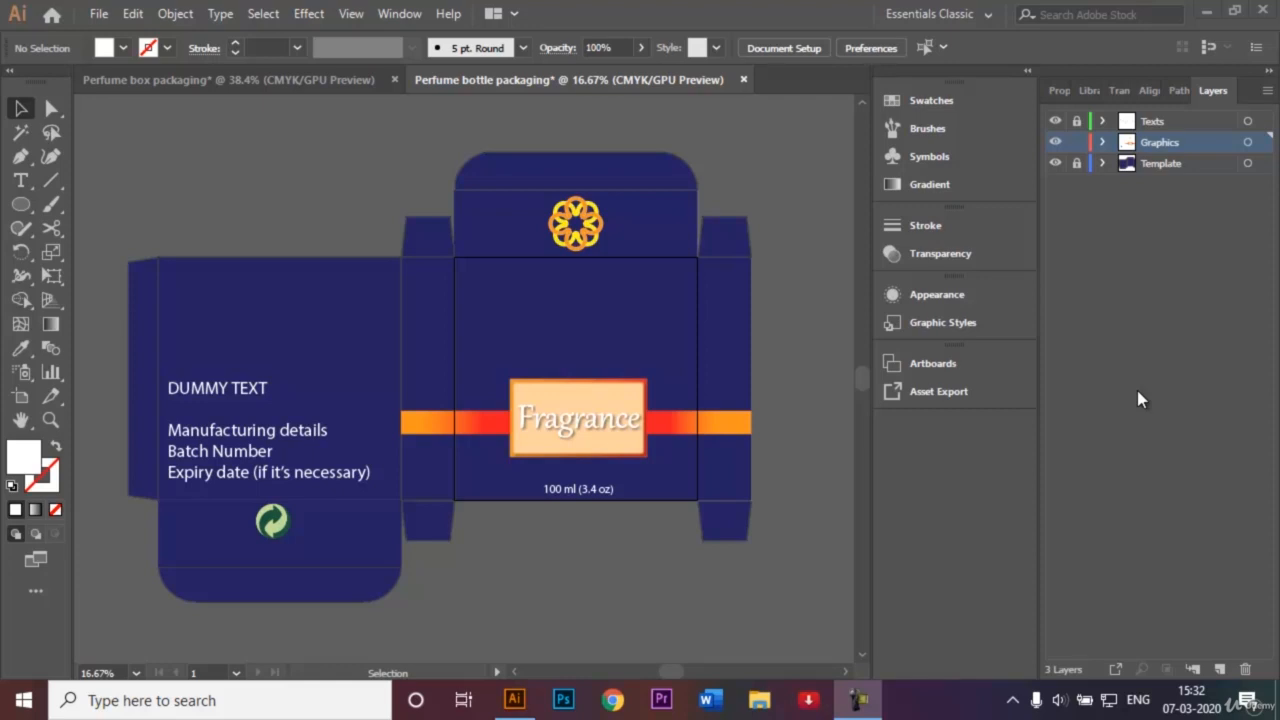
Examine the reference artwork in the Perfume box packaging document and return to the Perfume bottle packaging design.
{"action": "left_click", "coordinate": [287, 84]}
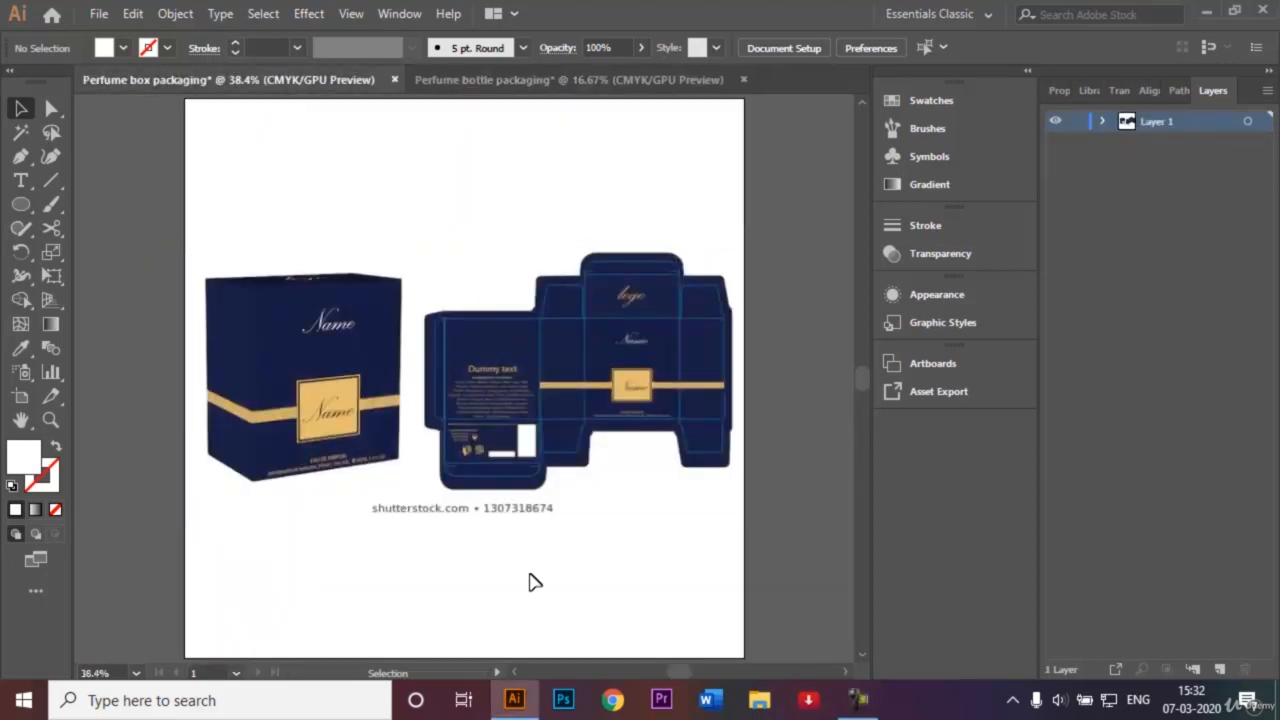
{"action": "left_click", "coordinate": [370, 294]}
{"action": "left_click", "coordinate": [769, 434]}
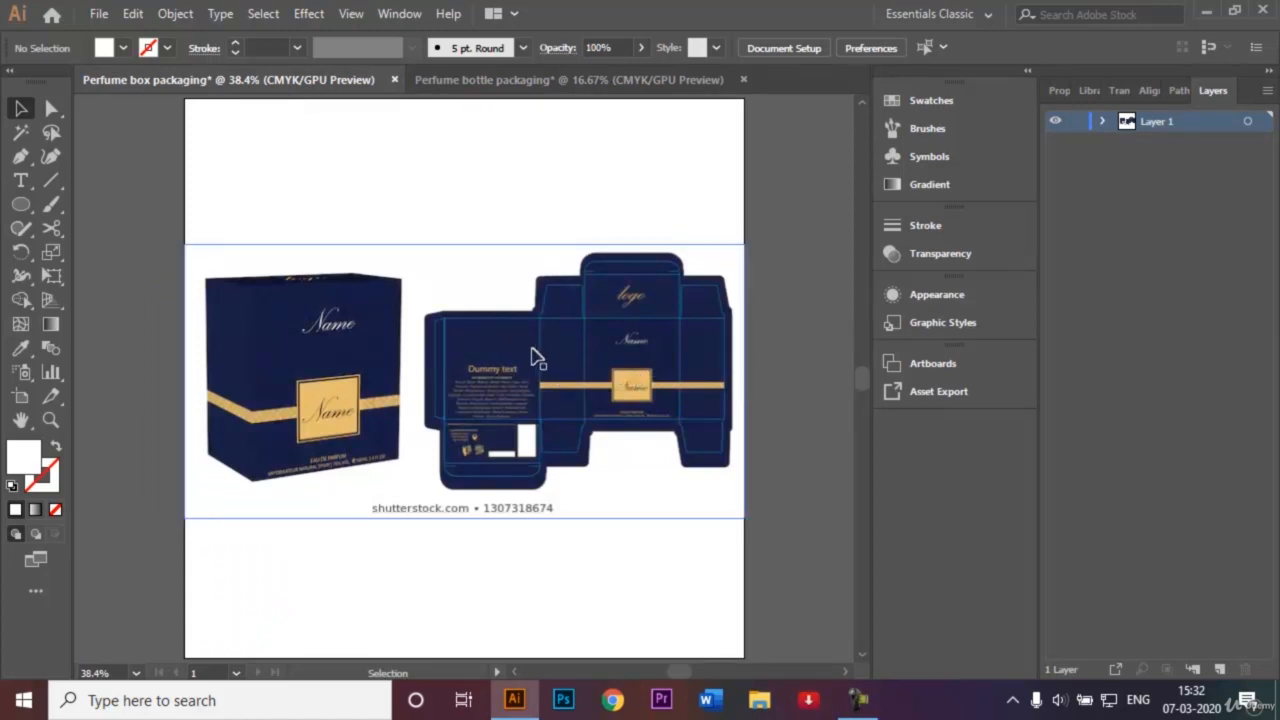
{"action": "left_click", "coordinate": [501, 78]}
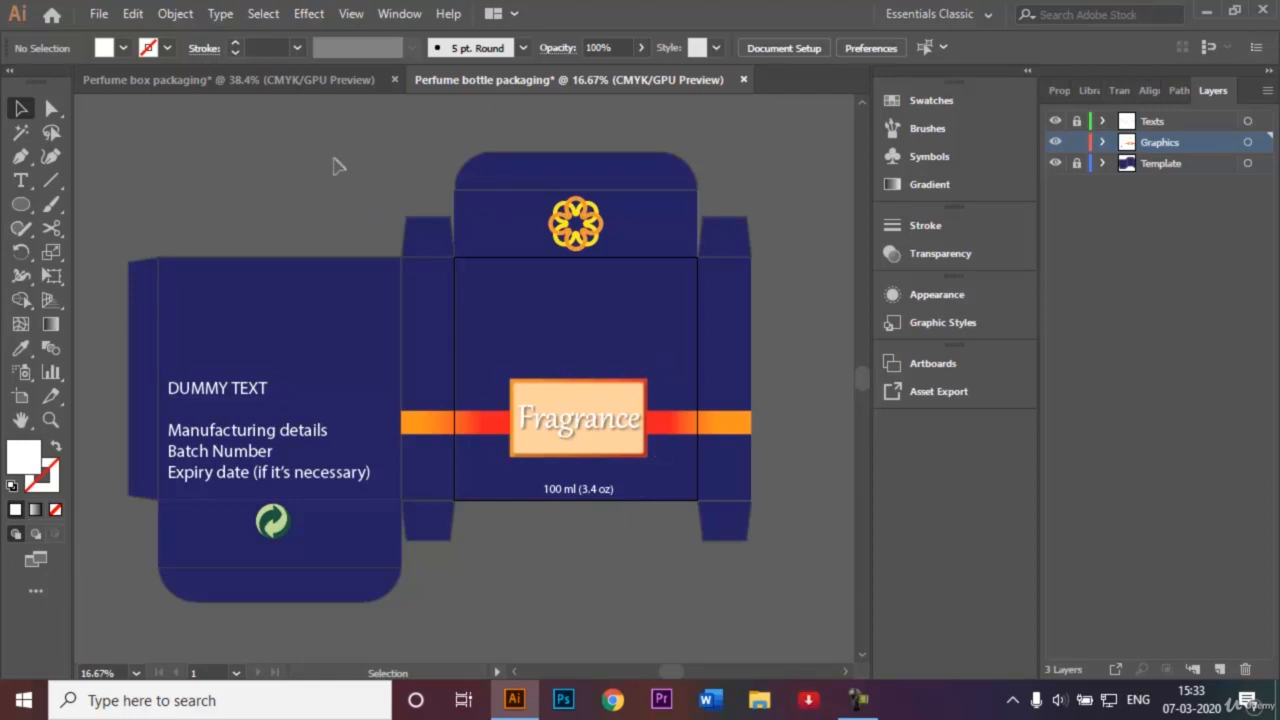
Save the finished design as Perfume bottle packaging.ai in Illustrator CC format and close that document.
{"action": "left_click", "coordinate": [99, 14]}
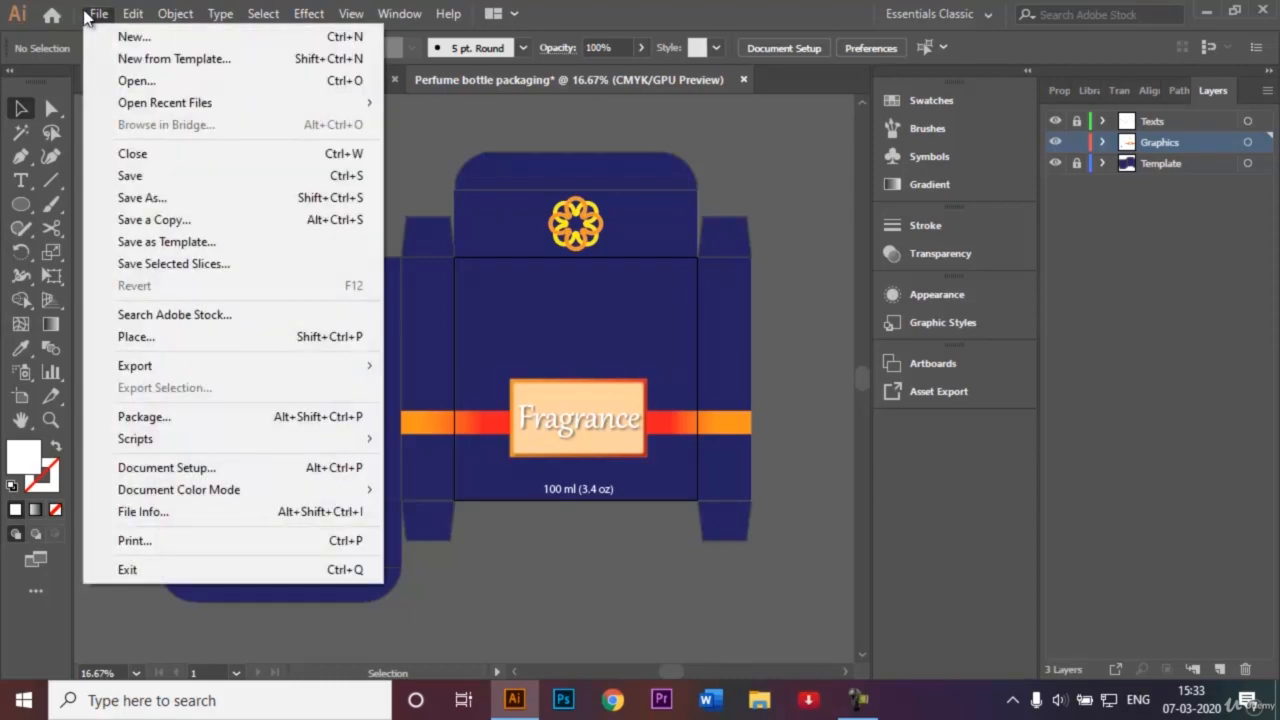
{"action": "left_click", "coordinate": [168, 201]}
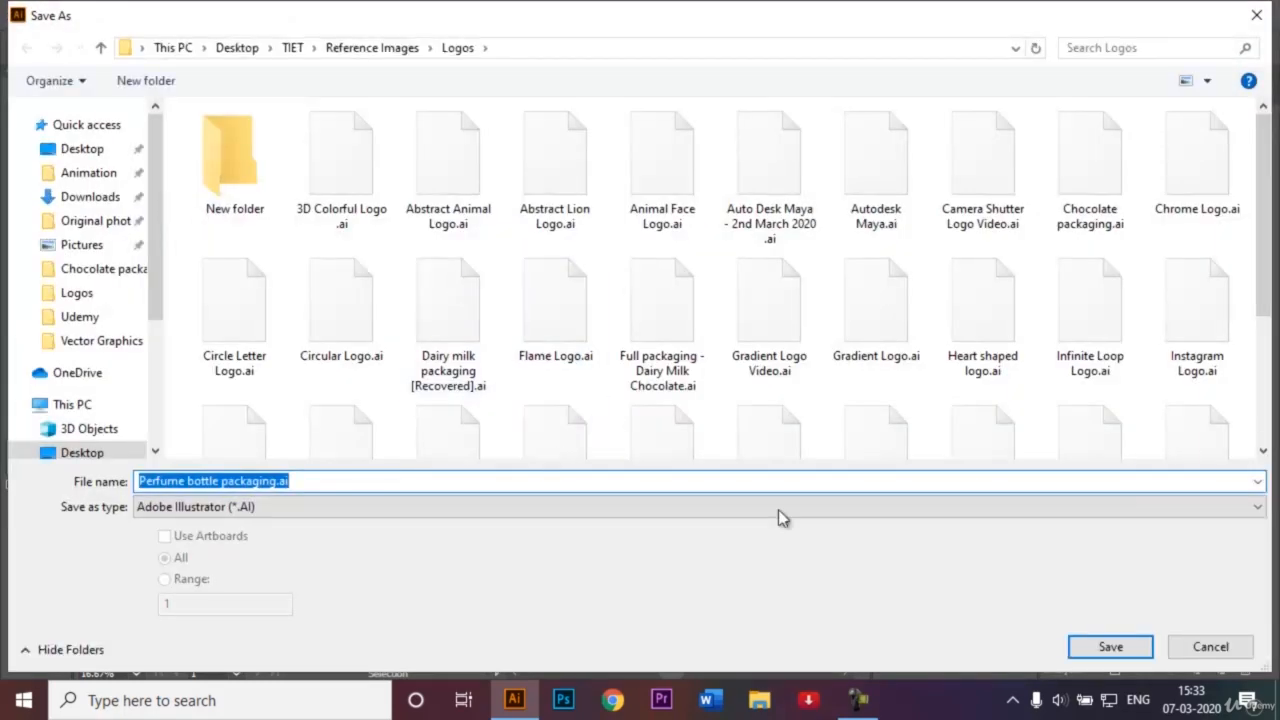
{"action": "left_click", "coordinate": [1108, 641]}
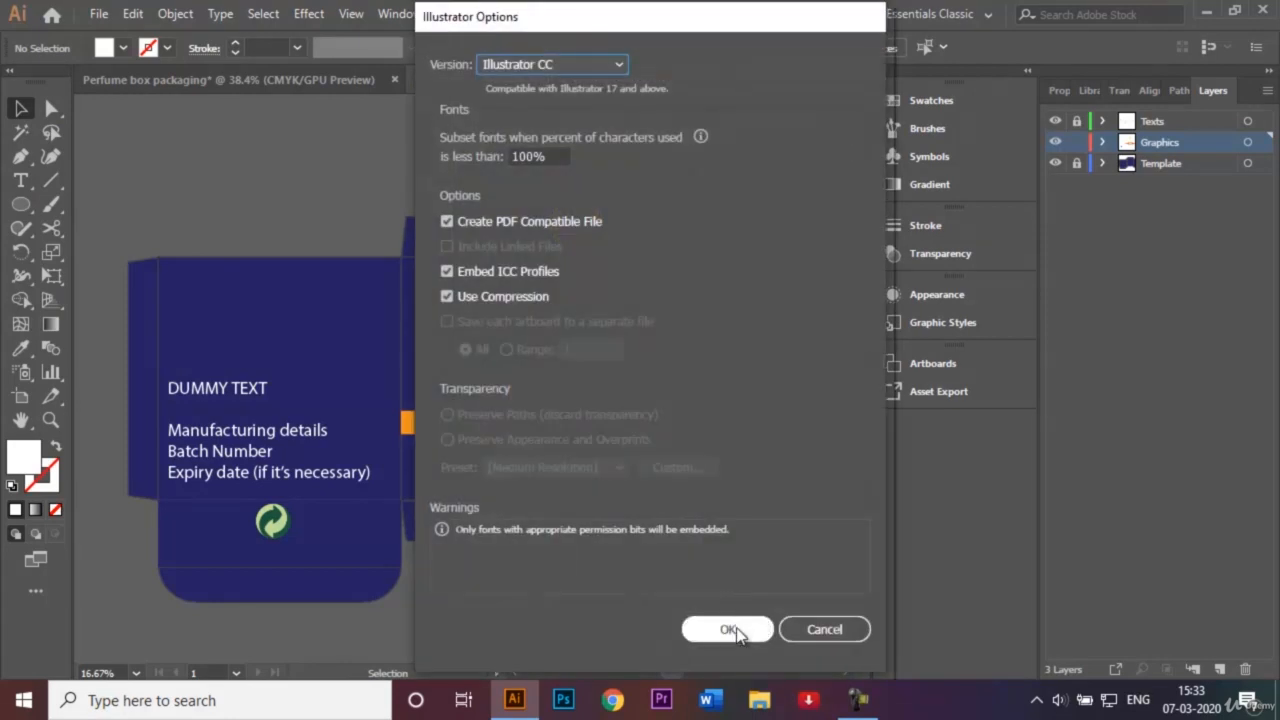
{"action": "left_click", "coordinate": [736, 627]}
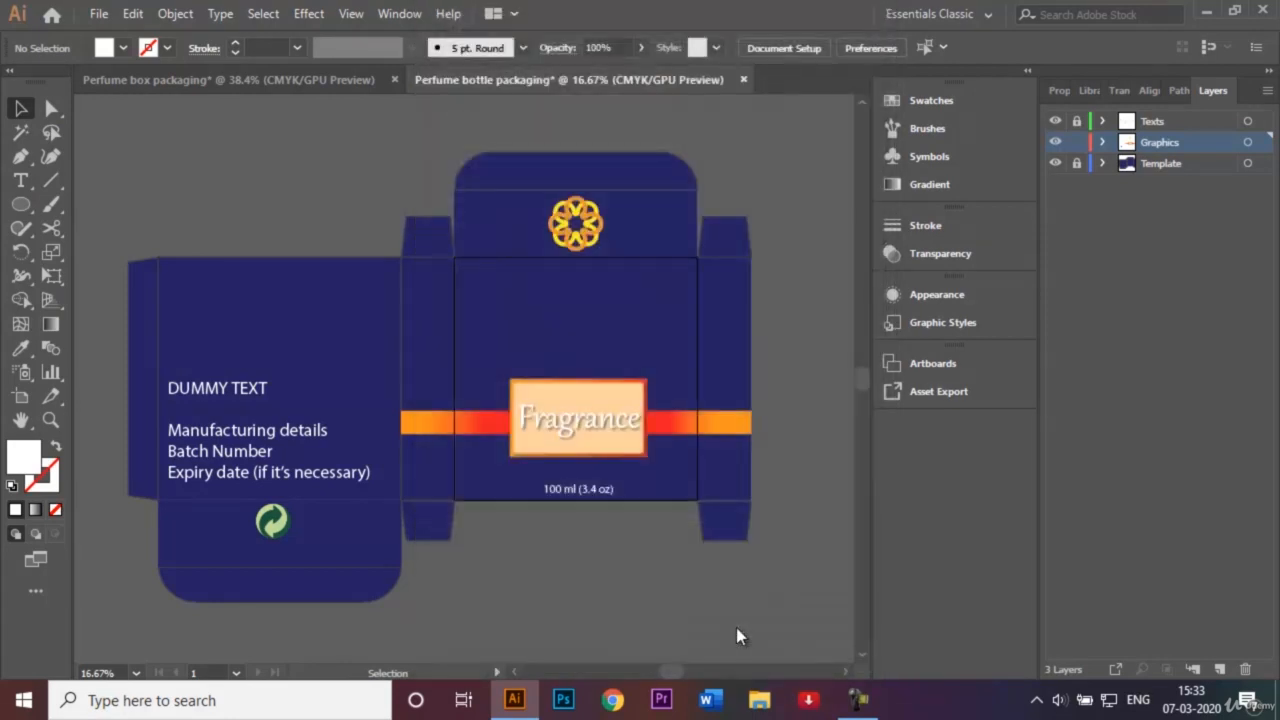
{"action": "left_click", "coordinate": [750, 79]}
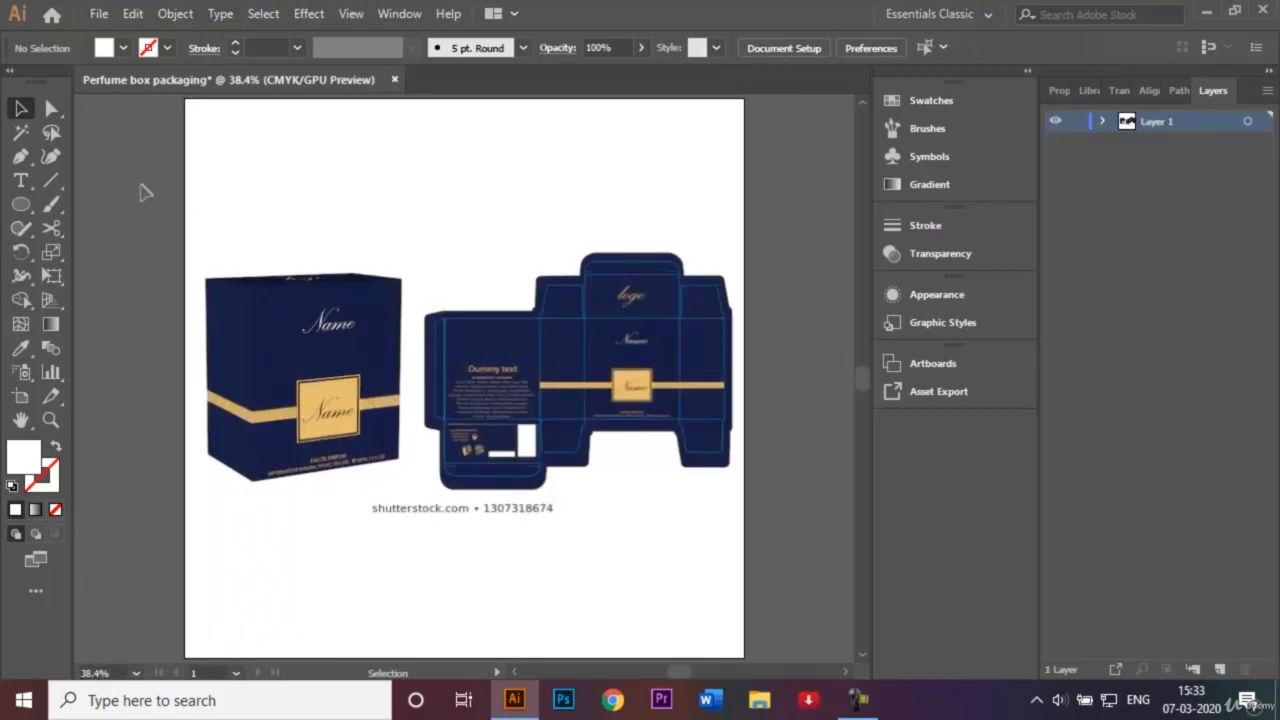
Create a new 1000 × 1000 px document named Perfume Bottle Packaging.
{"action": "left_click", "coordinate": [100, 14]}
{"action": "mouse_move", "coordinate": [132, 14]}
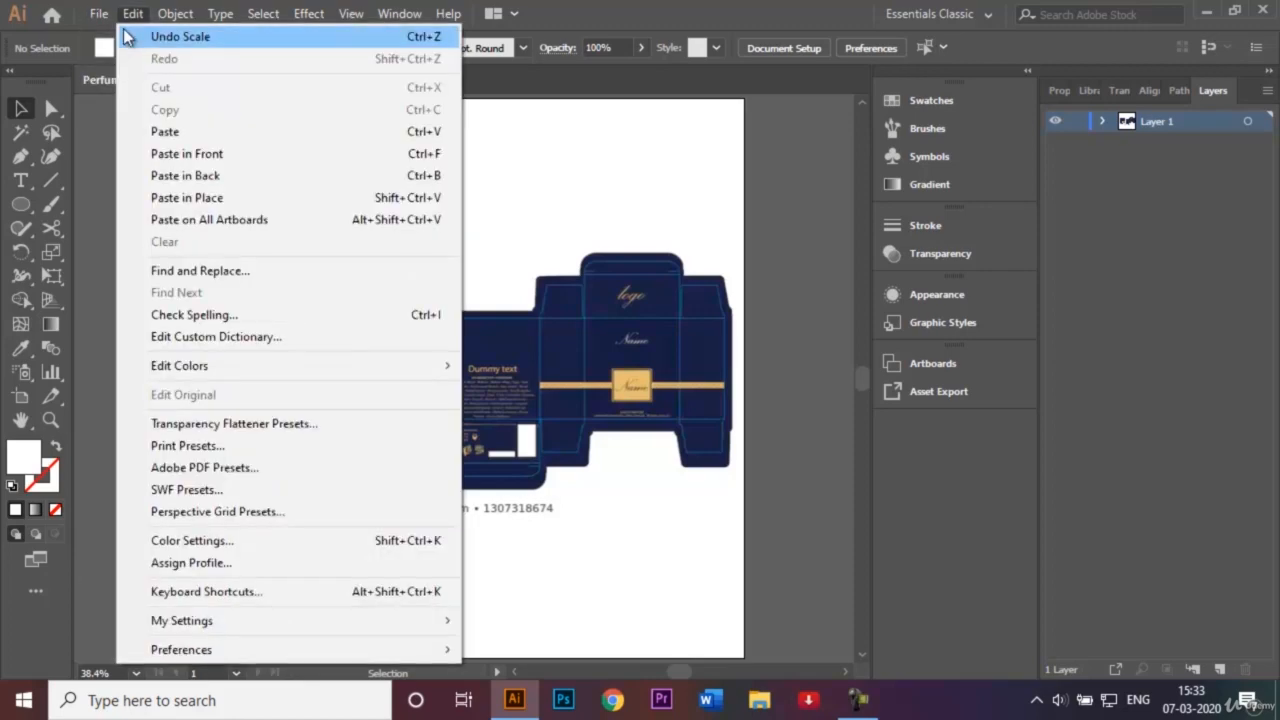
{"action": "left_click", "coordinate": [101, 37]}
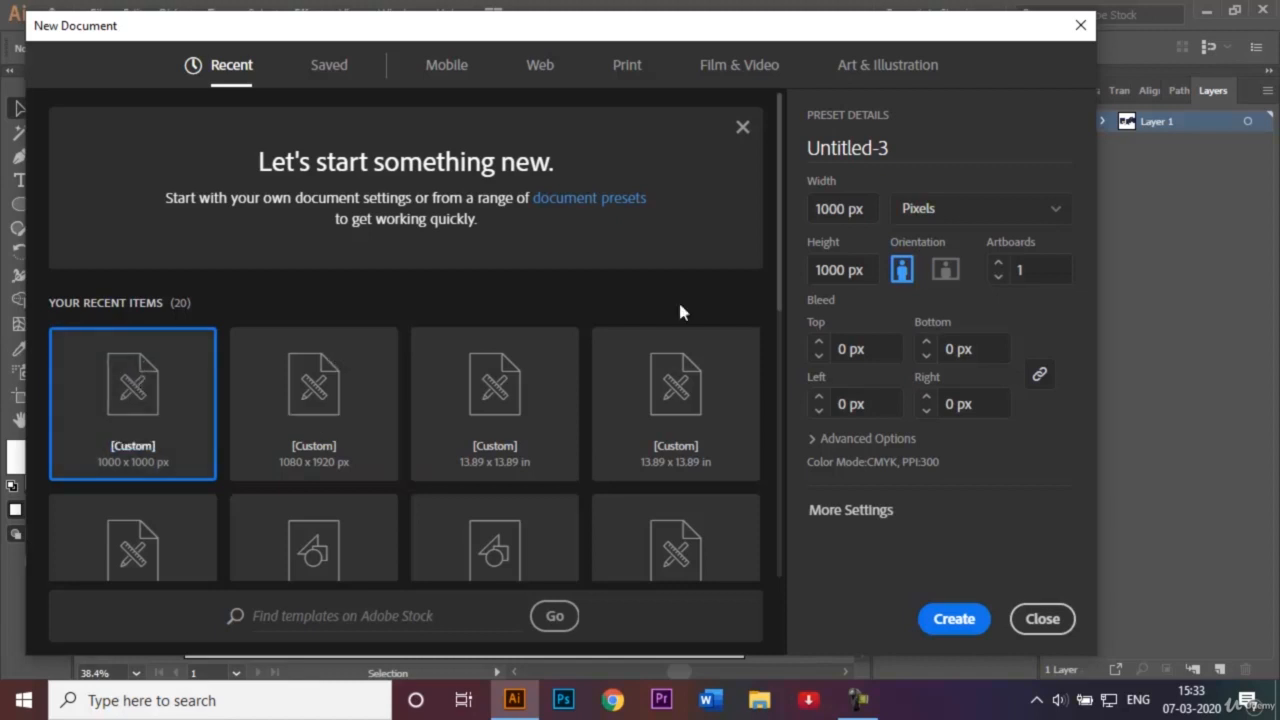
{"action": "left_click", "coordinate": [900, 269]}
{"action": "key", "text": "ctrl+a"}
{"action": "key", "text": "BackSpace"}
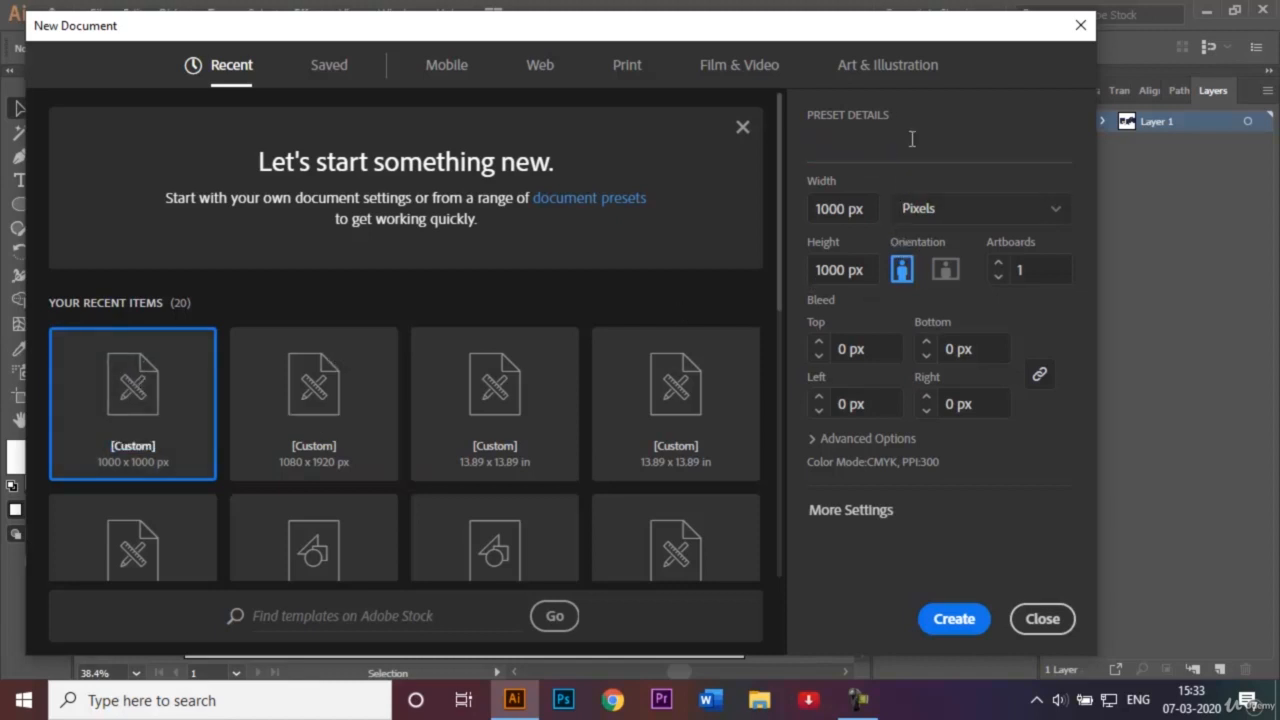
{"action": "type", "text": "Perfume"}
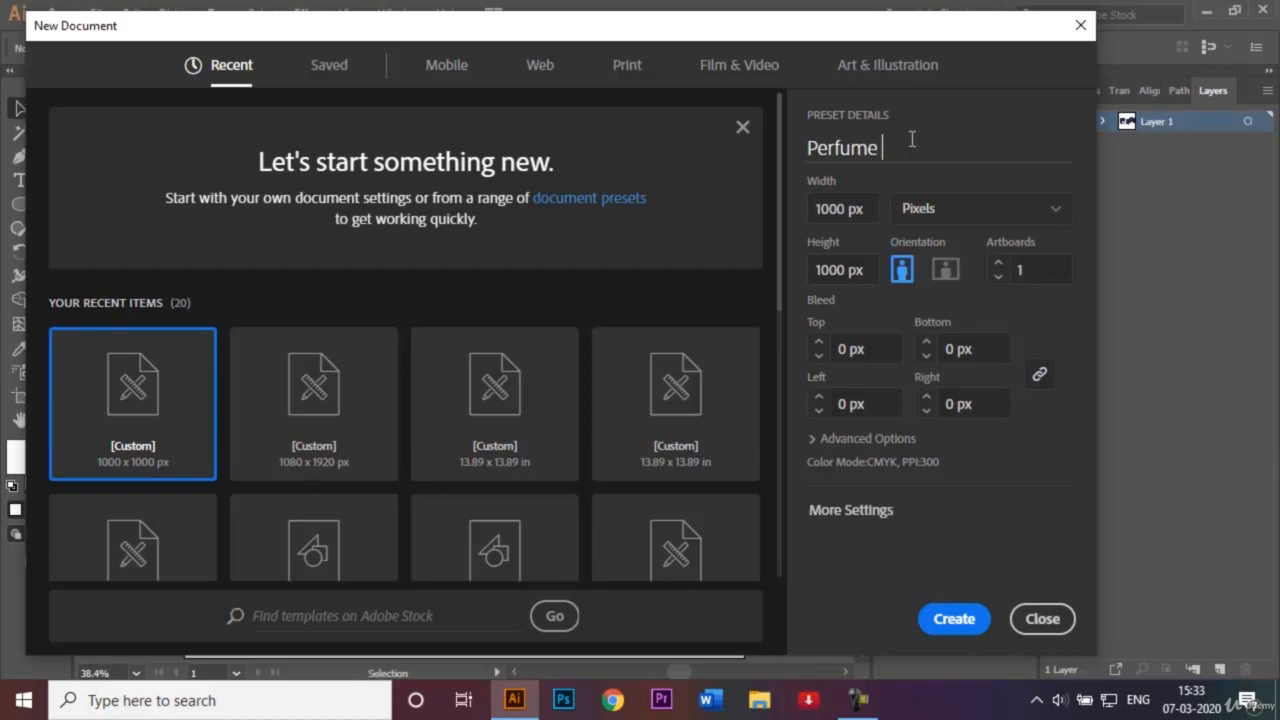
{"action": "type", "text": " Bottle PAckaging"}
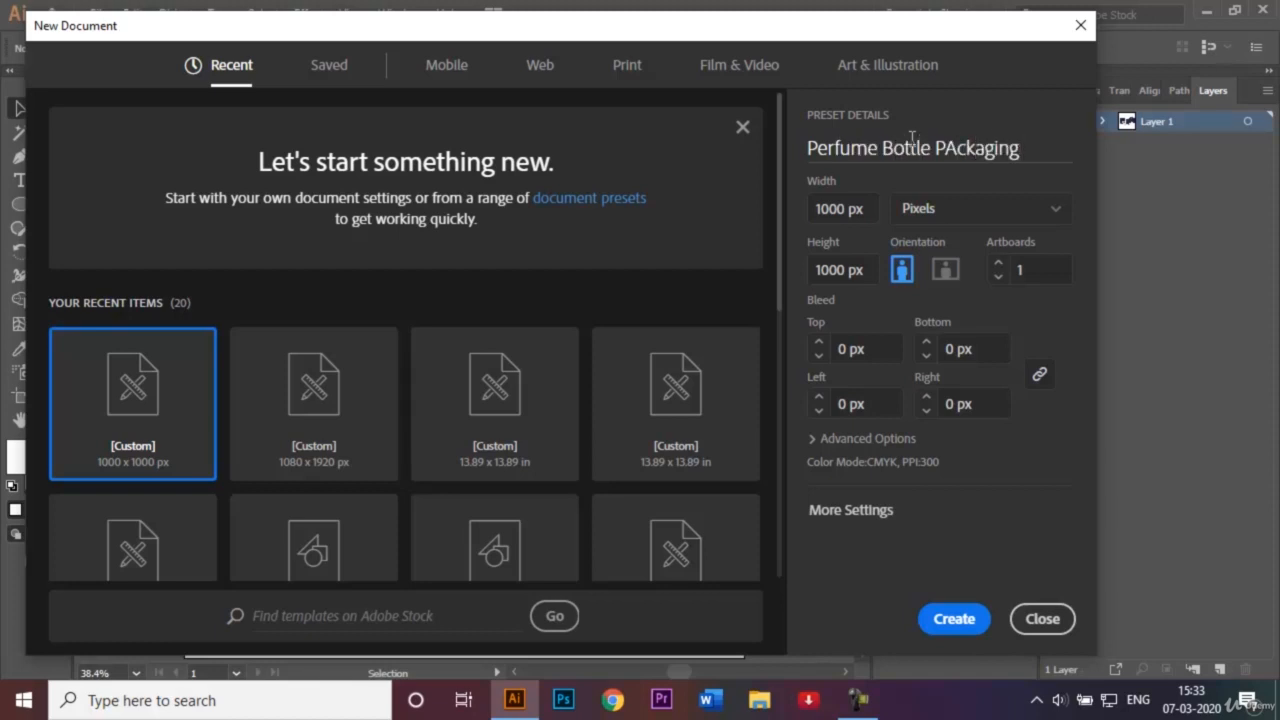
{"action": "key", "text": "BackSpace"}
{"action": "type", "text": "a"}
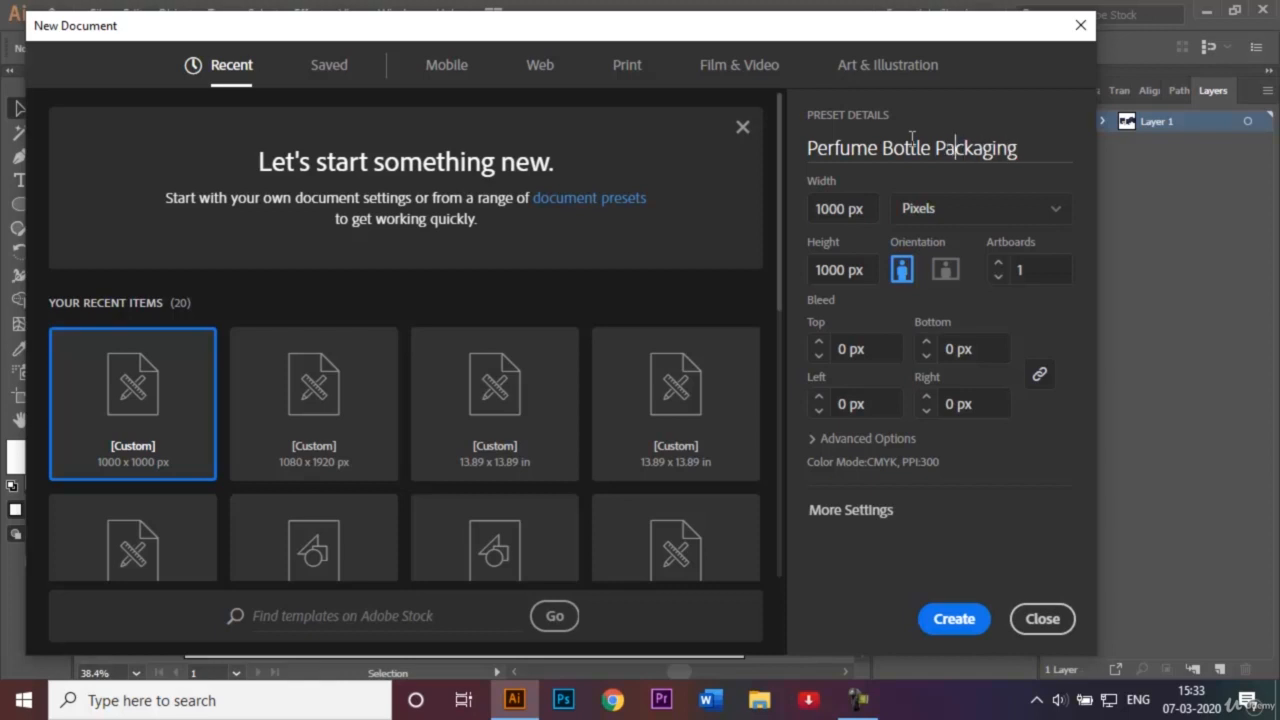
{"action": "key", "text": "Return"}
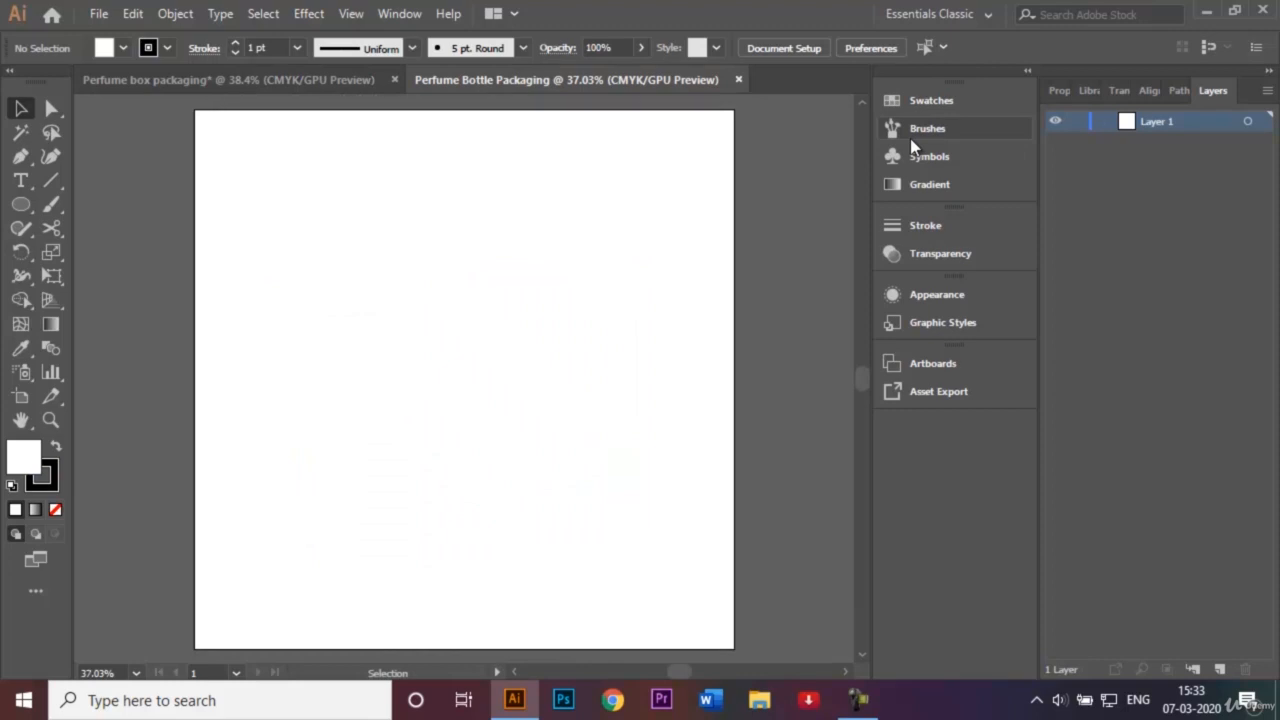
Compare the blank artboard with the flat box template in the Perfume box packaging reference document.
{"action": "key", "text": "ctrl+minus"}
{"action": "key", "text": "ctrl+minus"}
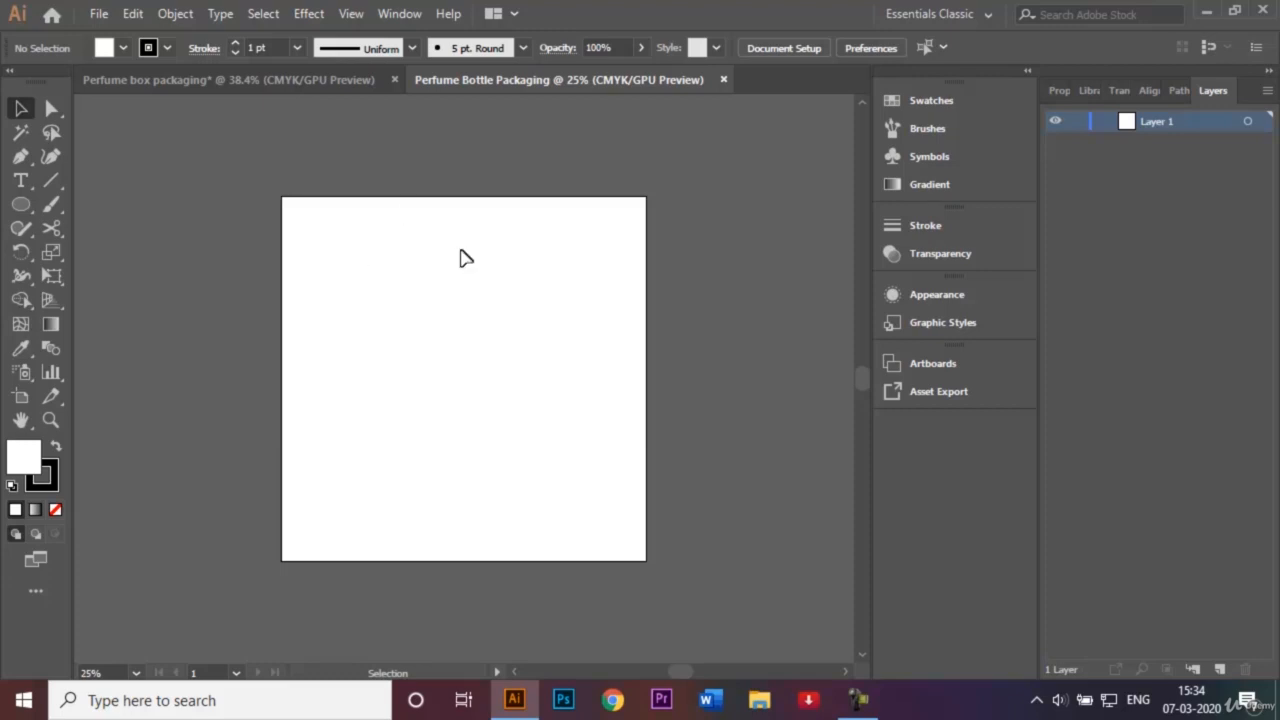
{"action": "left_click", "coordinate": [240, 82]}
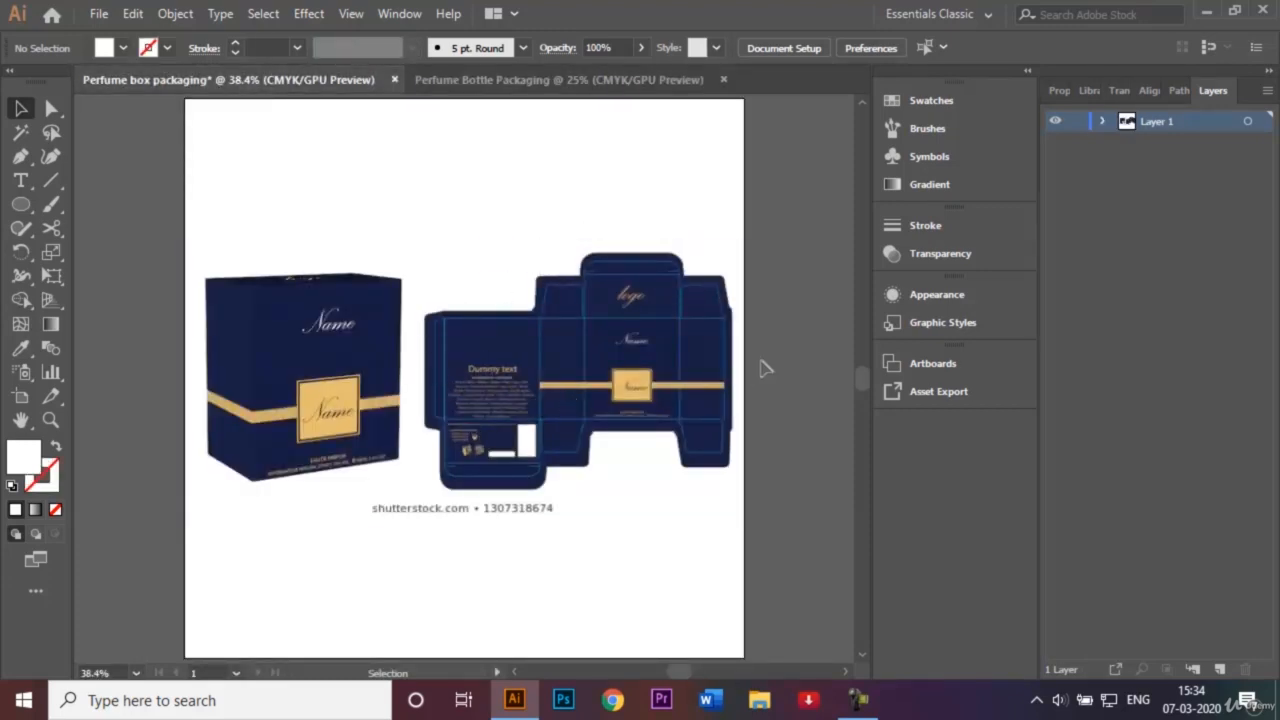
{"action": "left_click", "coordinate": [545, 80]}
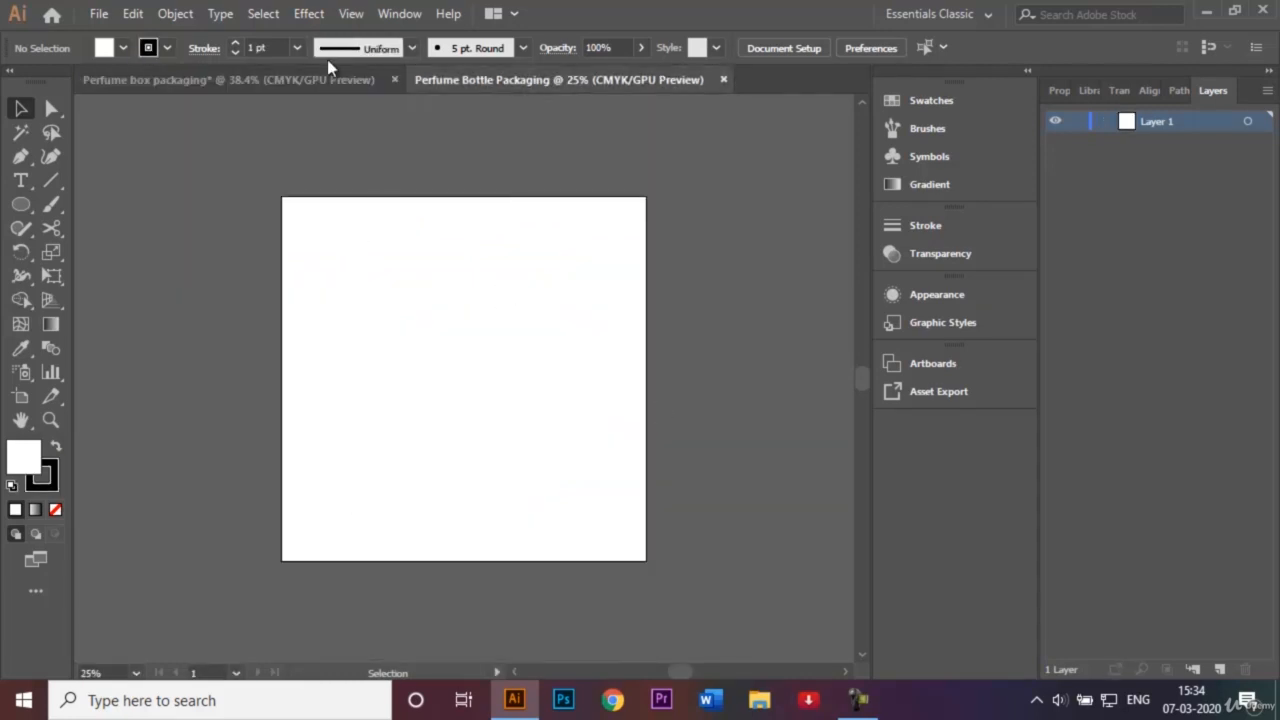
{"action": "left_click", "coordinate": [312, 86]}
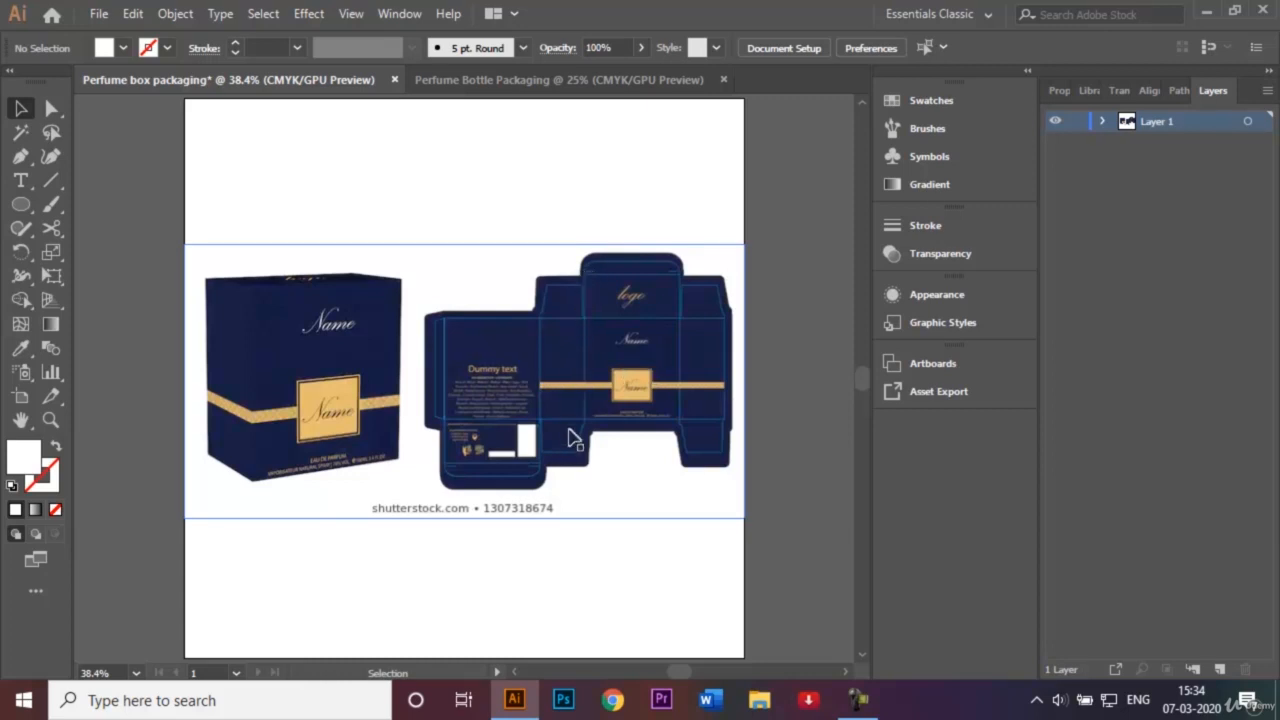
{"action": "left_click", "coordinate": [529, 79]}
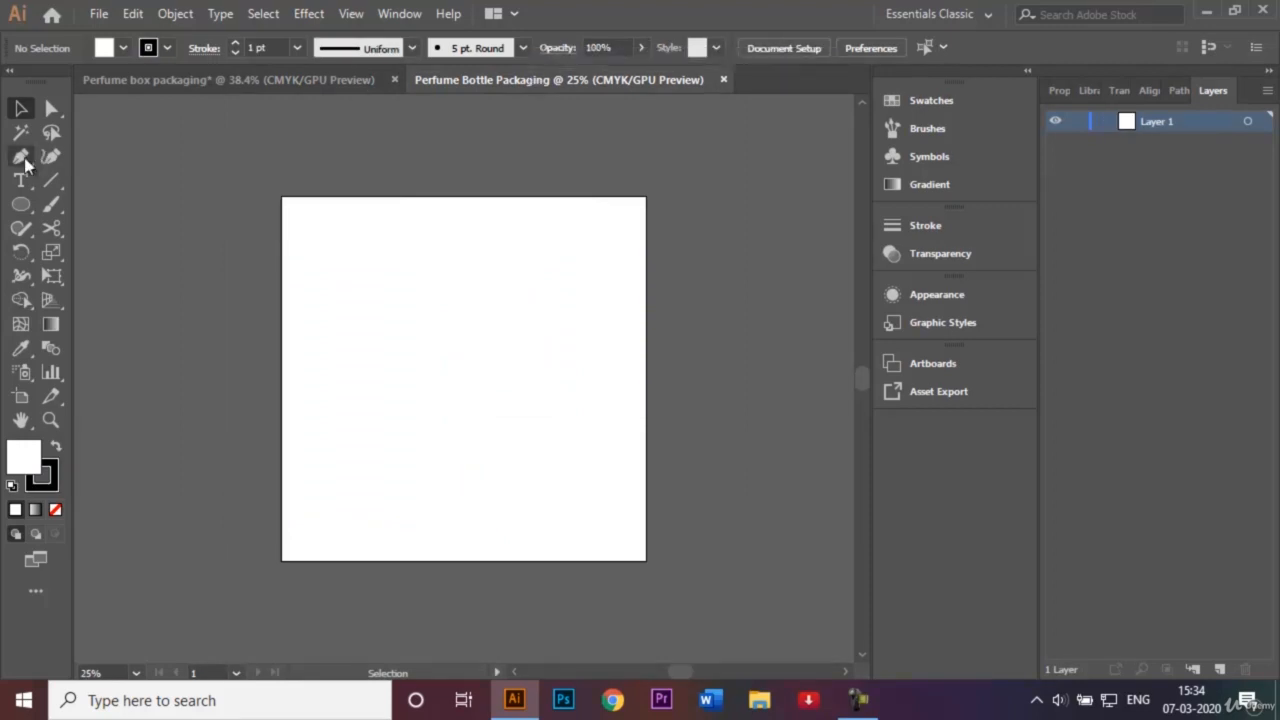
Draw a white rectangle without stroke, about 215 px wide and 1000 px high, flush against the artboard's right edge.
{"action": "left_click", "coordinate": [21, 204]}
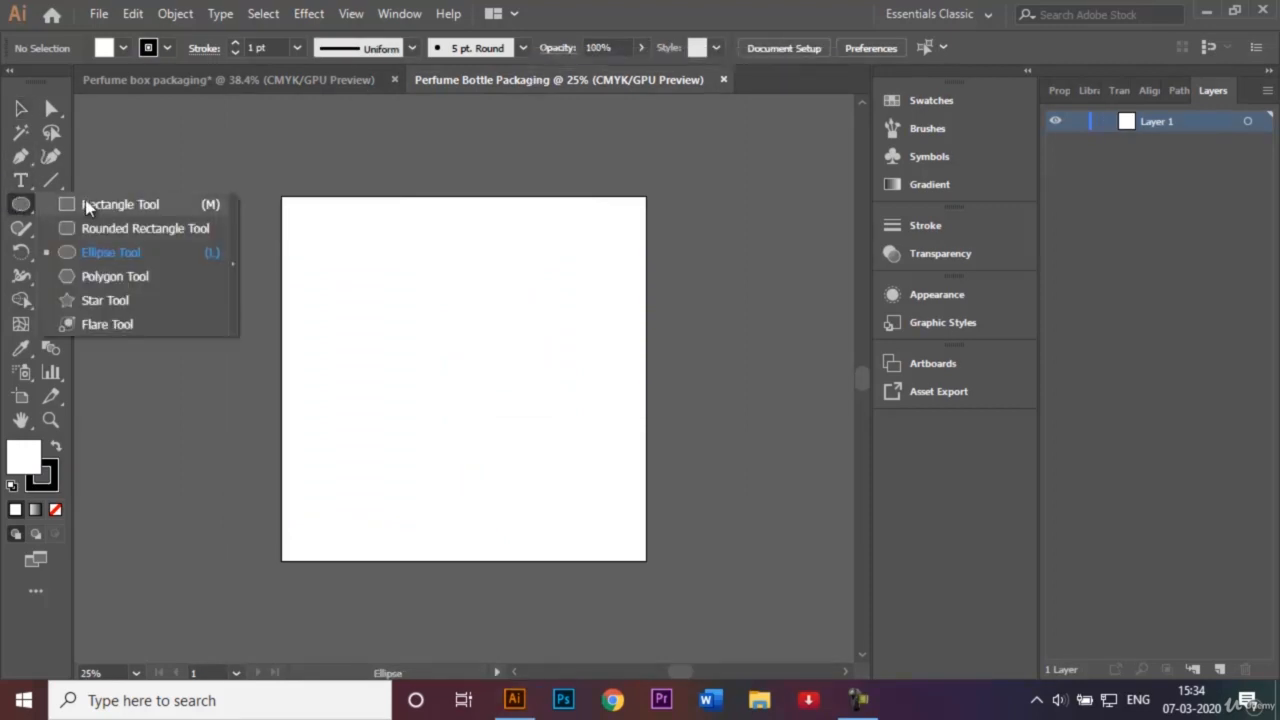
{"action": "left_click", "coordinate": [85, 203]}
{"action": "left_click", "coordinate": [170, 46]}
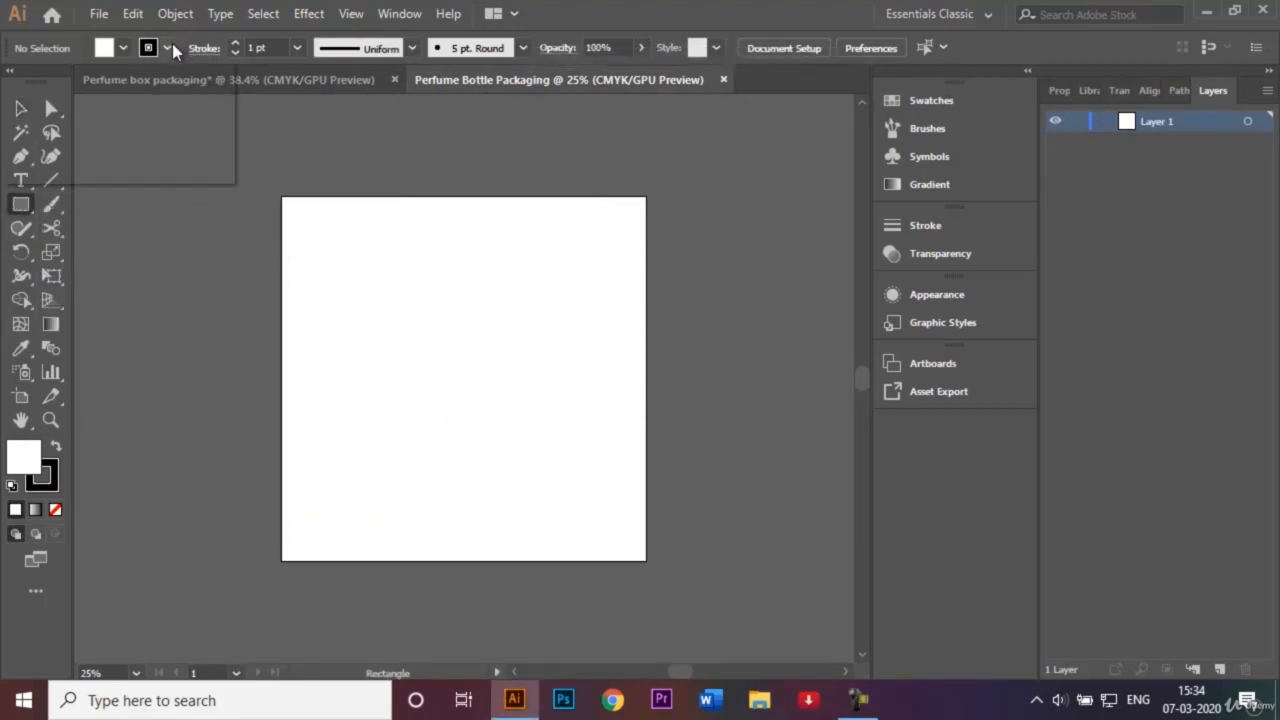
{"action": "left_click", "coordinate": [14, 84]}
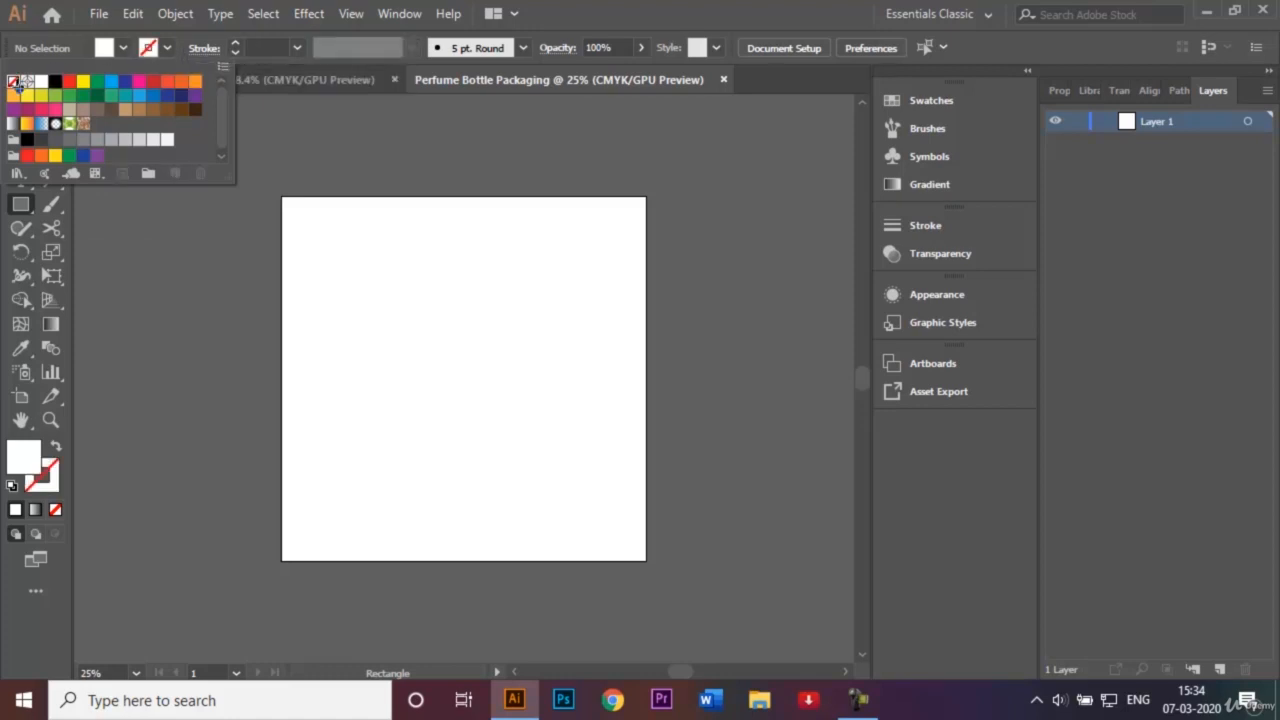
{"action": "left_click", "coordinate": [130, 242]}
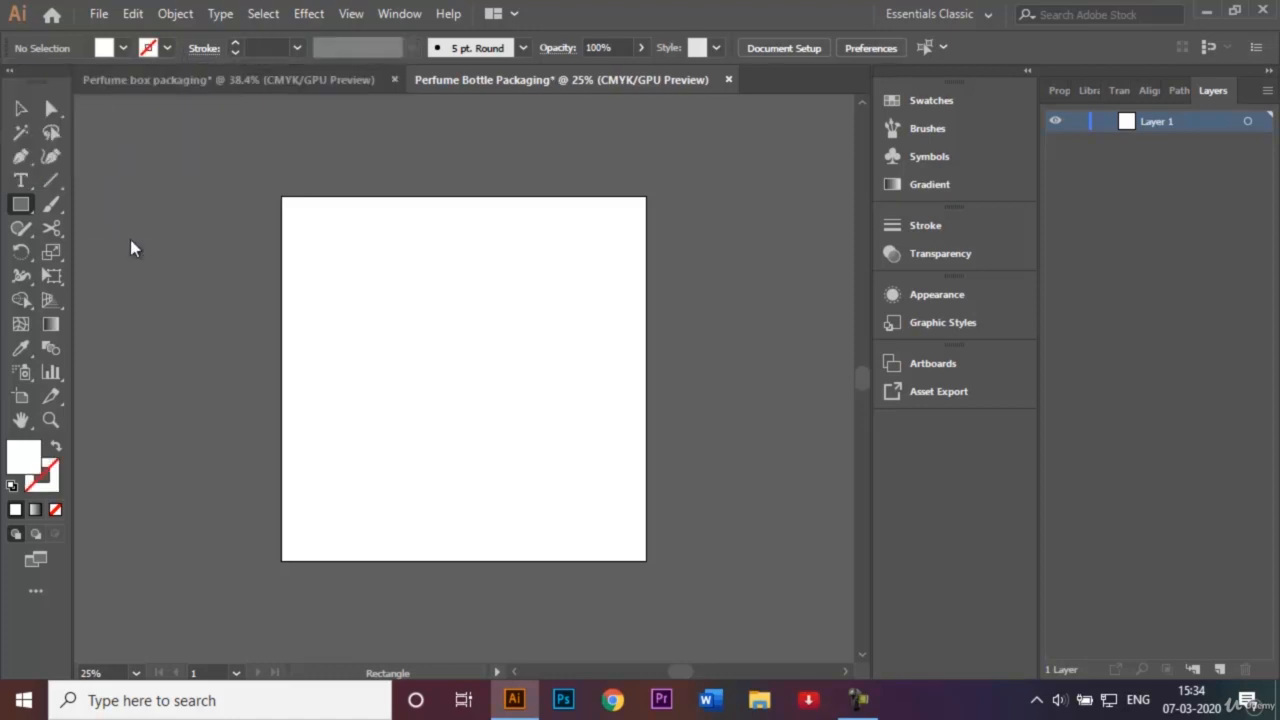
{"action": "right_click", "coordinate": [644, 196]}
{"action": "left_click", "coordinate": [677, 260]}
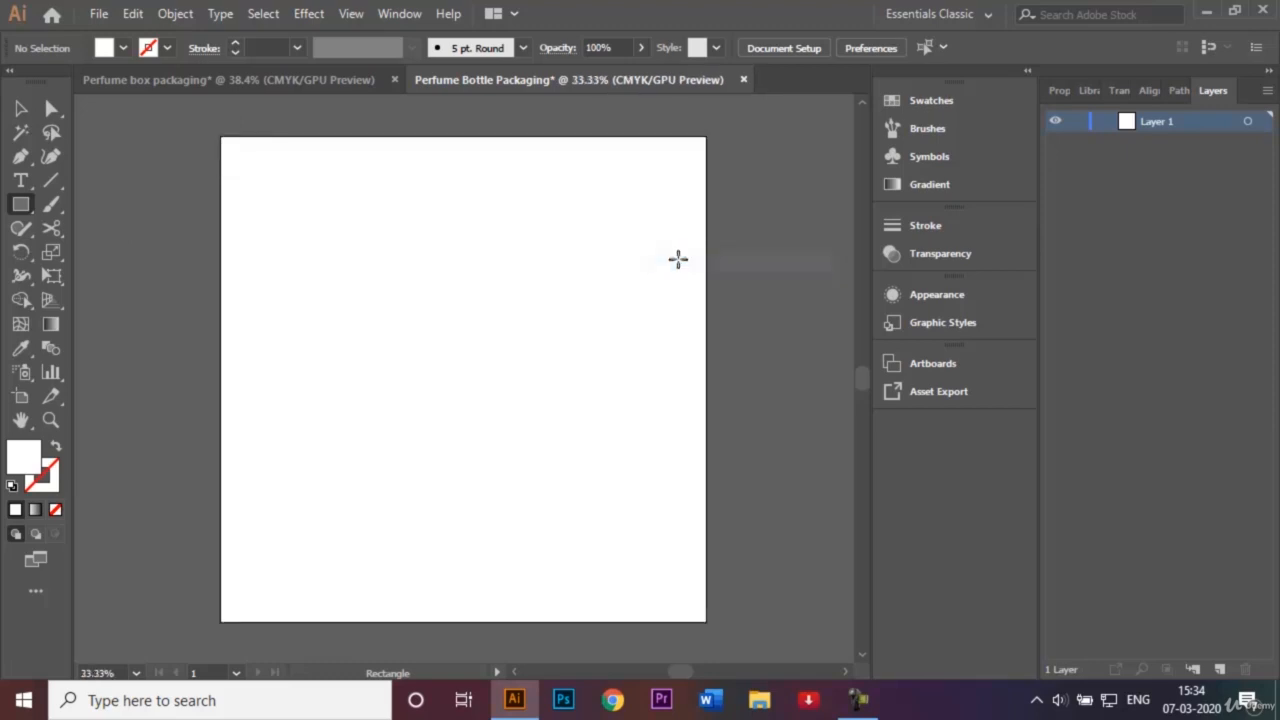
{"action": "key", "text": "ctrl+minus"}
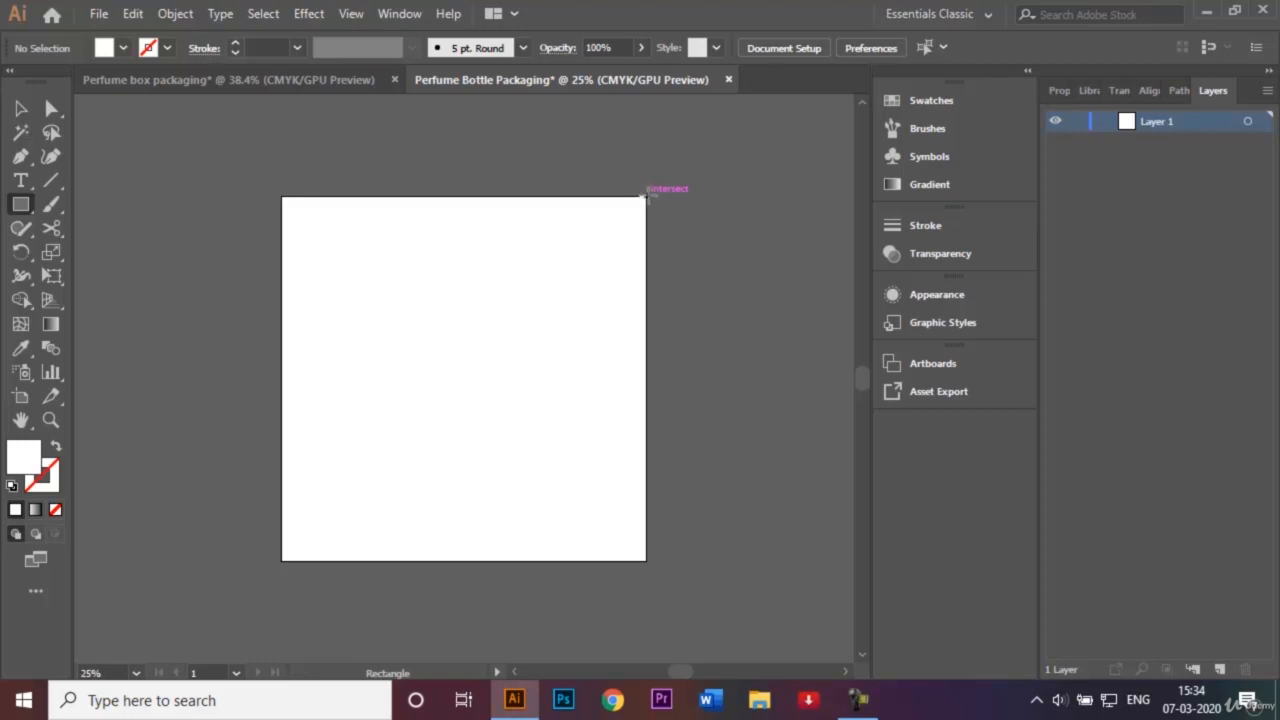
{"action": "left_click_drag", "start_coordinate": [645, 197], "coordinate": [726, 560]}
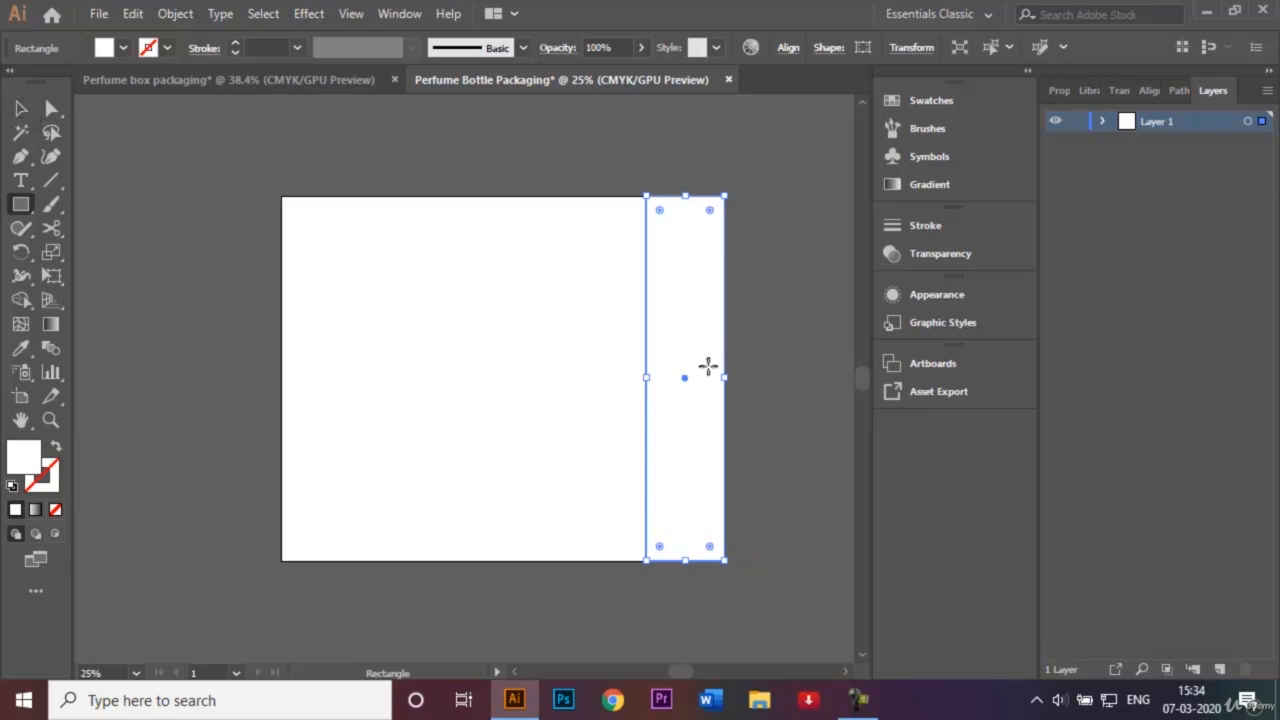
Duplicate the side rectangle and align the copy flush against the artboard's left edge.
{"action": "left_click", "coordinate": [21, 108]}
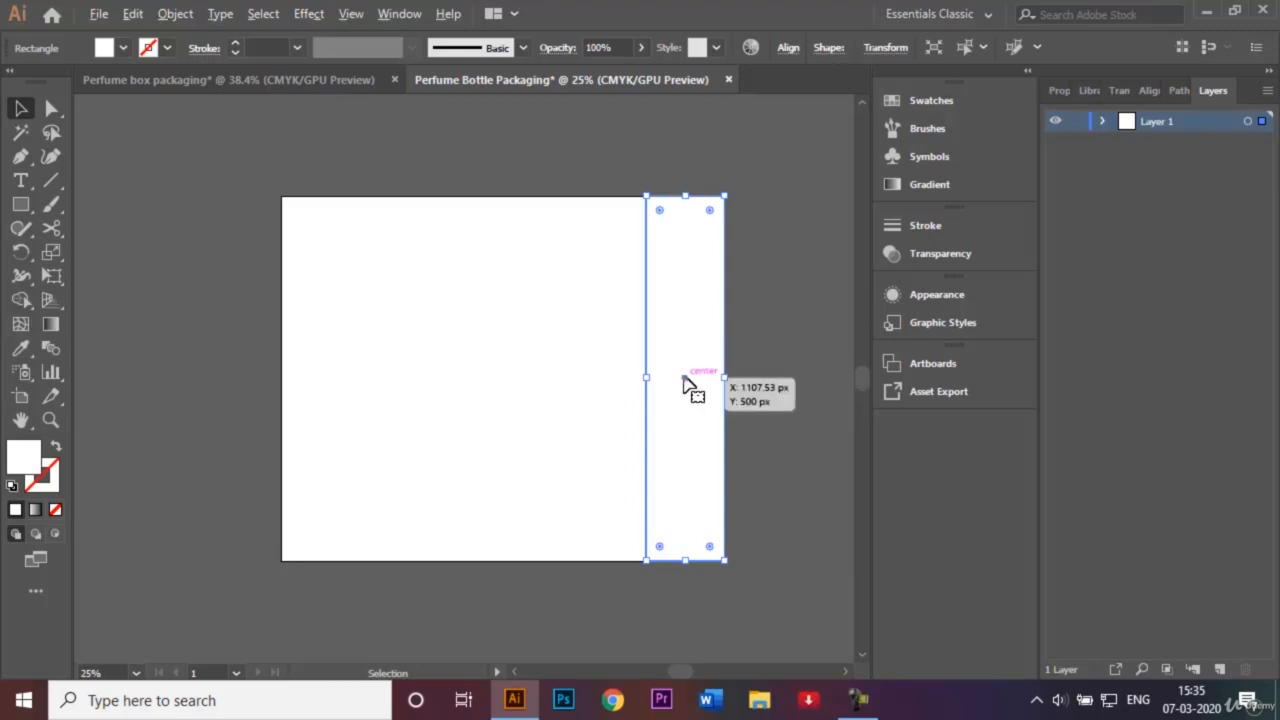
{"action": "left_click_drag", "start_coordinate": [684, 378], "coordinate": [241, 381]}
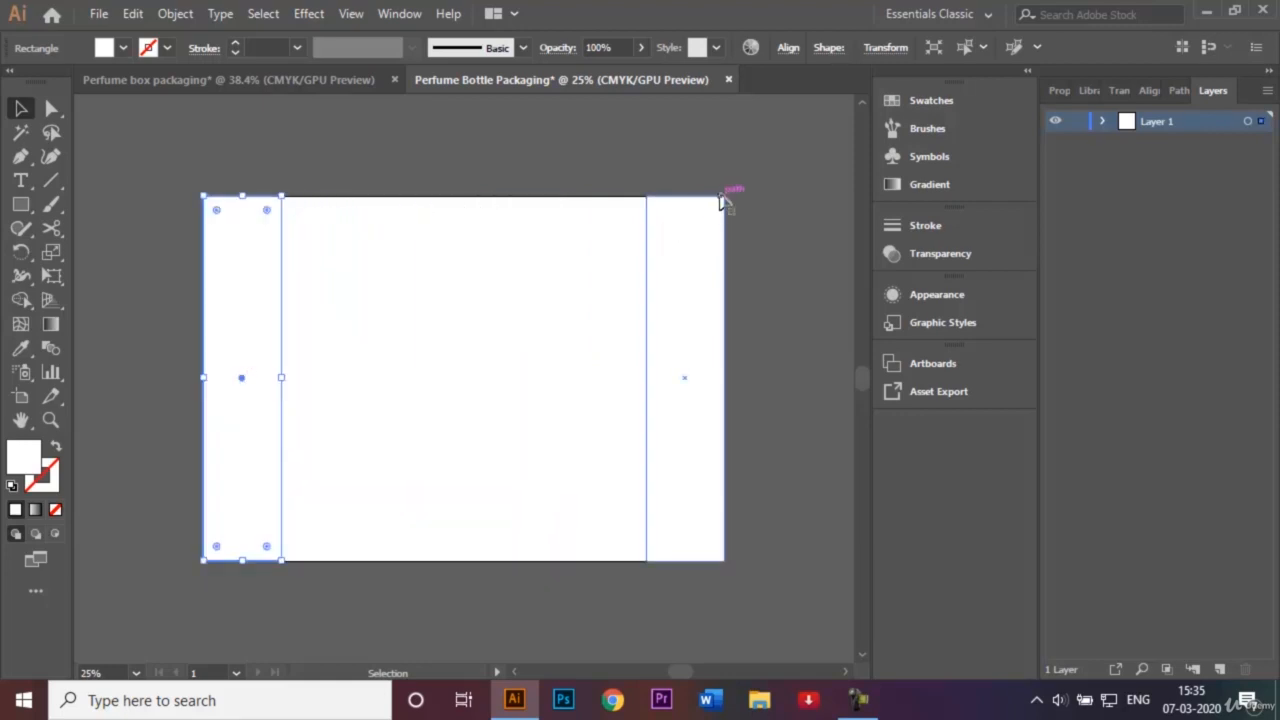
{"action": "left_click", "coordinate": [764, 196]}
Following the reference layout, draw a flap about 215 × 184 px directly above the left side panel and copy it directly below that panel.
{"action": "left_click", "coordinate": [308, 87]}
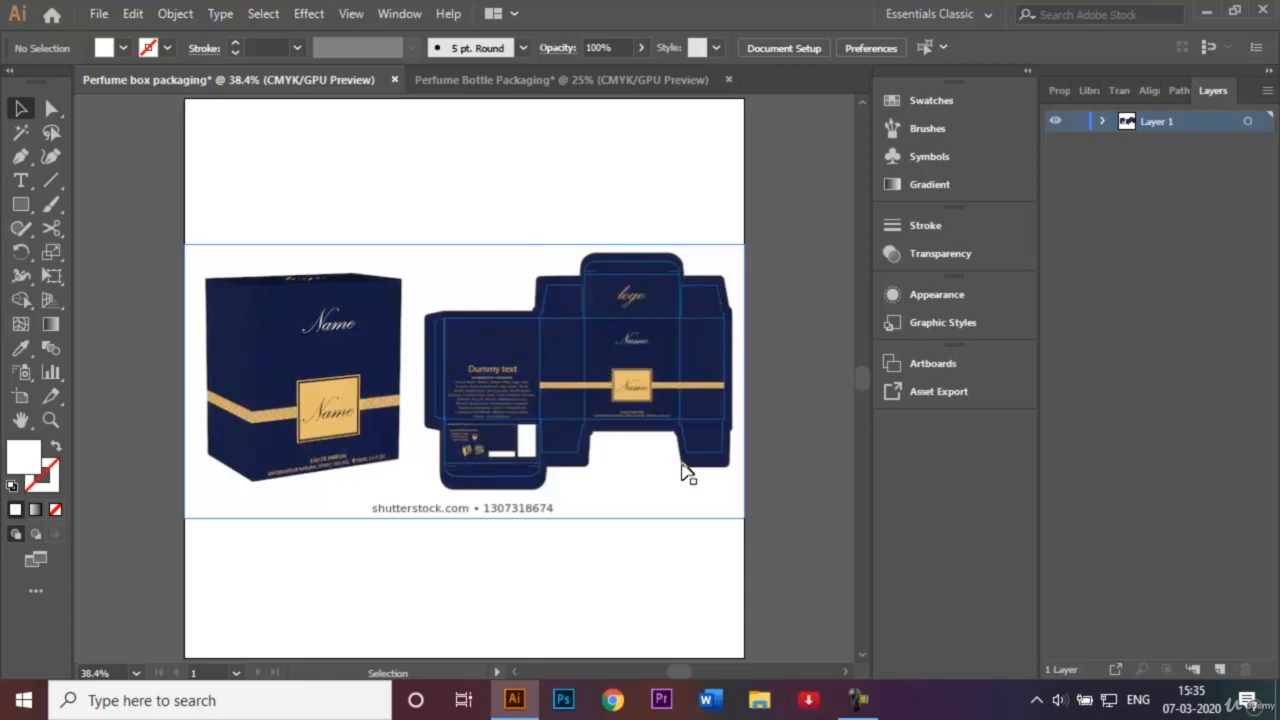
{"action": "right_click", "coordinate": [452, 86]}
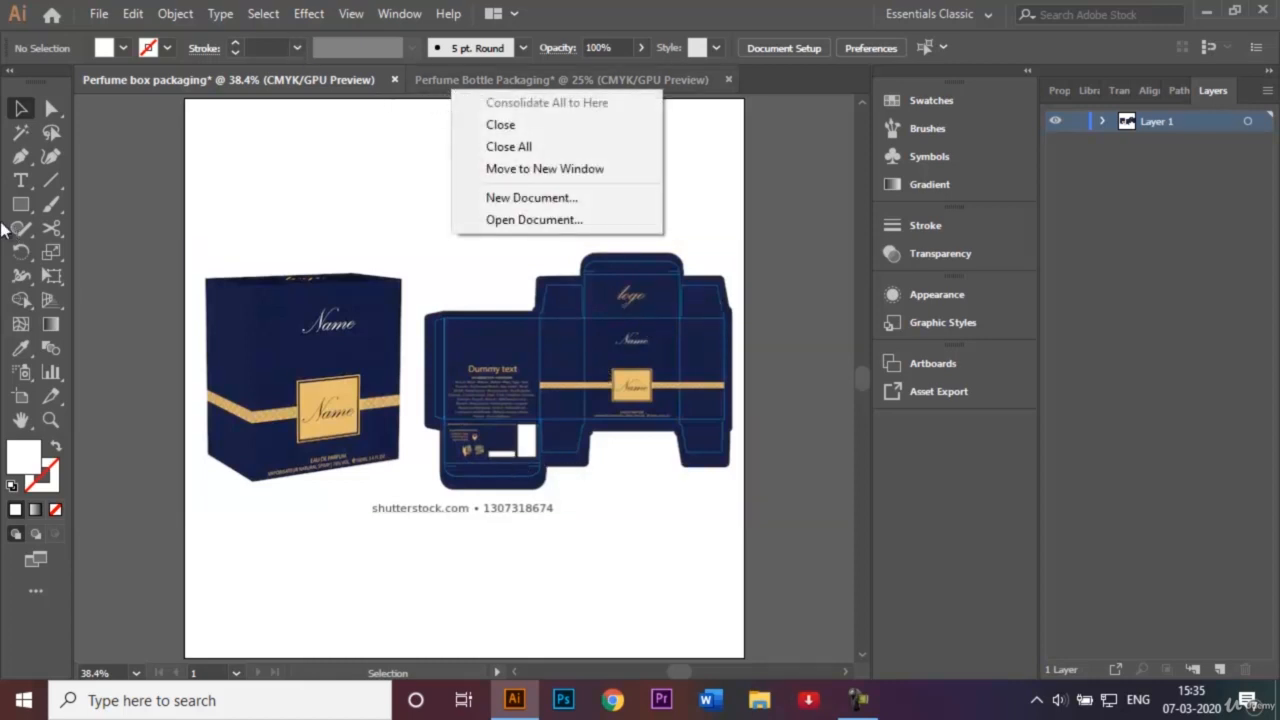
{"action": "left_click", "coordinate": [446, 74]}
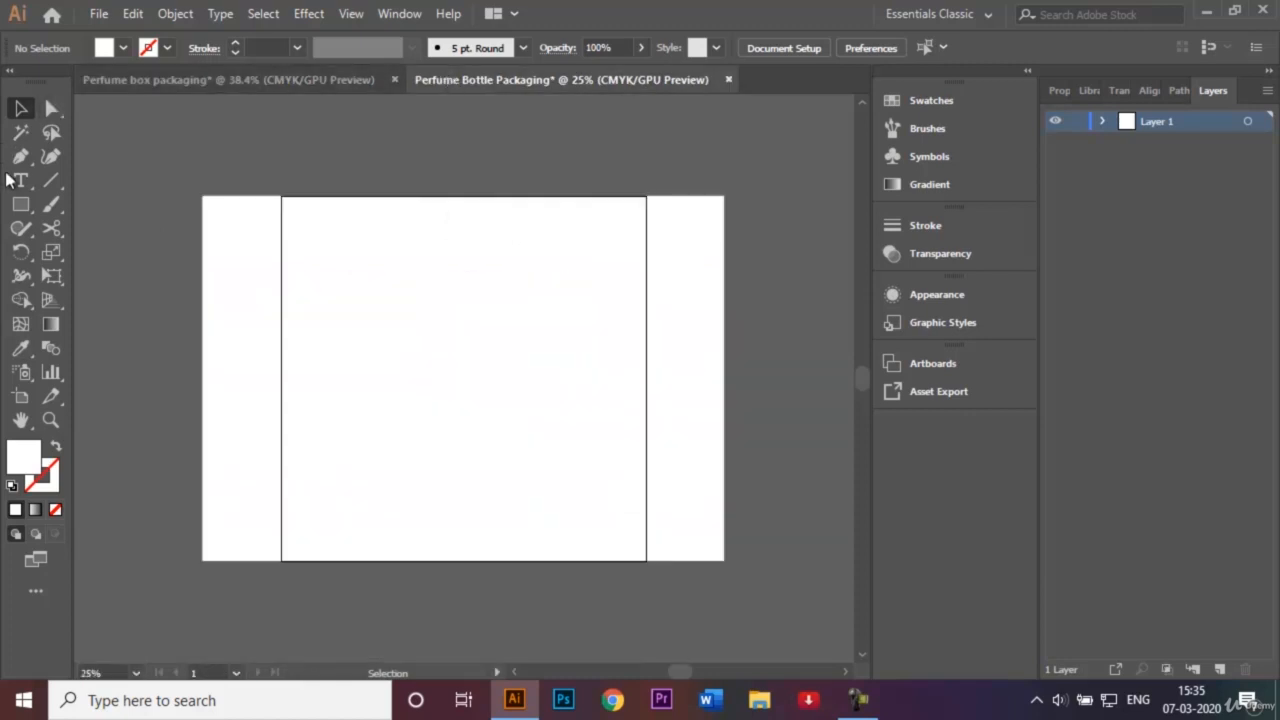
{"action": "left_click", "coordinate": [18, 204]}
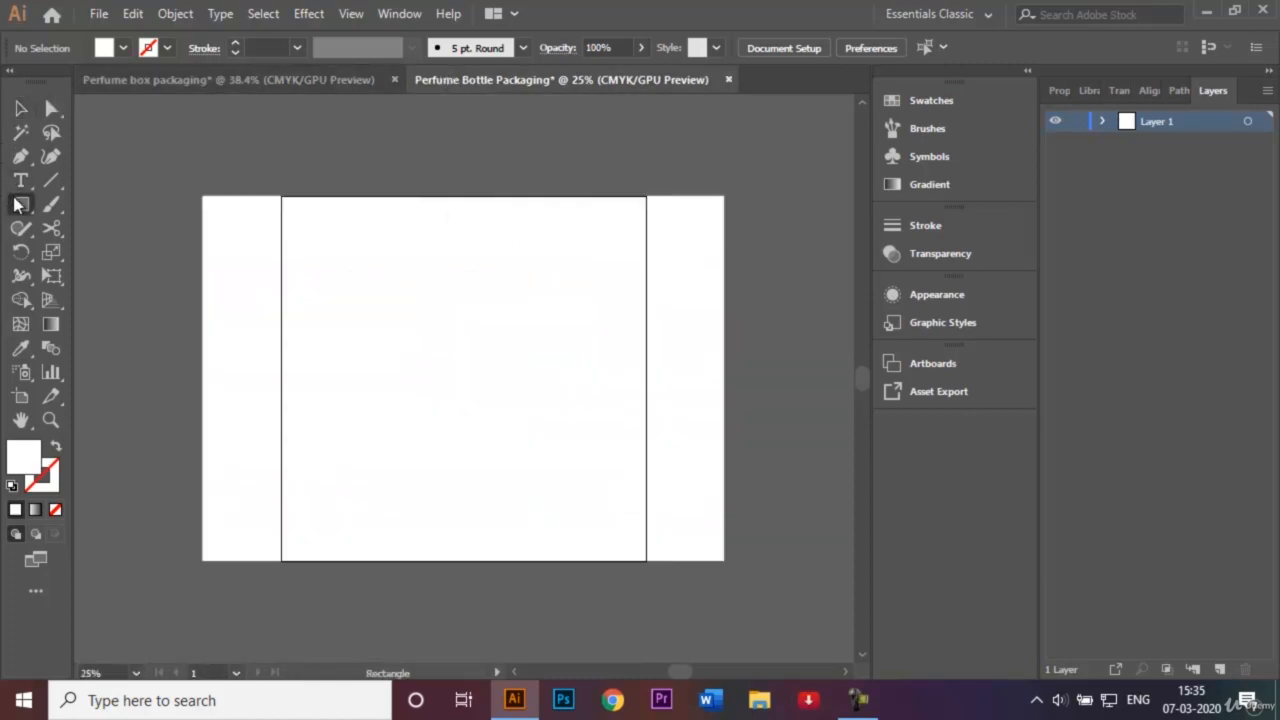
{"action": "right_click", "coordinate": [199, 136]}
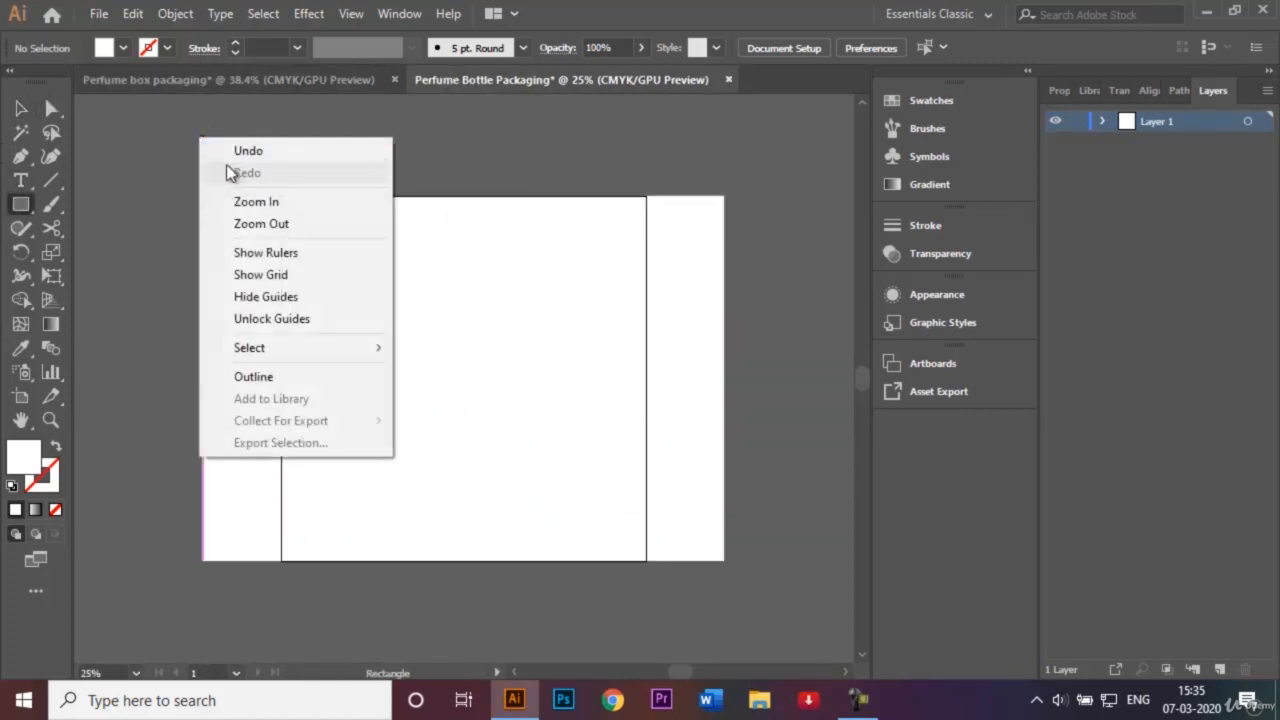
{"action": "left_click", "coordinate": [178, 134]}
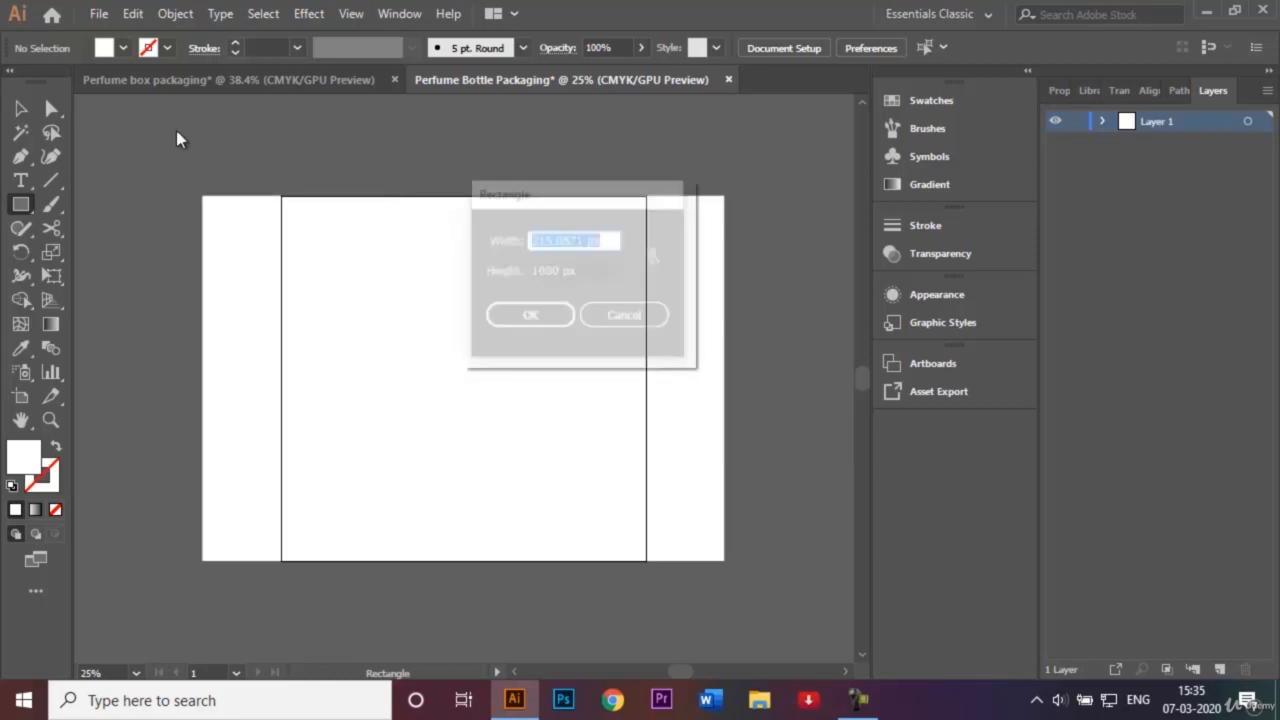
{"action": "left_click", "coordinate": [639, 311]}
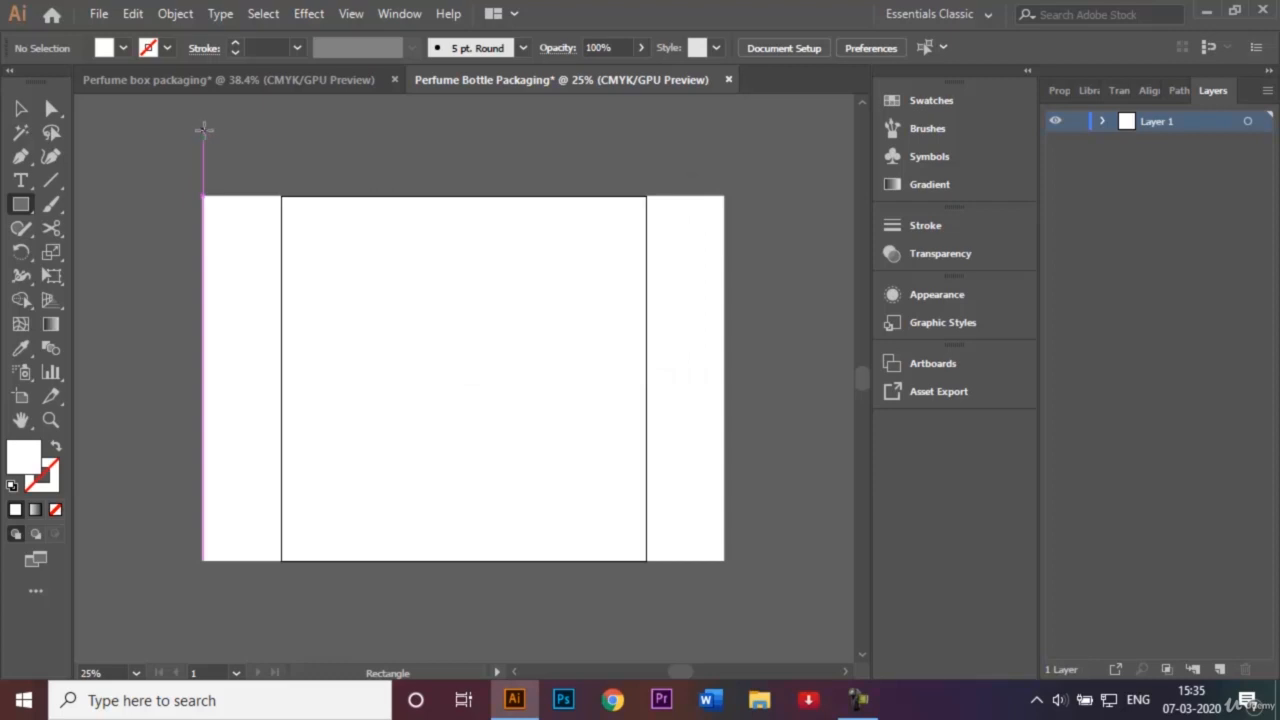
{"action": "left_click_drag", "start_coordinate": [201, 128], "coordinate": [282, 196]}
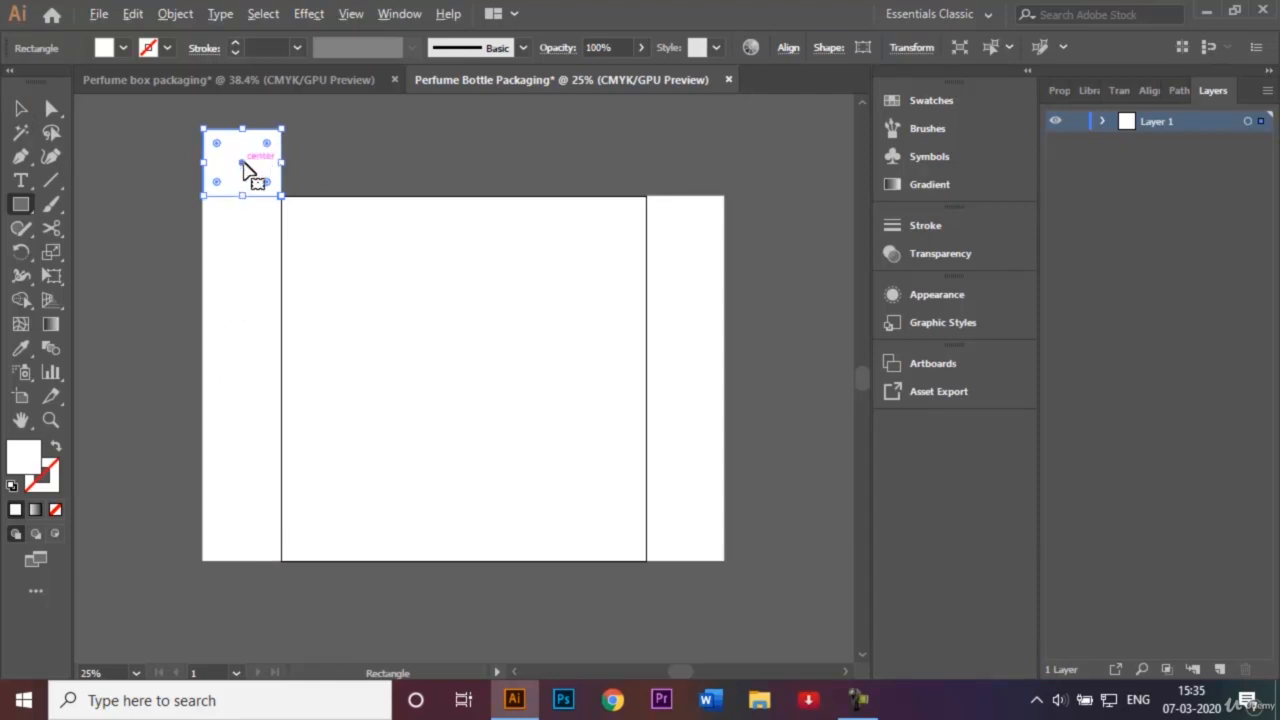
{"action": "left_click_drag", "start_coordinate": [248, 170], "coordinate": [246, 600]}
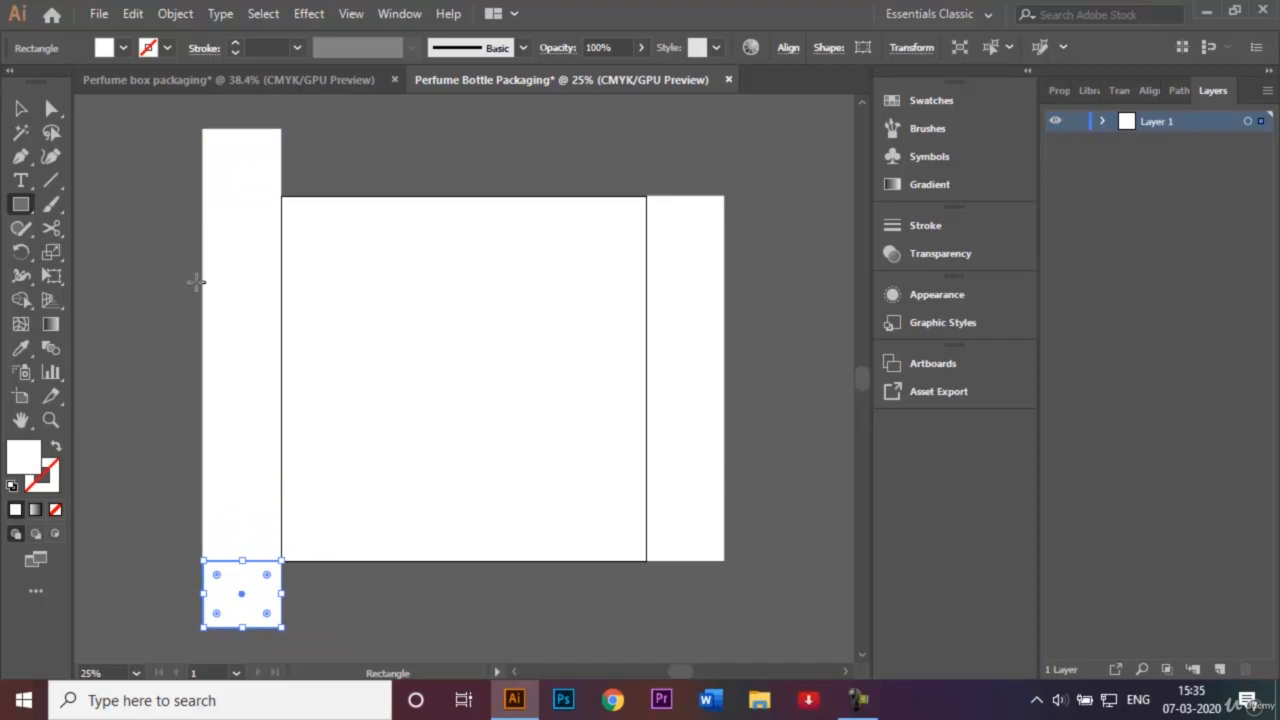
Duplicate the left panel's upper and lower flaps together and align the copies with the right side panel.
{"action": "left_click", "coordinate": [21, 108]}
{"action": "left_click", "coordinate": [112, 204]}
{"action": "left_click", "coordinate": [268, 176]}
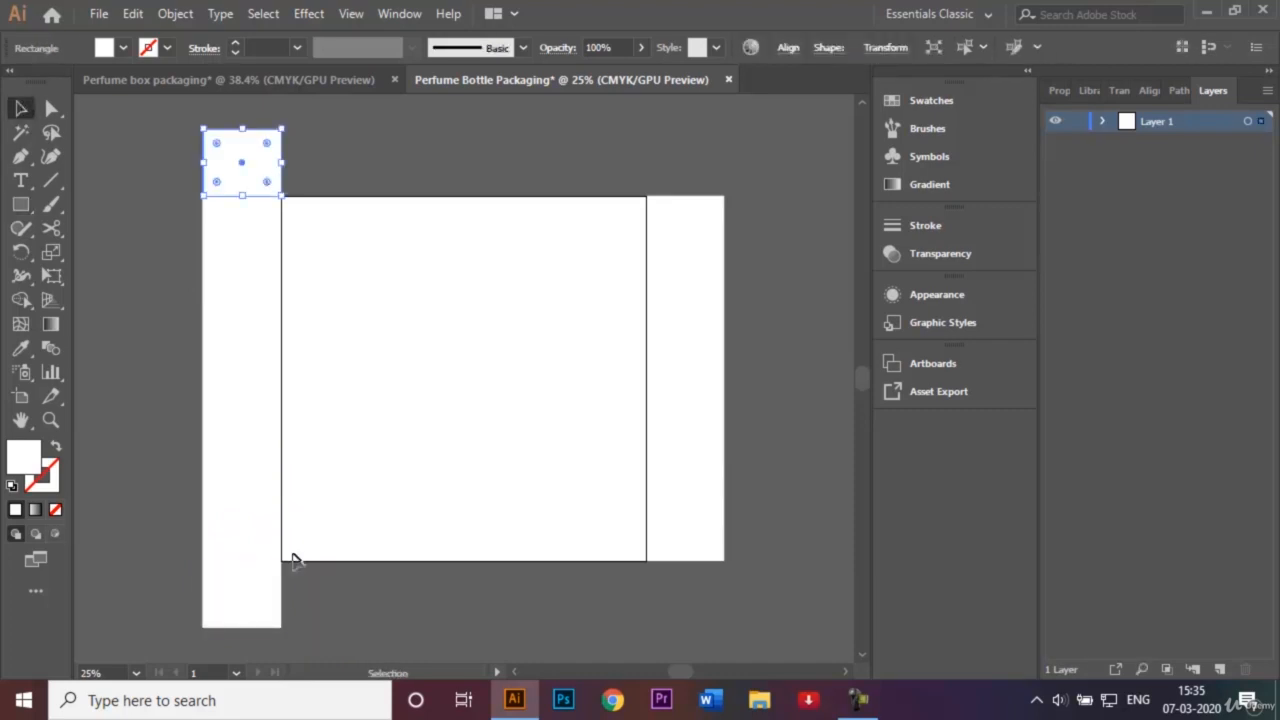
{"action": "left_click", "coordinate": [260, 597], "text": "shift"}
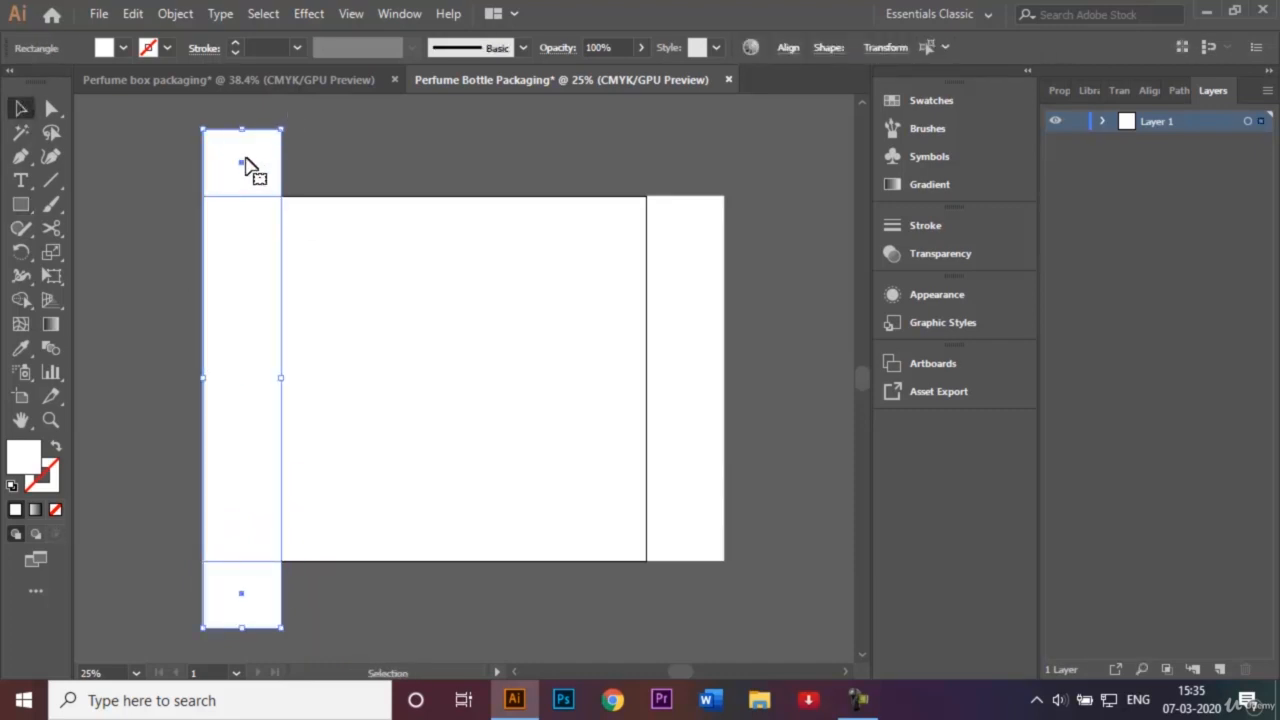
{"action": "left_click_drag", "start_coordinate": [249, 167], "coordinate": [684, 162]}
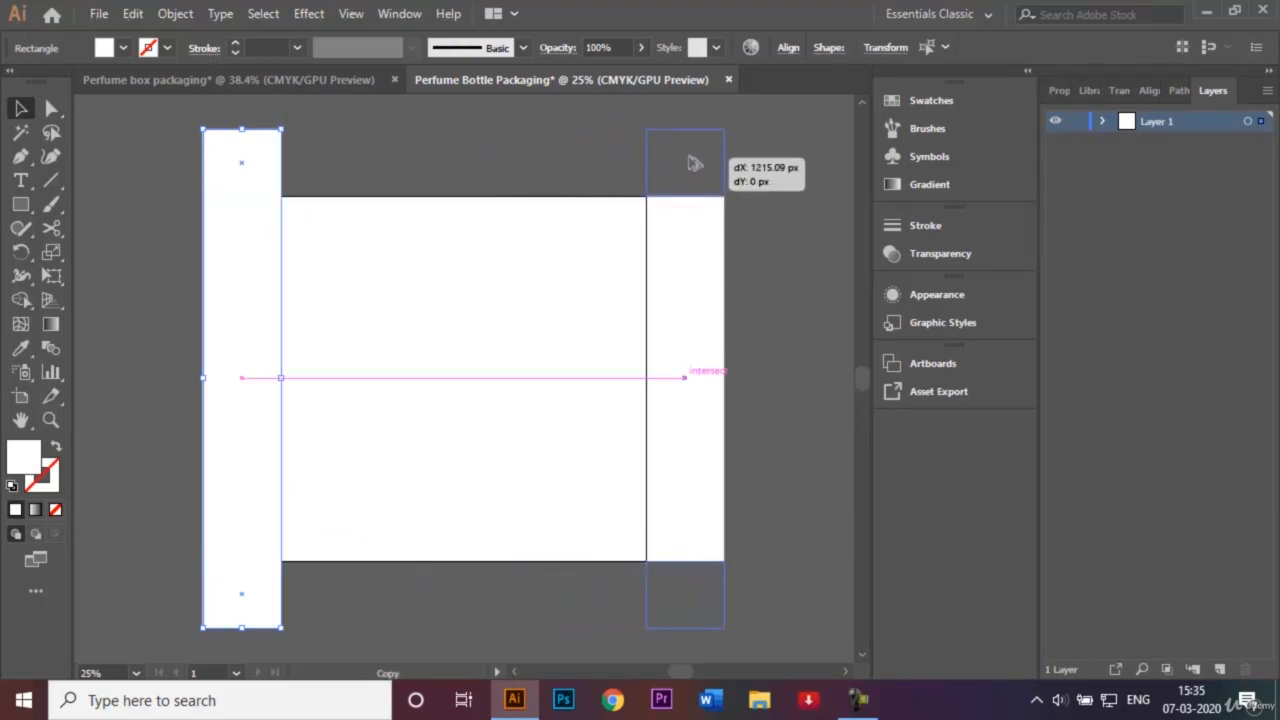
{"action": "left_click_drag", "start_coordinate": [693, 163], "coordinate": [690, 163]}
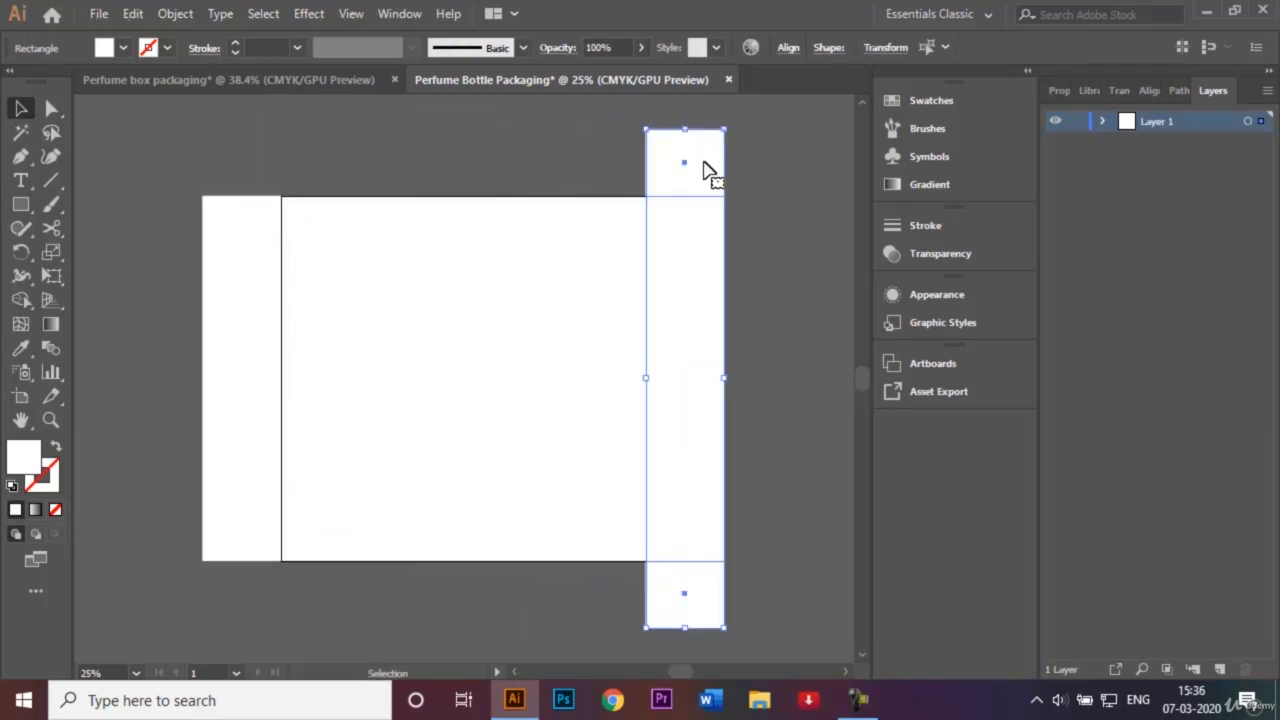
{"action": "key", "text": "ctrl+z"}
{"action": "left_click_drag", "start_coordinate": [247, 168], "coordinate": [686, 170]}
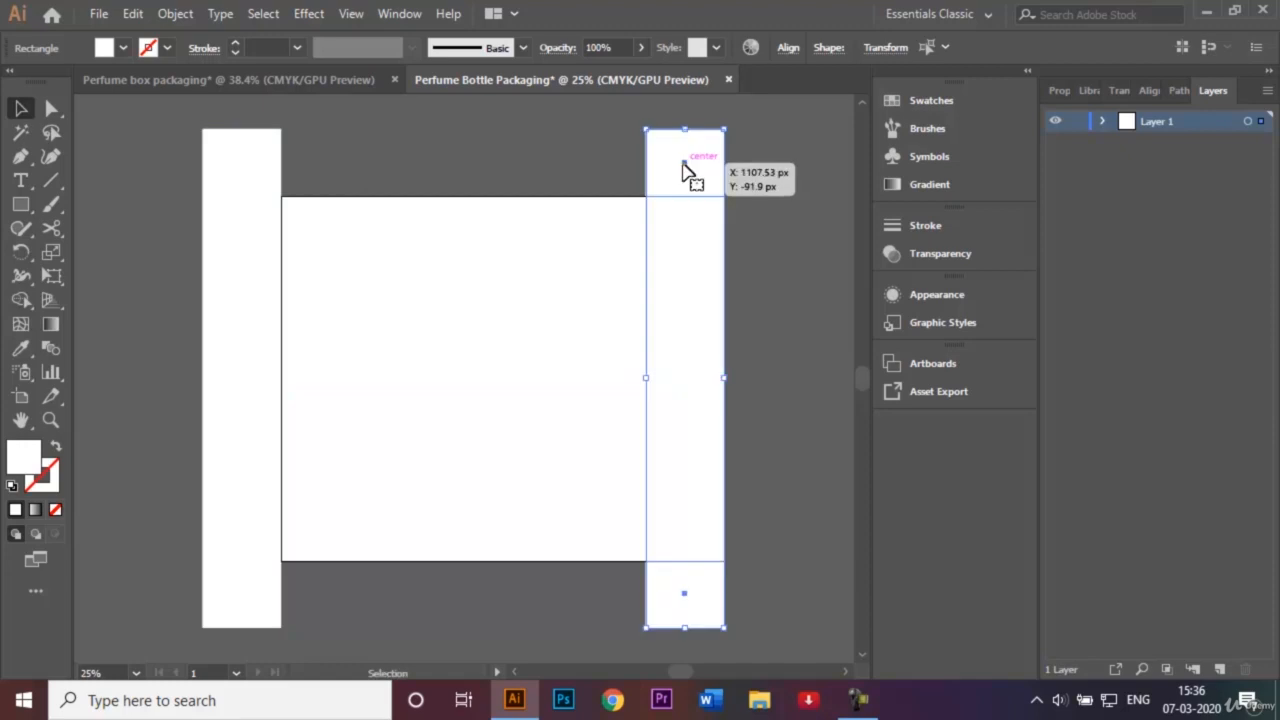
{"action": "right_click", "coordinate": [763, 204]}
{"action": "left_click", "coordinate": [737, 149]}
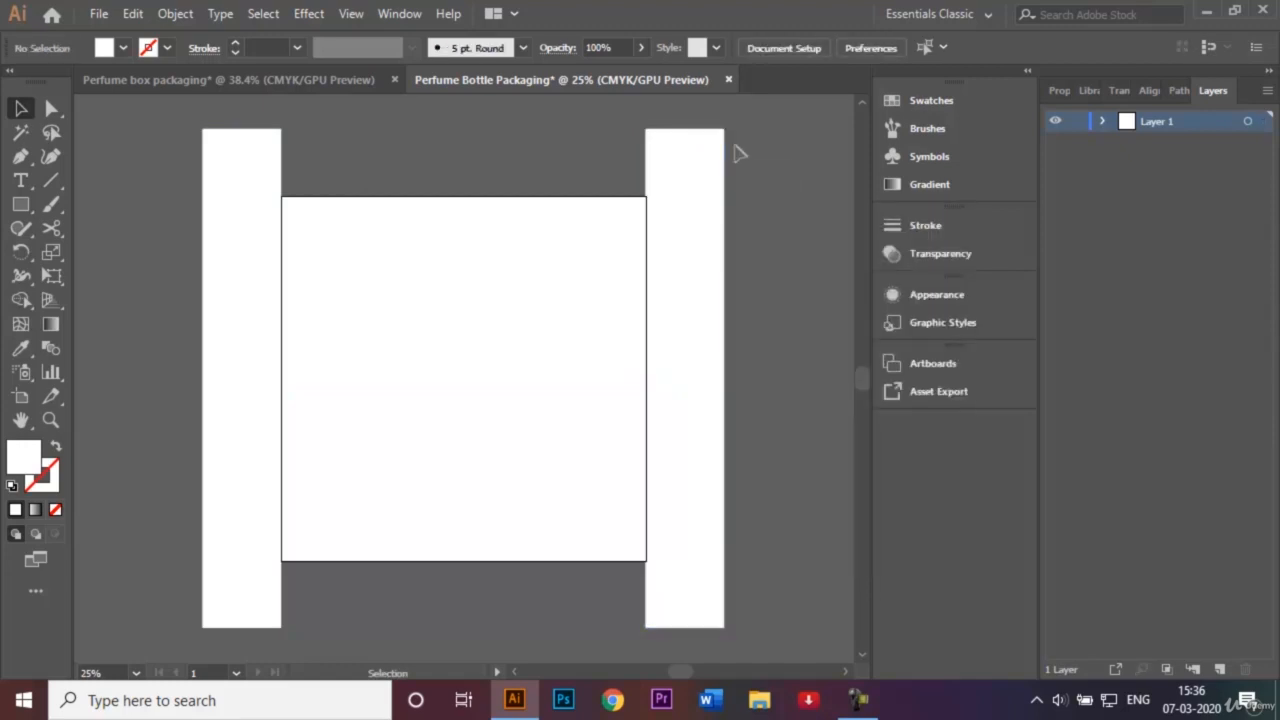
{"action": "right_click", "coordinate": [688, 158]}
{"action": "left_click", "coordinate": [678, 162]}
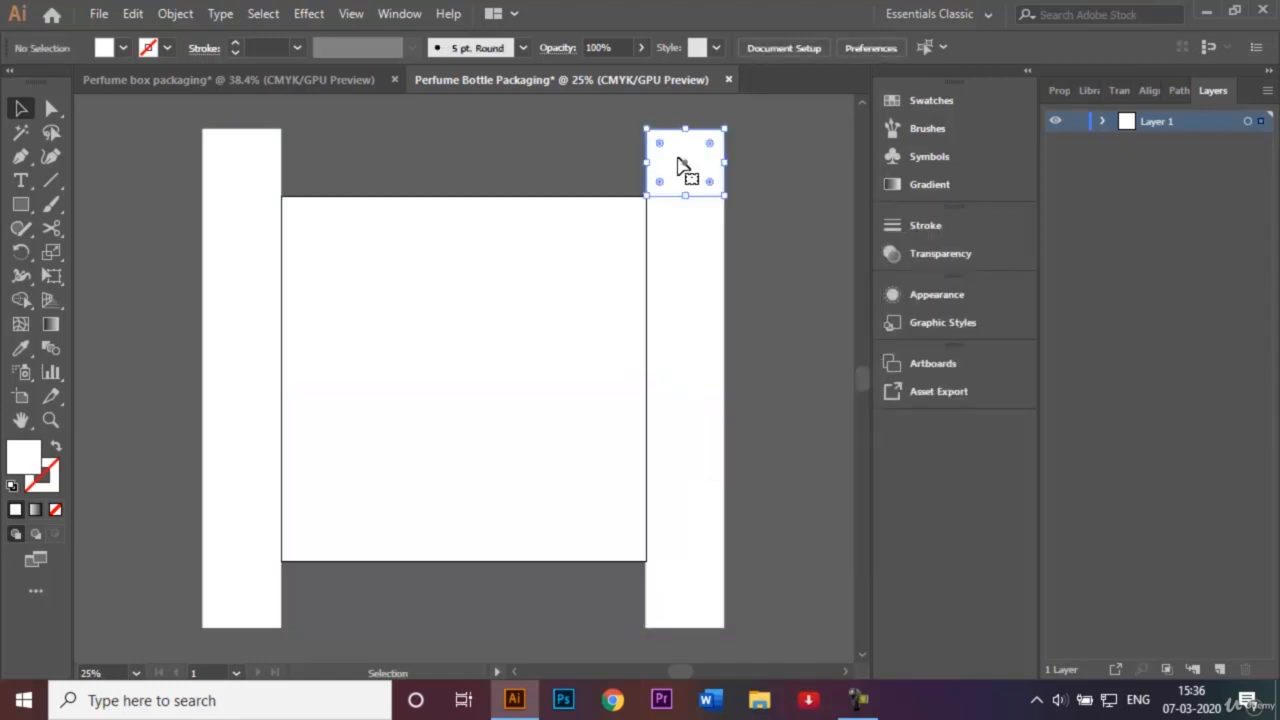
{"action": "left_click_drag", "start_coordinate": [678, 165], "coordinate": [697, 597]}
{"action": "right_click", "coordinate": [697, 597]}
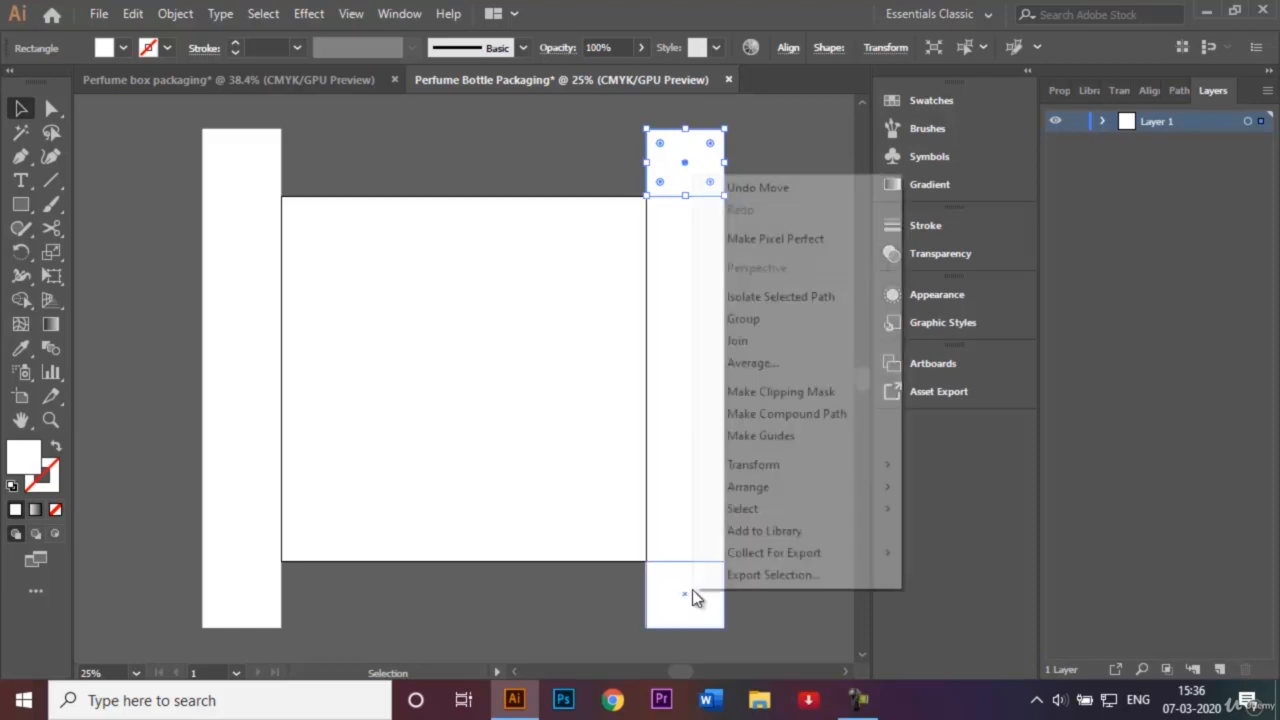
{"action": "right_click", "coordinate": [685, 599]}
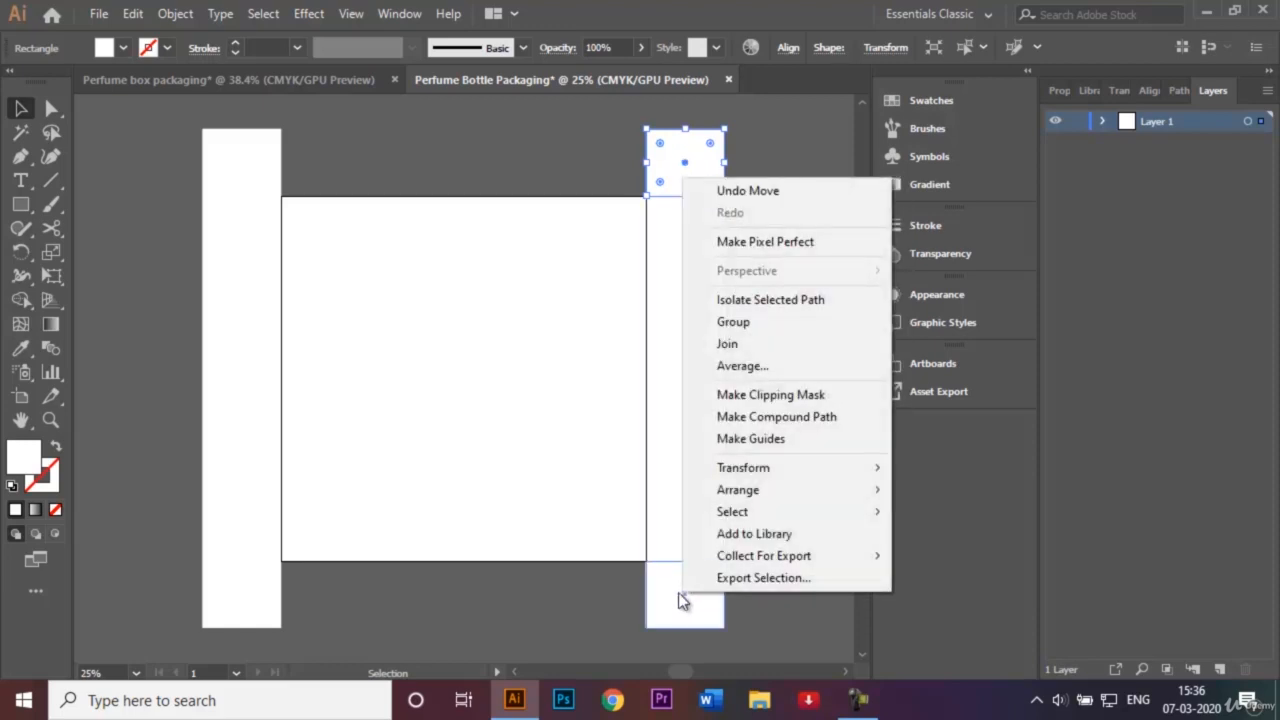
{"action": "left_click", "coordinate": [678, 600]}
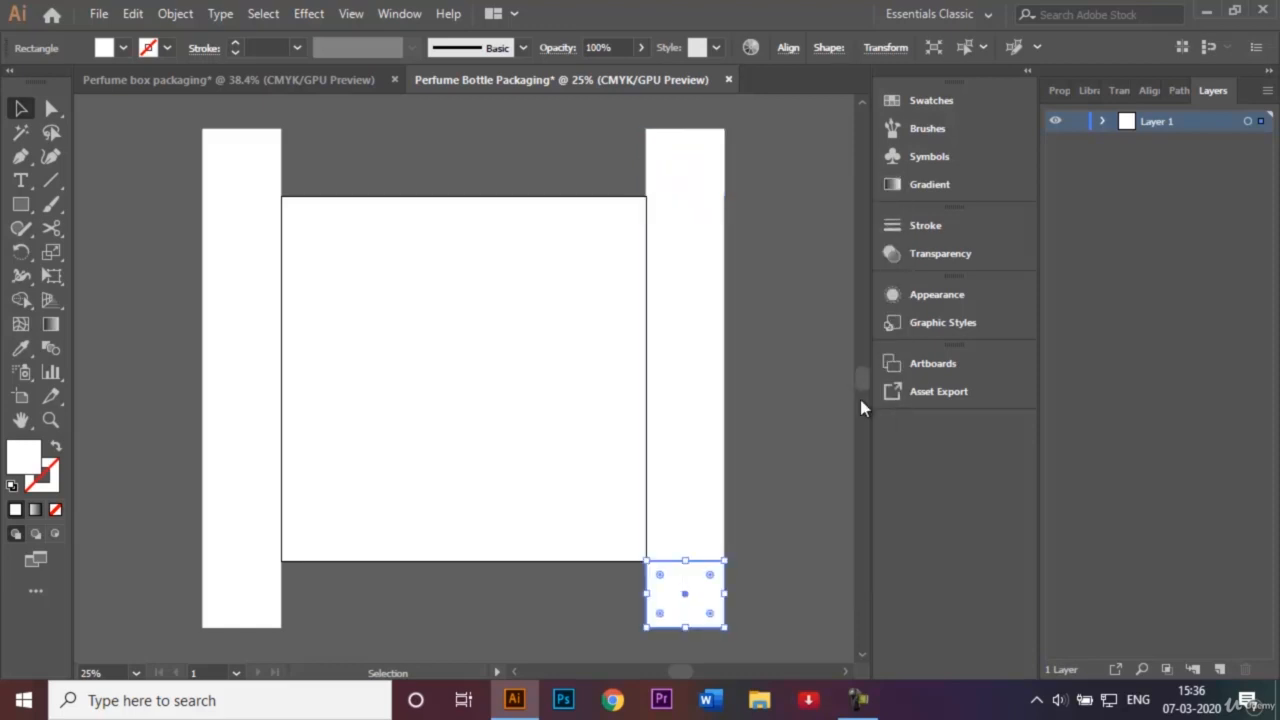
{"action": "left_click", "coordinate": [792, 372]}
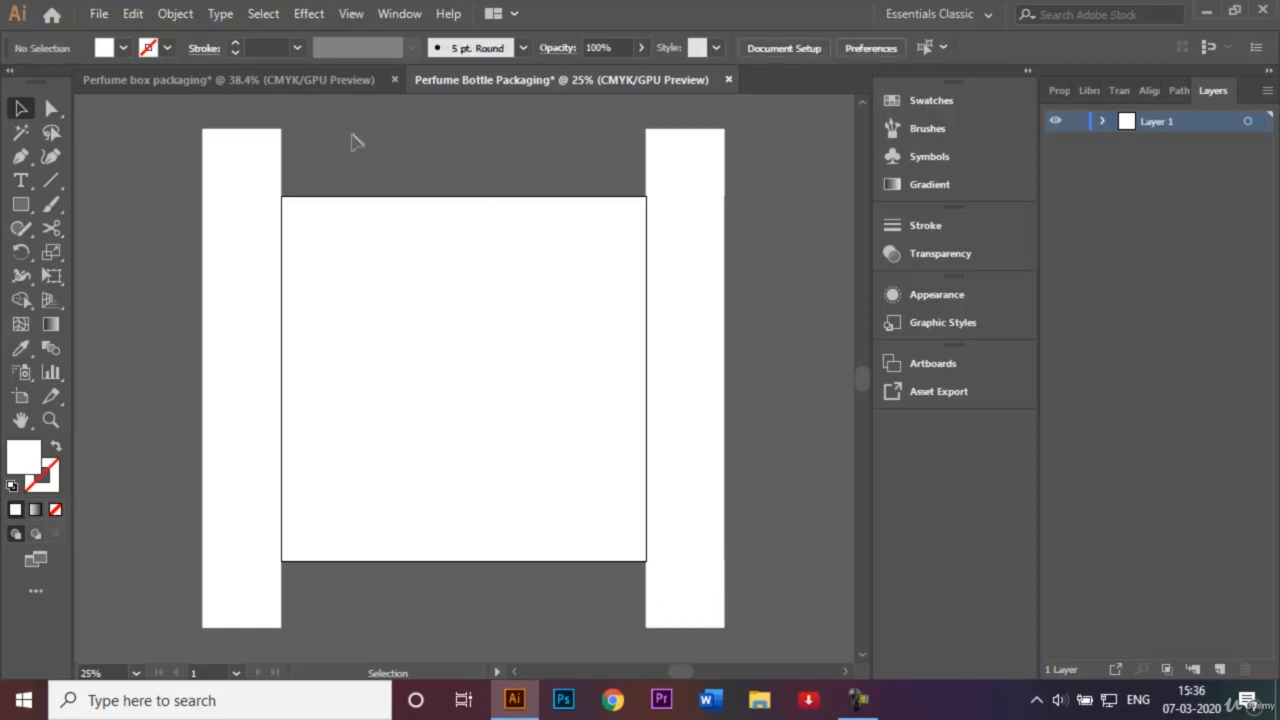
Following the reference, draw a panel as wide as the artboard directly above it, rising higher than the adjoining side flaps.
{"action": "left_click", "coordinate": [293, 85]}
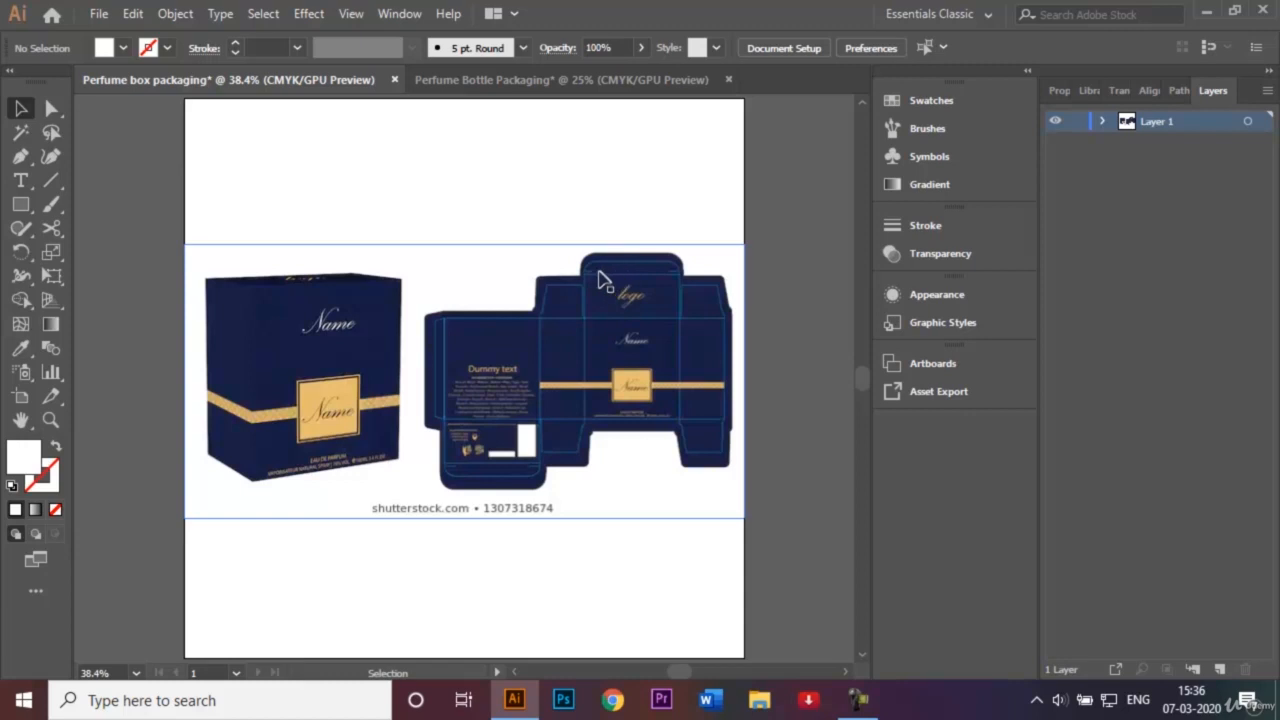
{"action": "left_click", "coordinate": [571, 82]}
{"action": "left_click", "coordinate": [20, 205]}
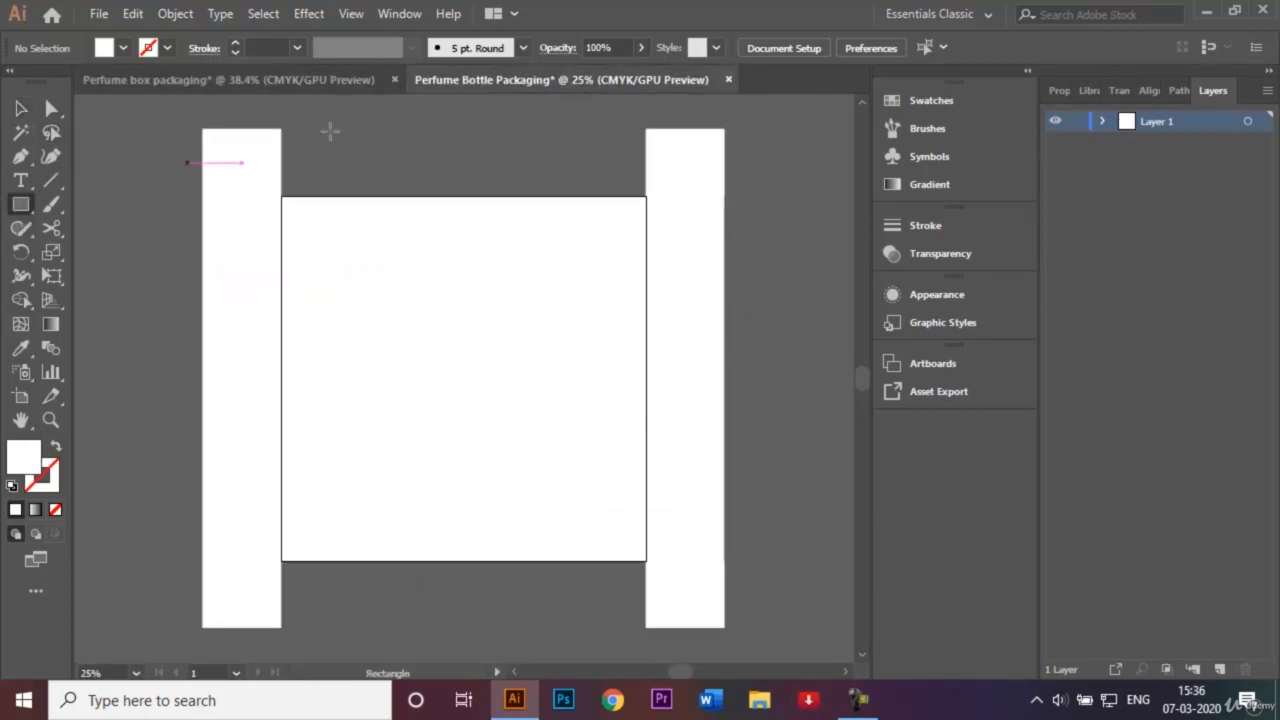
{"action": "key", "text": "ctrl+minus"}
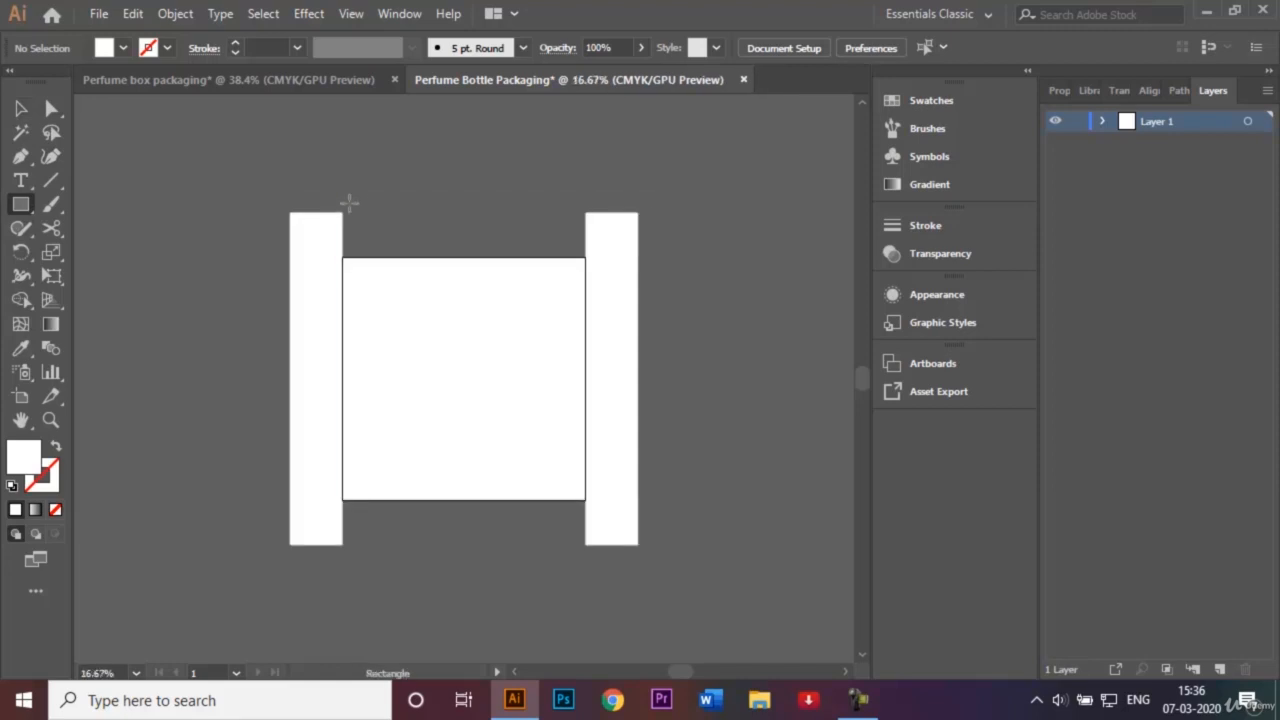
{"action": "left_click_drag", "start_coordinate": [343, 185], "coordinate": [585, 256]}
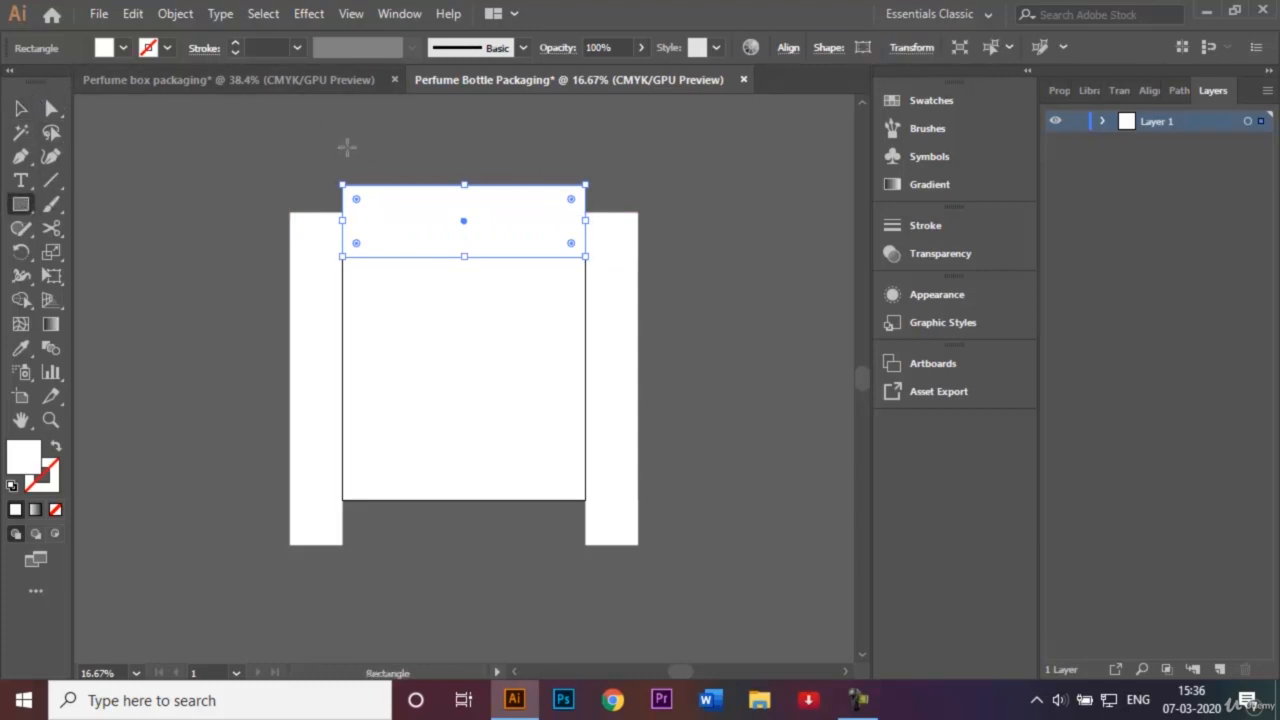
Draw a tuck flap 1000 px wide and about 119 px high flush on top of the upper panel, leaving nothing selected.
{"action": "left_click_drag", "start_coordinate": [342, 154], "coordinate": [585, 185]}
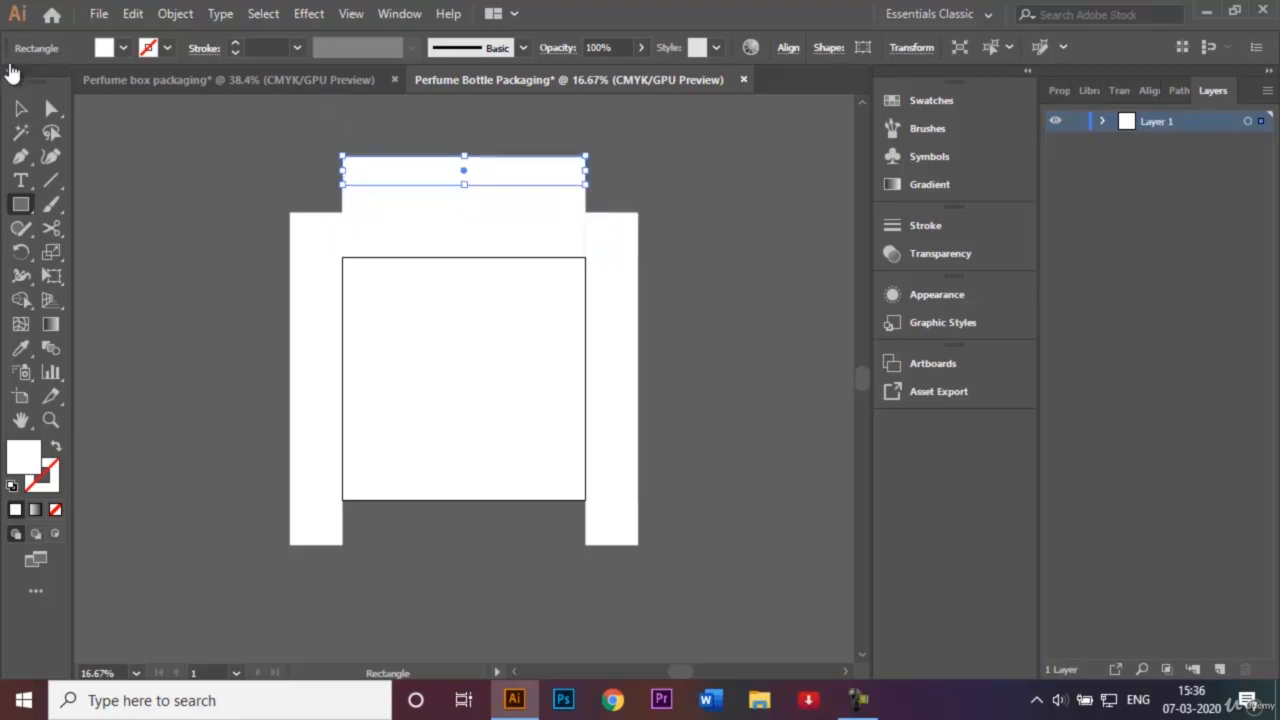
{"action": "right_click", "coordinate": [157, 191]}
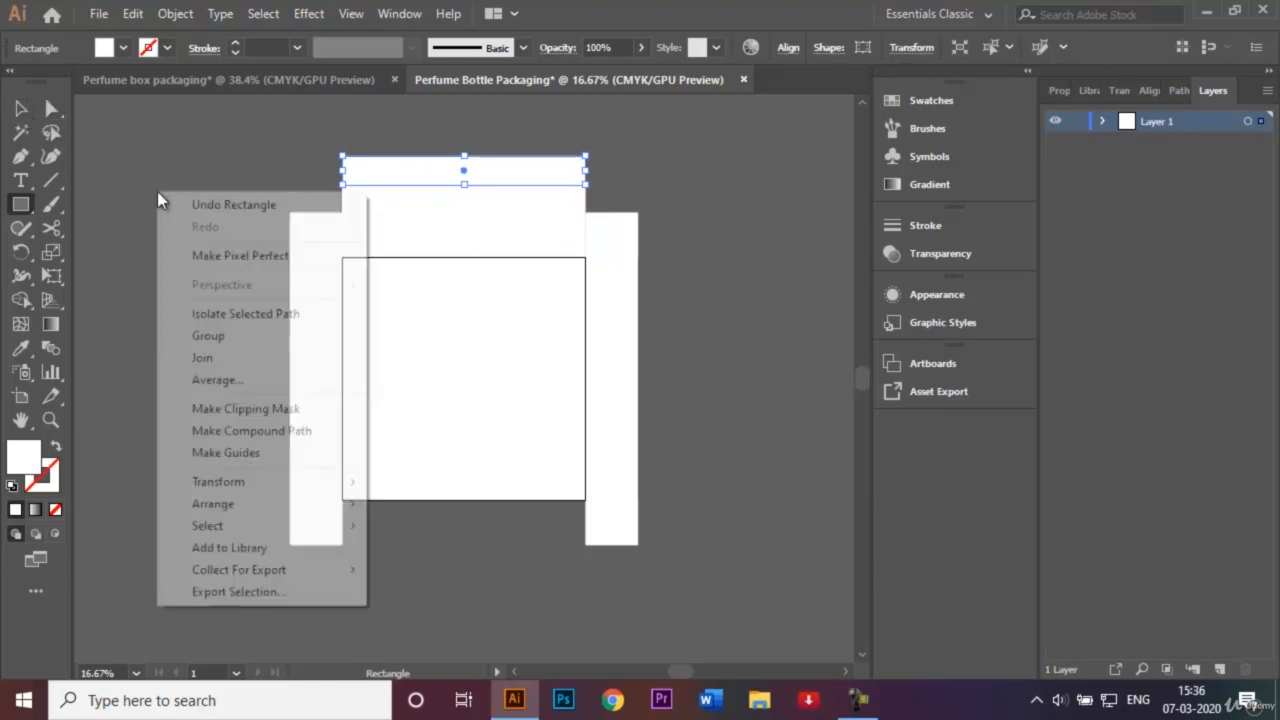
{"action": "left_click", "coordinate": [128, 166]}
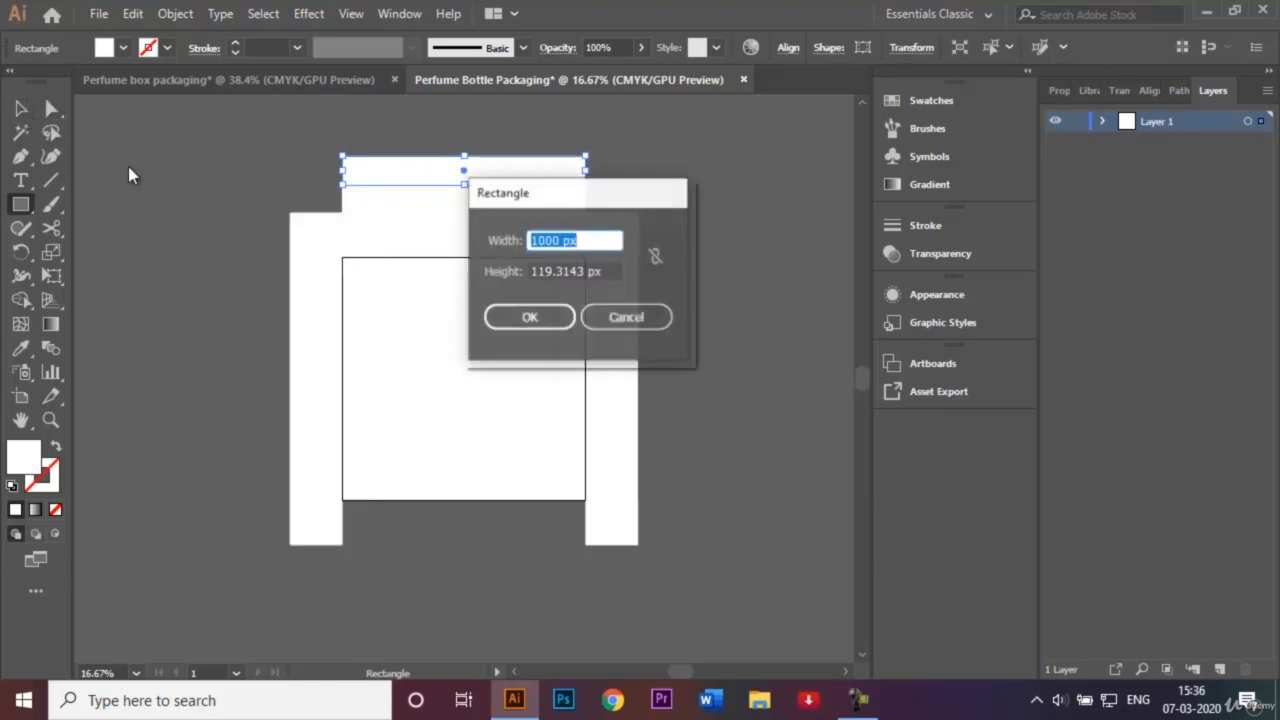
{"action": "left_click", "coordinate": [607, 318]}
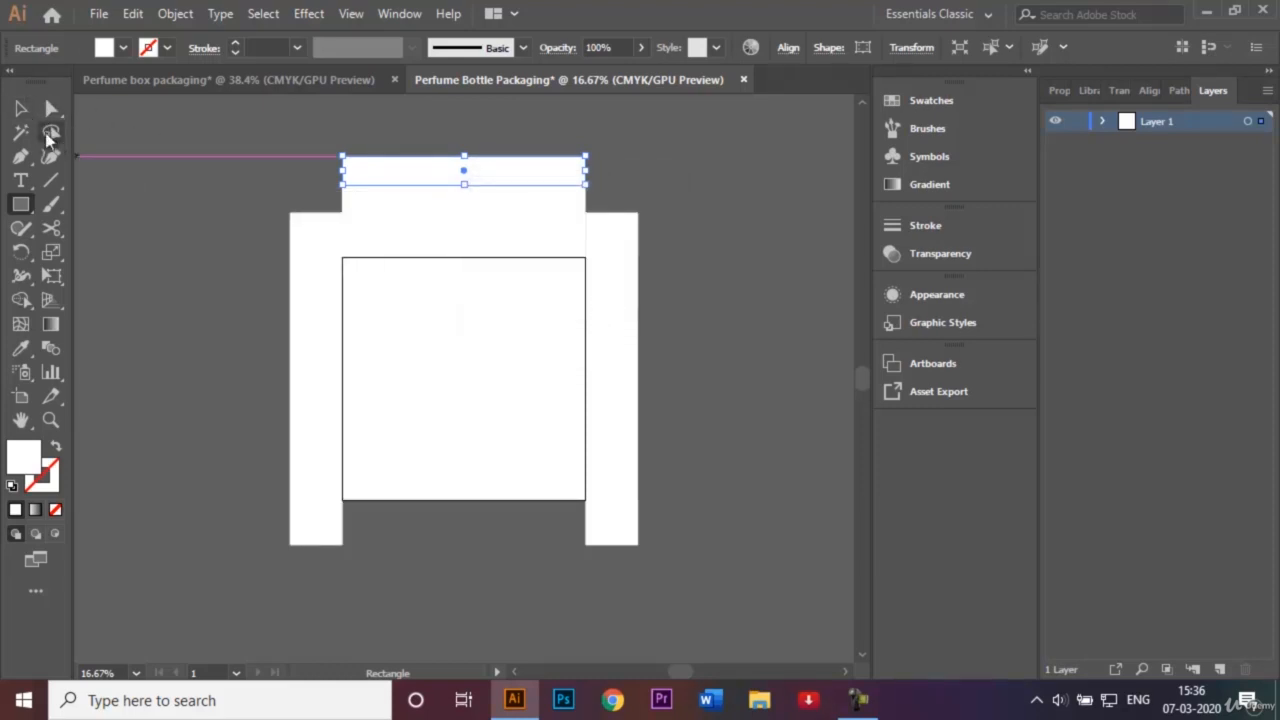
{"action": "left_click", "coordinate": [21, 108]}
{"action": "right_click", "coordinate": [156, 201]}
{"action": "left_click", "coordinate": [143, 170]}
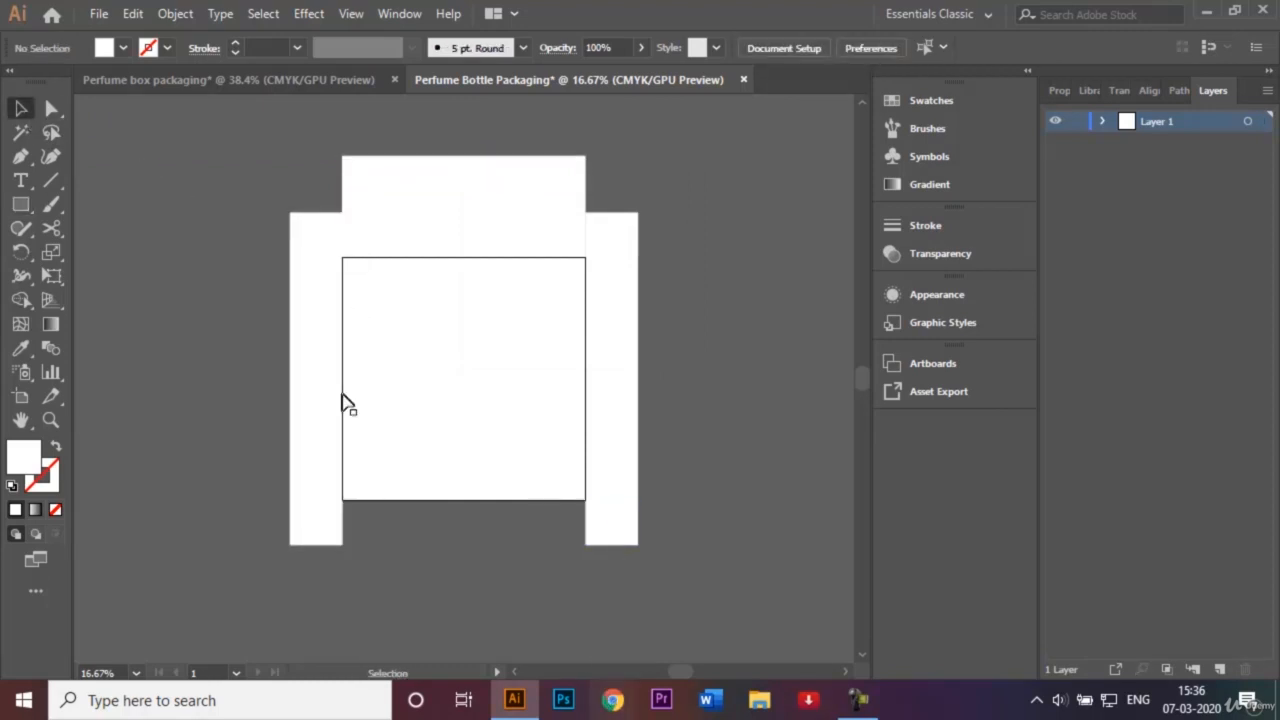
Check the back panel in the reference box layout and create a 1000 × 1000 px rectangle for it in the Perfume Bottle Packaging document.
{"action": "right_click", "coordinate": [612, 699]}
{"action": "left_click", "coordinate": [294, 82]}
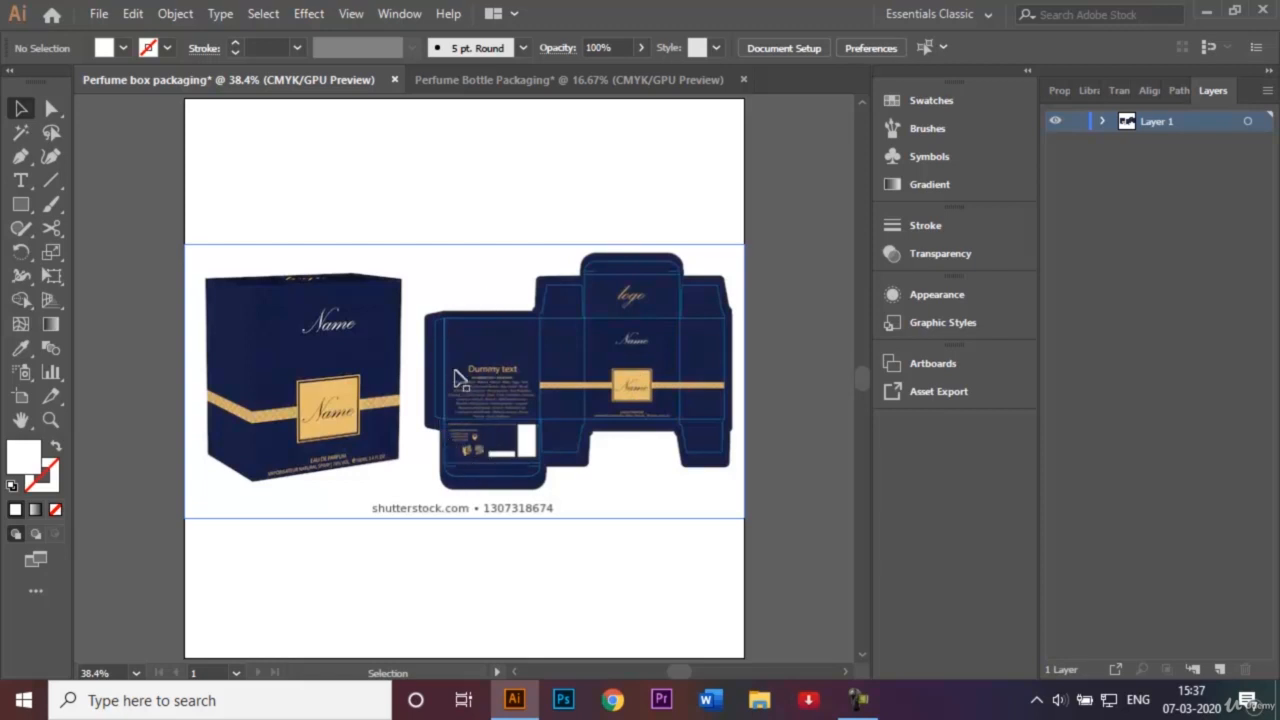
{"action": "right_click", "coordinate": [491, 84]}
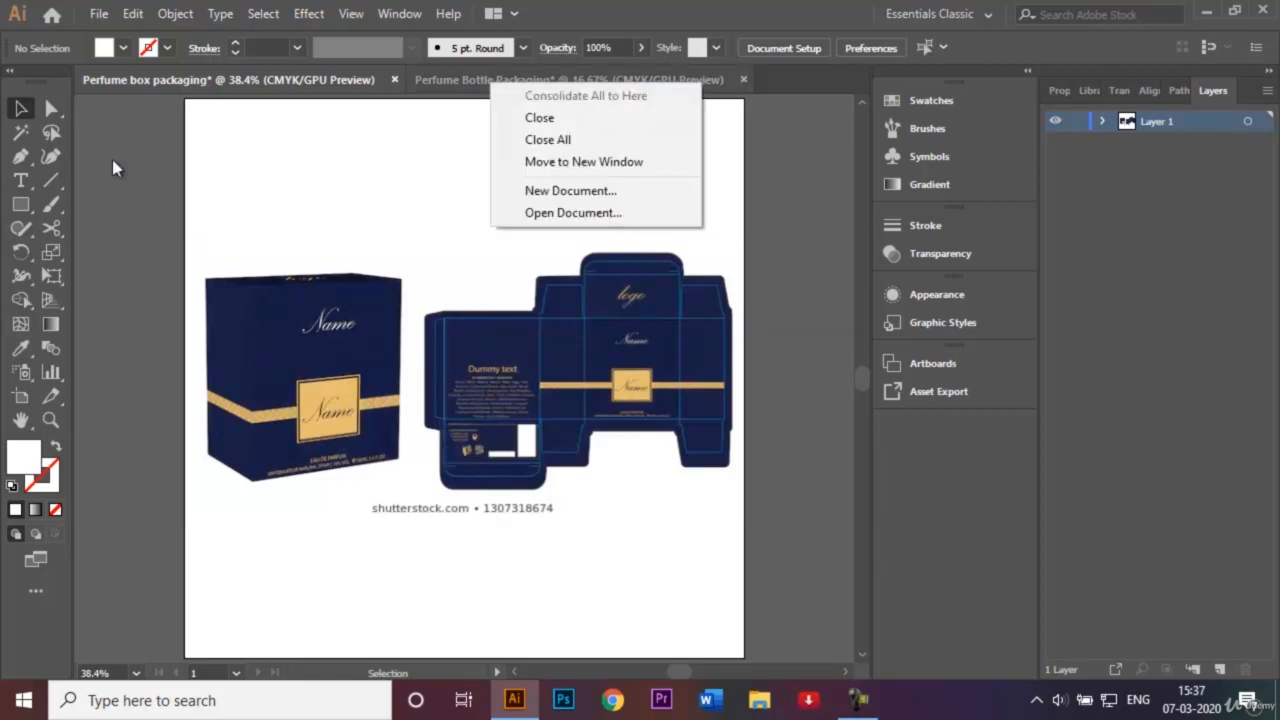
{"action": "left_click", "coordinate": [458, 79]}
{"action": "left_click", "coordinate": [20, 204]}
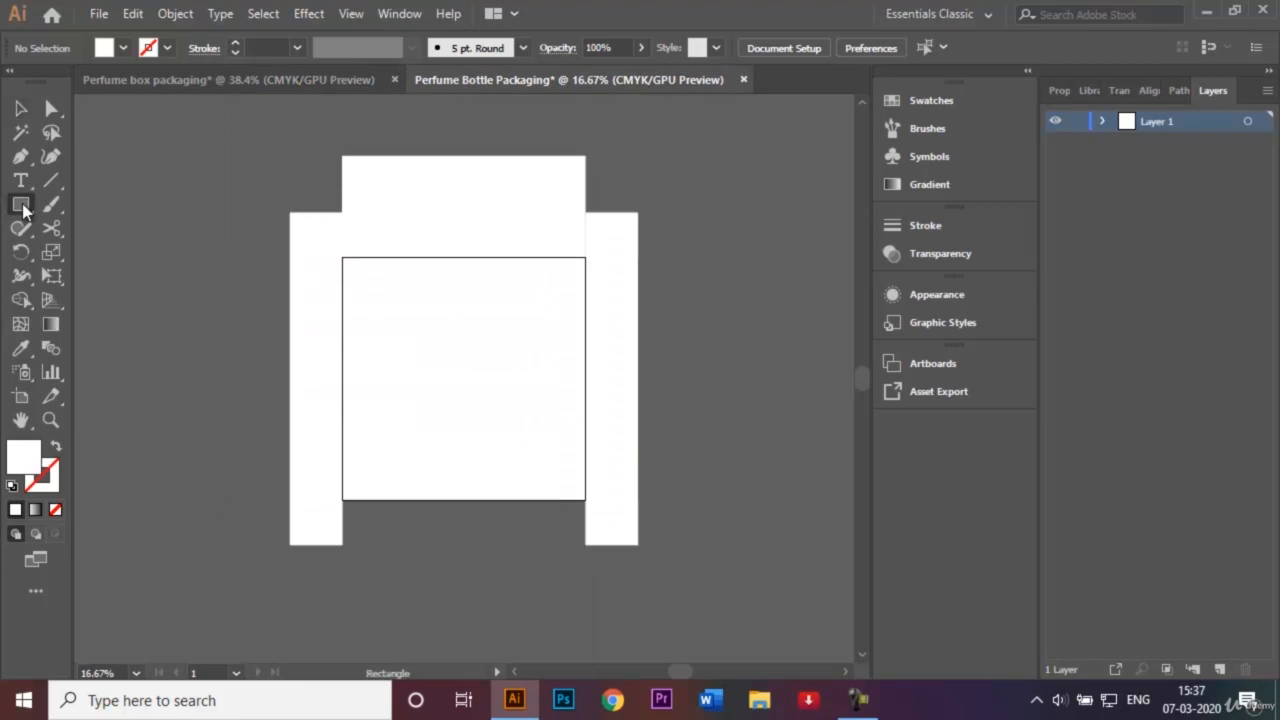
{"action": "left_click", "coordinate": [188, 349]}
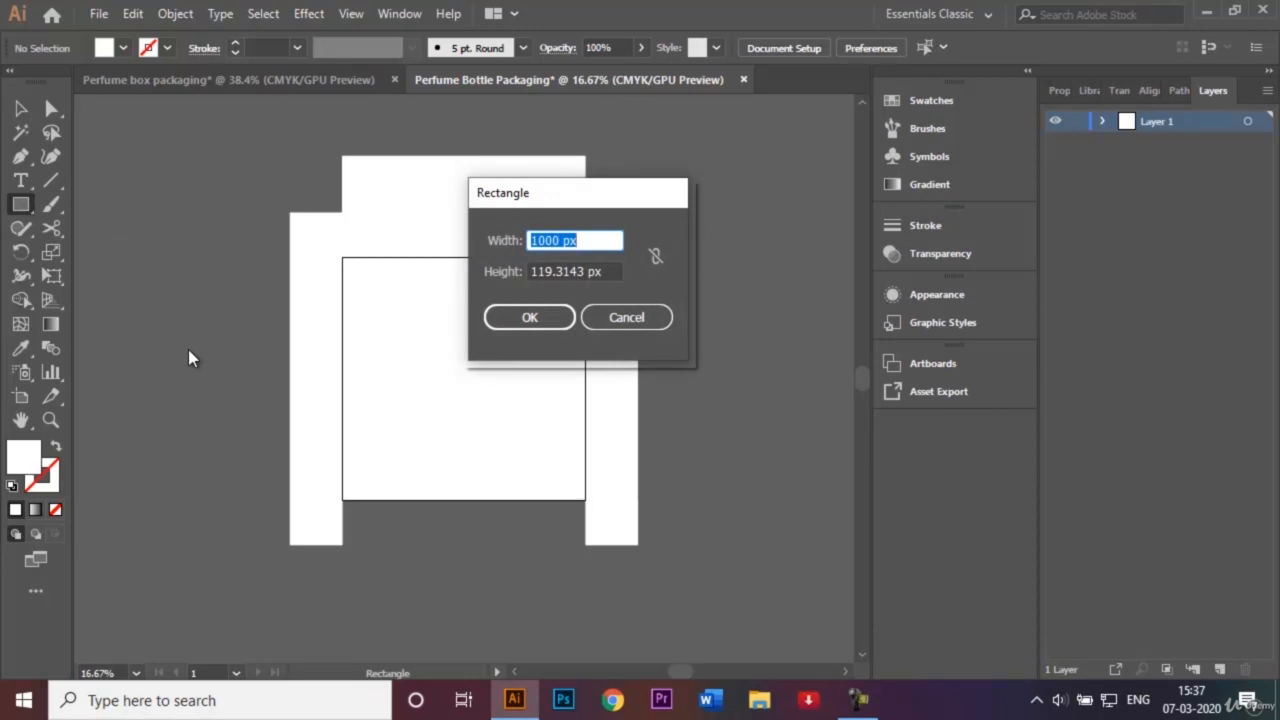
{"action": "left_click", "coordinate": [581, 270]}
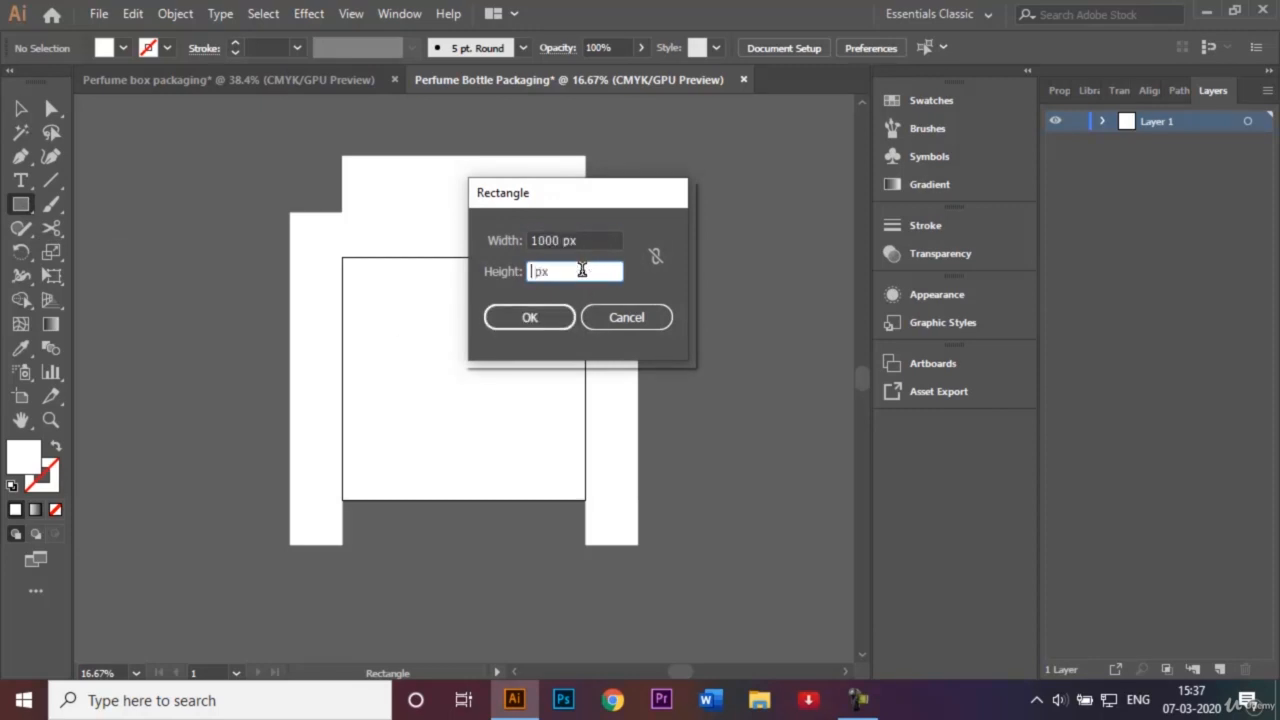
{"action": "key", "text": "Return"}
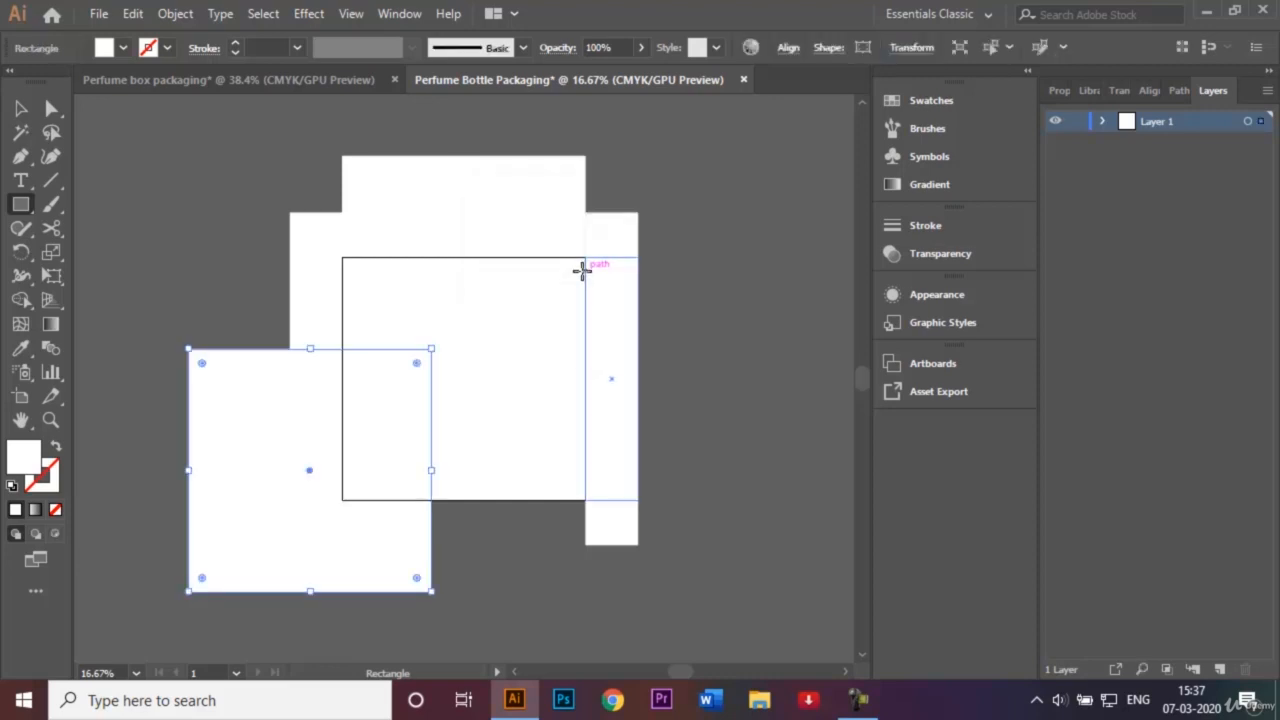
Move the 1000 × 1000 px back panel flush against the outer edge of the left side panel, level with the artboard, and deselect it.
{"action": "left_click", "coordinate": [20, 108]}
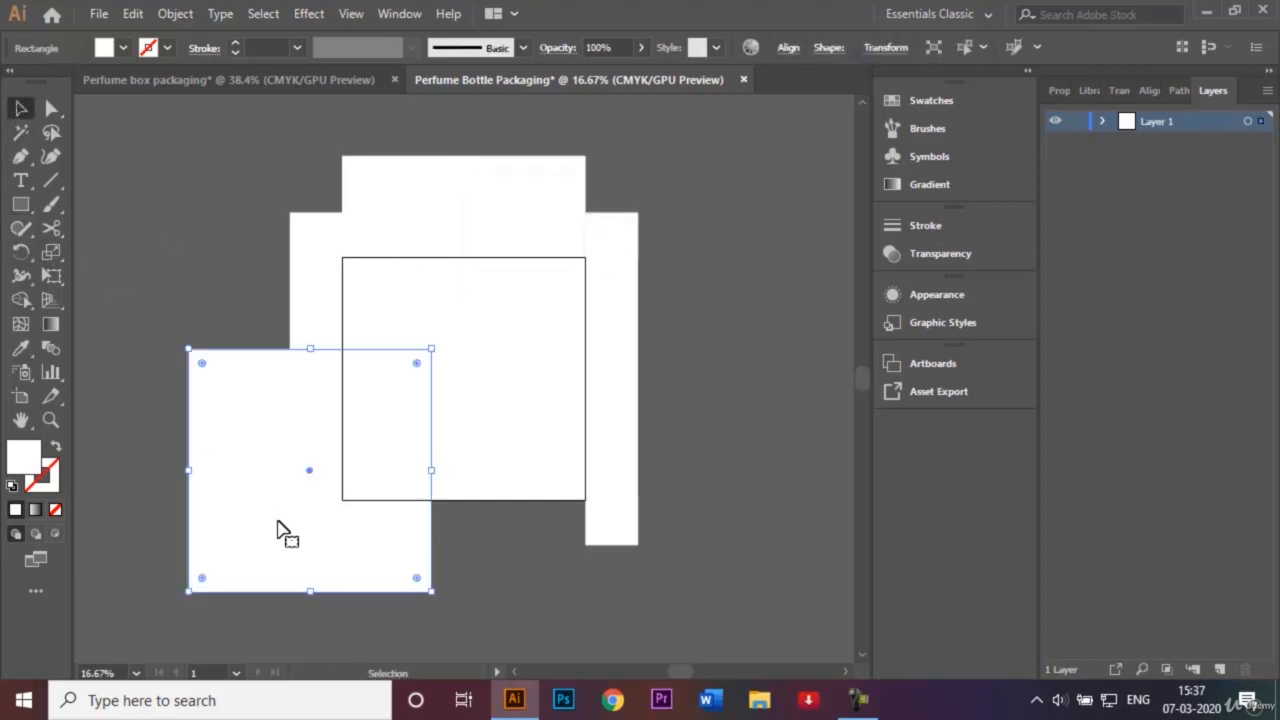
{"action": "left_click_drag", "start_coordinate": [308, 480], "coordinate": [175, 404]}
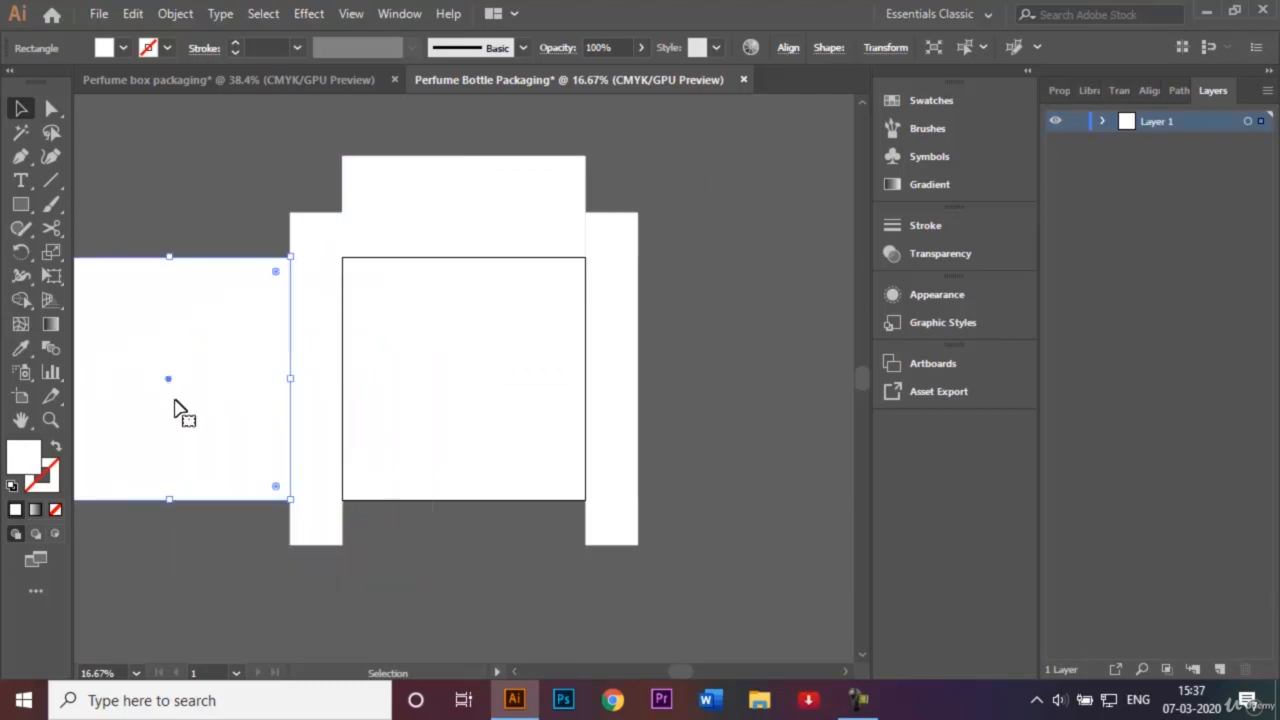
{"action": "left_click", "coordinate": [516, 673]}
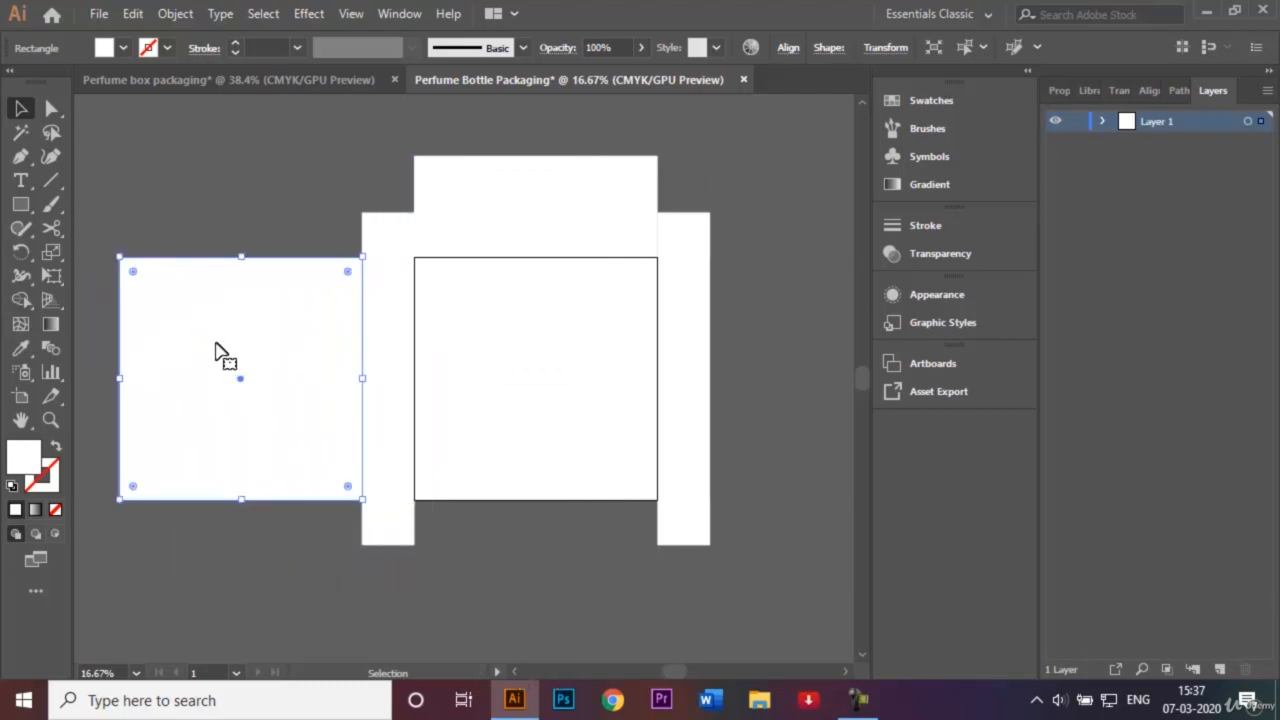
{"action": "mouse_move", "coordinate": [240, 389]}
{"action": "left_mouse_down"}
{"action": "mouse_move", "coordinate": [203, 360]}
{"action": "mouse_move", "coordinate": [233, 385]}
{"action": "left_mouse_up"}
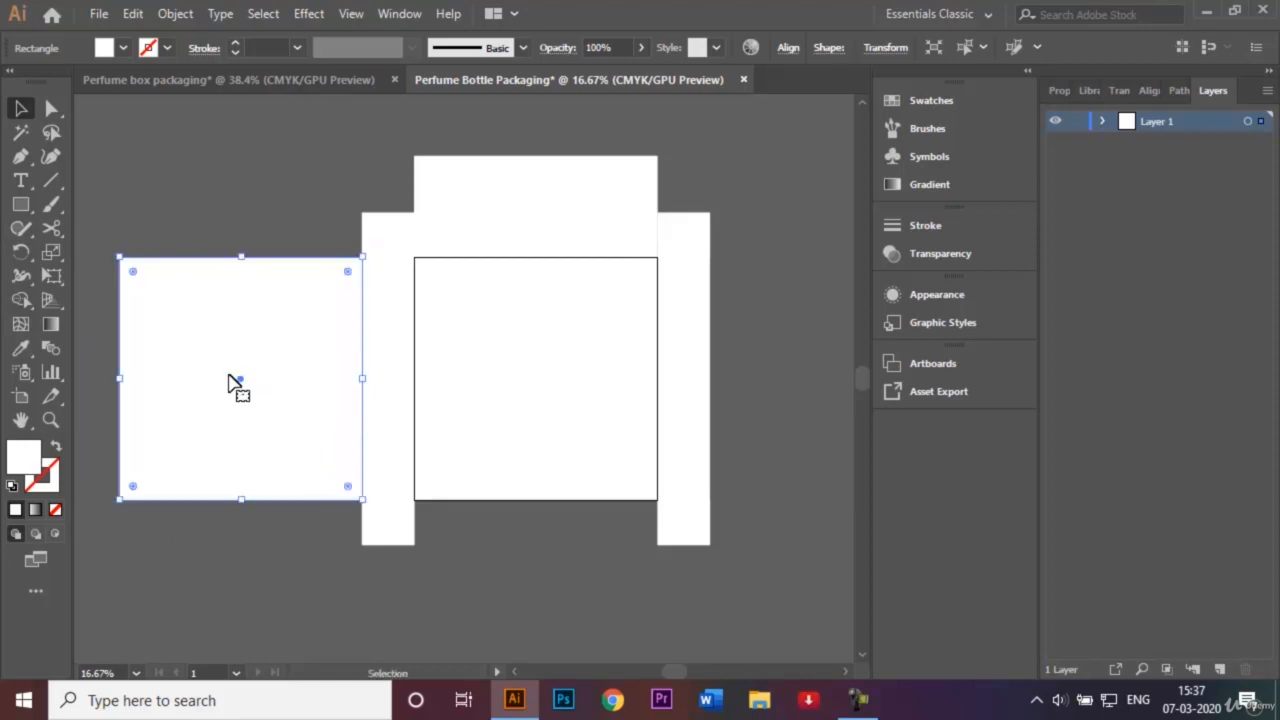
{"action": "left_click", "coordinate": [305, 166]}
Check the back panel's lower flaps in the reference, and create a horizontally reflected copy of the upper panel and its tuck flap.
{"action": "left_click", "coordinate": [341, 79]}
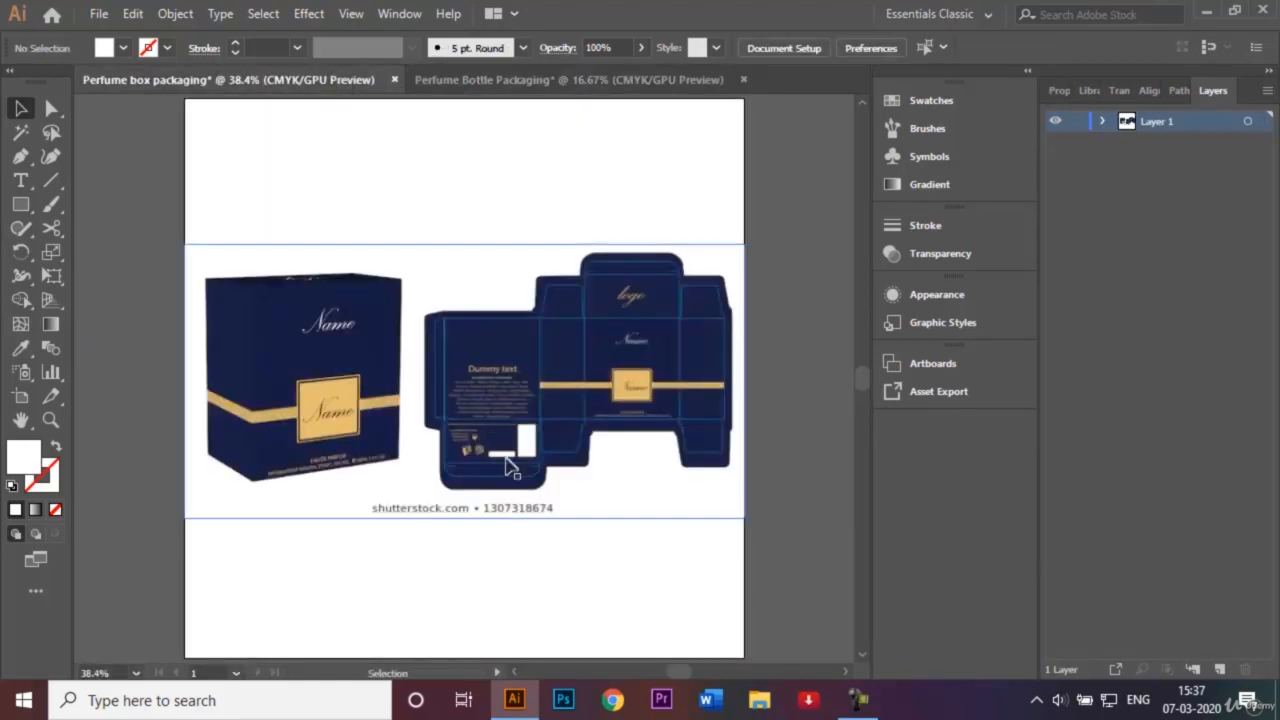
{"action": "left_click", "coordinate": [610, 80]}
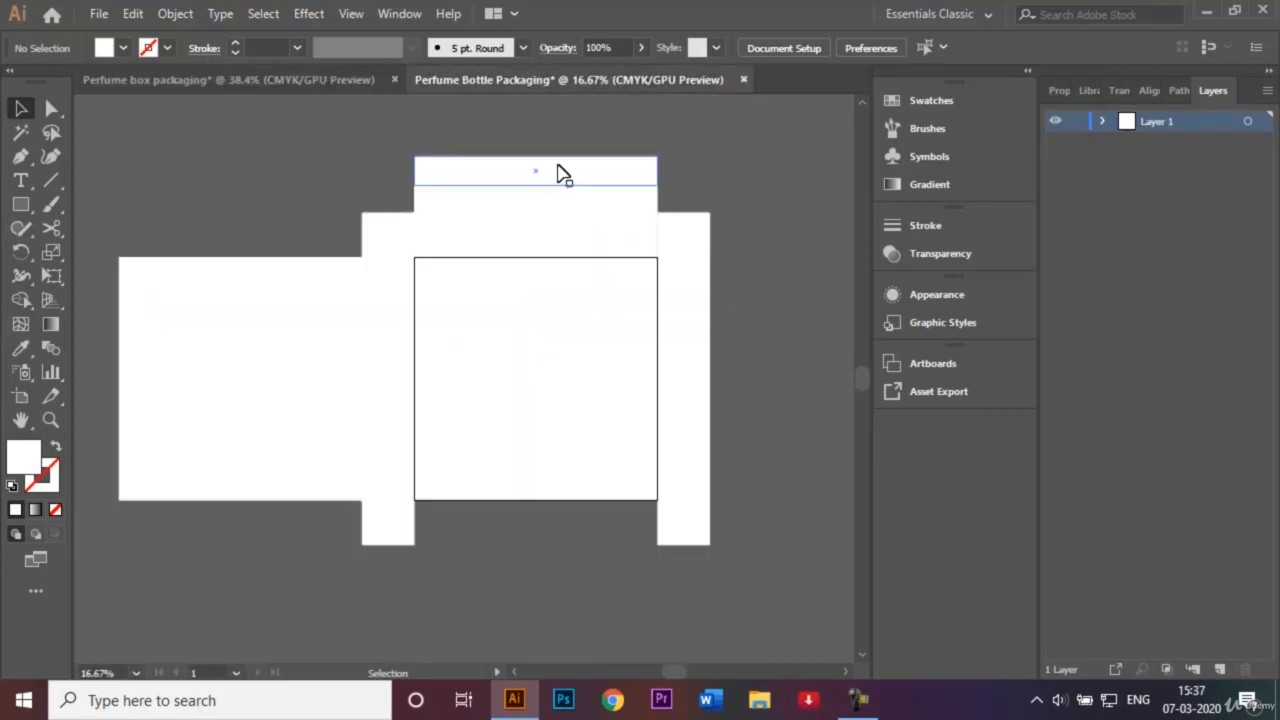
{"action": "left_click", "coordinate": [527, 238]}
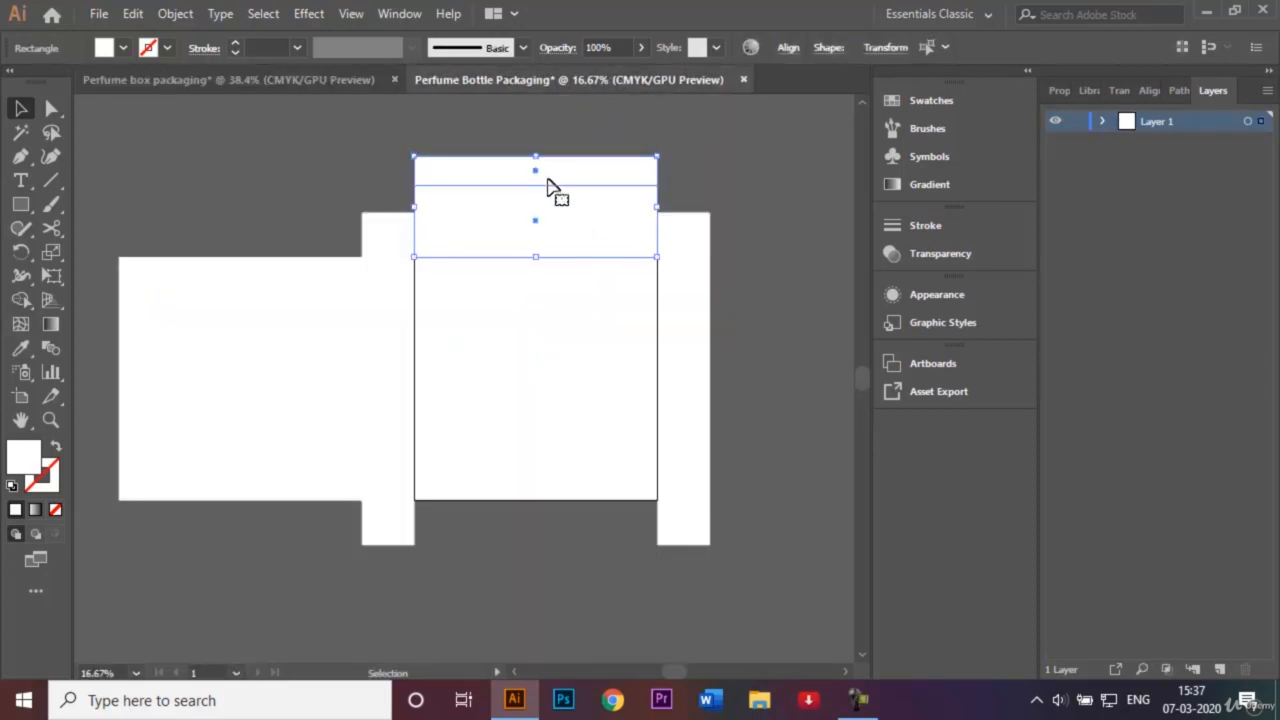
{"action": "left_click", "coordinate": [183, 14]}
{"action": "mouse_move", "coordinate": [260, 35]}
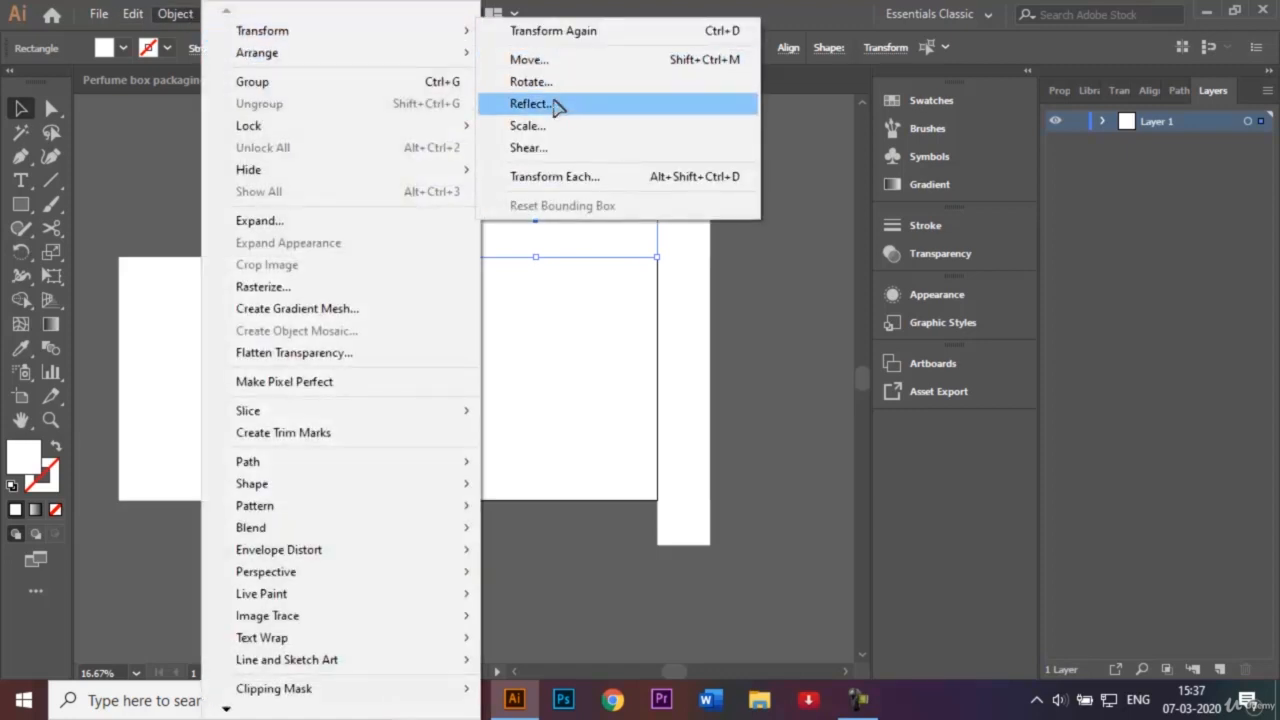
{"action": "left_click", "coordinate": [555, 103]}
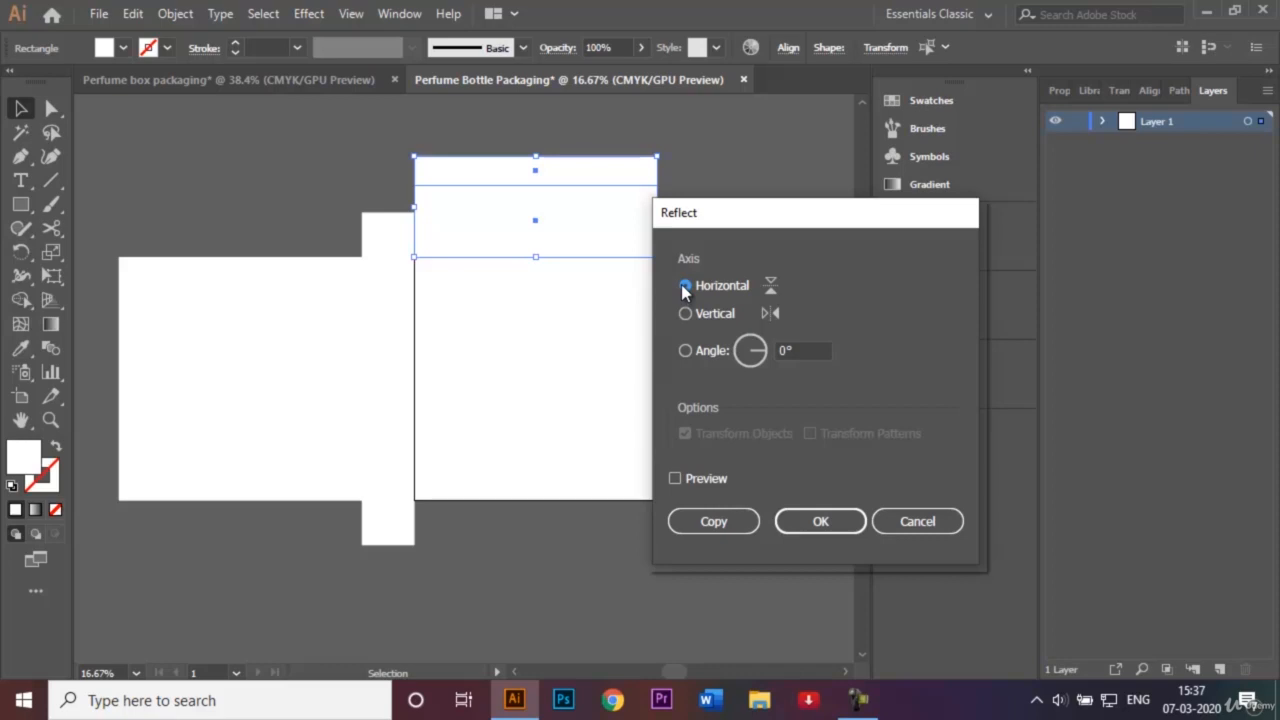
{"action": "left_click", "coordinate": [745, 522]}
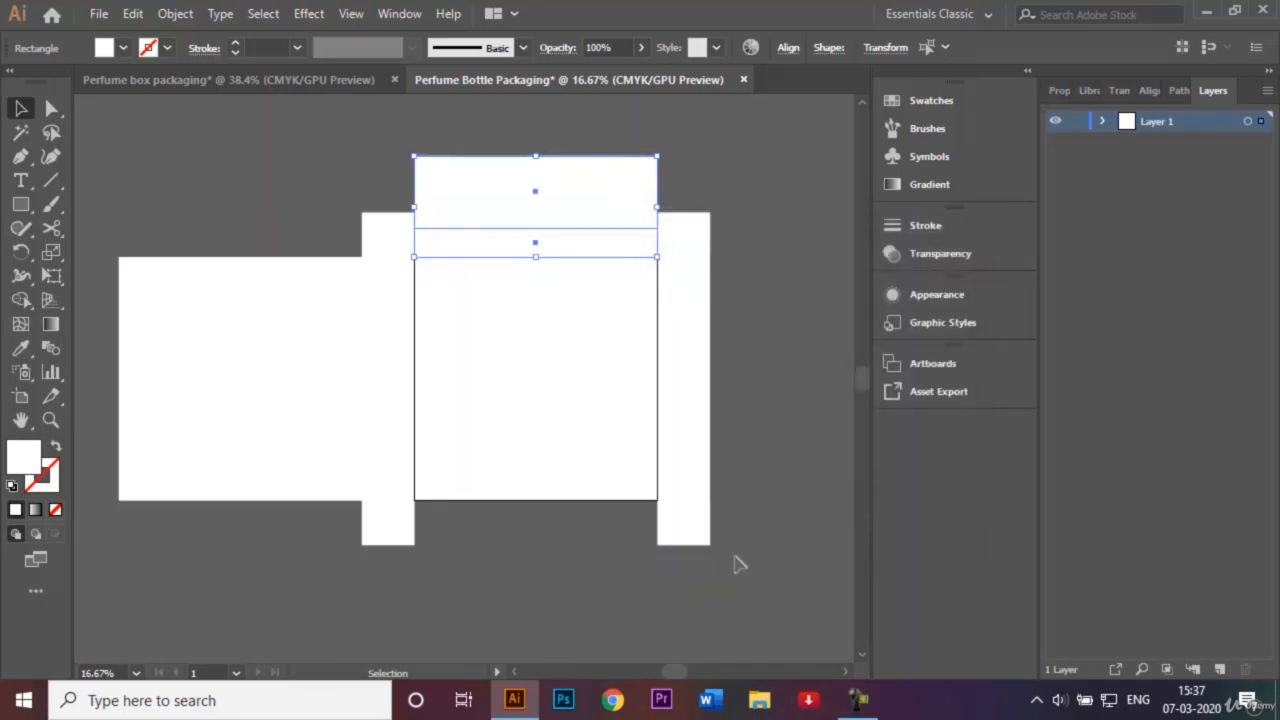
Move the reflected panel and tuck flap down and across until they sit directly beneath the back panel, leaving nothing selected.
{"action": "key", "text": "shift+Down"}
{"action": "key", "text": "shift+Down"}
{"action": "key", "text": "shift+Down"}
{"action": "key", "text": "shift+Down"}
{"action": "key", "text": "shift+Down"}
{"action": "key", "text": "shift+Down"}
{"action": "key", "text": "shift+Down"}
{"action": "key", "text": "shift+Down"}
{"action": "key", "text": "shift+Down"}
{"action": "key", "text": "shift+Down"}
{"action": "key", "text": "shift+Down"}
{"action": "key", "text": "shift+Down"}
{"action": "key", "text": "shift+Down"}
{"action": "key", "text": "shift+Down"}
{"action": "key", "text": "shift+Down"}
{"action": "key", "text": "shift+Down"}
{"action": "key", "text": "shift+Down"}
{"action": "key", "text": "shift+Down"}
{"action": "key", "text": "shift+Down"}
{"action": "key", "text": "shift+Down"}
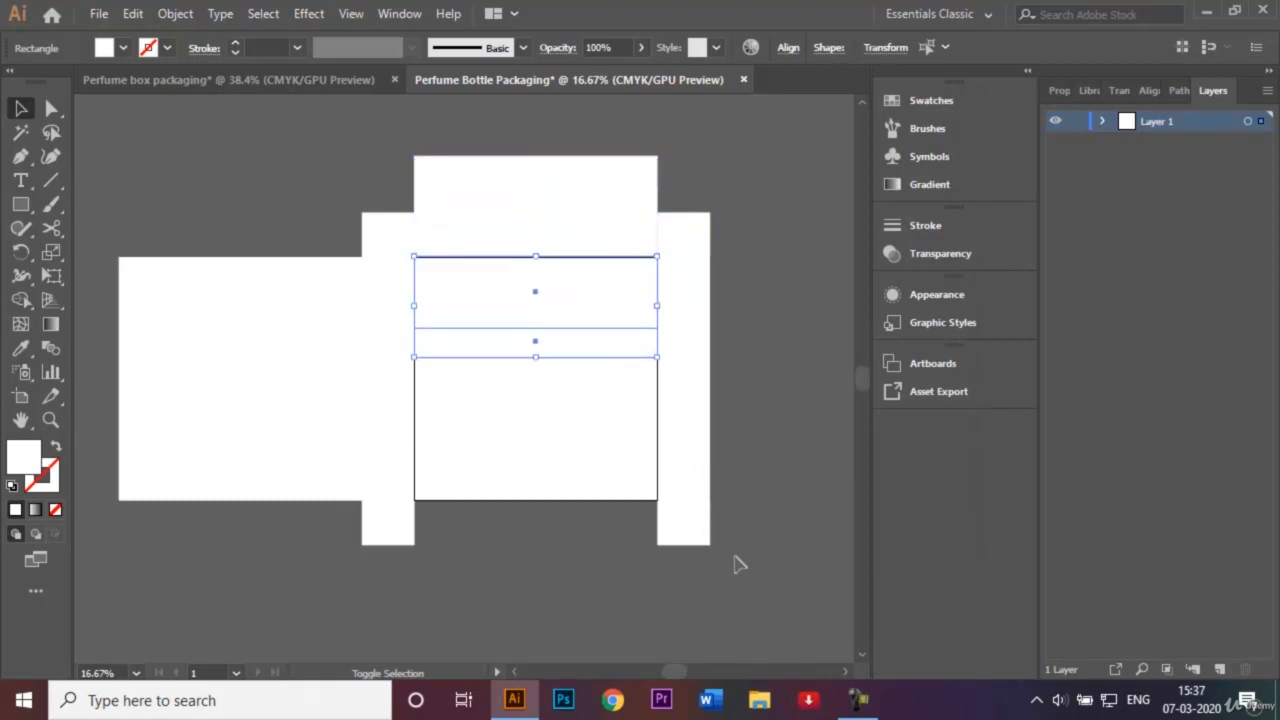
{"action": "key", "text": "shift+Down"}
{"action": "key", "text": "shift+Down"}
{"action": "key", "text": "shift+Down"}
{"action": "key", "text": "shift+Down"}
{"action": "key", "text": "shift+Down"}
{"action": "key", "text": "shift+Down"}
{"action": "key", "text": "shift+Down"}
{"action": "key", "text": "shift+Down"}
{"action": "key", "text": "shift+Down"}
{"action": "key", "text": "shift+Down"}
{"action": "key", "text": "shift+Down"}
{"action": "key", "text": "shift+Down"}
{"action": "key", "text": "shift+Down"}
{"action": "key", "text": "shift+Down"}
{"action": "key", "text": "shift+Down"}
{"action": "key", "text": "shift+Down"}
{"action": "key", "text": "shift+Down"}
{"action": "key", "text": "shift+Down"}
{"action": "key", "text": "shift+Down"}
{"action": "key", "text": "shift+Down"}
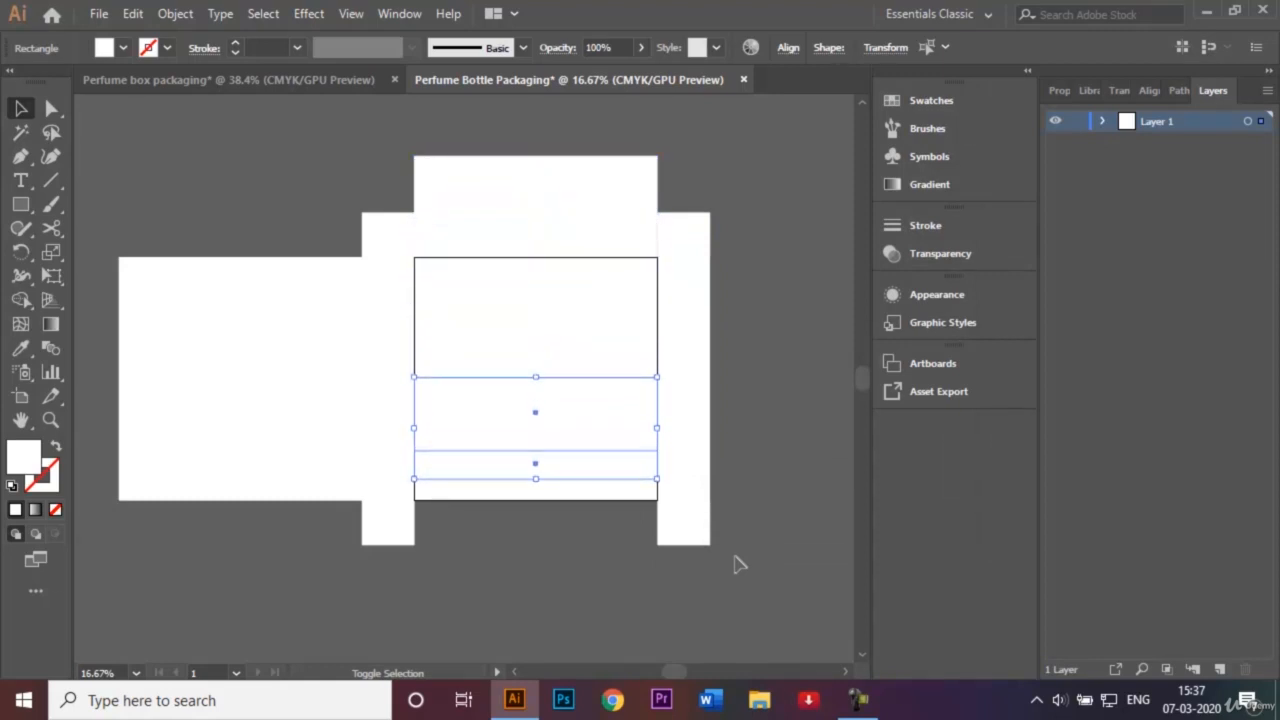
{"action": "key", "text": "shift+Down"}
{"action": "key", "text": "shift+Down"}
{"action": "key", "text": "shift+Down"}
{"action": "key", "text": "shift+Down"}
{"action": "key", "text": "shift+Down"}
{"action": "key", "text": "shift+Down"}
{"action": "key", "text": "shift+Down"}
{"action": "key", "text": "shift+Down"}
{"action": "key", "text": "shift+Down"}
{"action": "key", "text": "shift+Down"}
{"action": "key", "text": "shift+Down"}
{"action": "key", "text": "shift+Down"}
{"action": "key", "text": "shift+Down"}
{"action": "key", "text": "shift+Down"}
{"action": "key", "text": "shift+Down"}
{"action": "key", "text": "shift+Down"}
{"action": "key", "text": "shift+Down"}
{"action": "key", "text": "shift+Down"}
{"action": "key", "text": "shift+Down"}
{"action": "key", "text": "shift+Down"}
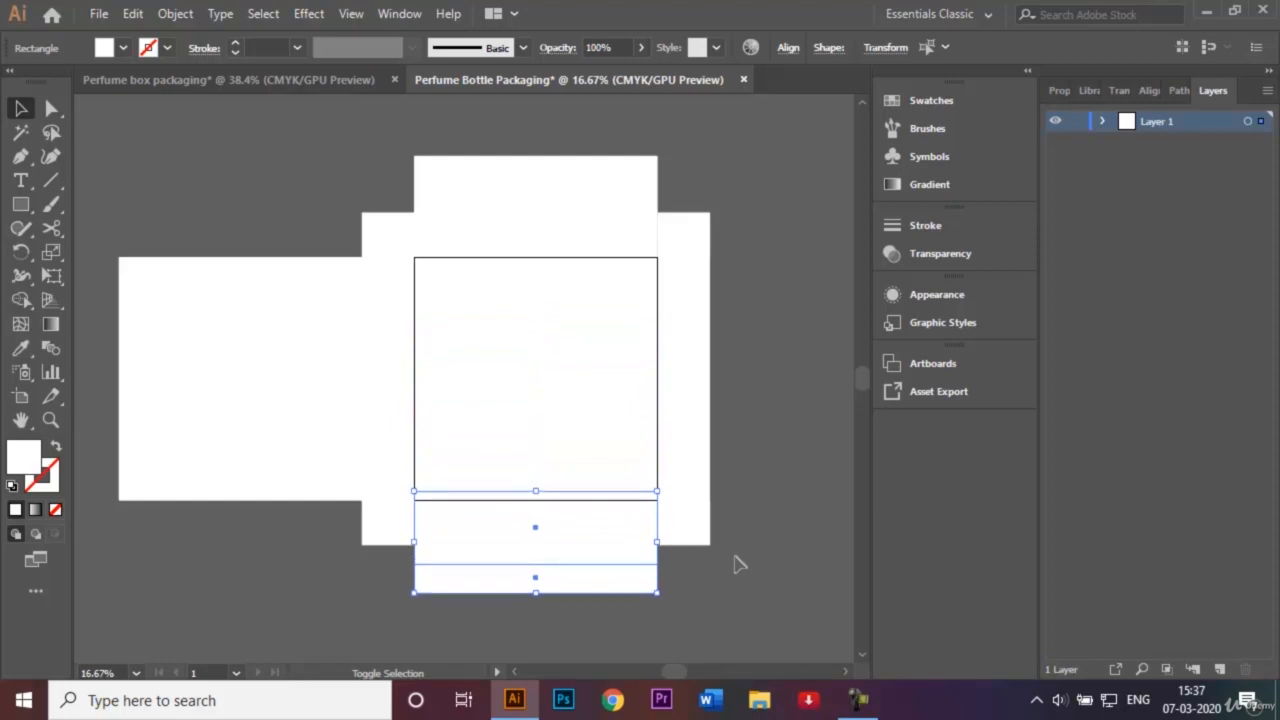
{"action": "key", "text": "shift+Down"}
{"action": "key", "text": "shift+Down"}
{"action": "key", "text": "shift+Left"}
{"action": "key", "text": "shift+Left"}
{"action": "key", "text": "shift+Left"}
{"action": "key", "text": "shift+Left"}
{"action": "key", "text": "shift+Left"}
{"action": "key", "text": "shift+Left"}
{"action": "key", "text": "shift+Left"}
{"action": "key", "text": "shift+Left"}
{"action": "key", "text": "shift+Left"}
{"action": "key", "text": "shift+Left"}
{"action": "key", "text": "shift+Left"}
{"action": "key", "text": "shift+Left"}
{"action": "key", "text": "shift+Left"}
{"action": "key", "text": "shift+Left"}
{"action": "key", "text": "shift+Left"}
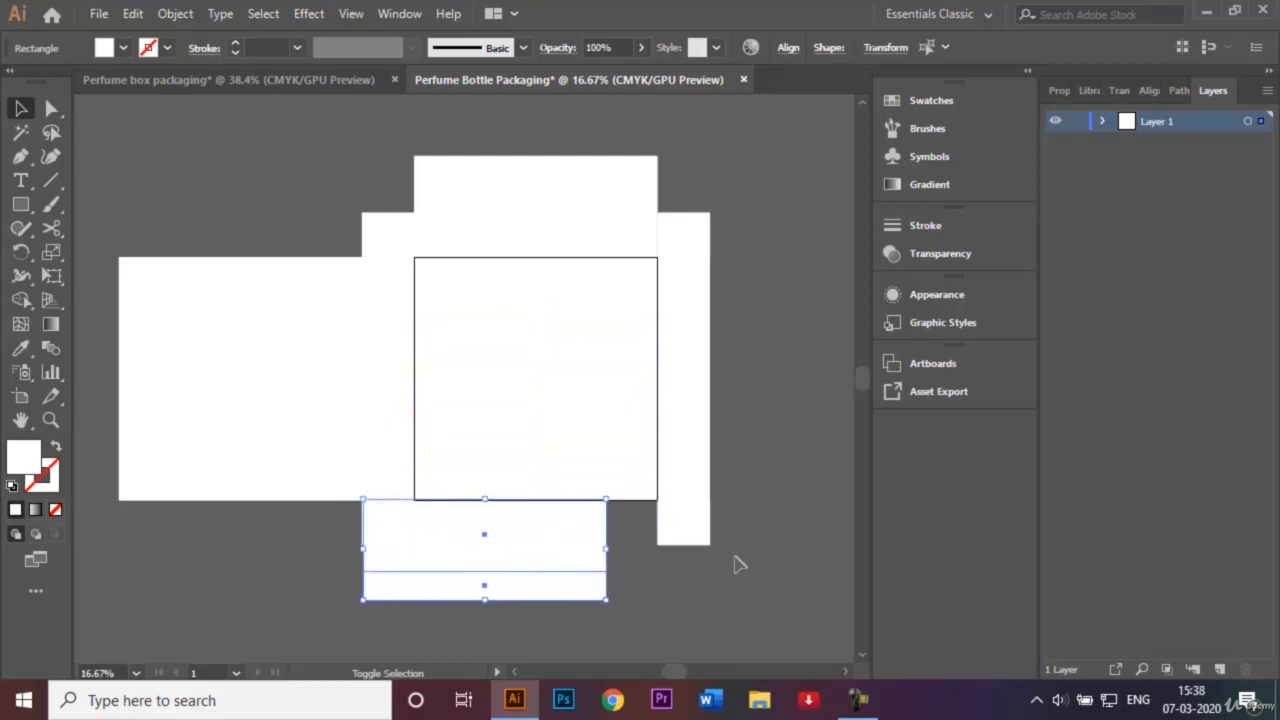
{"action": "key", "text": "shift+Left"}
{"action": "key", "text": "shift+Left"}
{"action": "key", "text": "shift+Left"}
{"action": "key", "text": "shift+Left"}
{"action": "key", "text": "shift+Left"}
{"action": "key", "text": "shift+Left"}
{"action": "key", "text": "shift+Left"}
{"action": "key", "text": "shift+Left"}
{"action": "key", "text": "shift+Left"}
{"action": "key", "text": "shift+Left"}
{"action": "key", "text": "shift+Left"}
{"action": "key", "text": "shift+Left"}
{"action": "key", "text": "shift+Left"}
{"action": "key", "text": "shift+Left"}
{"action": "key", "text": "shift+Left"}
{"action": "key", "text": "shift+Left"}
{"action": "key", "text": "shift+Left"}
{"action": "key", "text": "shift+Left"}
{"action": "key", "text": "shift+Left"}
{"action": "key", "text": "shift+Left"}
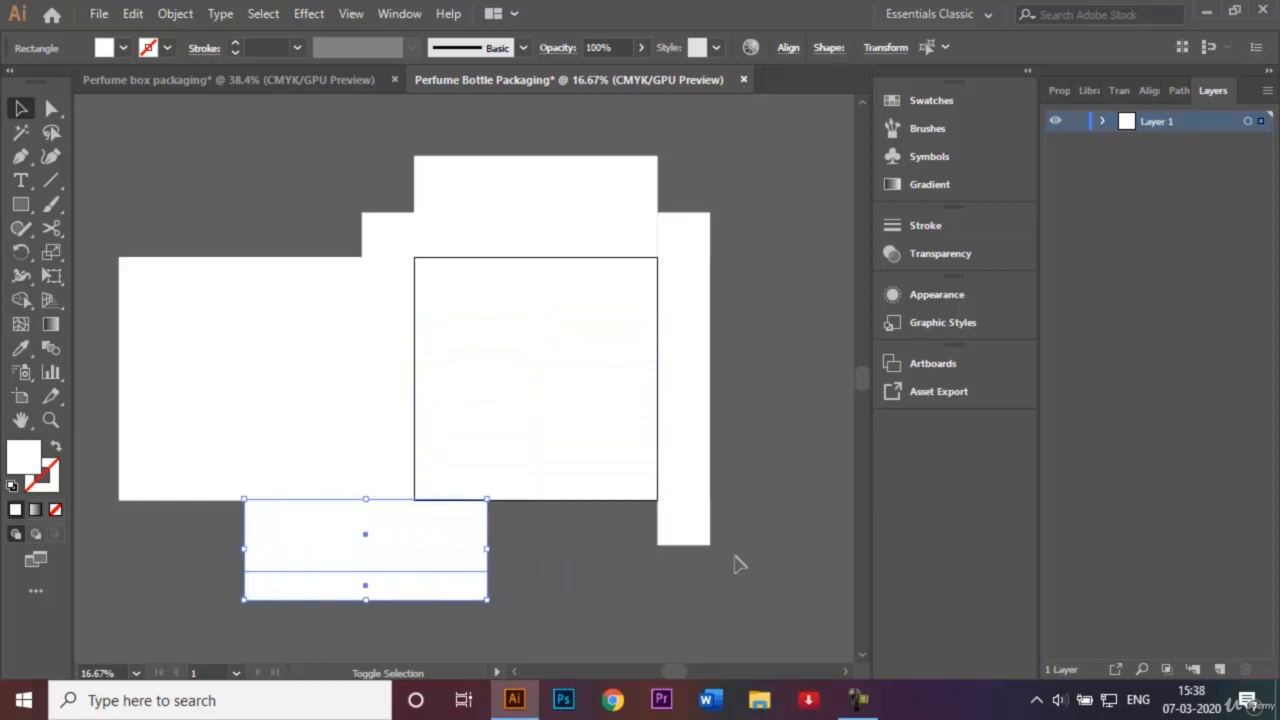
{"action": "key", "text": "shift+Left"}
{"action": "key", "text": "shift+Left"}
{"action": "key", "text": "shift+Left"}
{"action": "key", "text": "shift+Left"}
{"action": "key", "text": "shift+Left"}
{"action": "key", "text": "shift+Left"}
{"action": "key", "text": "shift+Left"}
{"action": "key", "text": "shift+Left"}
{"action": "key", "text": "shift+Left"}
{"action": "key", "text": "shift+Left"}
{"action": "key", "text": "shift+Left"}
{"action": "key", "text": "shift+Left"}
{"action": "key", "text": "shift+Left"}
{"action": "key", "text": "shift+Left"}
{"action": "key", "text": "shift+Left"}
{"action": "key", "text": "shift+Left"}
{"action": "key", "text": "shift+Left"}
{"action": "key", "text": "shift+Left"}
{"action": "key", "text": "shift+Left"}
{"action": "key", "text": "shift+Left"}
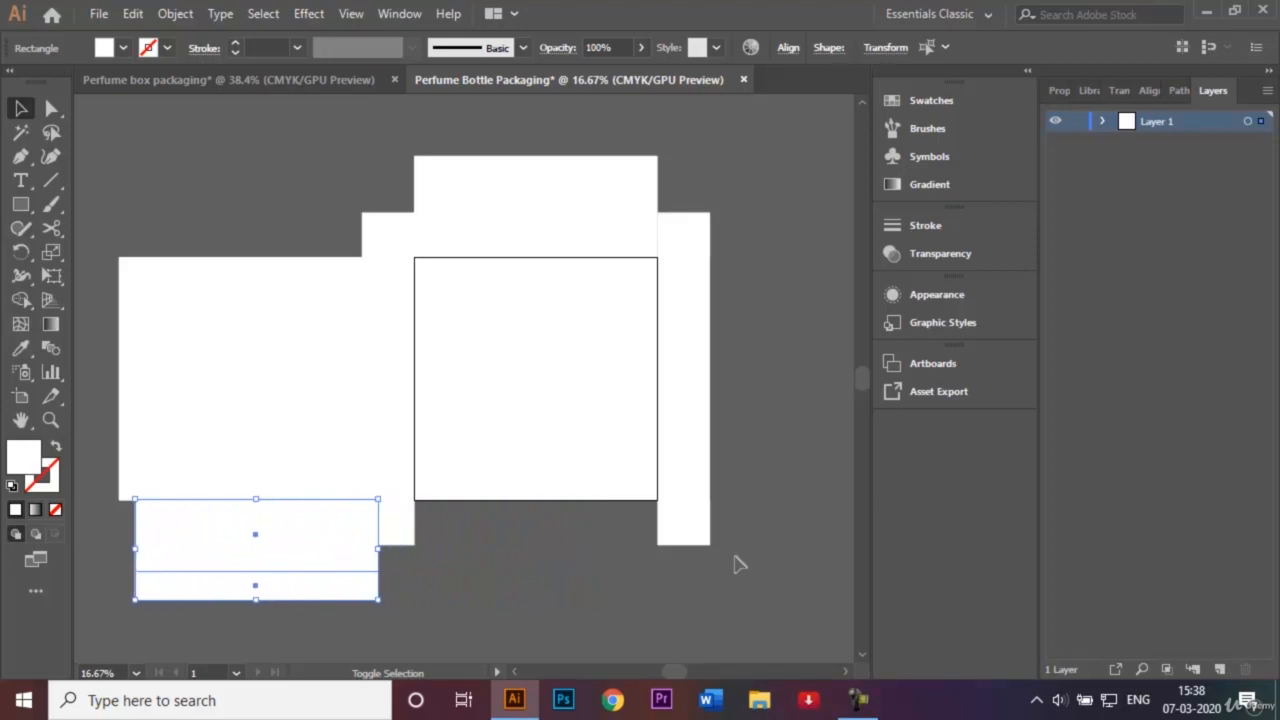
{"action": "key", "text": "shift+Left"}
{"action": "key", "text": "shift+Left"}
{"action": "key", "text": "shift+Left"}
{"action": "key", "text": "shift+Left"}
{"action": "key", "text": "shift+Left"}
{"action": "key", "text": "shift+Left"}
{"action": "key", "text": "shift+Left"}
{"action": "key", "text": "shift+Left"}
{"action": "key", "text": "shift+Left"}
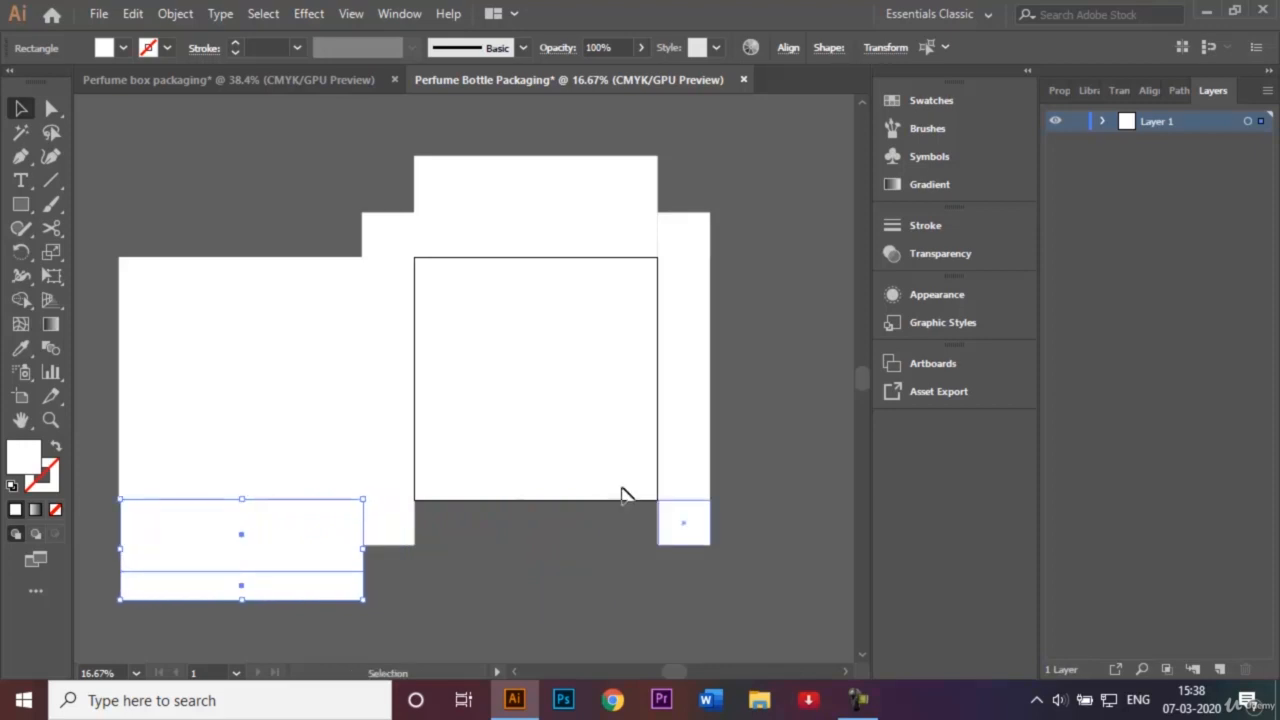
{"action": "left_click", "coordinate": [531, 565]}
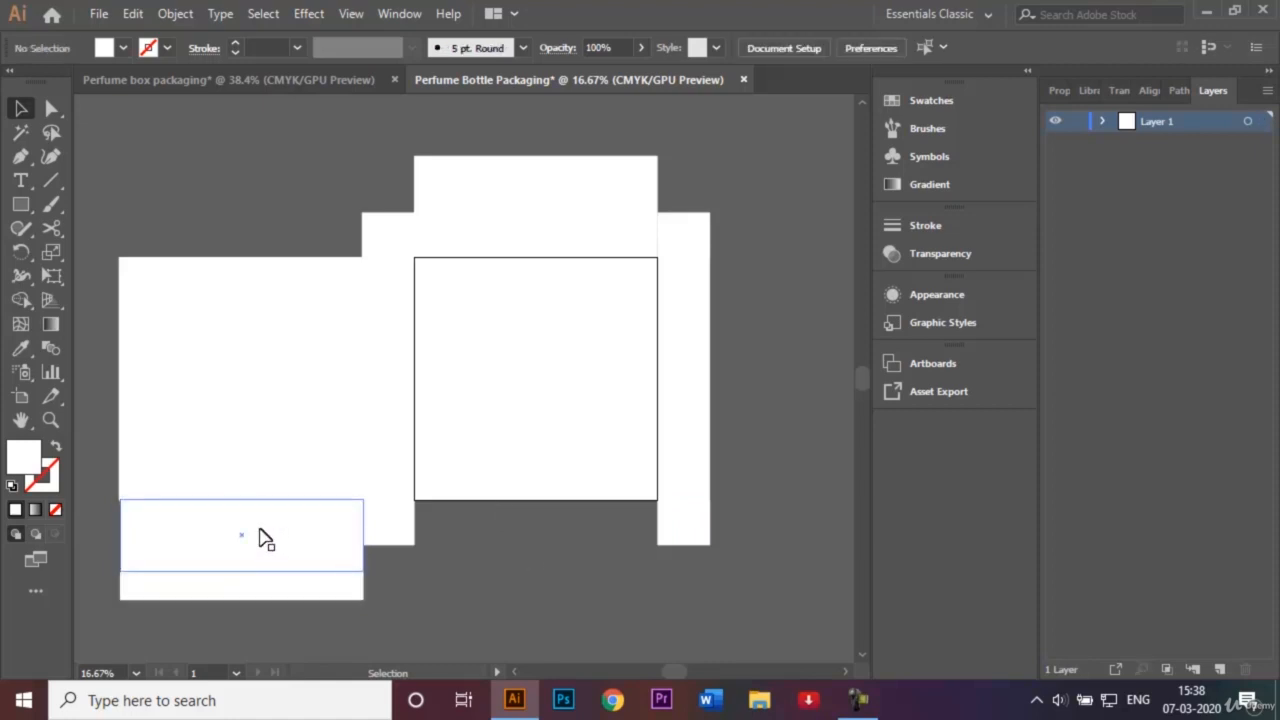
Select both flap pieces beneath the back panel and fine-tune their alignment with its side edges, leaving nothing selected.
{"action": "double_click", "coordinate": [263, 537]}
{"action": "key", "text": "Escape"}
{"action": "left_click", "coordinate": [303, 546]}
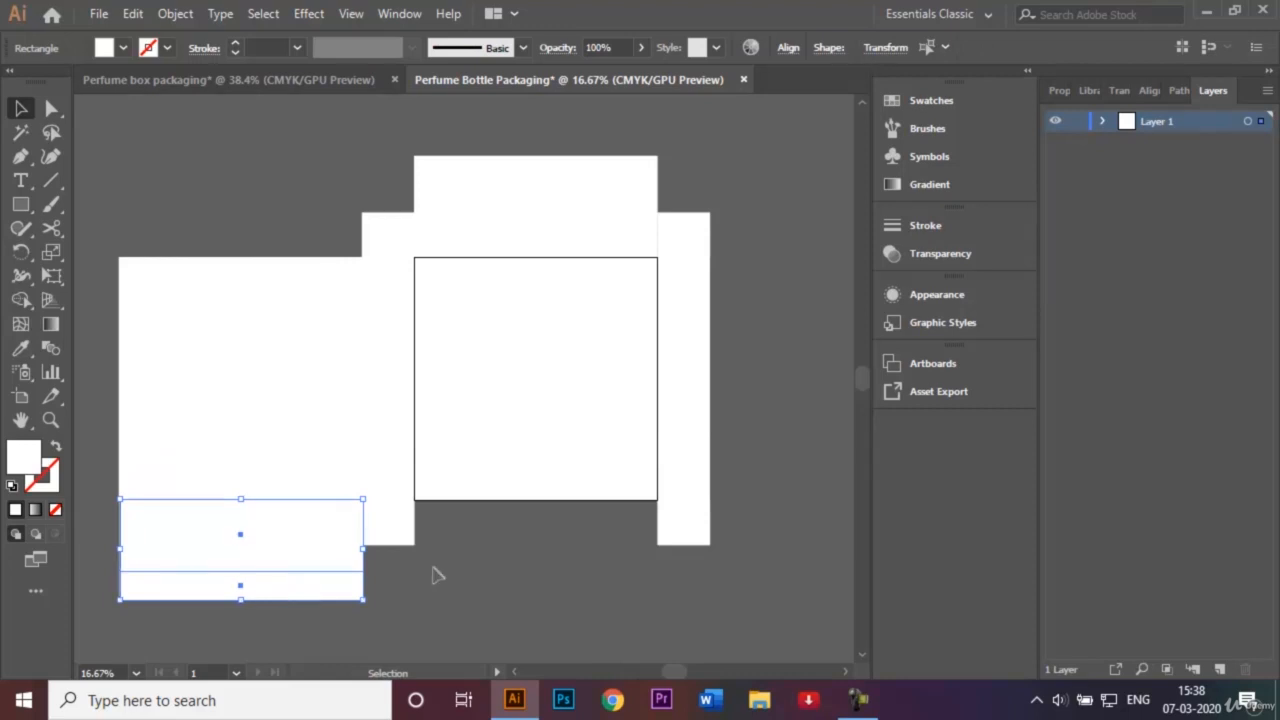
{"action": "left_click", "coordinate": [470, 575]}
{"action": "left_click", "coordinate": [233, 530]}
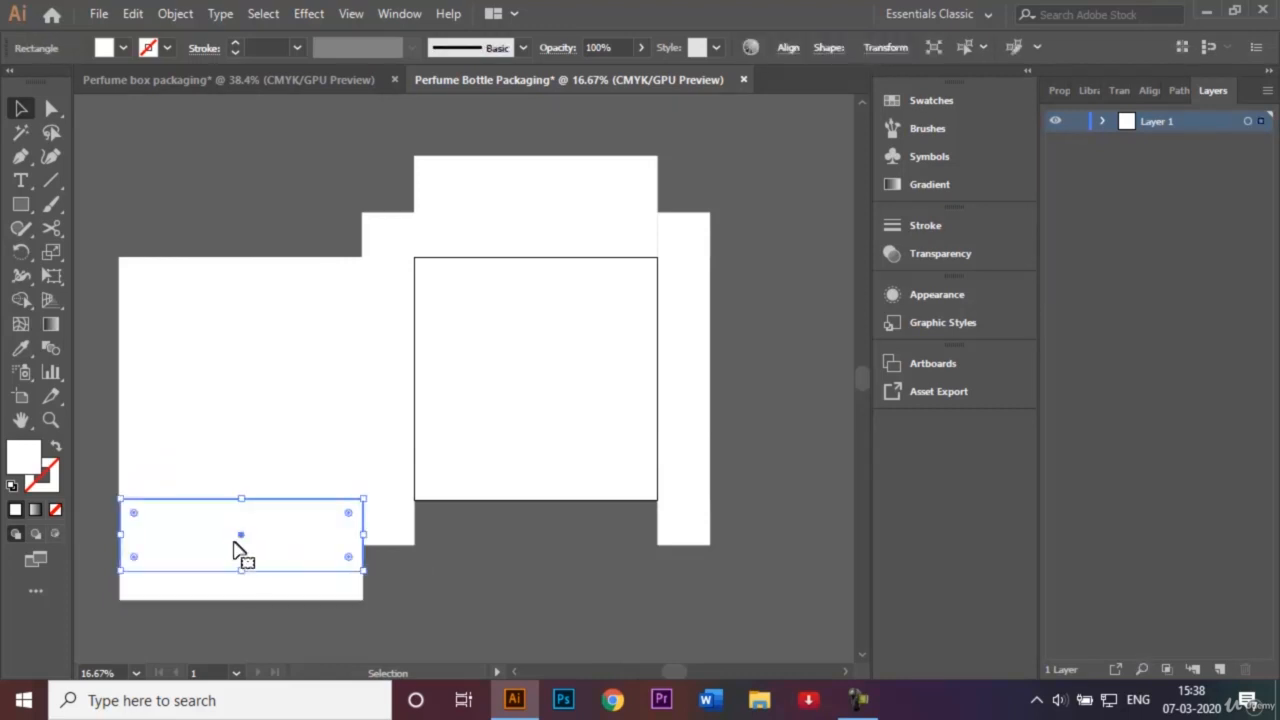
{"action": "left_click", "coordinate": [264, 594], "text": "shift"}
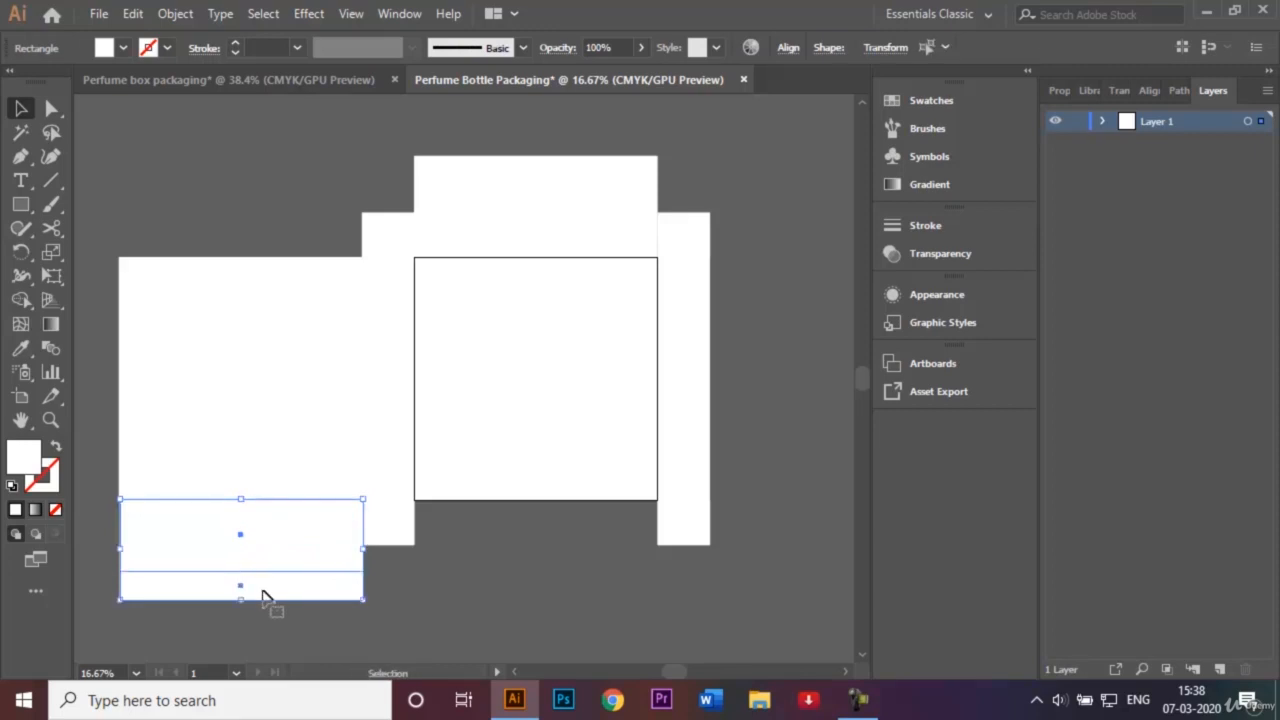
{"action": "left_click", "coordinate": [437, 600]}
Apply a black stroke to all the panels and flaps surrounding the artboard at once, leaving nothing selected.
{"action": "left_click", "coordinate": [351, 557]}
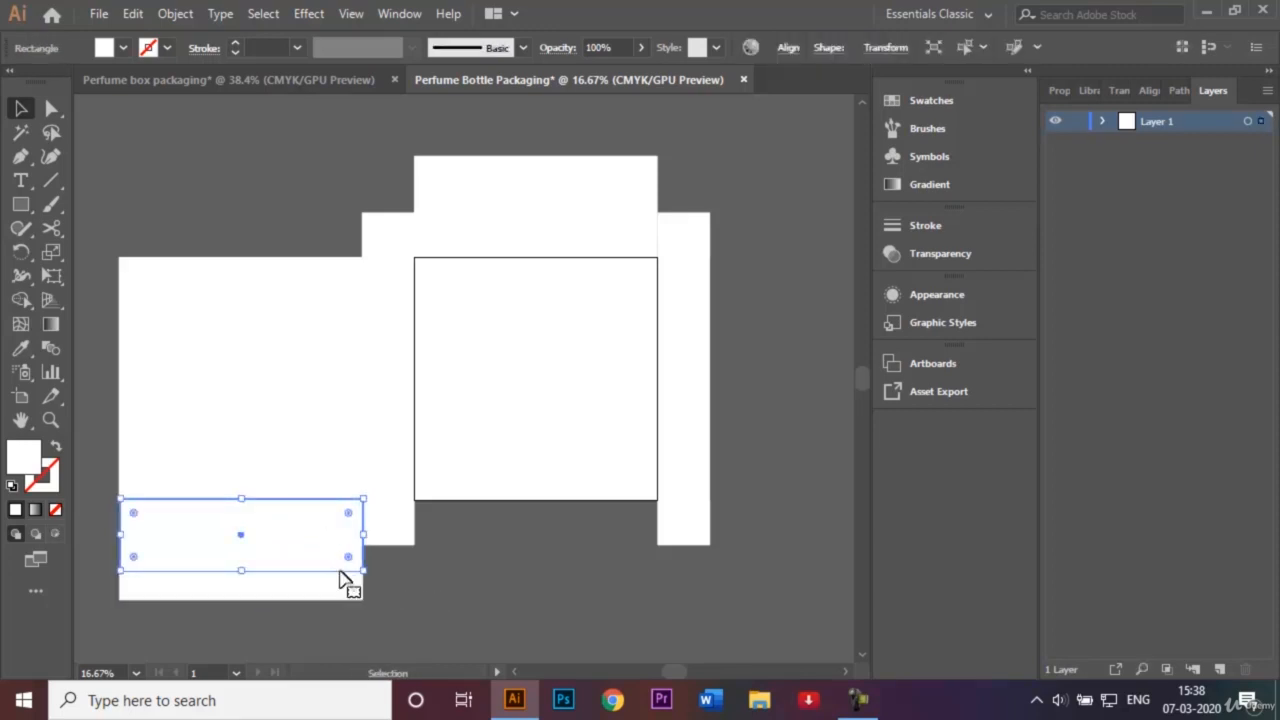
{"action": "left_click", "coordinate": [340, 583], "text": "shift"}
{"action": "left_click", "coordinate": [410, 368], "text": "shift"}
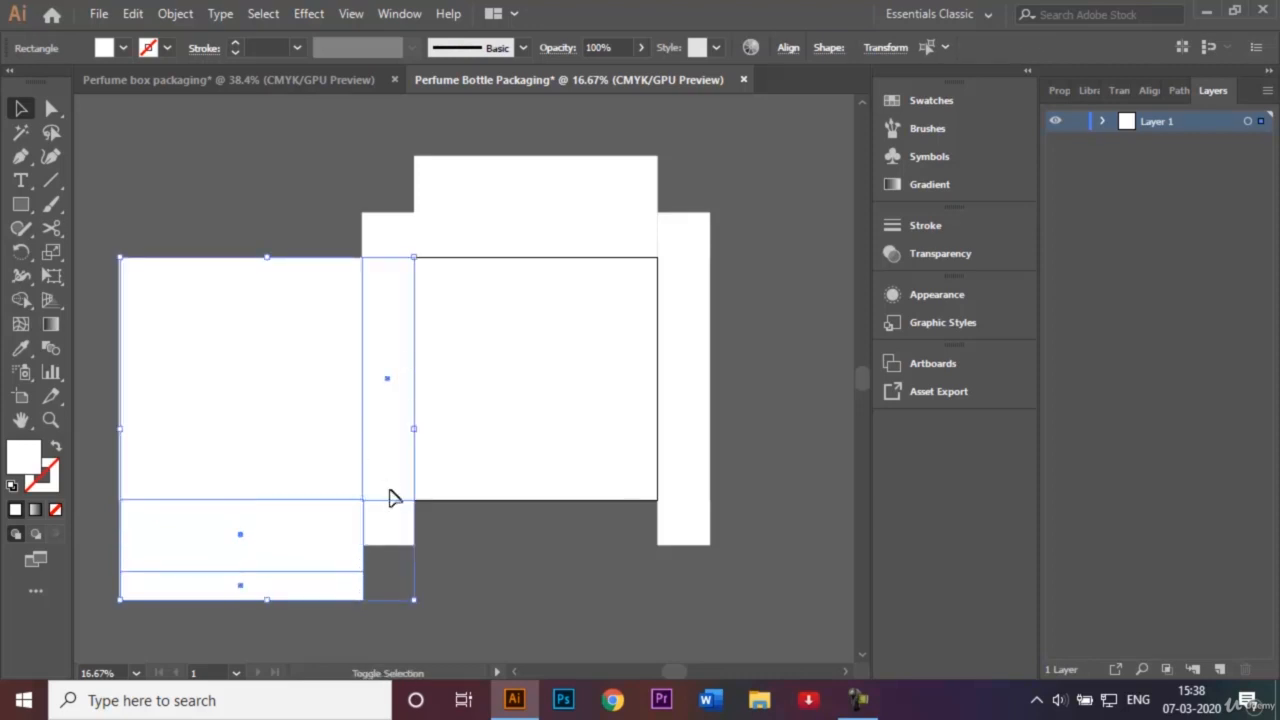
{"action": "left_click", "coordinate": [391, 516], "text": "shift"}
{"action": "left_click", "coordinate": [286, 372], "text": "shift"}
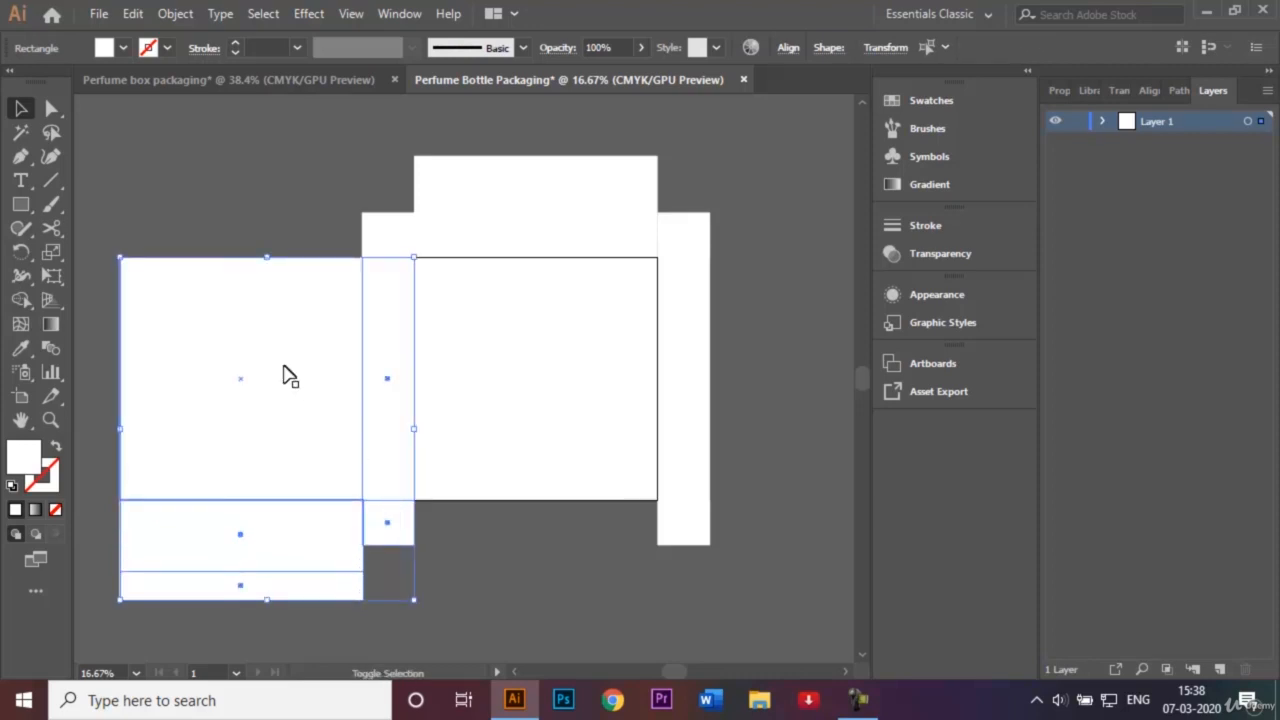
{"action": "left_click", "coordinate": [408, 220], "text": "shift"}
{"action": "left_click", "coordinate": [476, 226], "text": "shift"}
{"action": "left_click", "coordinate": [479, 172], "text": "shift"}
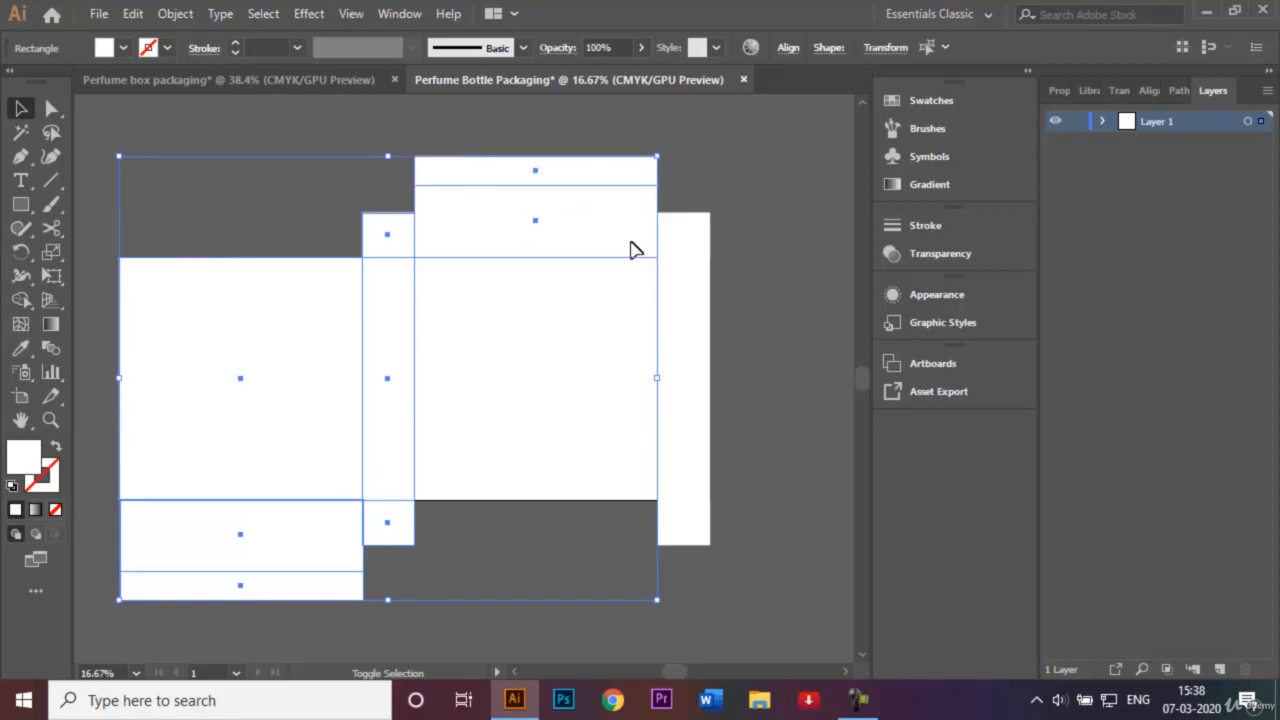
{"action": "left_click", "coordinate": [688, 251], "text": "shift"}
{"action": "left_click", "coordinate": [697, 333], "text": "shift"}
{"action": "left_click", "coordinate": [684, 522], "text": "shift"}
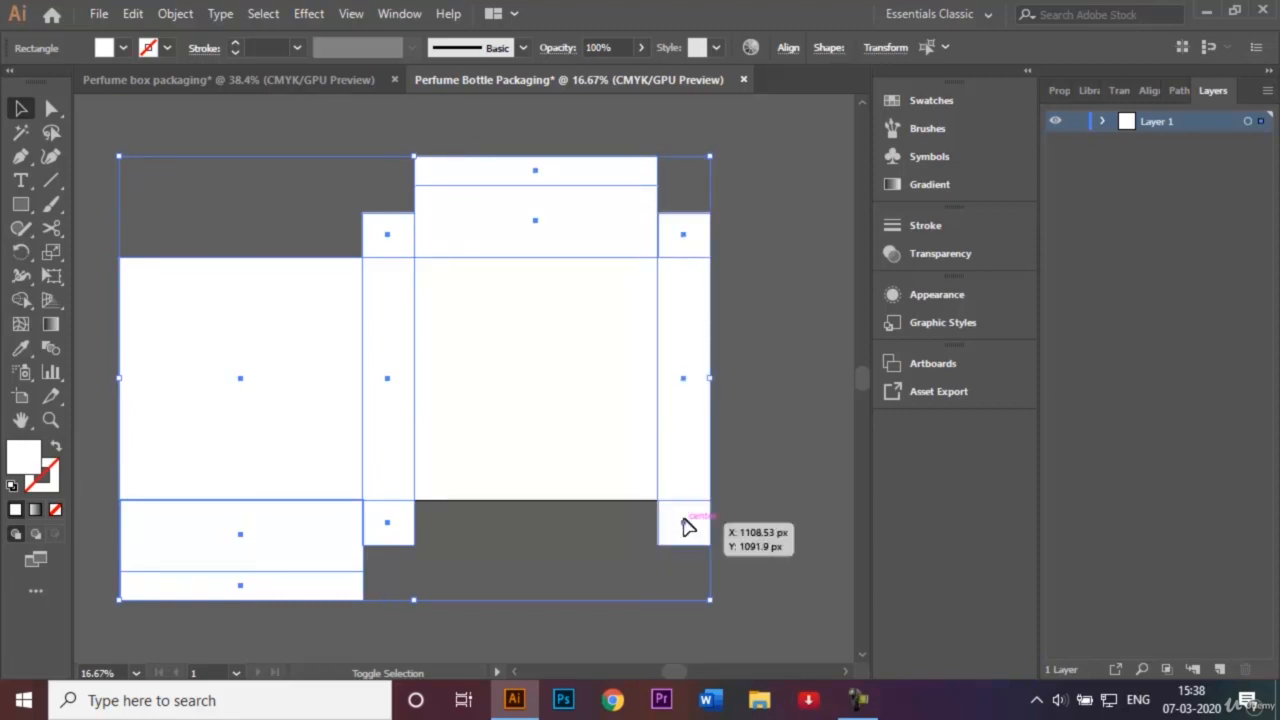
{"action": "left_click", "coordinate": [166, 47]}
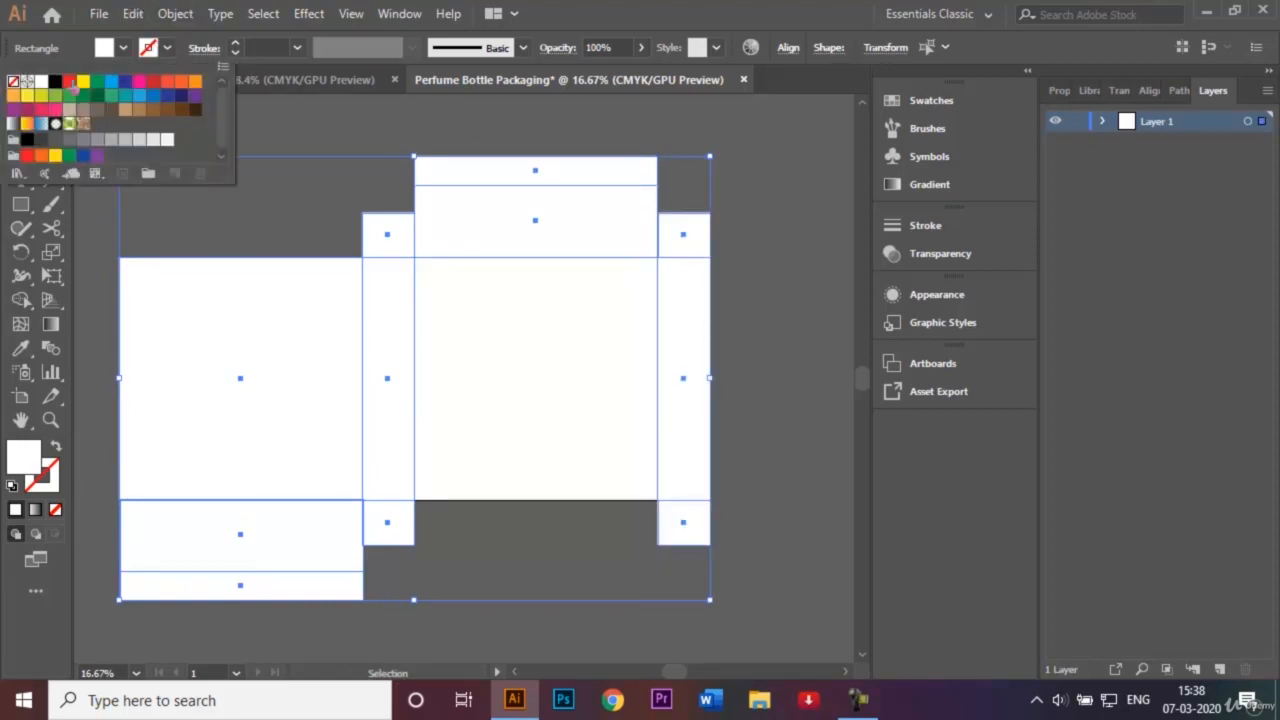
{"action": "left_click", "coordinate": [55, 81]}
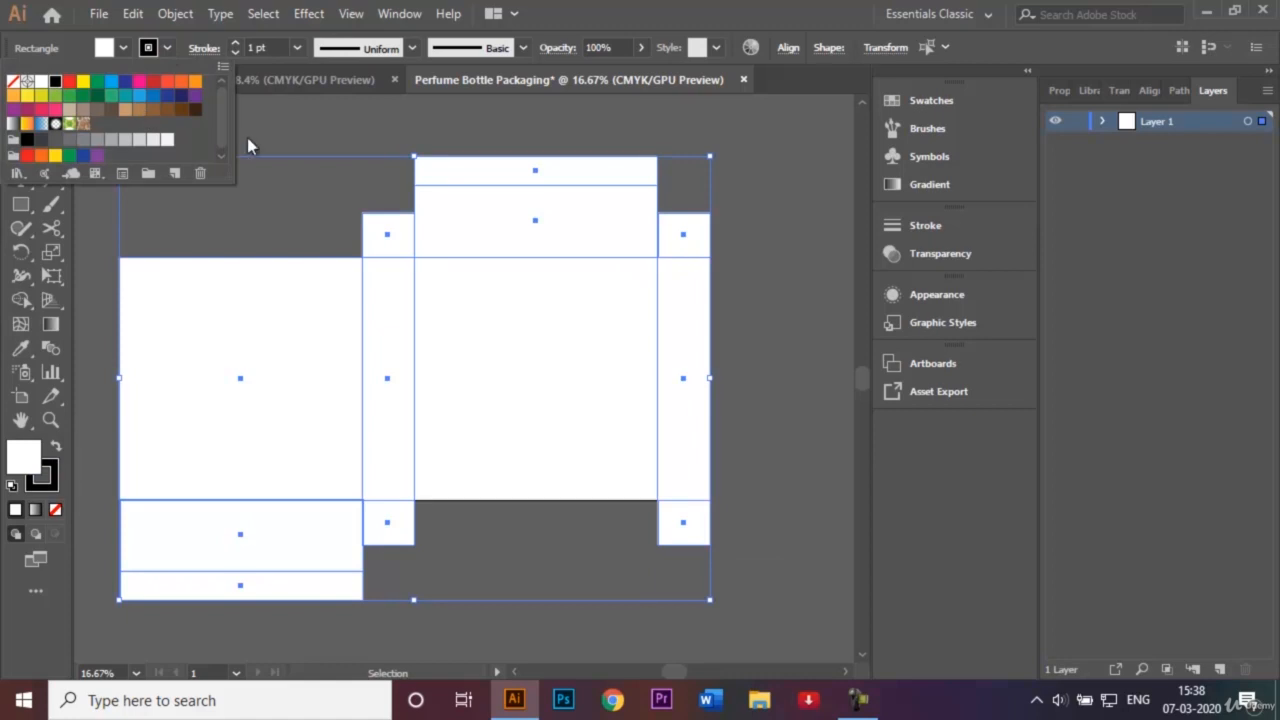
{"action": "left_click", "coordinate": [323, 218]}
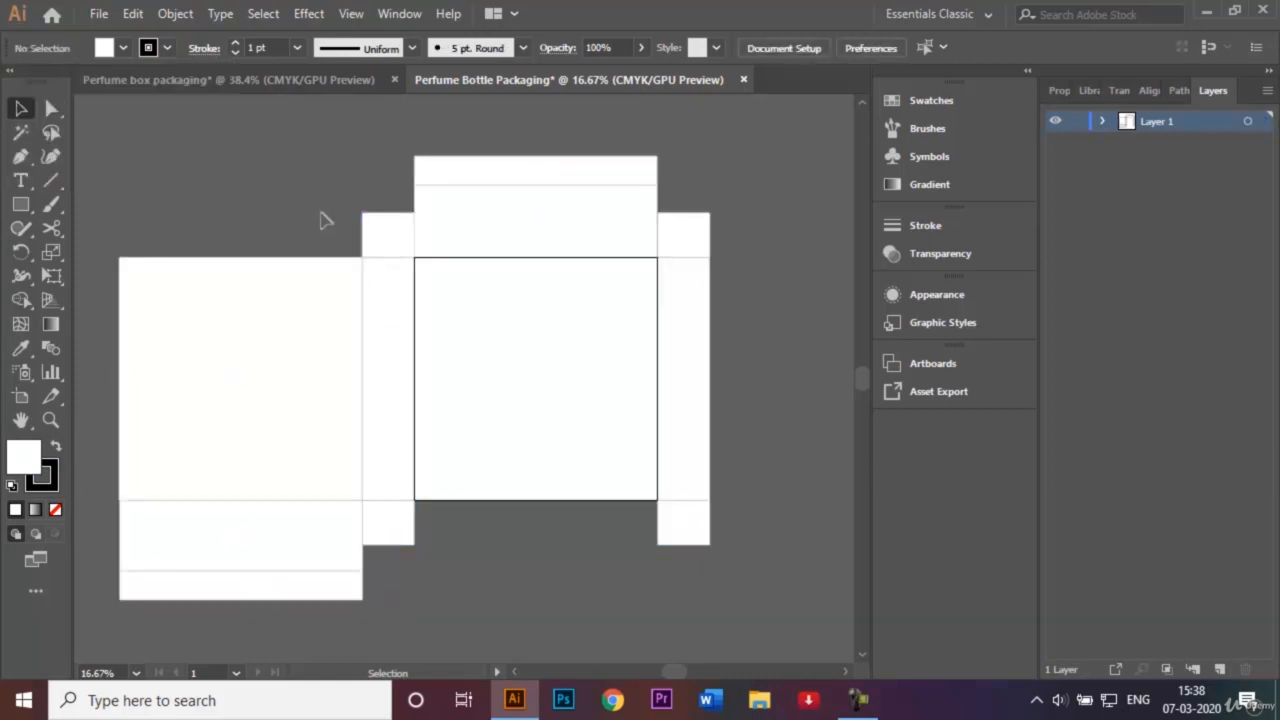
Check the reference layout, and draw a glue flap about 103 × 993 px along the back panel's outer edge, leaving nothing selected.
{"action": "left_click", "coordinate": [125, 77]}
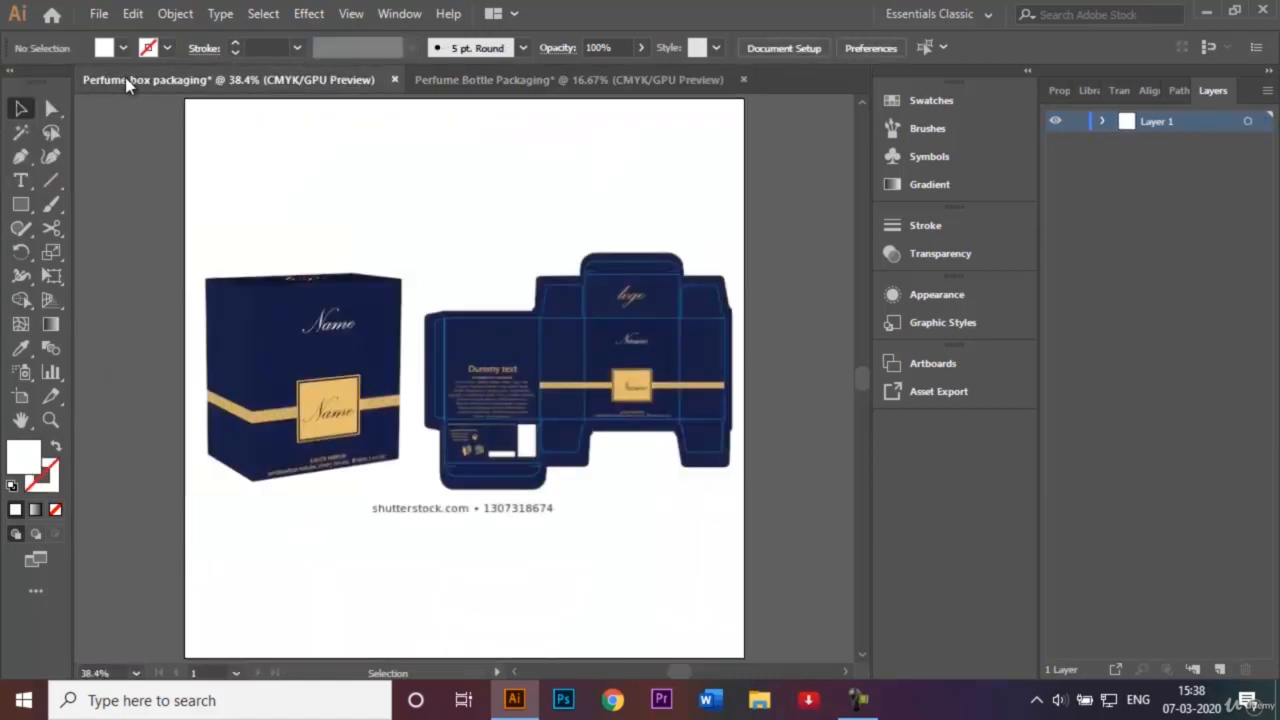
{"action": "left_click", "coordinate": [440, 82]}
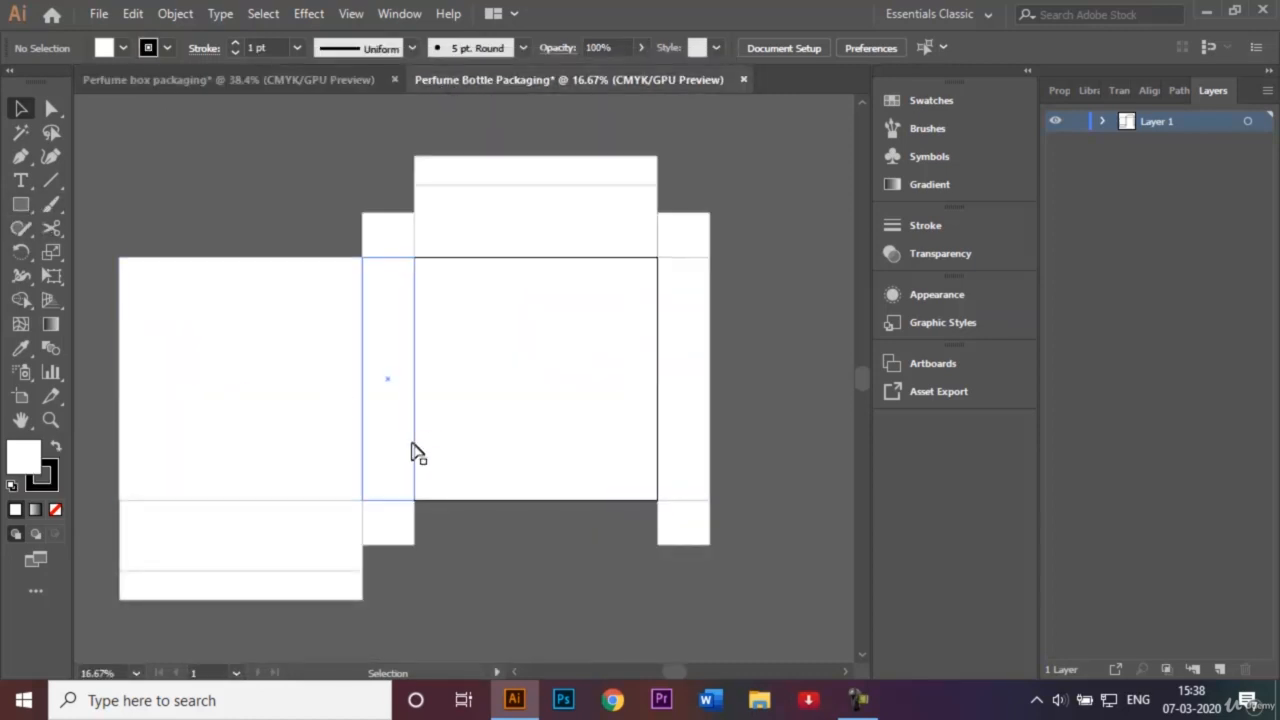
{"action": "left_click", "coordinate": [515, 673]}
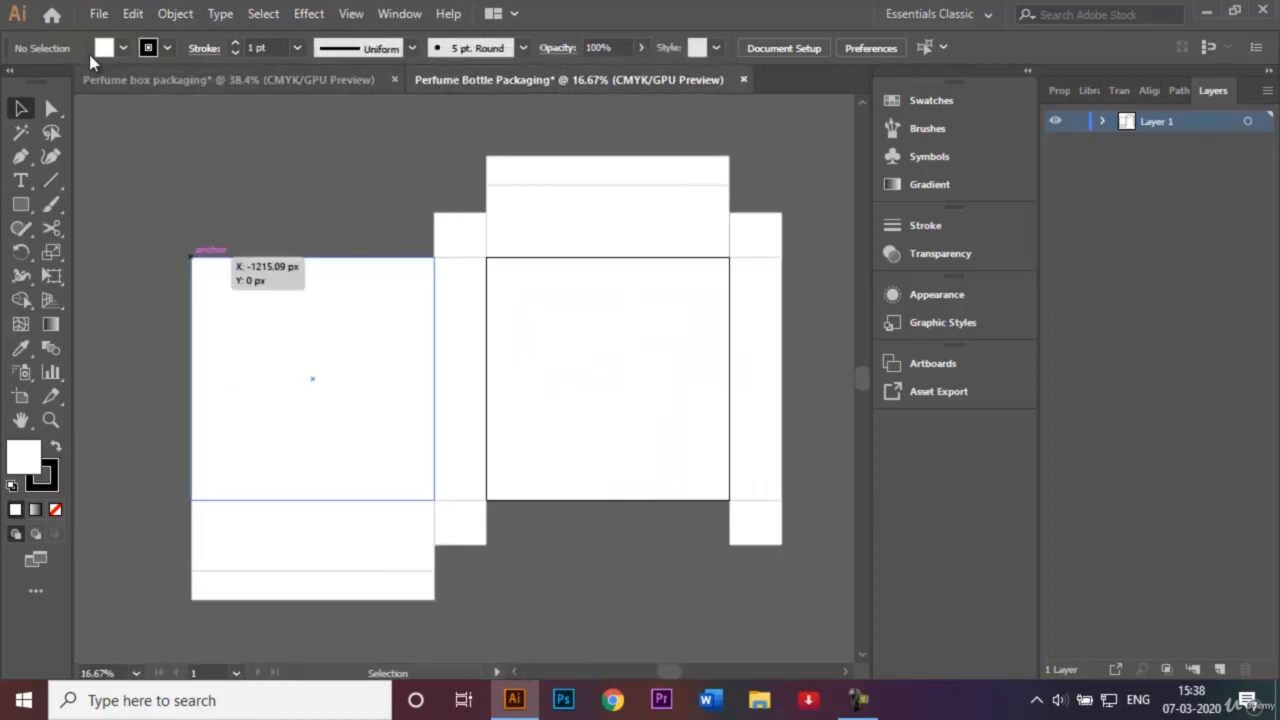
{"action": "left_click", "coordinate": [20, 205]}
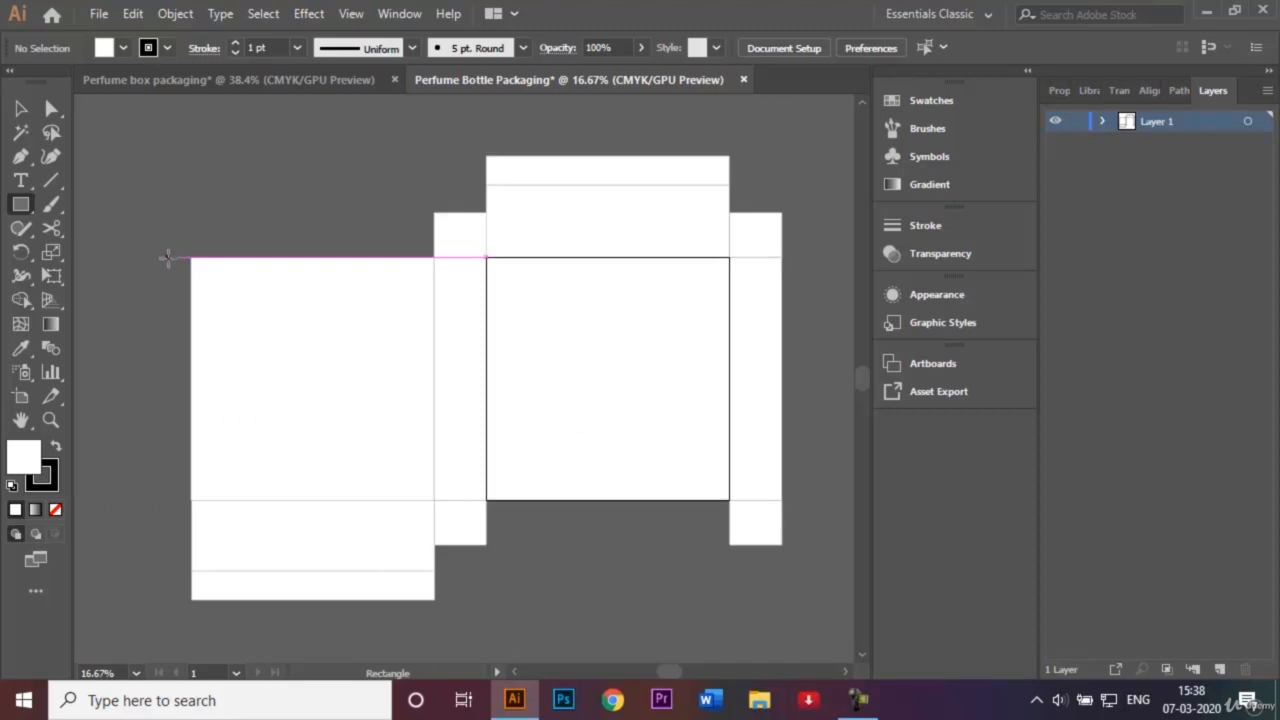
{"action": "left_click_drag", "start_coordinate": [166, 257], "coordinate": [191, 497]}
{"action": "left_click", "coordinate": [21, 108]}
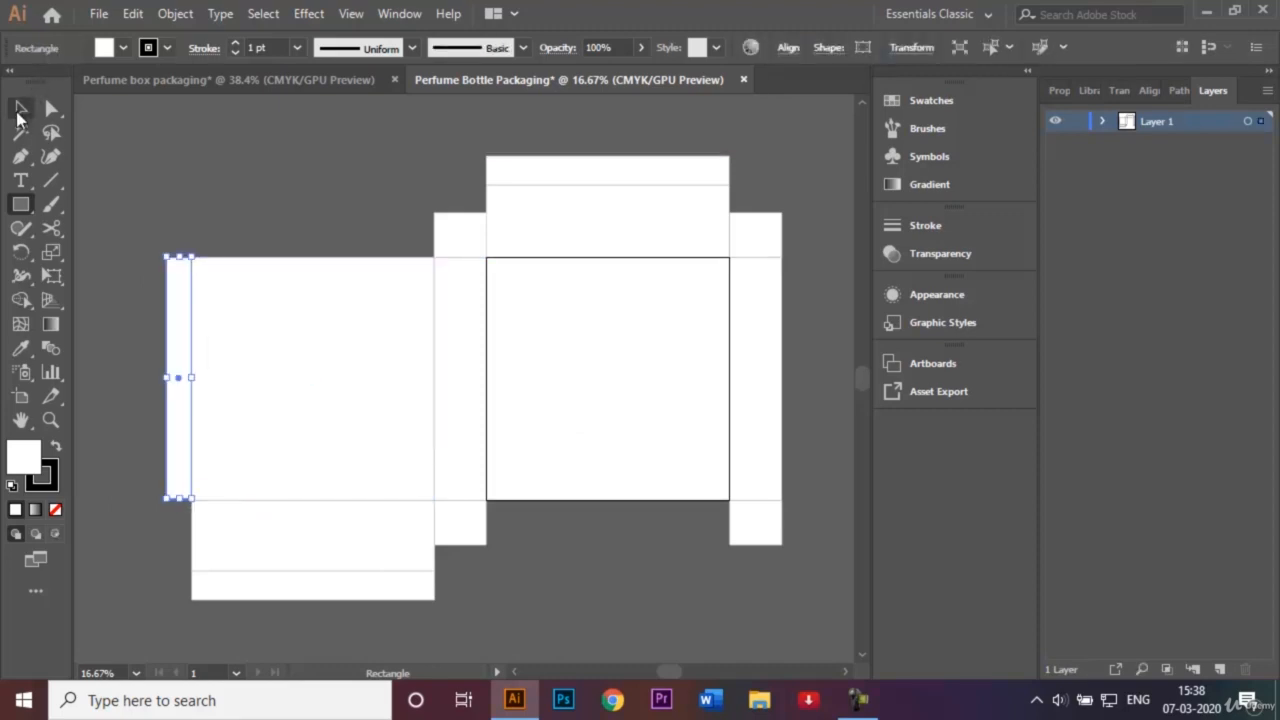
{"action": "left_click", "coordinate": [214, 154]}
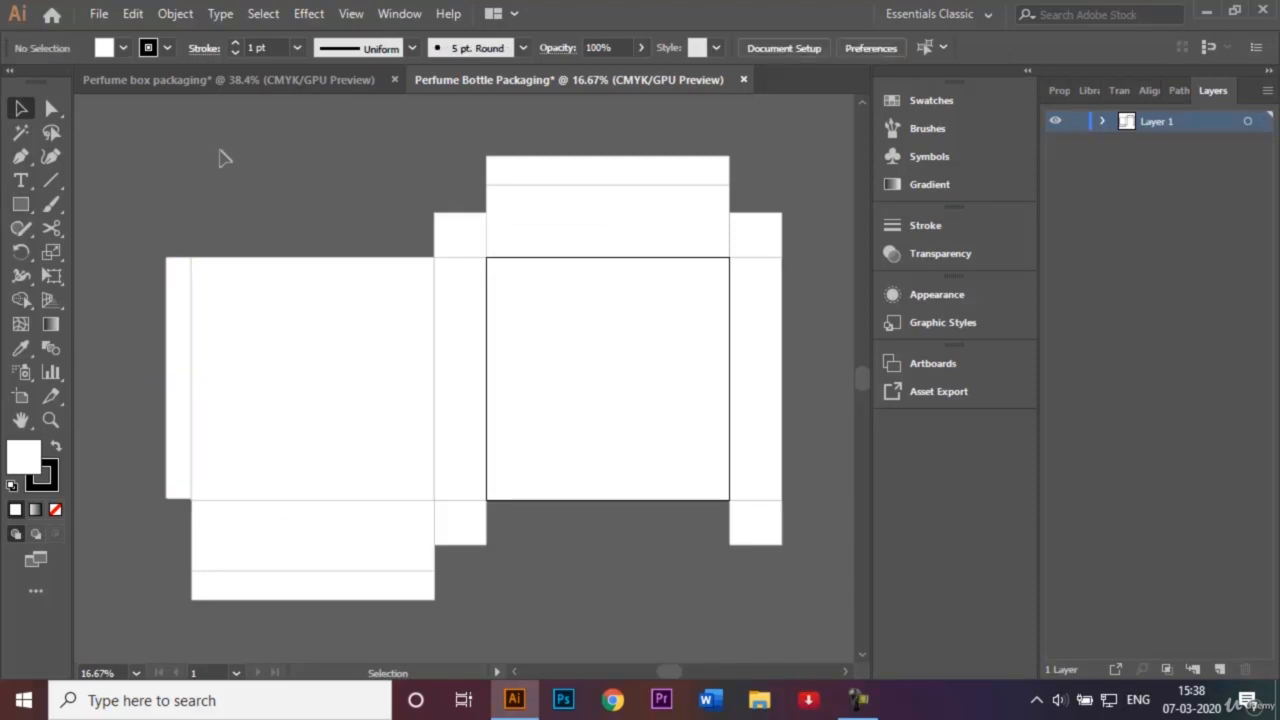
{"action": "left_click", "coordinate": [338, 80]}
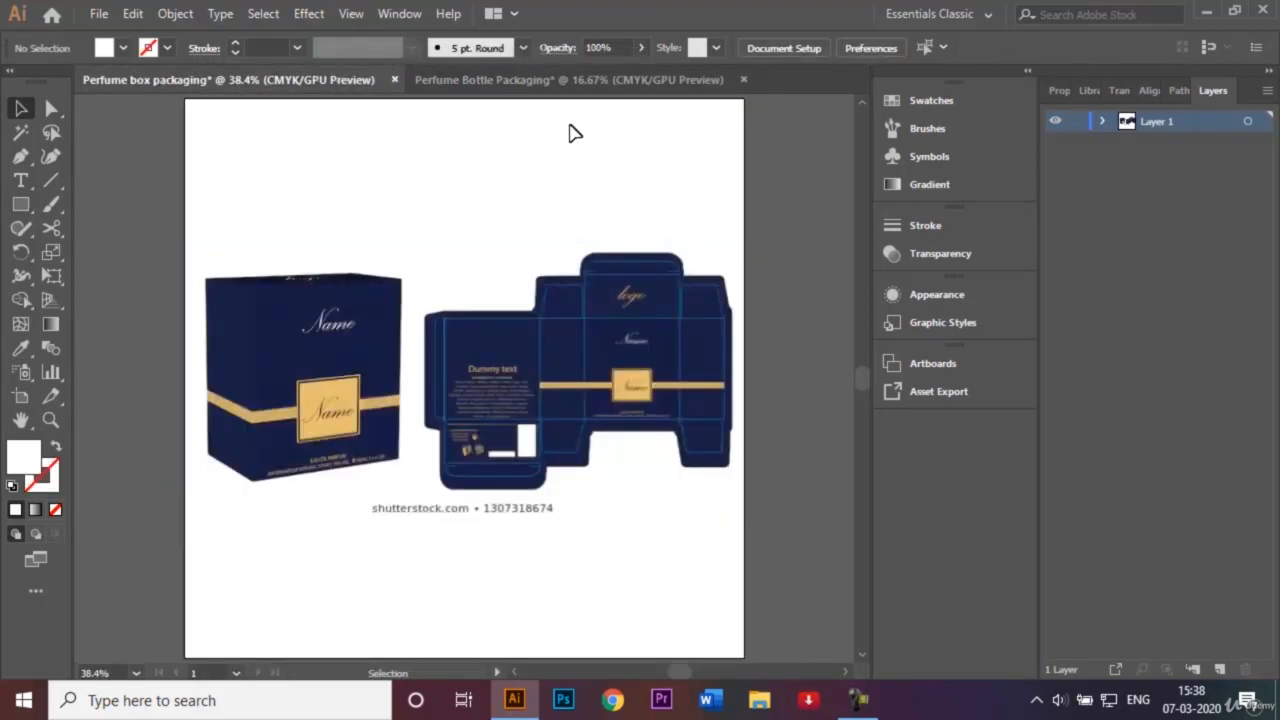
{"action": "left_click", "coordinate": [502, 82]}
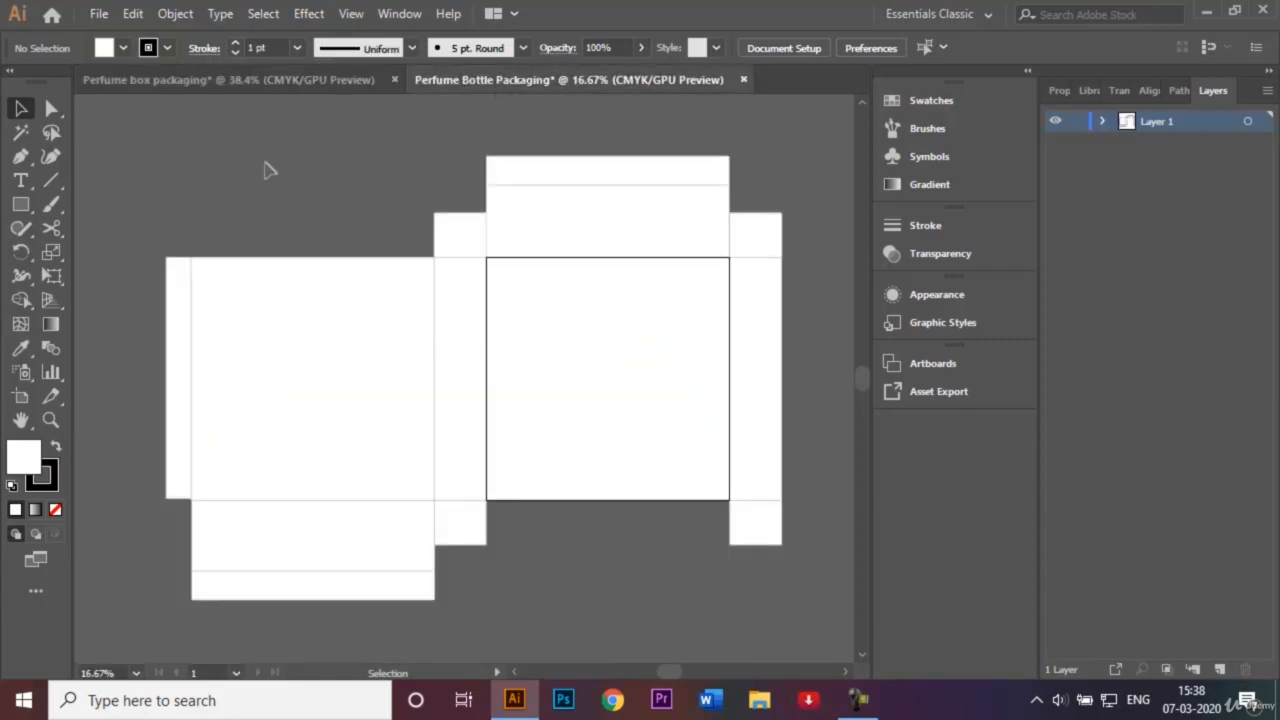
{"action": "left_click", "coordinate": [16, 207]}
{"action": "left_click", "coordinate": [123, 48]}
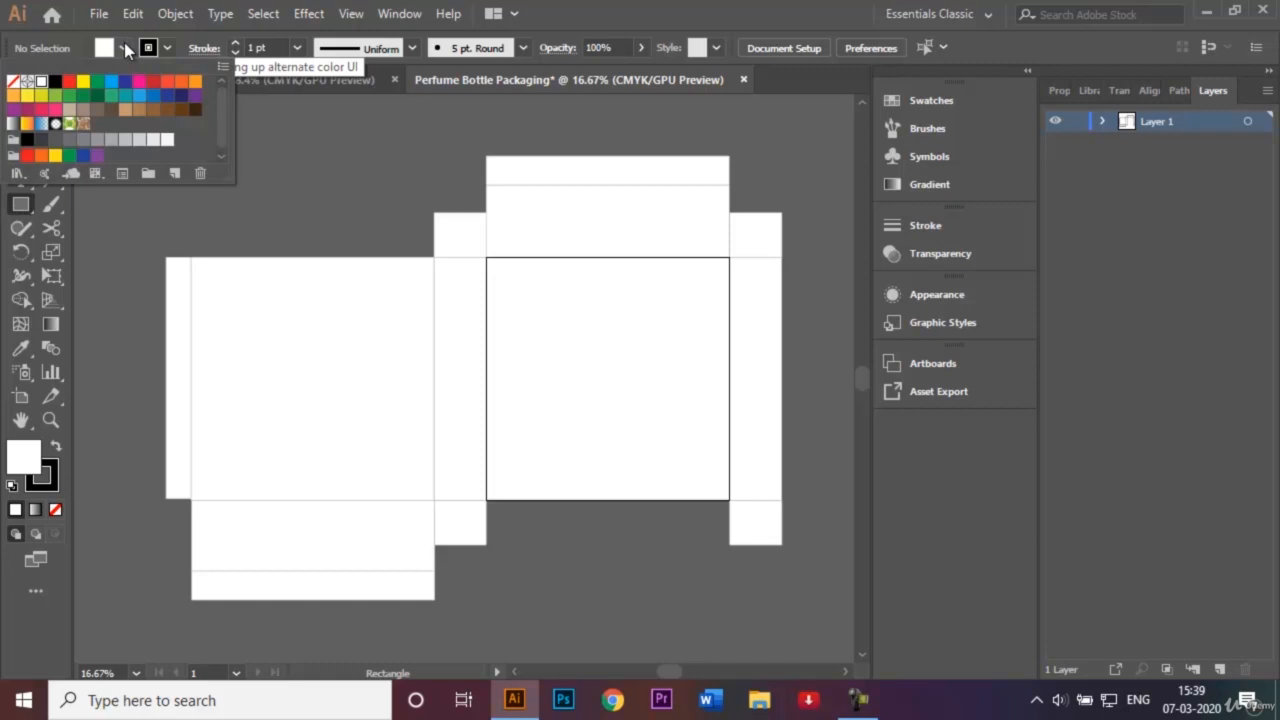
{"action": "left_click", "coordinate": [172, 98]}
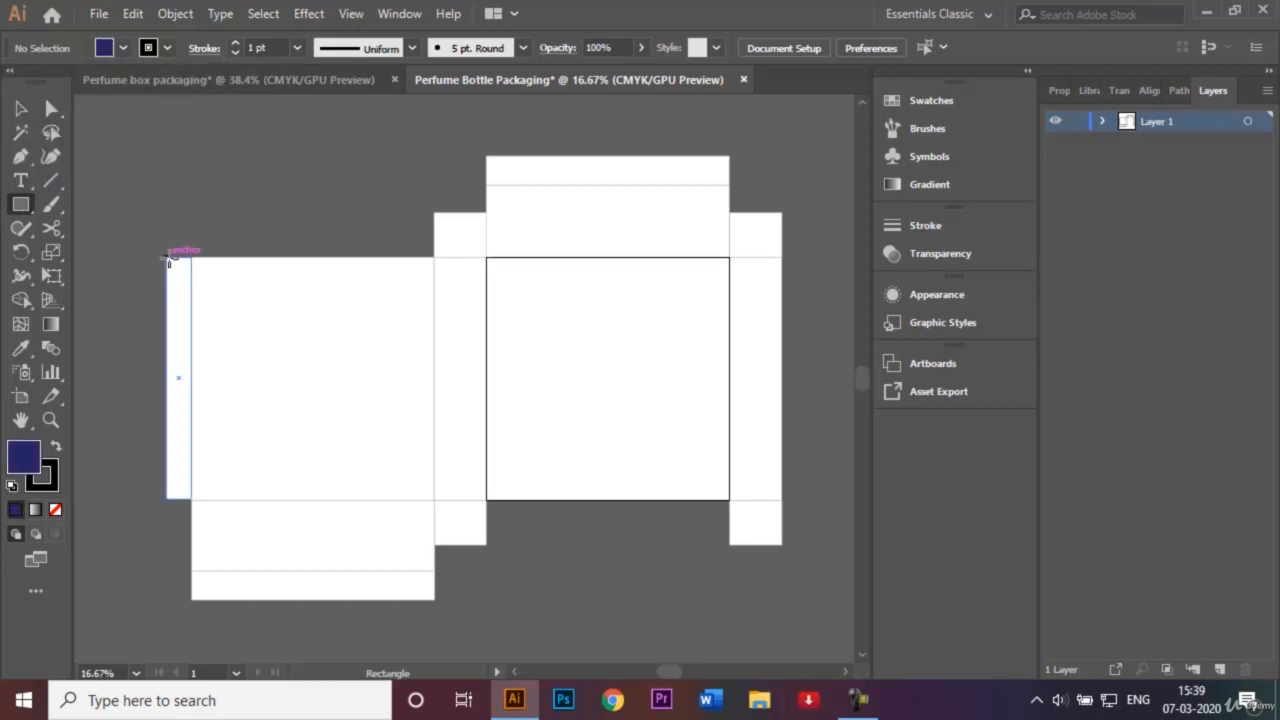
{"action": "right_click", "coordinate": [168, 256]}
{"action": "left_click", "coordinate": [179, 340]}
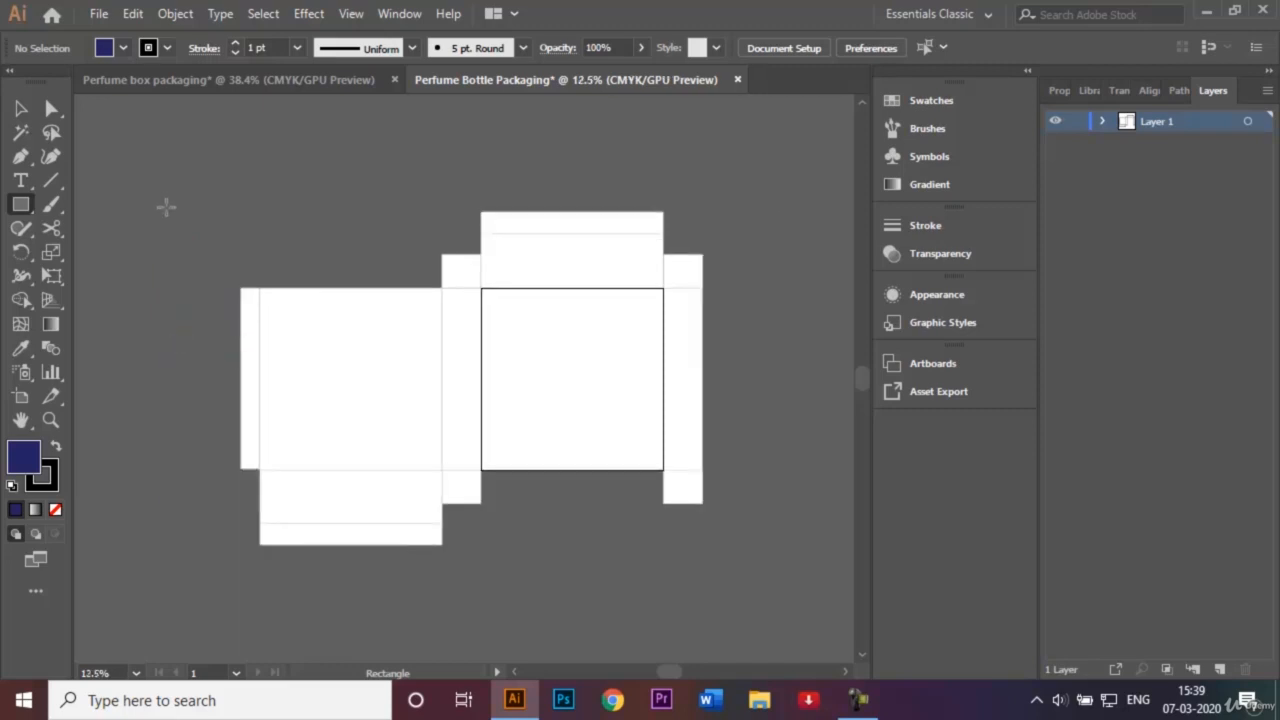
{"action": "key", "text": "ctrl+plus"}
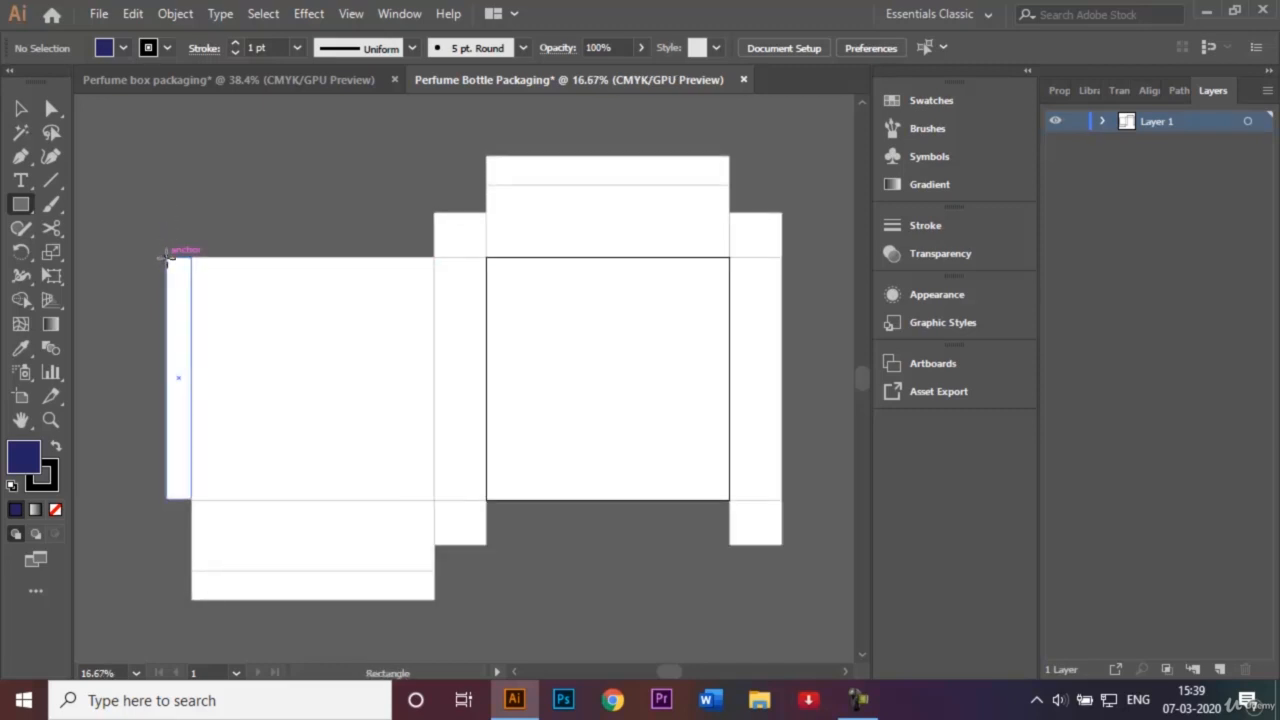
{"action": "left_click", "coordinate": [21, 108]}
{"action": "right_click", "coordinate": [218, 210]}
{"action": "left_click", "coordinate": [191, 211]}
Fill the glue flap, back panel and its lower flaps, adjoining side panel and its flaps, upper tuck flap and opposite upper side flap dark blue.
{"action": "left_click", "coordinate": [180, 277]}
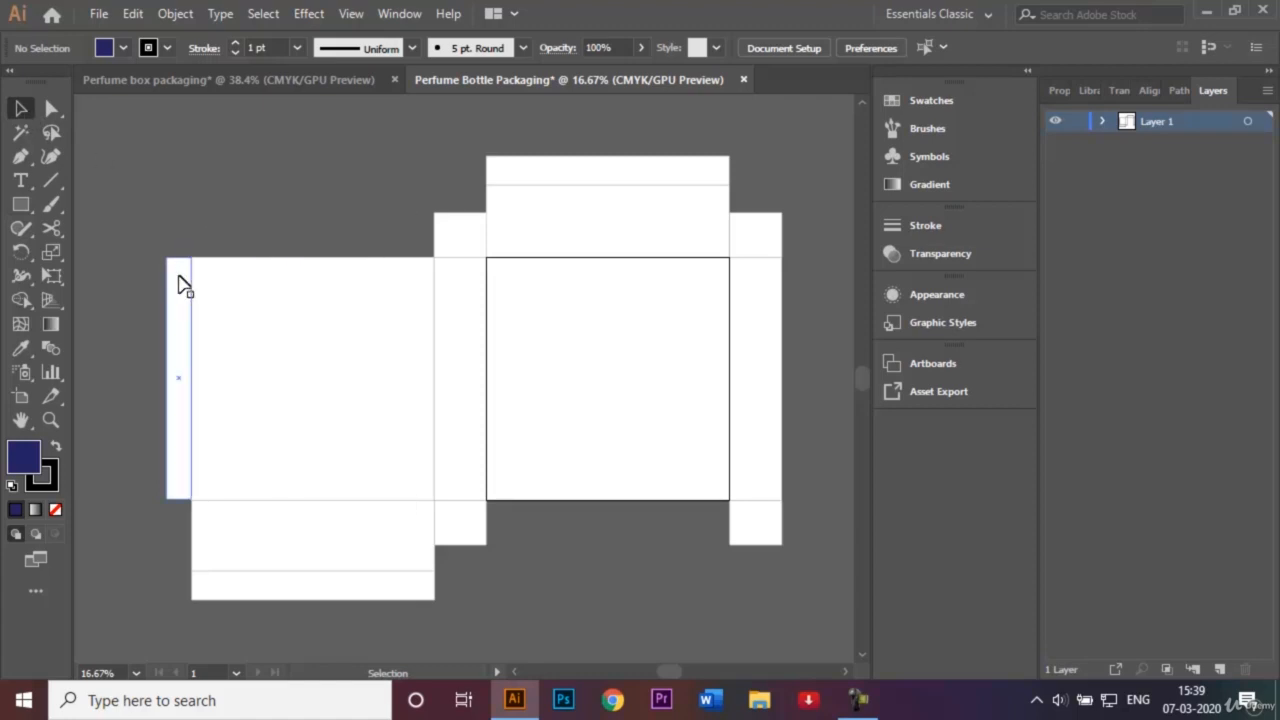
{"action": "left_click", "coordinate": [306, 326], "text": "shift"}
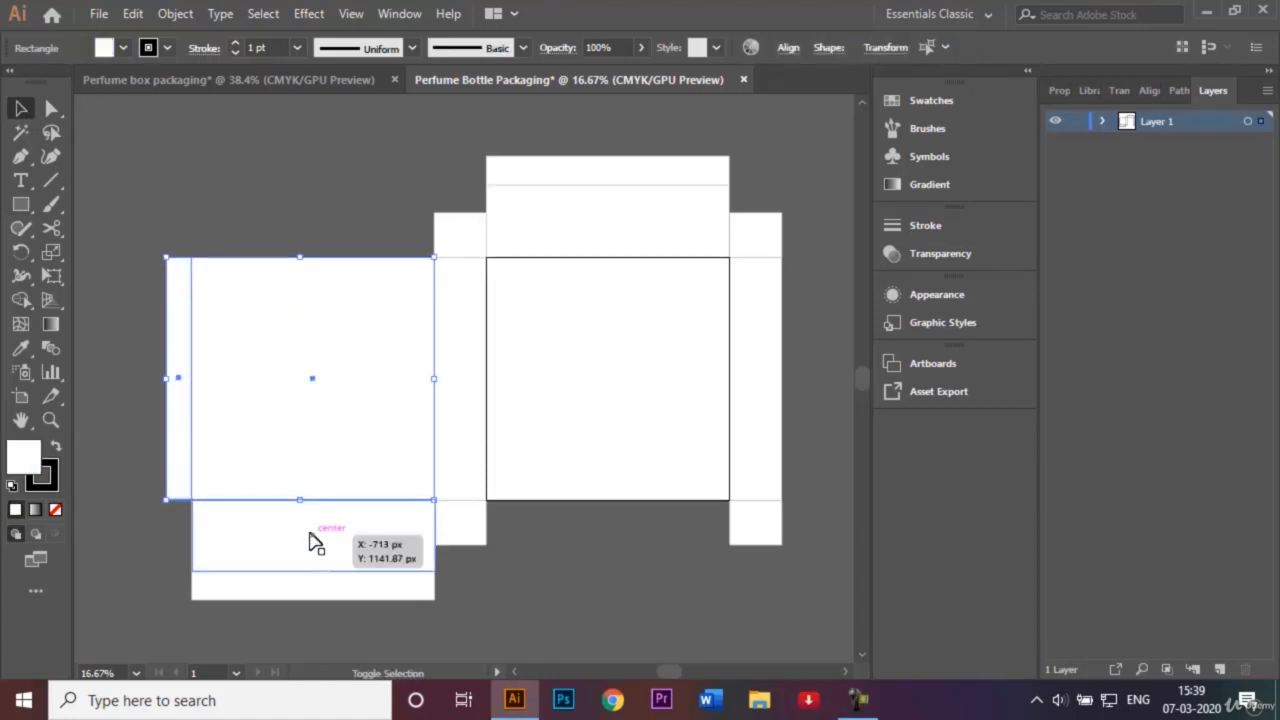
{"action": "left_click", "coordinate": [310, 578], "text": "shift"}
{"action": "left_click", "coordinate": [443, 529], "text": "shift"}
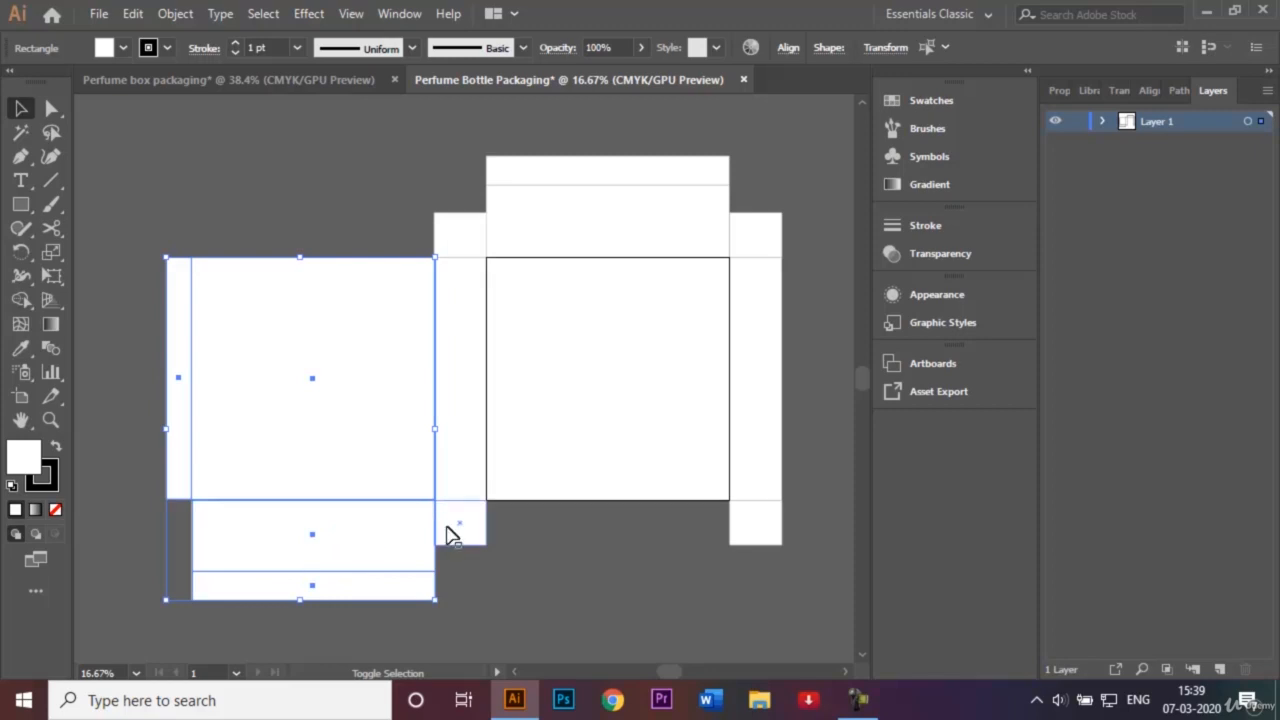
{"action": "left_click", "coordinate": [465, 372], "text": "shift"}
{"action": "left_click", "coordinate": [460, 245], "text": "shift"}
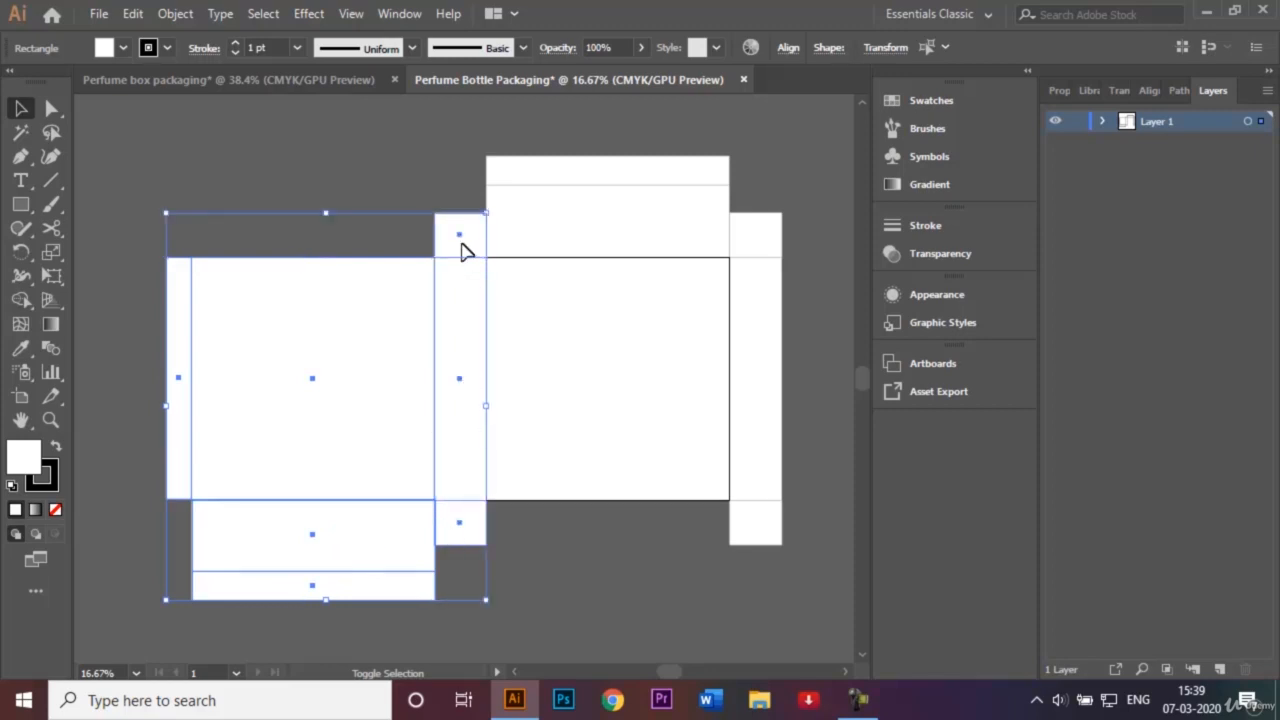
{"action": "left_click", "coordinate": [527, 165], "text": "shift"}
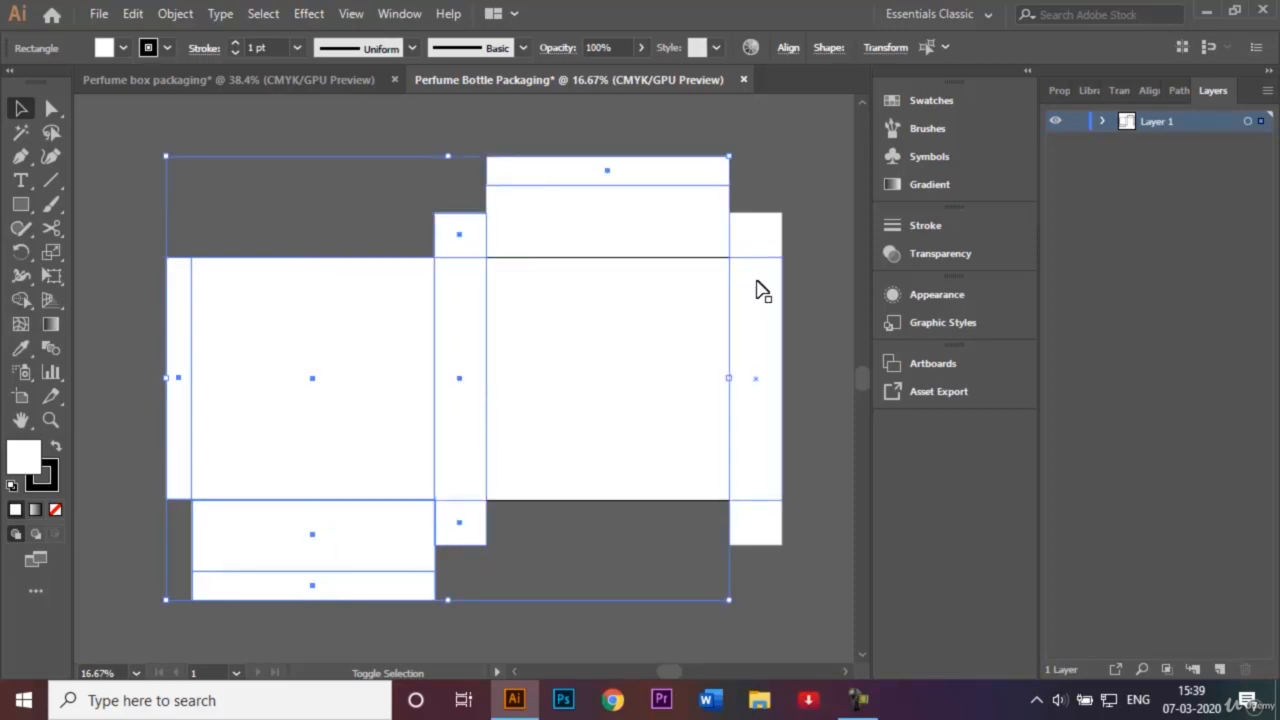
{"action": "left_click", "coordinate": [755, 241], "text": "shift"}
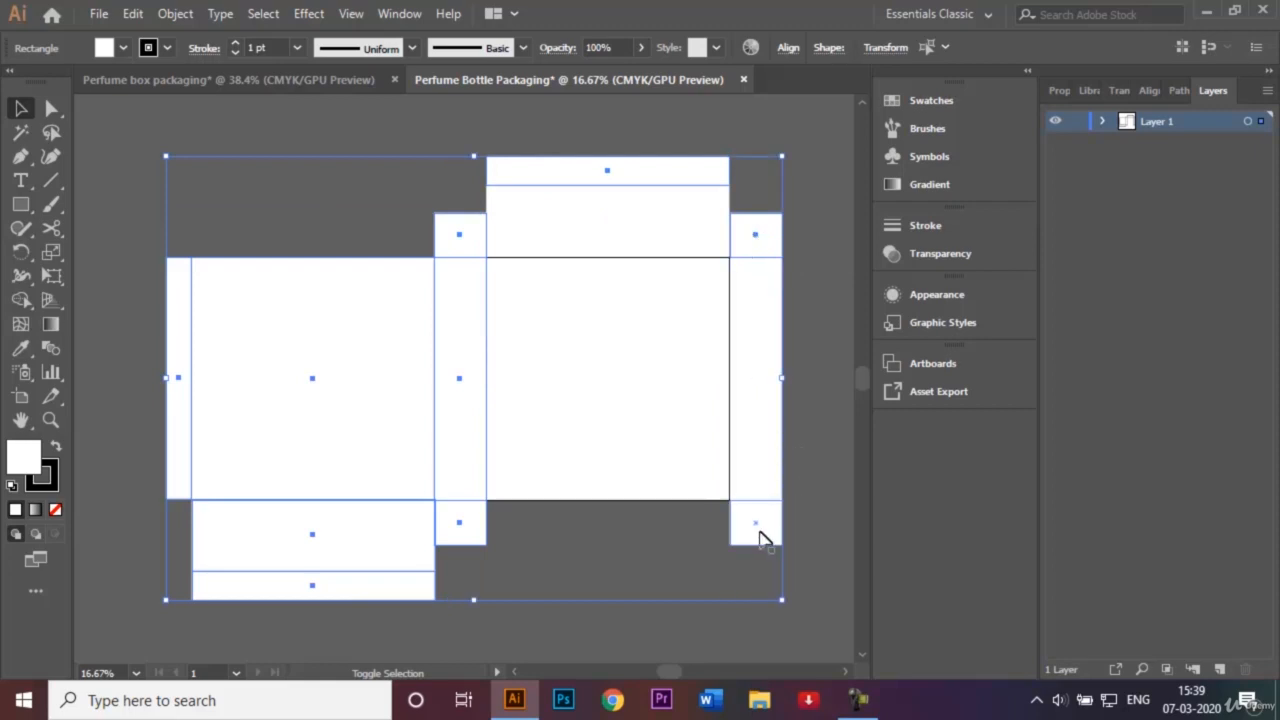
{"action": "left_click", "coordinate": [123, 48]}
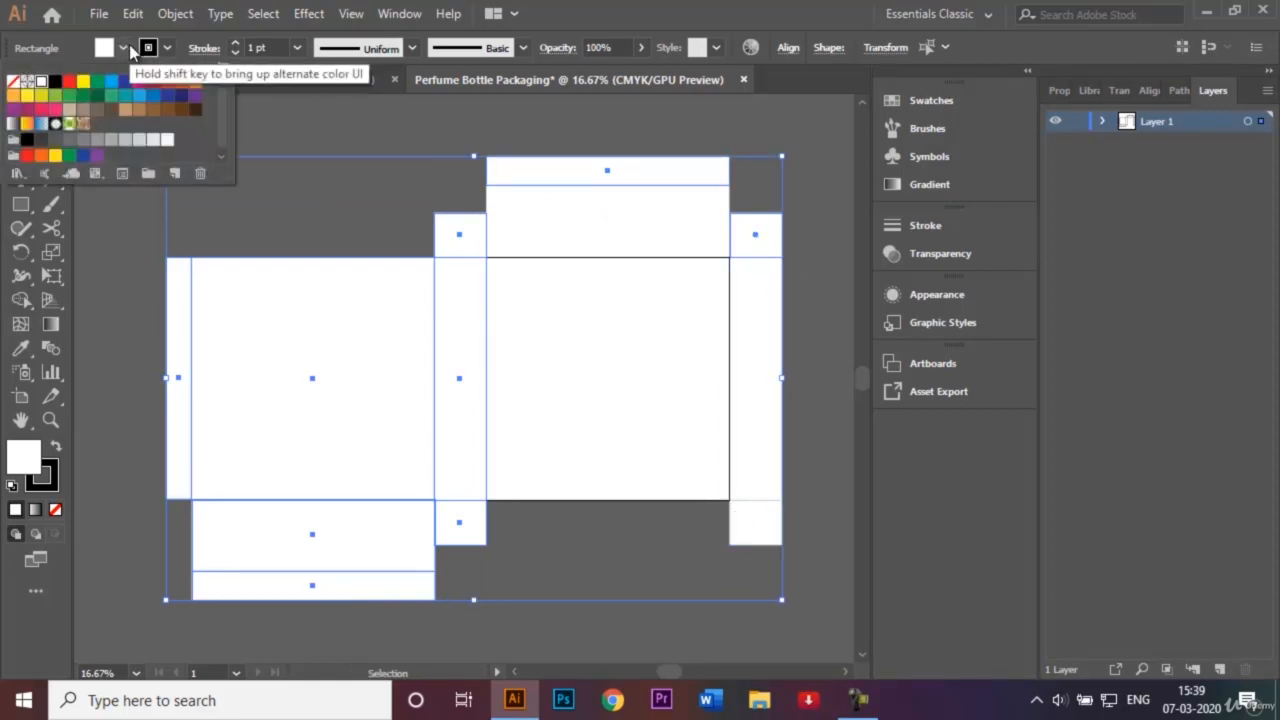
{"action": "left_click", "coordinate": [180, 97]}
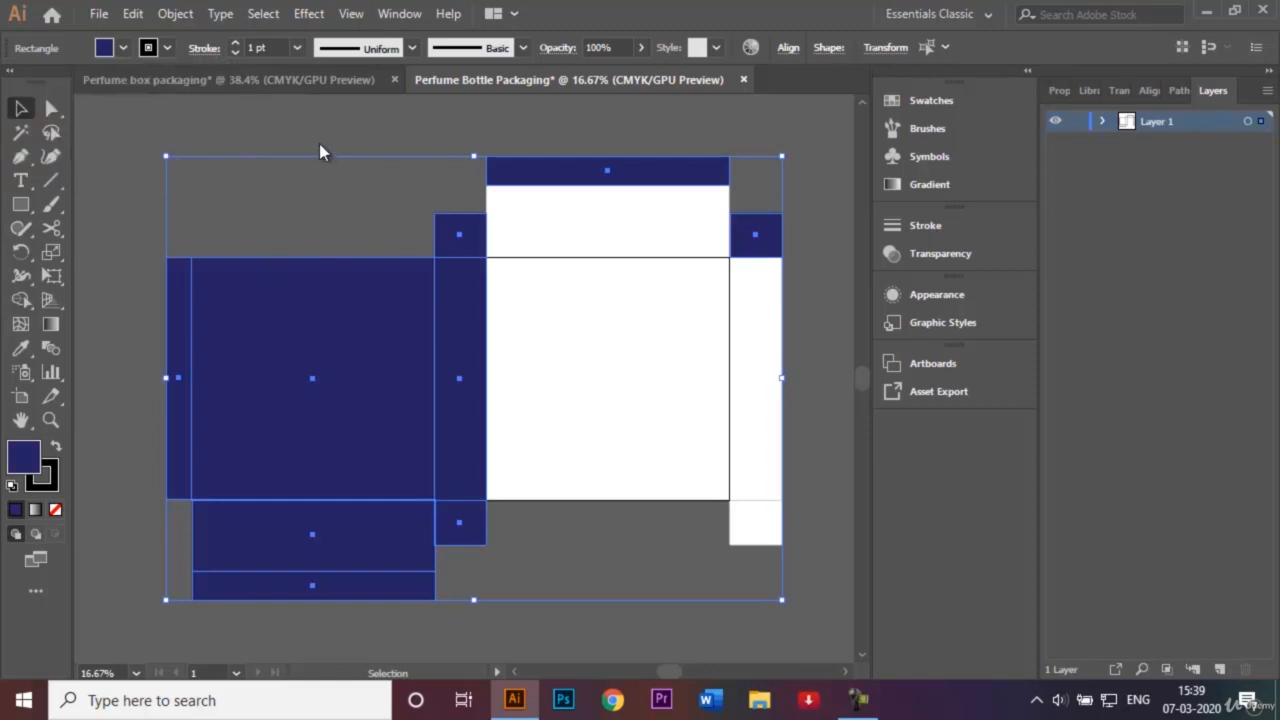
{"action": "left_click", "coordinate": [437, 150]}
Fill the white top panel between the tuck flap and the front panel with the same dark blue, leaving nothing selected.
{"action": "left_click", "coordinate": [521, 210]}
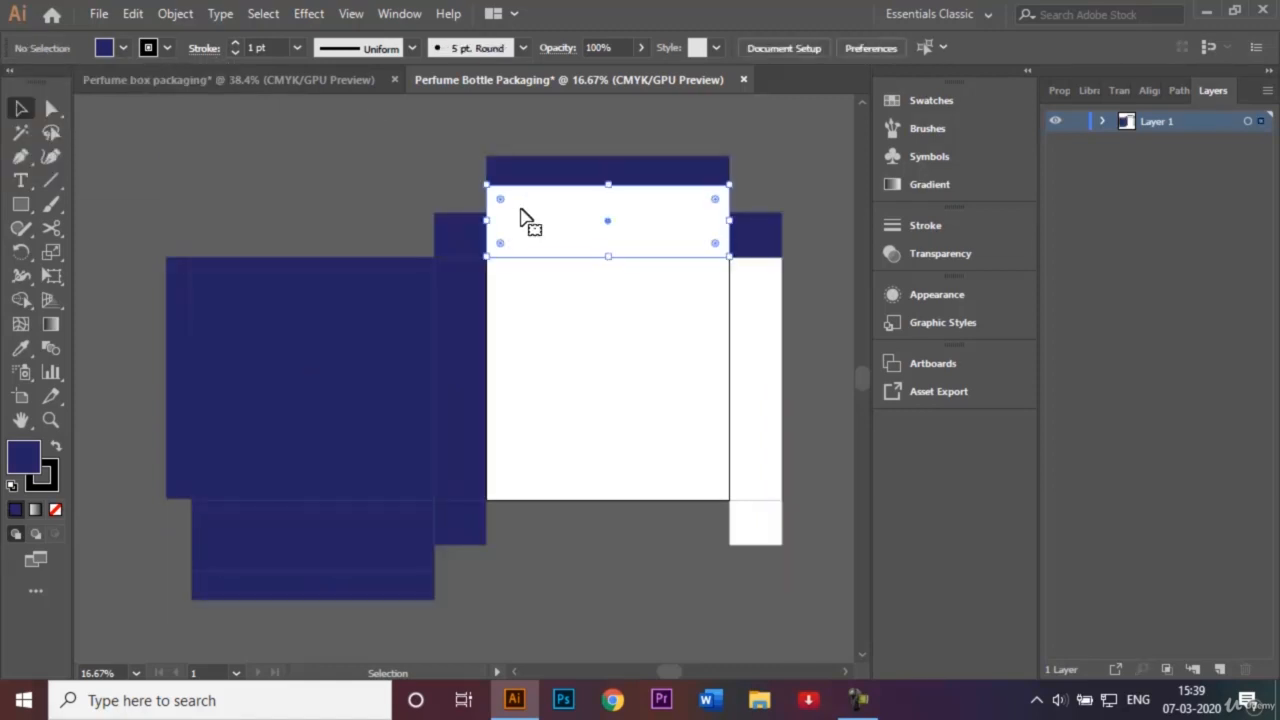
{"action": "left_click", "coordinate": [123, 47]}
{"action": "left_click", "coordinate": [178, 95]}
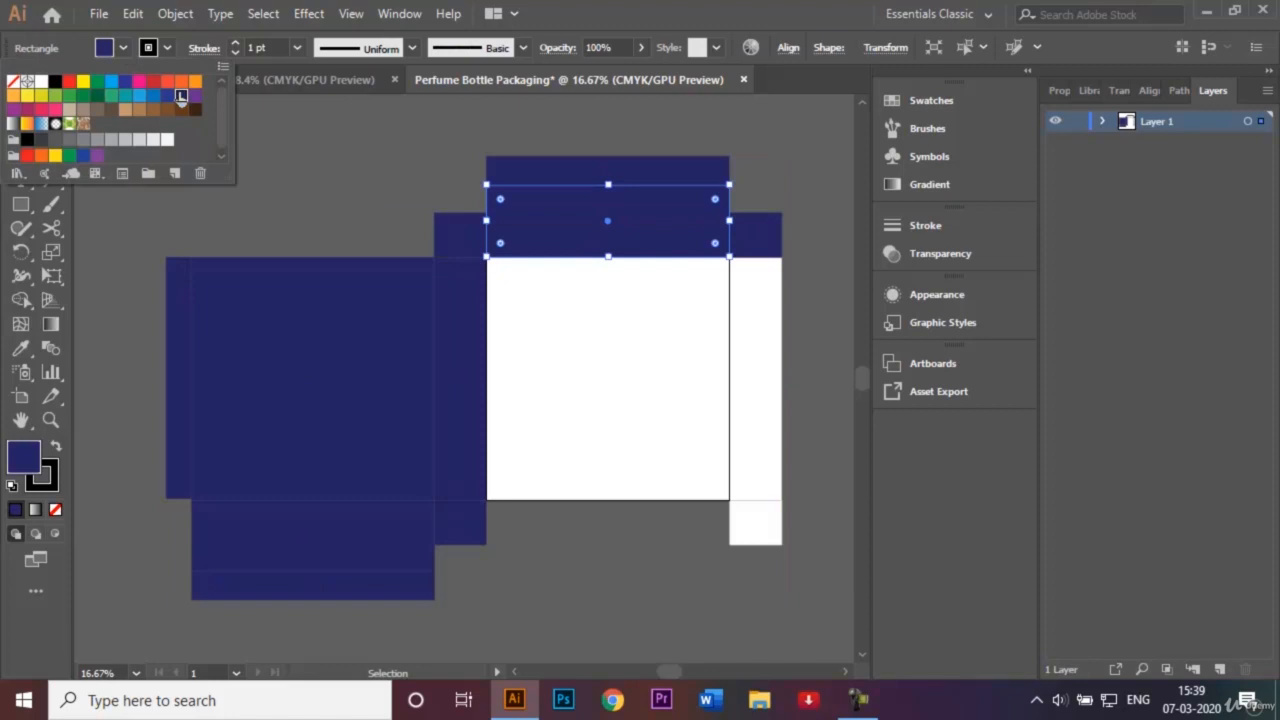
{"action": "right_click", "coordinate": [790, 352]}
{"action": "left_click", "coordinate": [814, 214]}
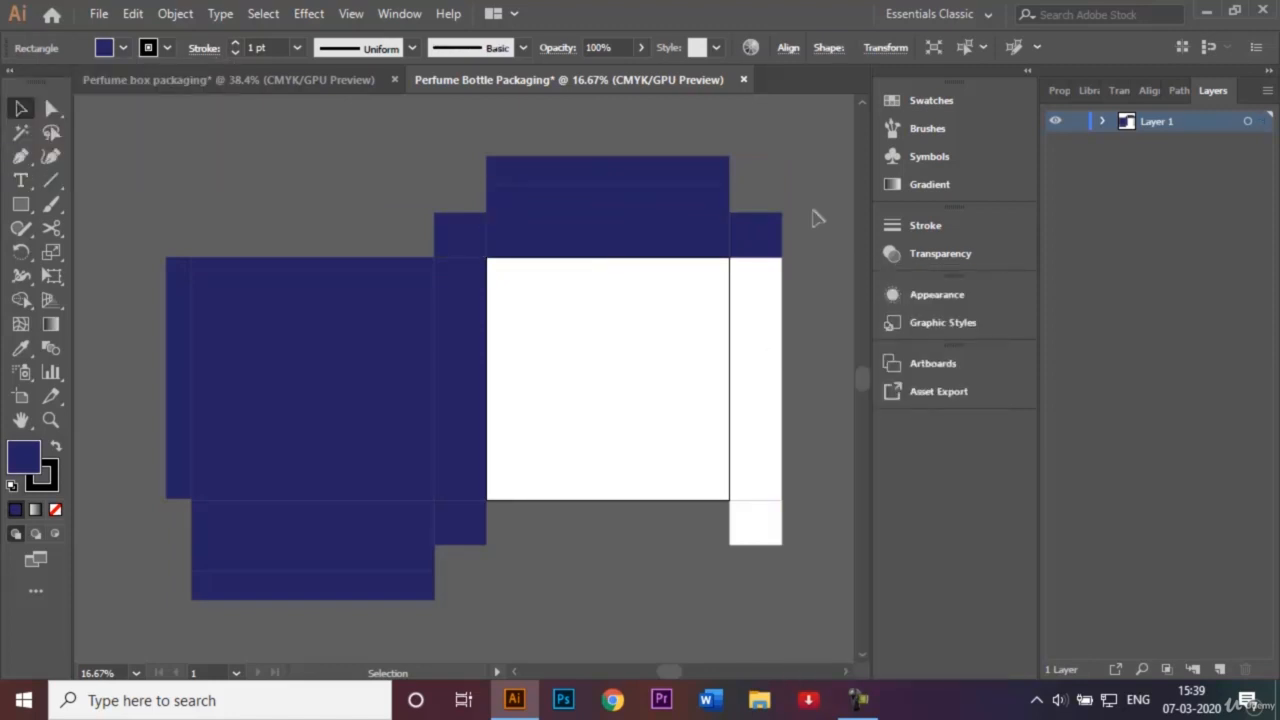
Fill the remaining white side panel and its lower flap with the same dark blue, leaving nothing selected.
{"action": "left_click", "coordinate": [763, 337]}
{"action": "left_click", "coordinate": [757, 527], "text": "shift"}
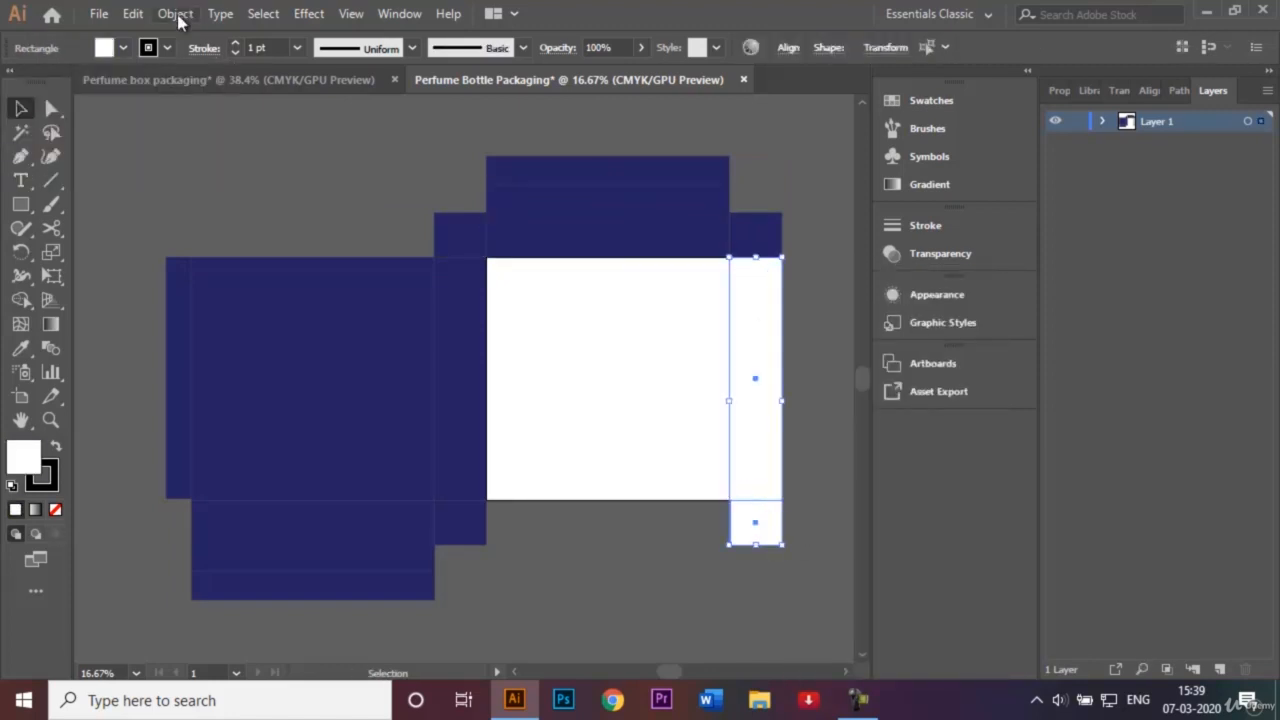
{"action": "left_click", "coordinate": [128, 45]}
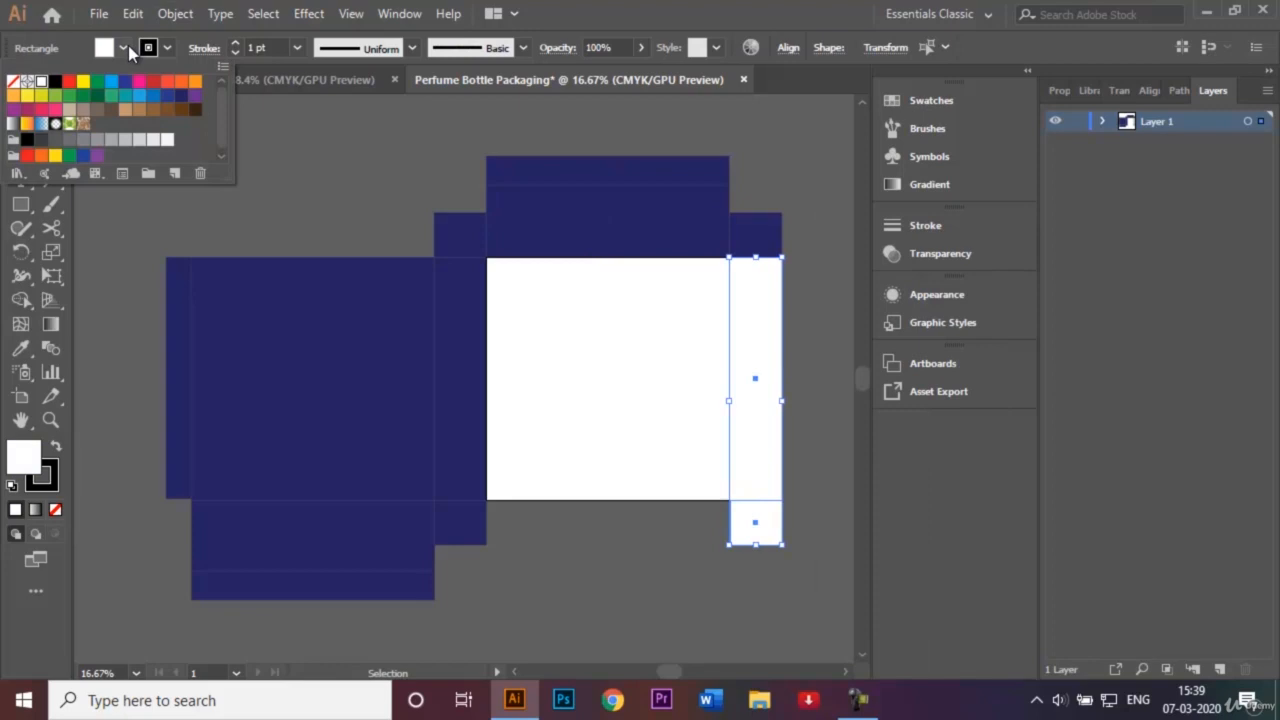
{"action": "left_click", "coordinate": [185, 104]}
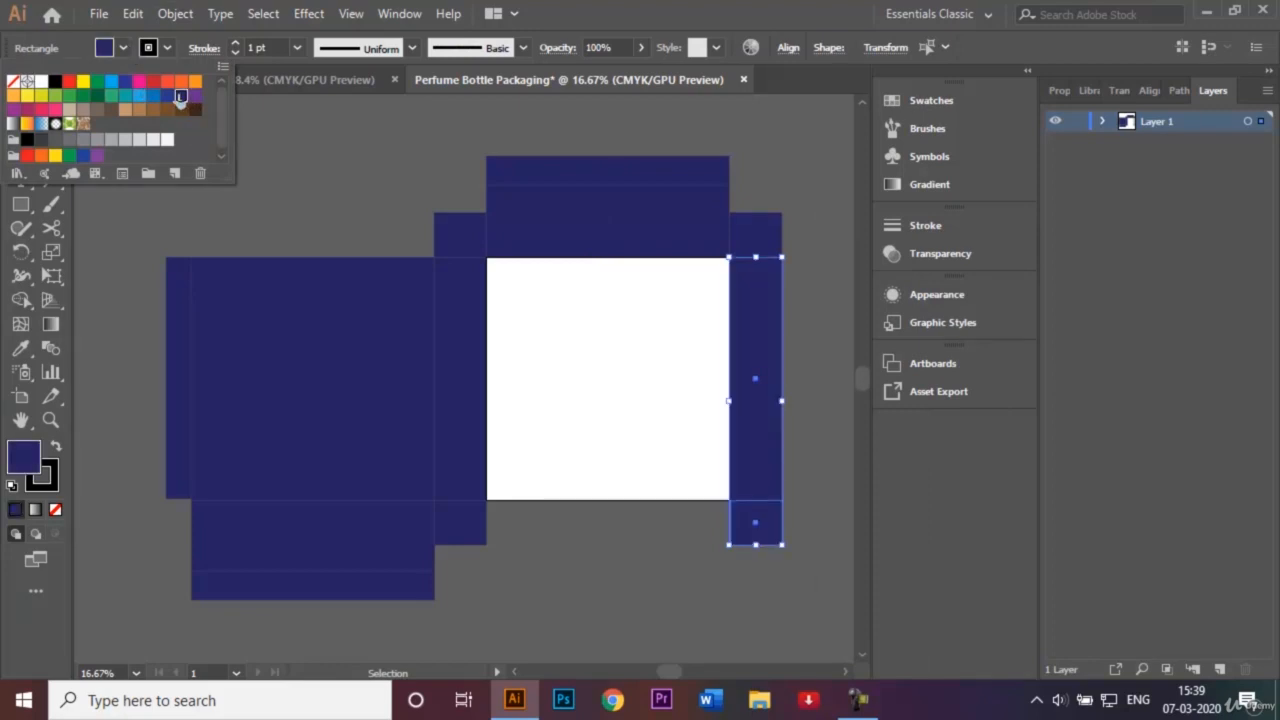
{"action": "left_click", "coordinate": [373, 172]}
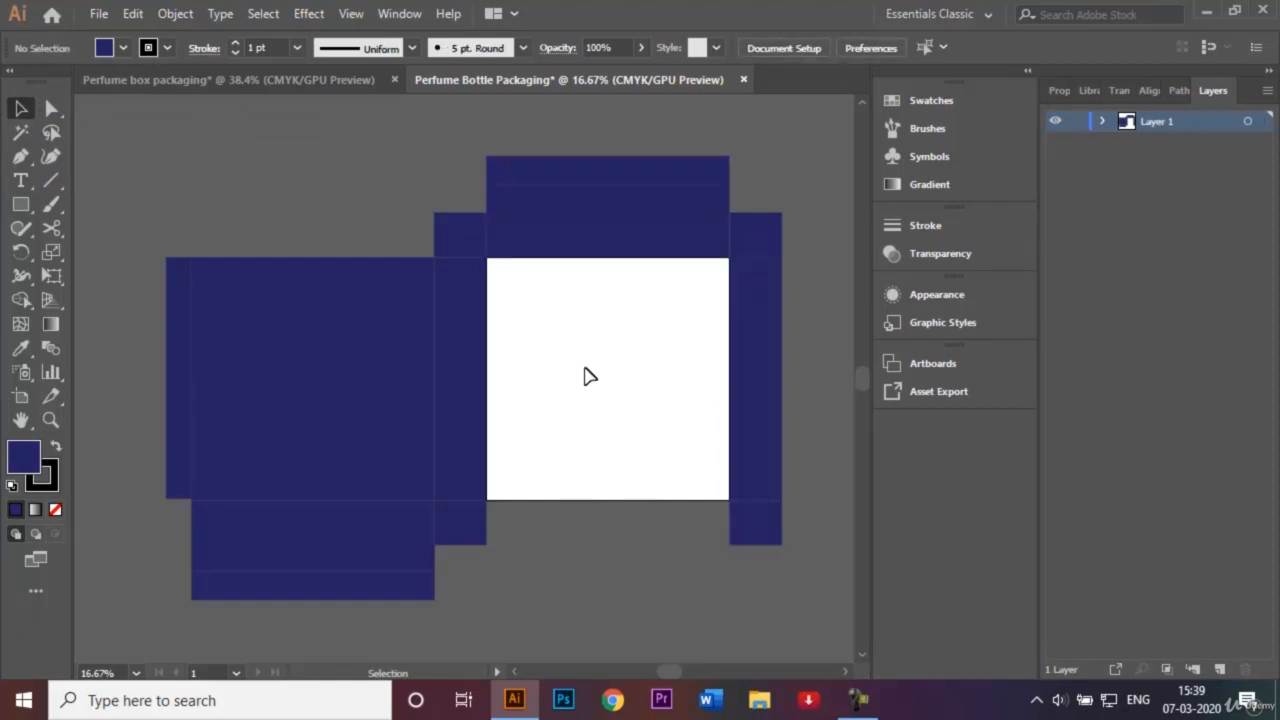
Create a dark blue rectangle 1000 px wide and 1000 px high for the white front panel.
{"action": "left_click", "coordinate": [20, 204]}
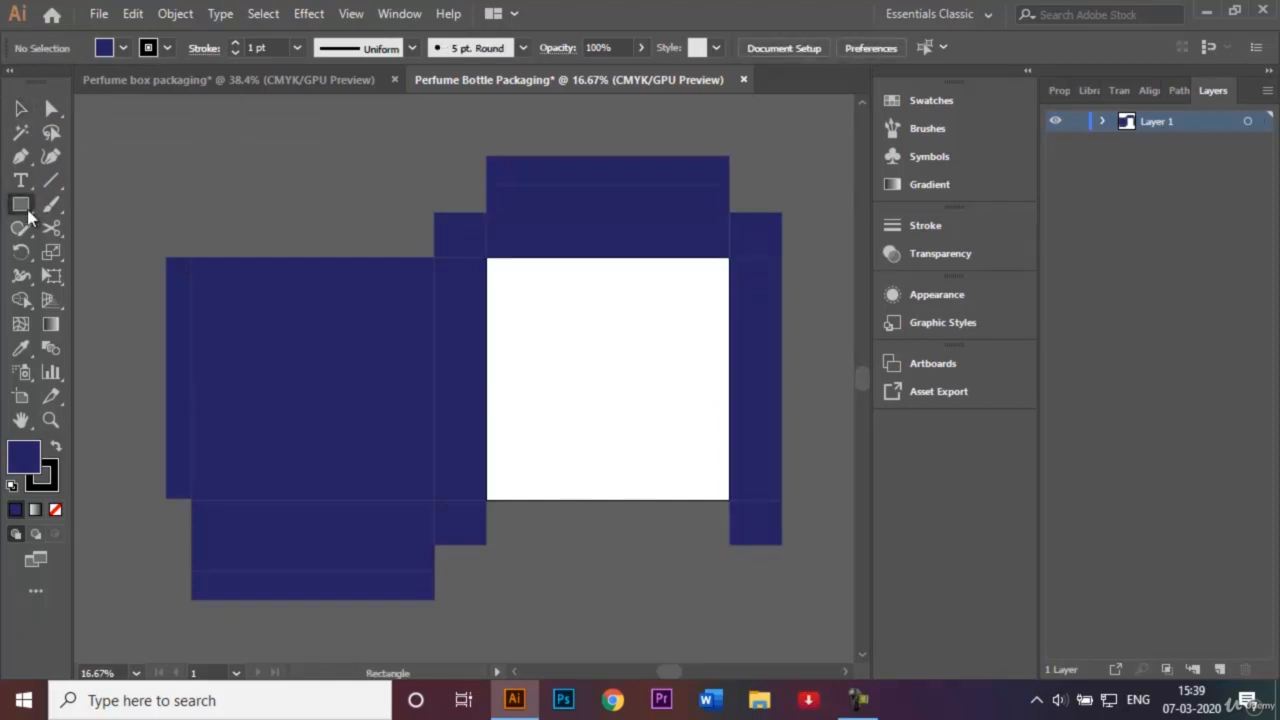
{"action": "left_click", "coordinate": [569, 337]}
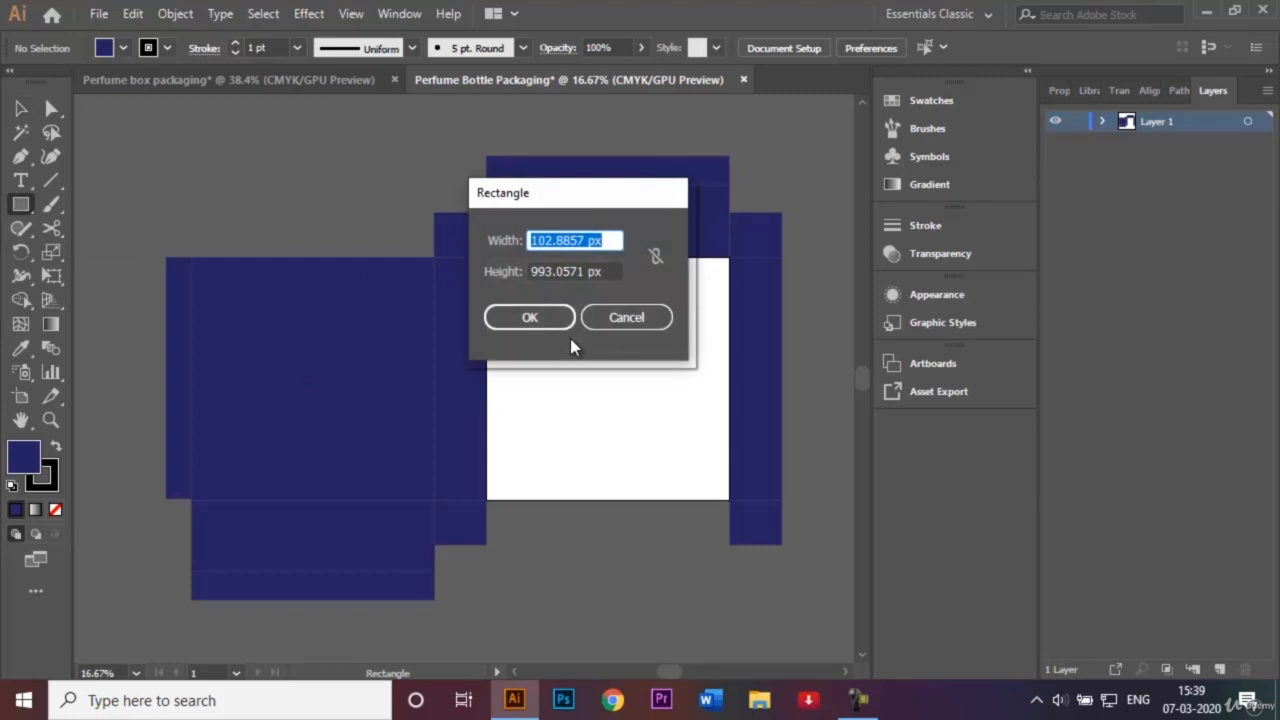
{"action": "key", "text": "BackSpace"}
{"action": "type", "text": "1000"}
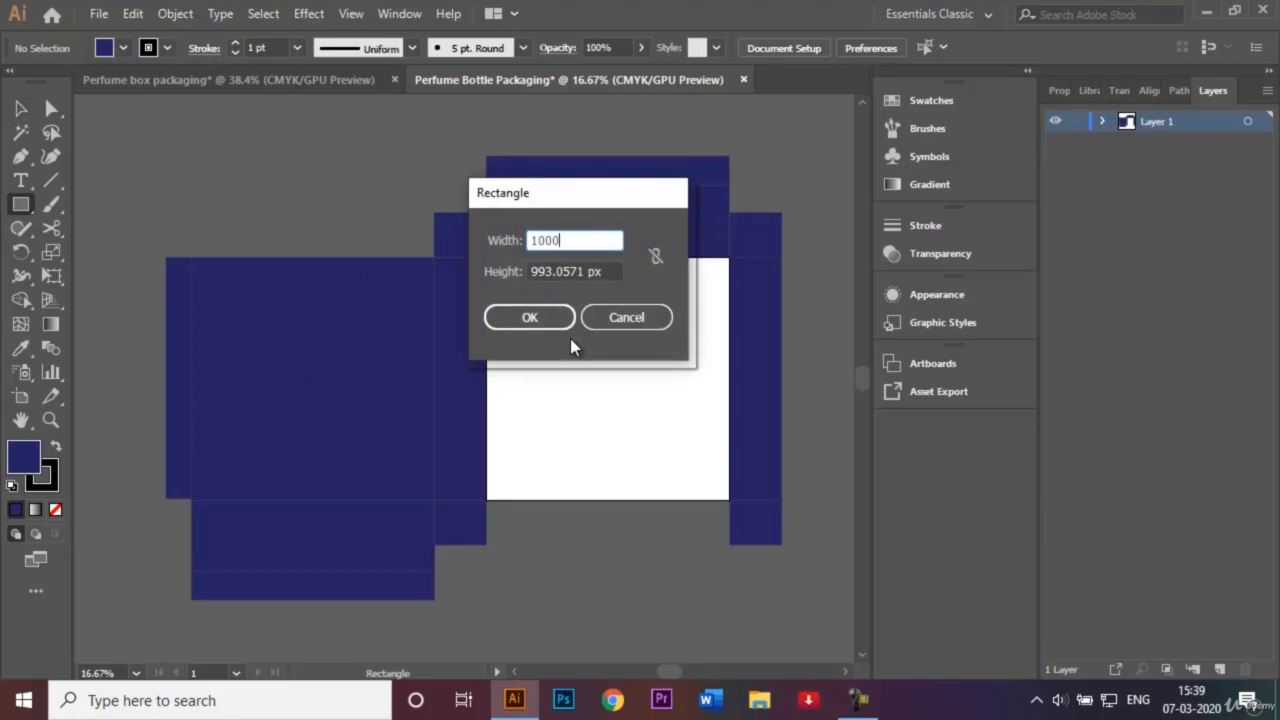
{"action": "left_click", "coordinate": [585, 270]}
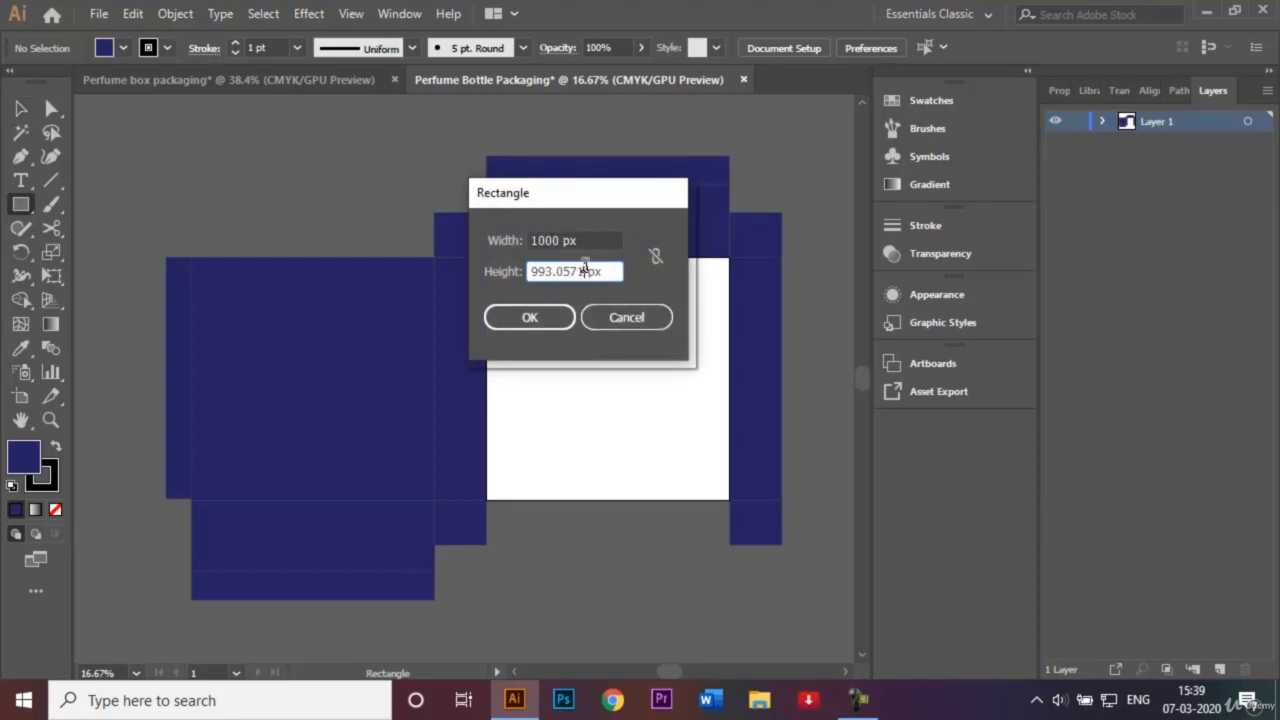
{"action": "key", "text": "BackSpace"}
{"action": "key", "text": "BackSpace"}
{"action": "key", "text": "BackSpace"}
{"action": "key", "text": "BackSpace"}
{"action": "key", "text": "BackSpace"}
{"action": "key", "text": "BackSpace"}
{"action": "key", "text": "BackSpace"}
{"action": "type", "text": "1000"}
{"action": "left_click", "coordinate": [550, 317]}
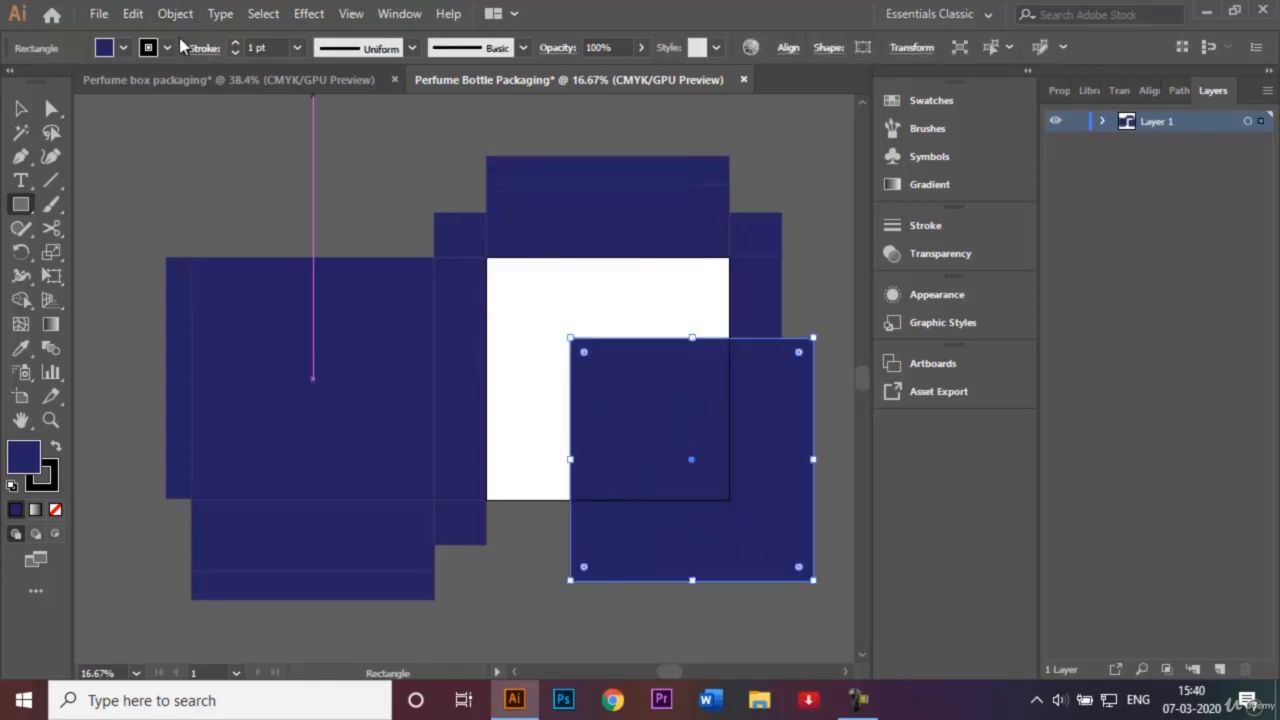
Remove the stroke from the new dark blue square.
{"action": "left_click", "coordinate": [167, 47]}
{"action": "left_click", "coordinate": [13, 84]}
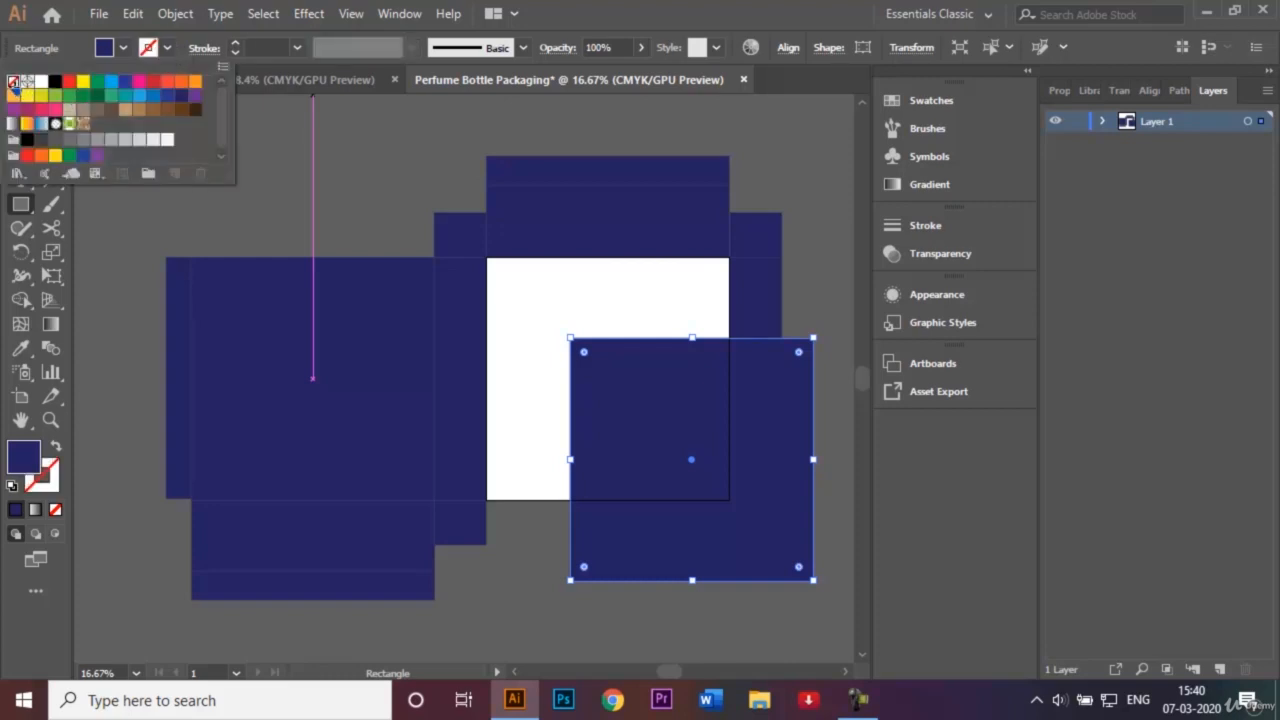
{"action": "left_click", "coordinate": [297, 163]}
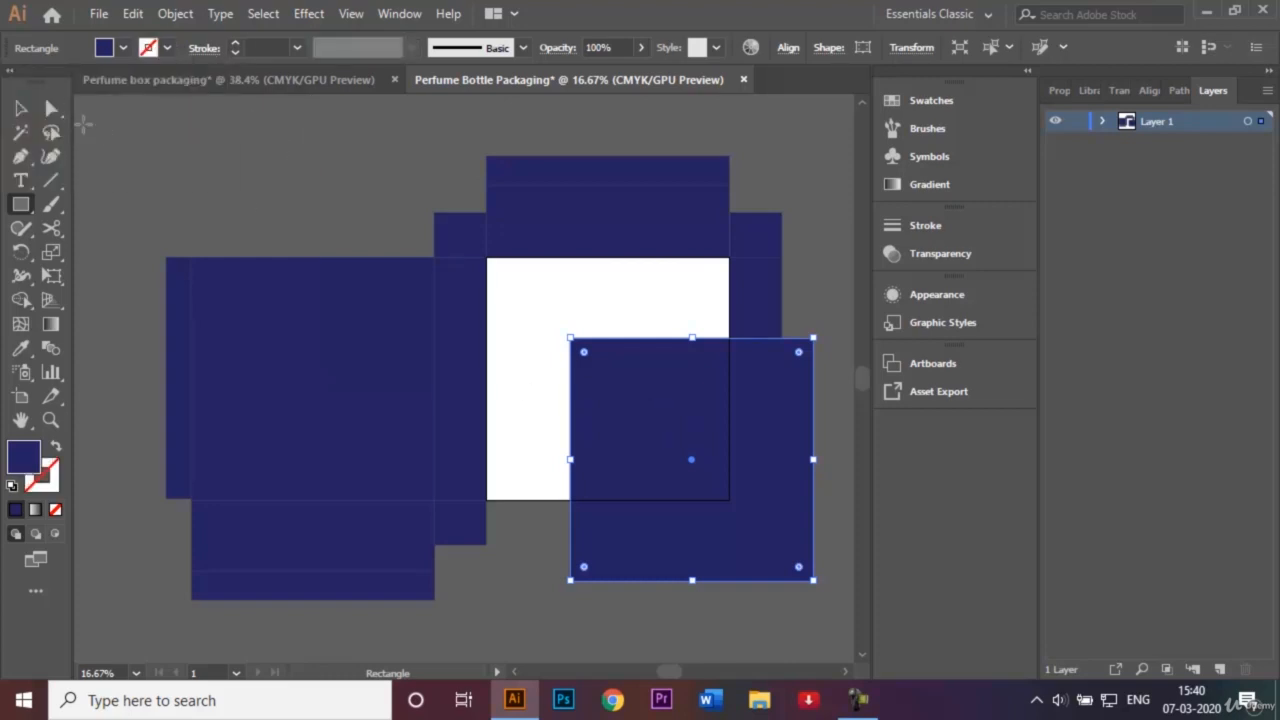
{"action": "left_click", "coordinate": [20, 109]}
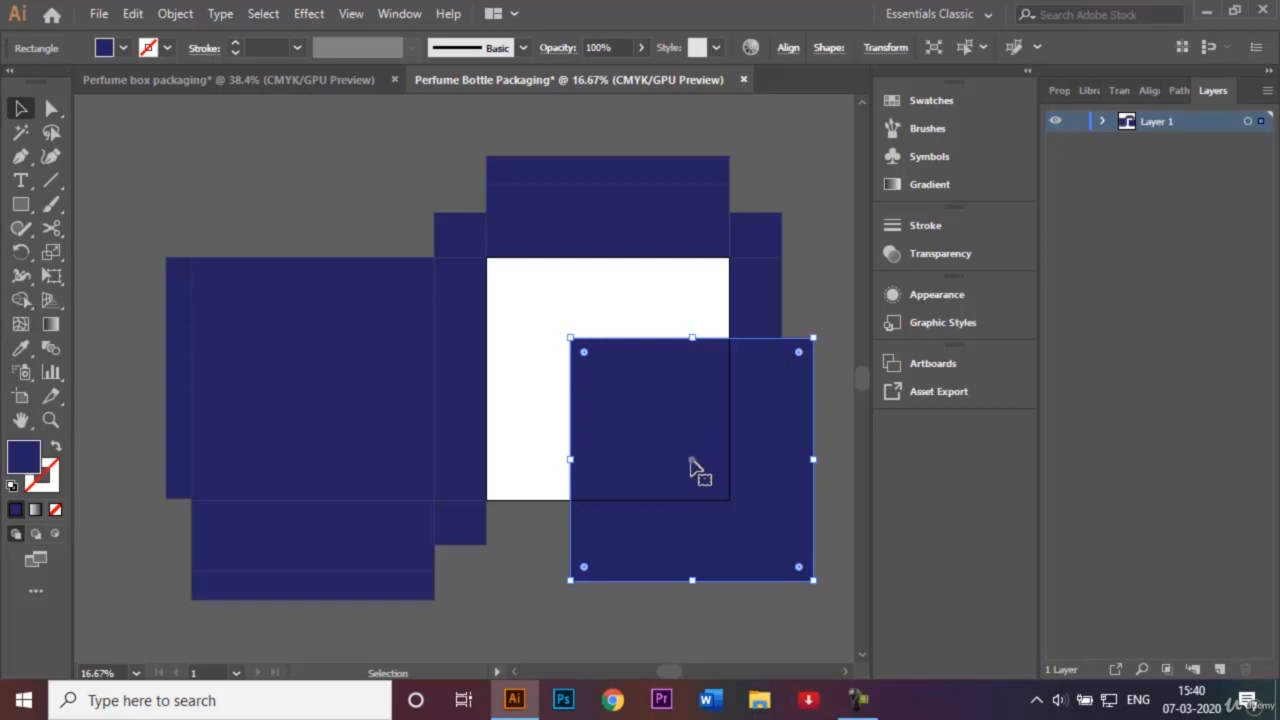
Move the new dark blue square exactly over the white front panel and leave nothing selected.
{"action": "left_click_drag", "start_coordinate": [693, 463], "coordinate": [612, 389]}
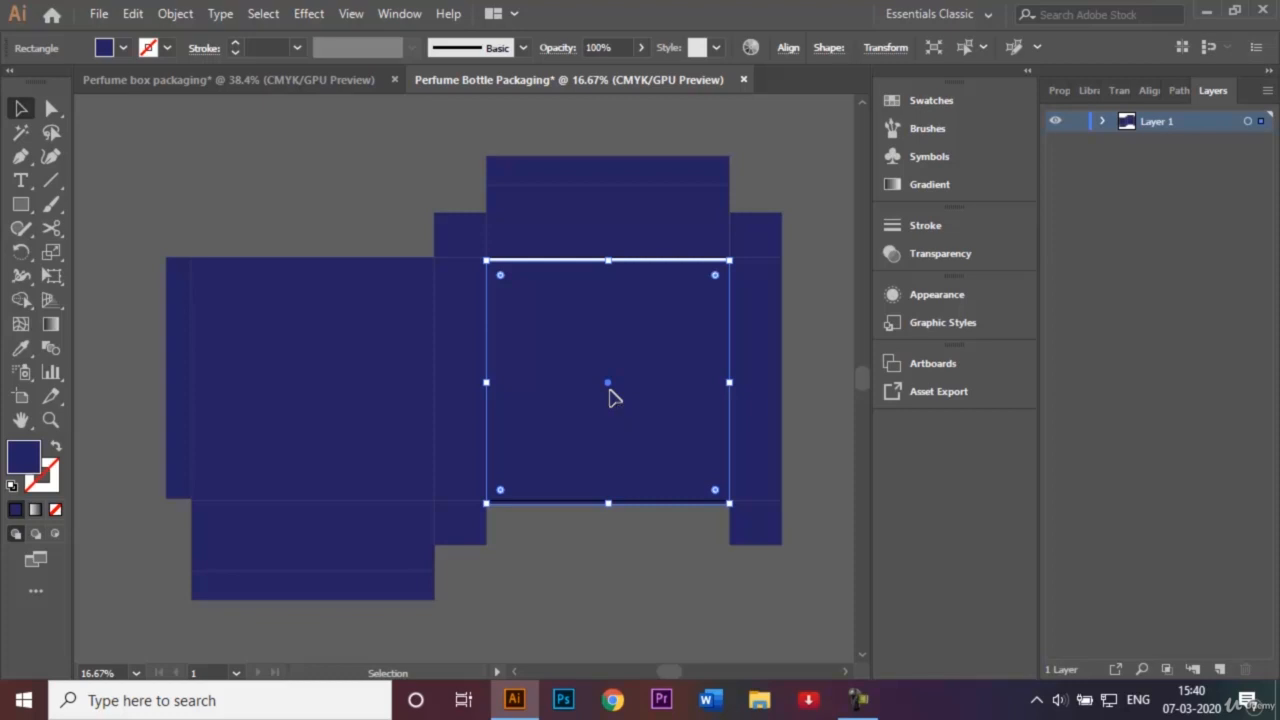
{"action": "left_click_drag", "start_coordinate": [613, 396], "coordinate": [611, 394]}
{"action": "left_click", "coordinate": [679, 622]}
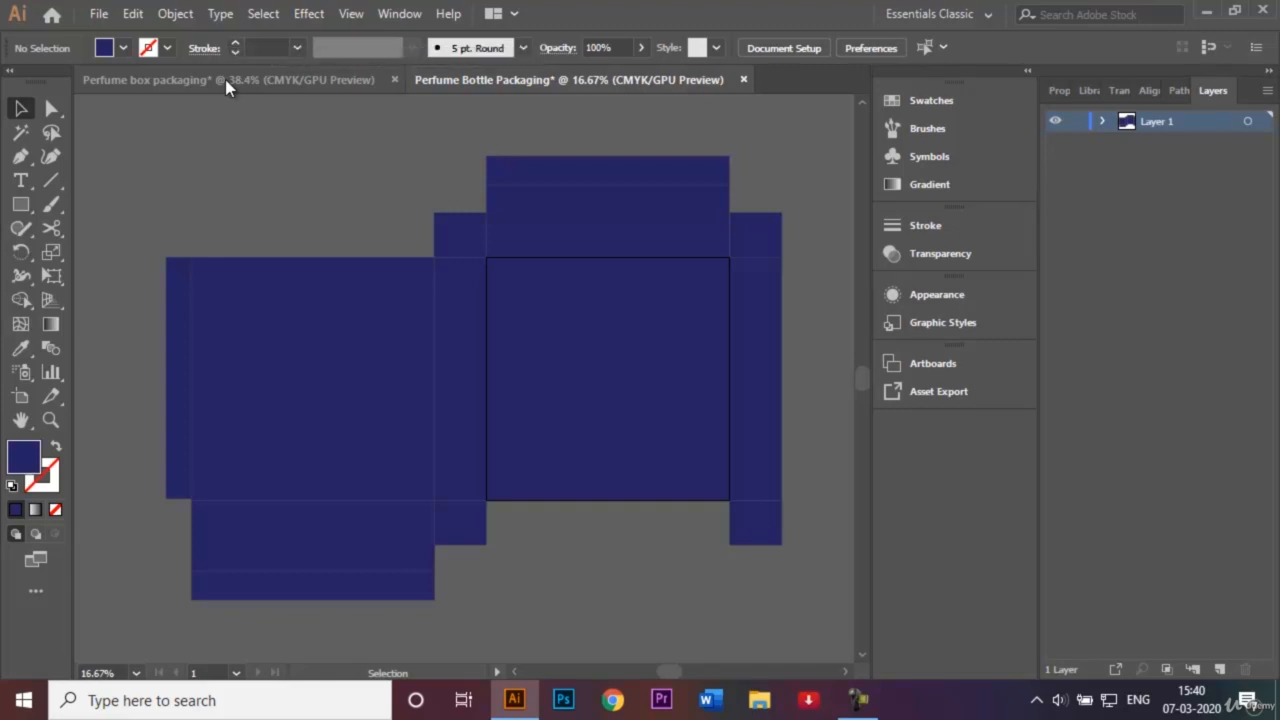
Taper the upper dust flap of the side panel between the two large panels by moving both outer corners inward about 20 px.
{"action": "left_click", "coordinate": [52, 112]}
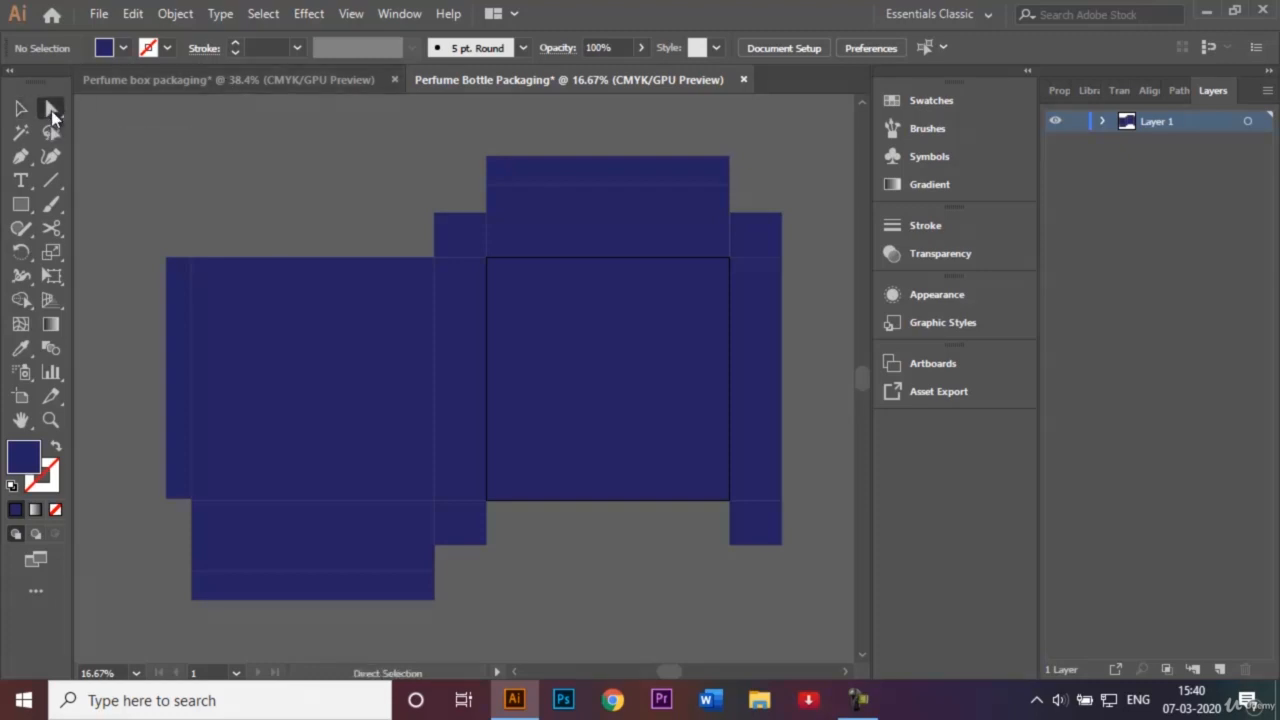
{"action": "left_click", "coordinate": [445, 222]}
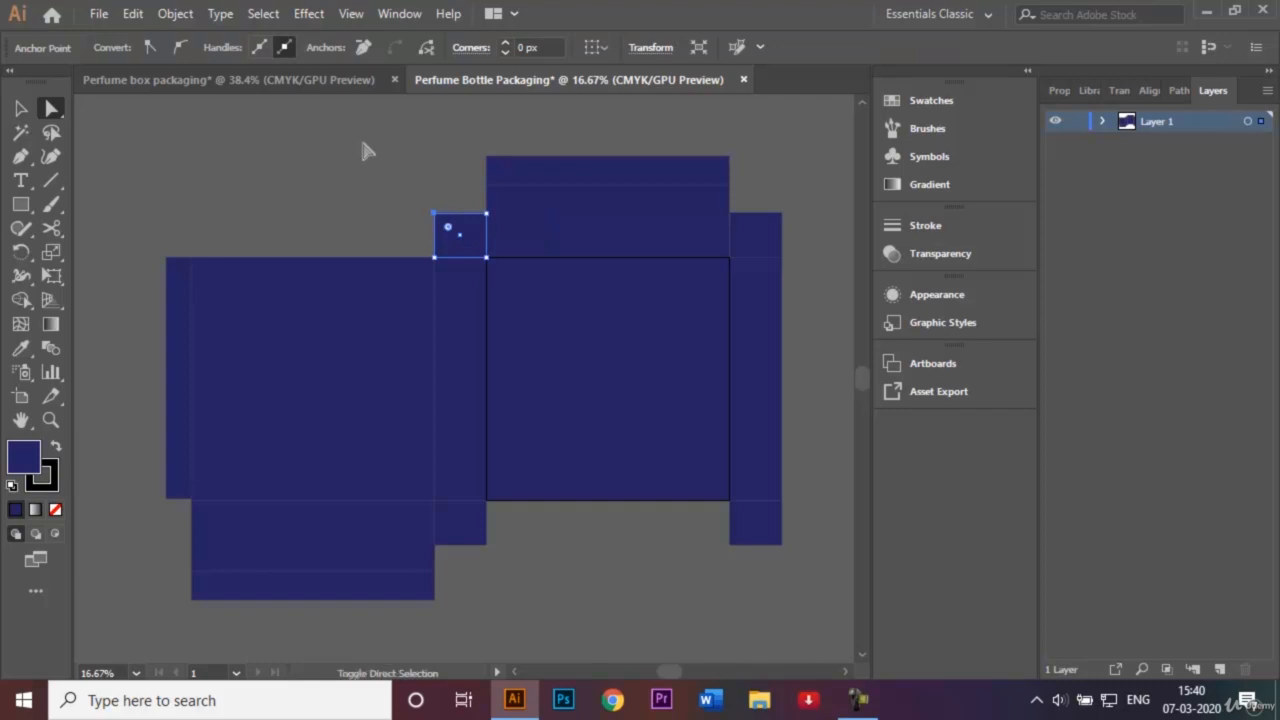
{"action": "key", "text": "shift+Right"}
{"action": "key", "text": "shift+Right"}
{"action": "key", "text": "shift+Right"}
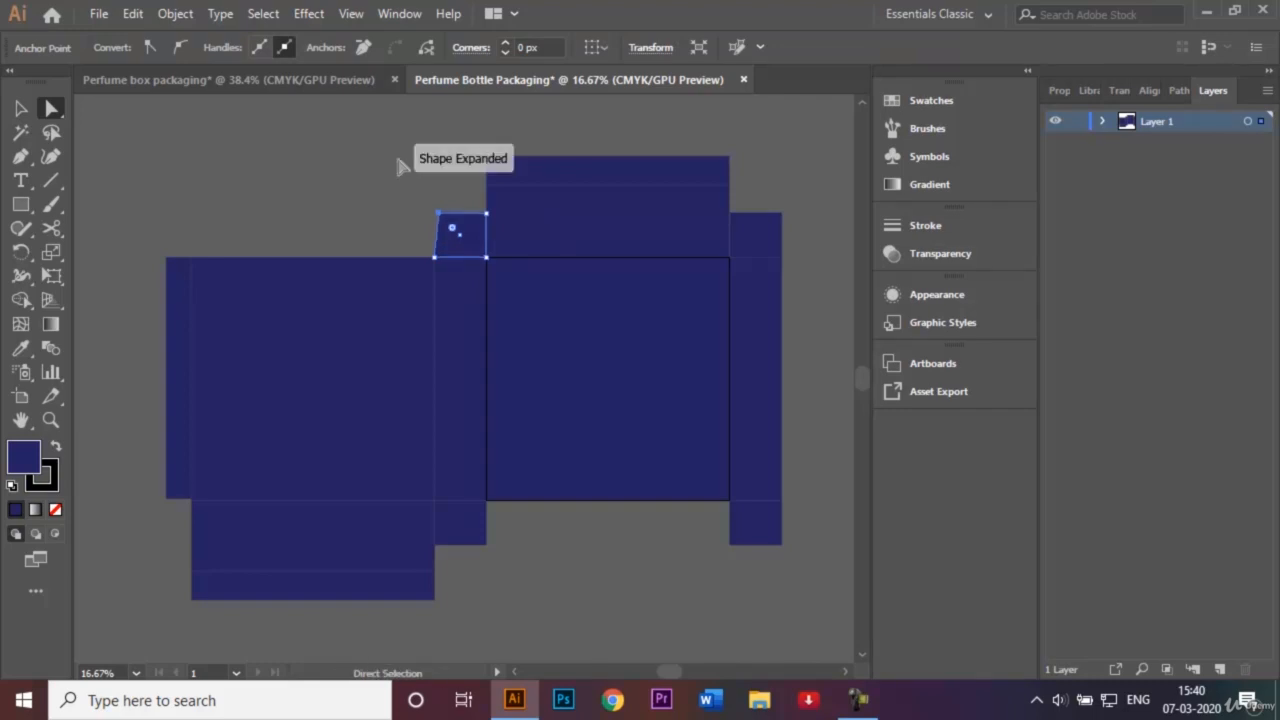
{"action": "left_click", "coordinate": [486, 213]}
{"action": "key", "text": "shift+Left"}
{"action": "key", "text": "shift+Left"}
{"action": "key", "text": "shift+Left"}
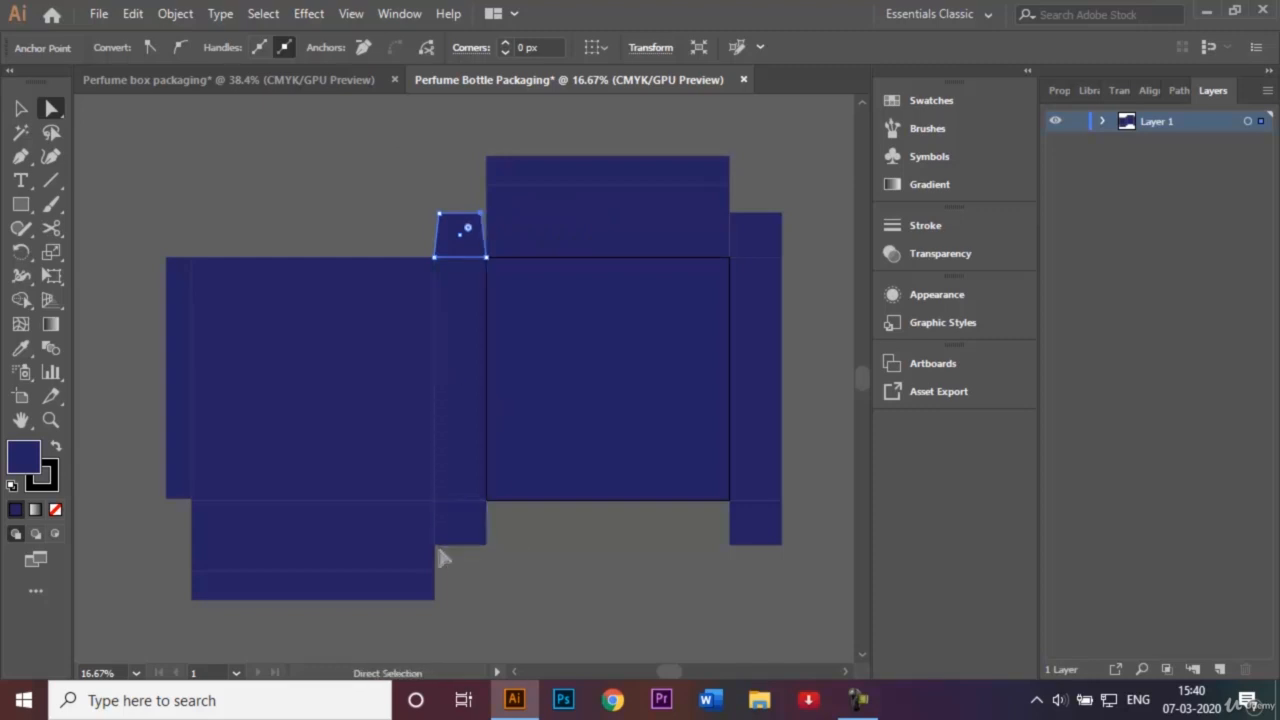
Taper the lower dust flap of the same middle side panel by moving both bottom corners inward about 20 px.
{"action": "left_click", "coordinate": [486, 550]}
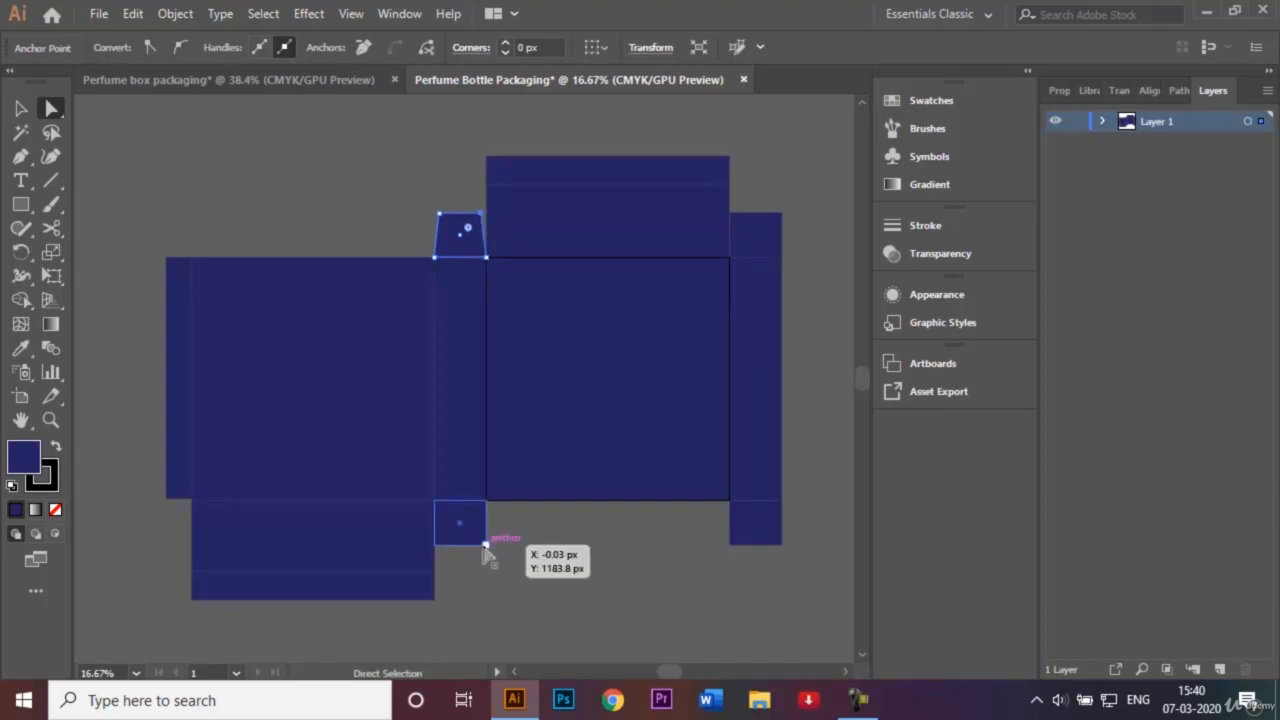
{"action": "key", "text": "shift+Left"}
{"action": "key", "text": "shift+Left"}
{"action": "key", "text": "shift+Left"}
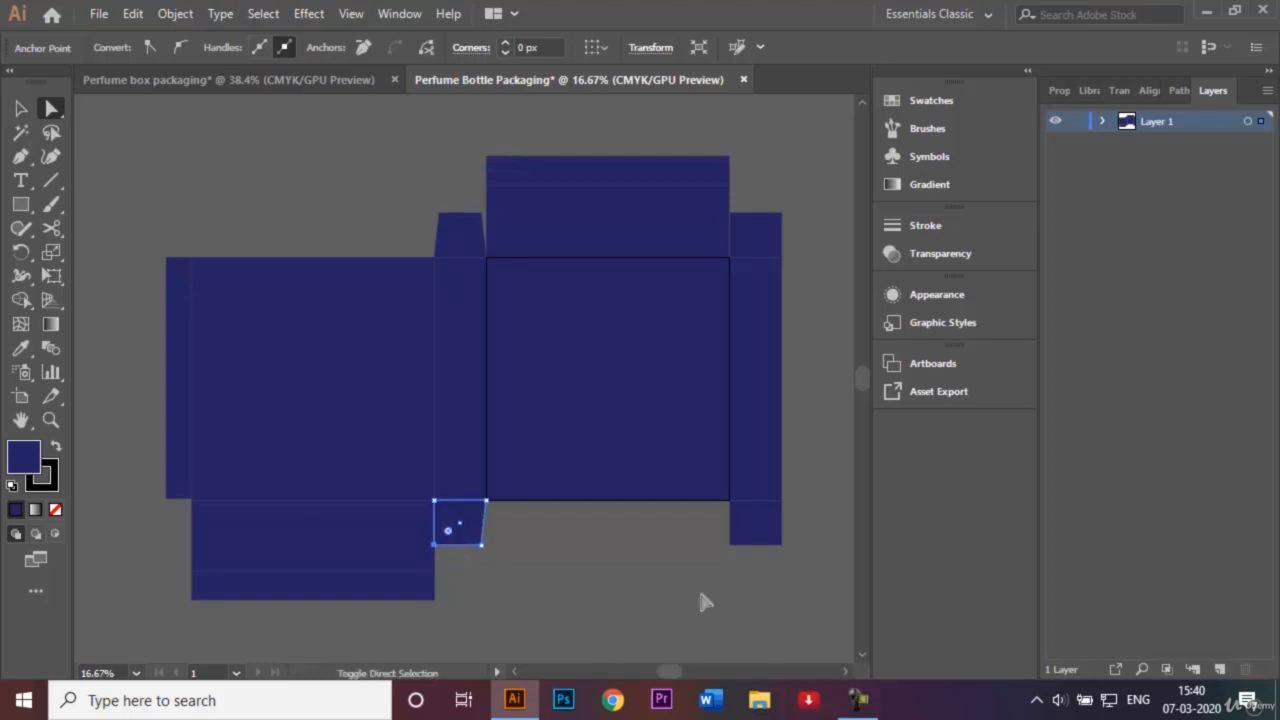
{"action": "key", "text": "shift+Right"}
{"action": "key", "text": "shift+Right"}
{"action": "key", "text": "shift+Right"}
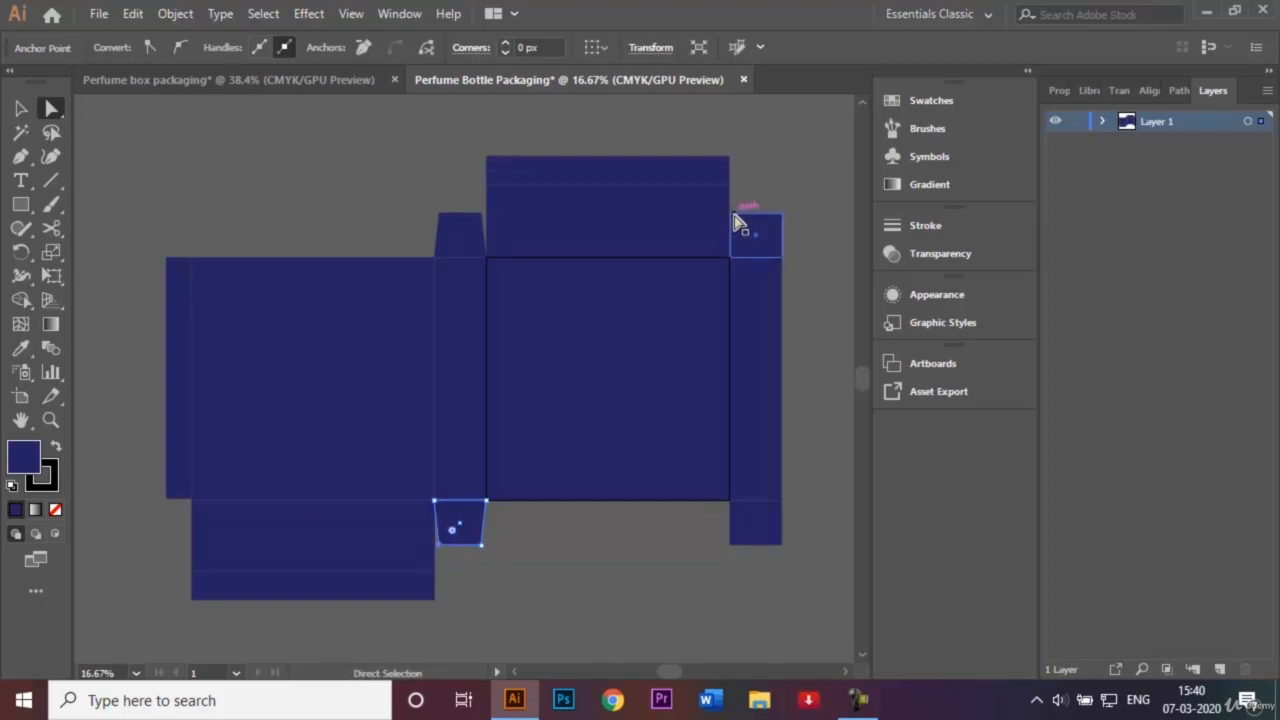
Taper the upper dust flap of the far-right side panel by moving both top corners inward about 20 px.
{"action": "left_click", "coordinate": [782, 214]}
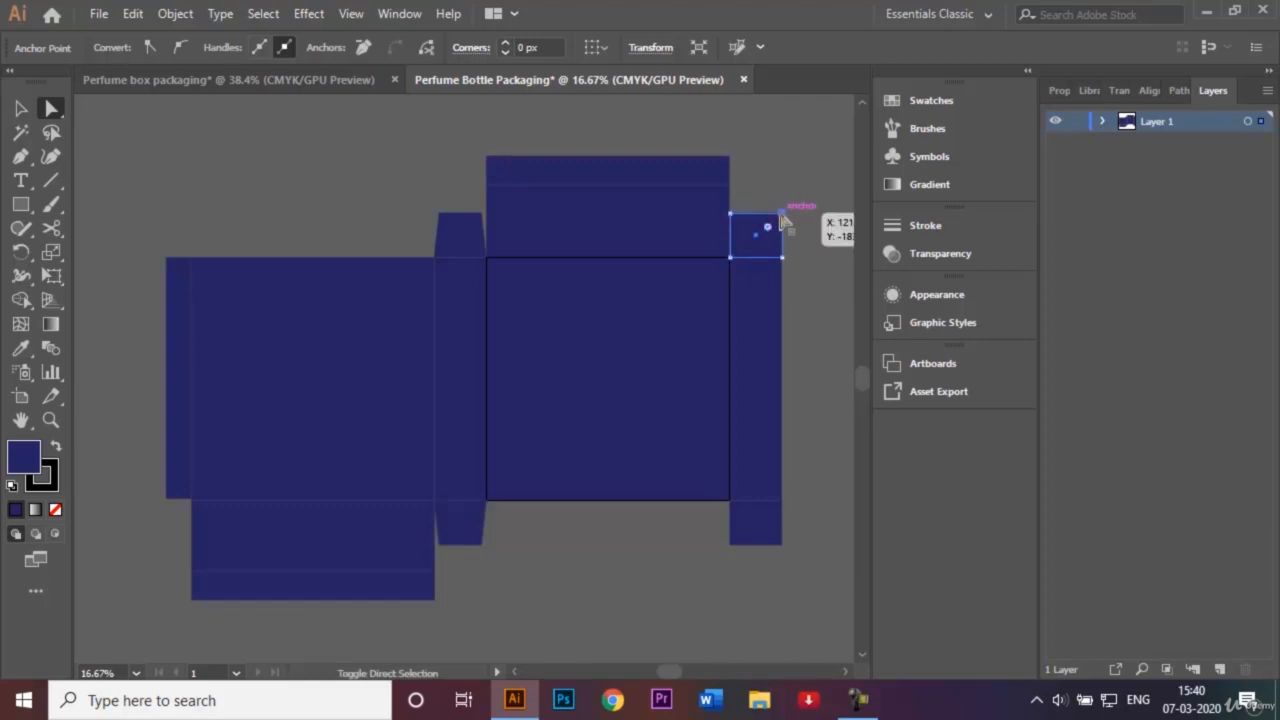
{"action": "key", "text": "shift+Left"}
{"action": "key", "text": "shift+Left"}
{"action": "left_click", "coordinate": [730, 213]}
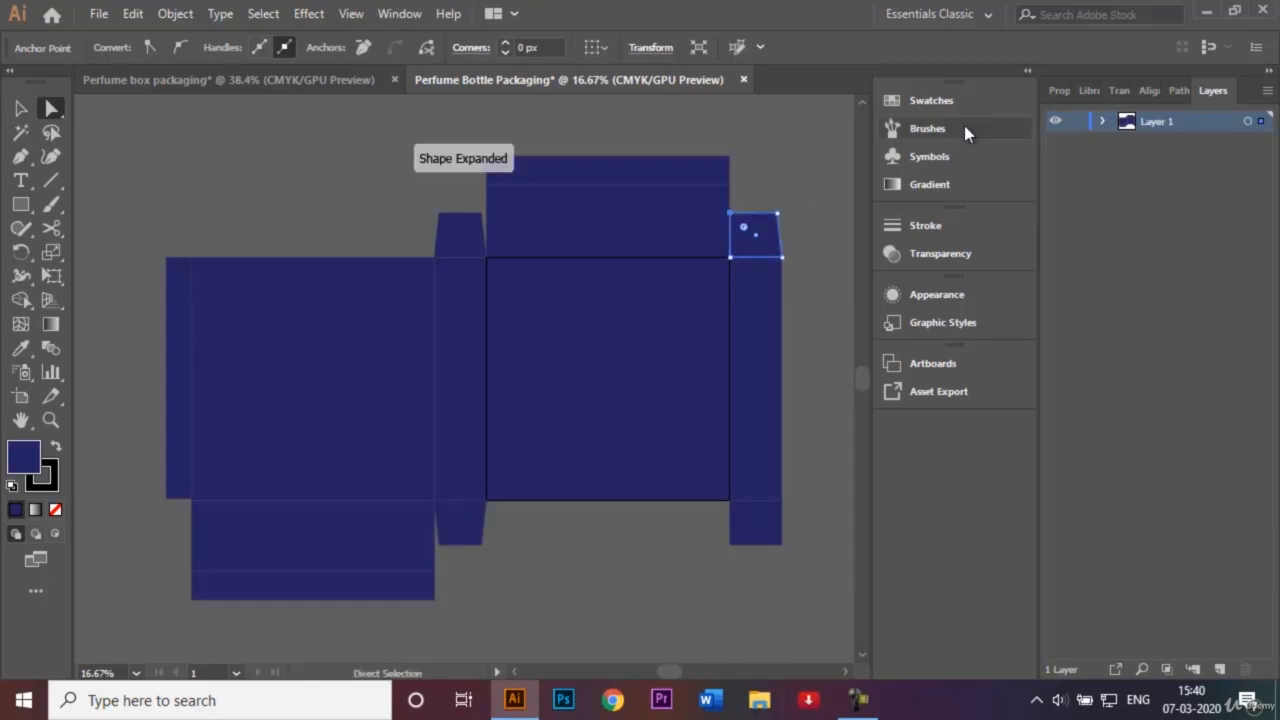
{"action": "key", "text": "shift+Right"}
{"action": "key", "text": "shift+Right"}
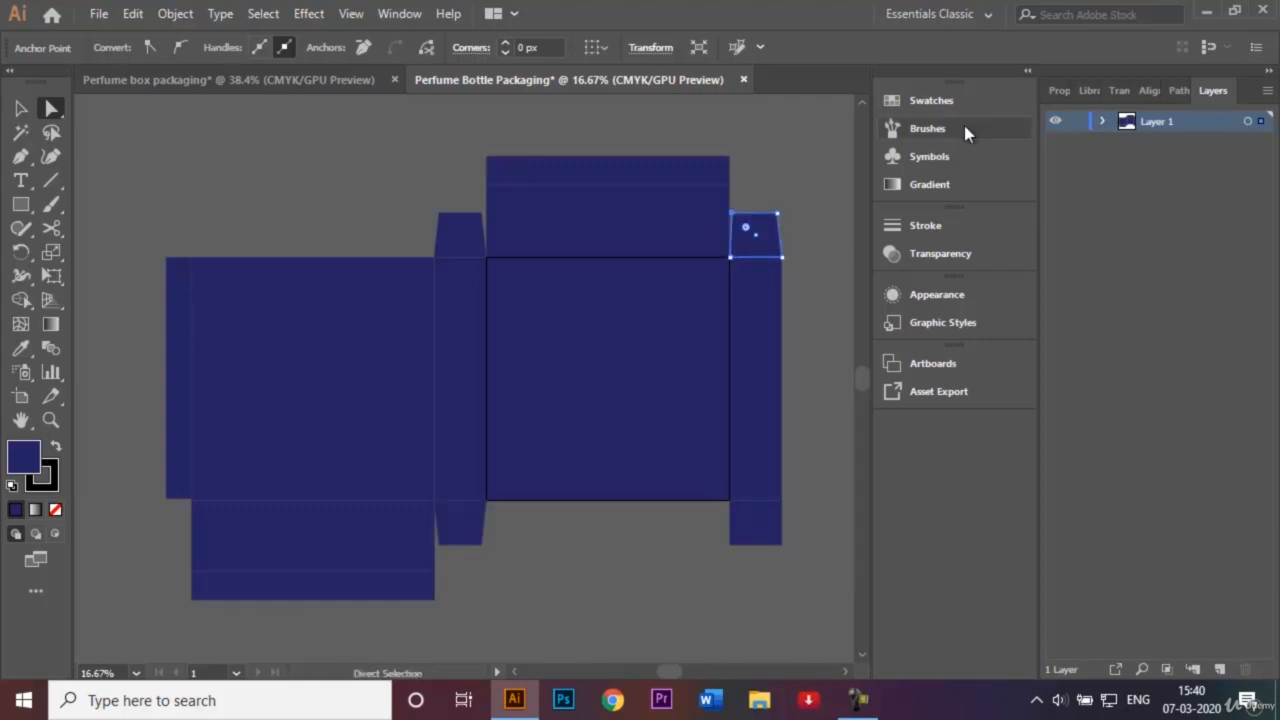
Taper the lower dust flap of the far-right side panel by moving both bottom corners inward about 20 px.
{"action": "right_click", "coordinate": [731, 546]}
{"action": "left_click", "coordinate": [731, 552]}
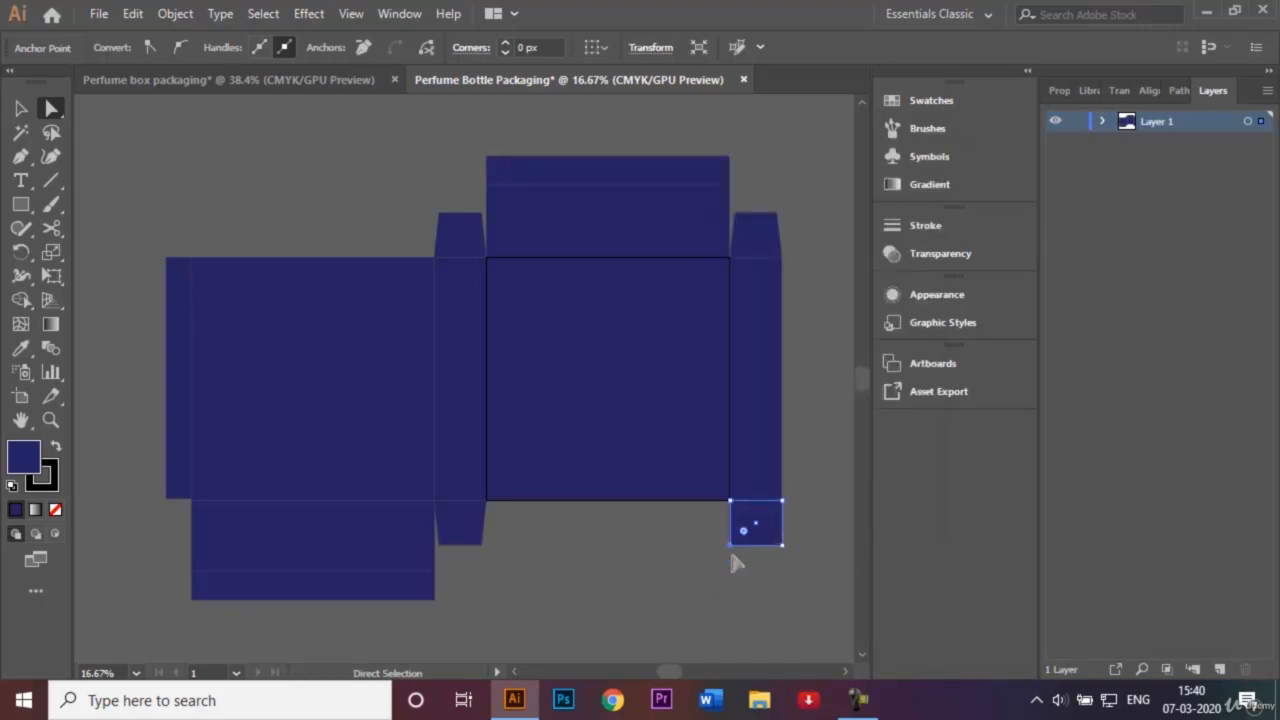
{"action": "key", "text": "shift+Right"}
{"action": "key", "text": "shift+Right"}
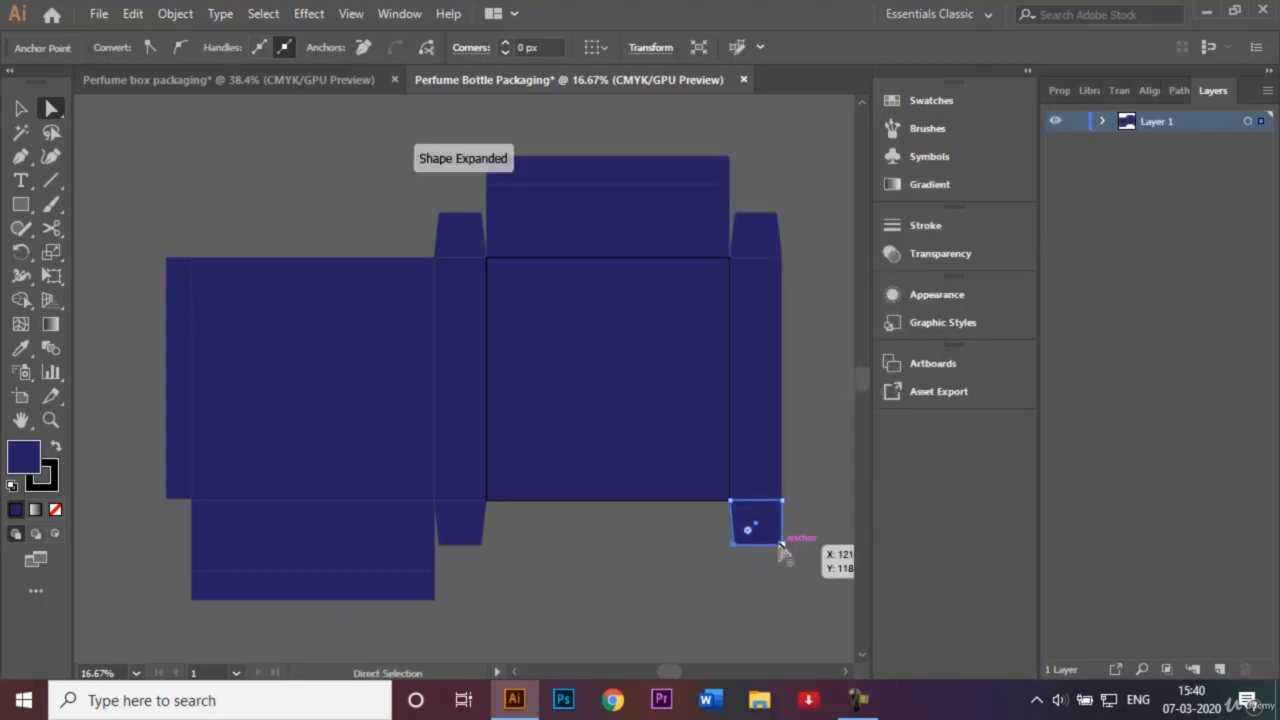
{"action": "left_click", "coordinate": [780, 545]}
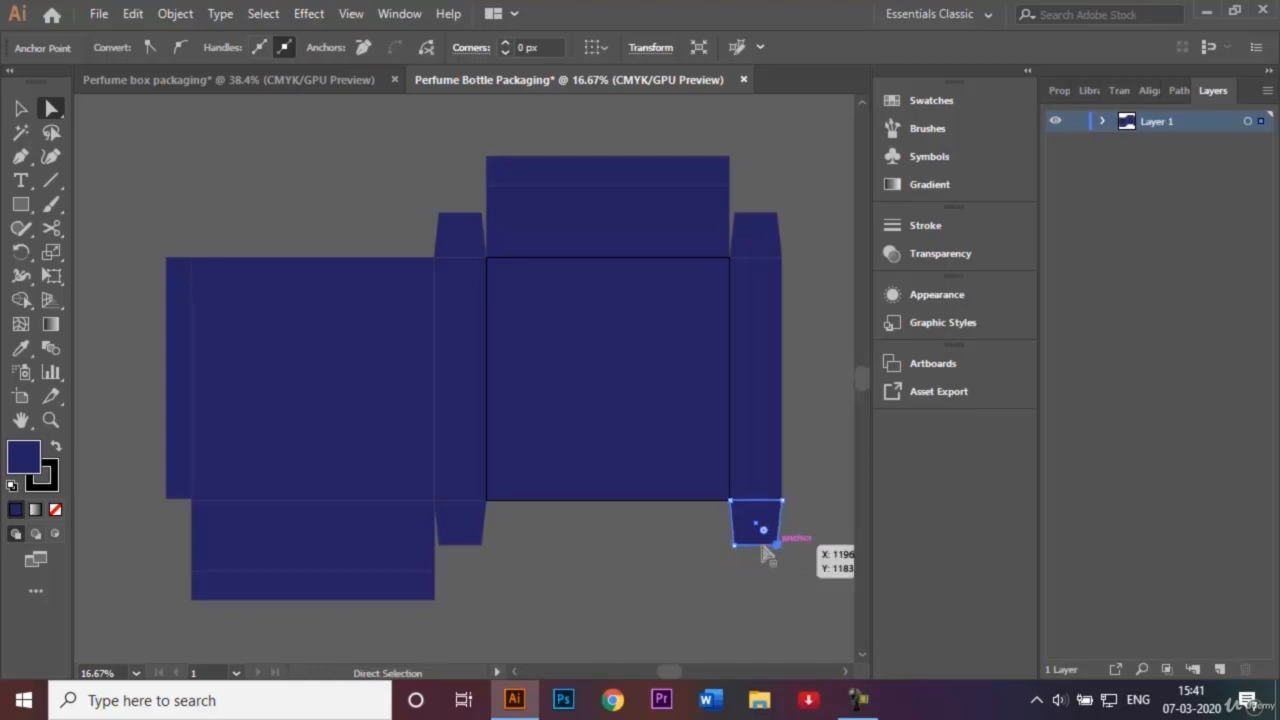
Taper the narrow glue flap by moving its outer upper corner down and its outer lower corner up about 20 px.
{"action": "left_click", "coordinate": [166, 258]}
{"action": "left_click", "coordinate": [166, 497], "text": "shift"}
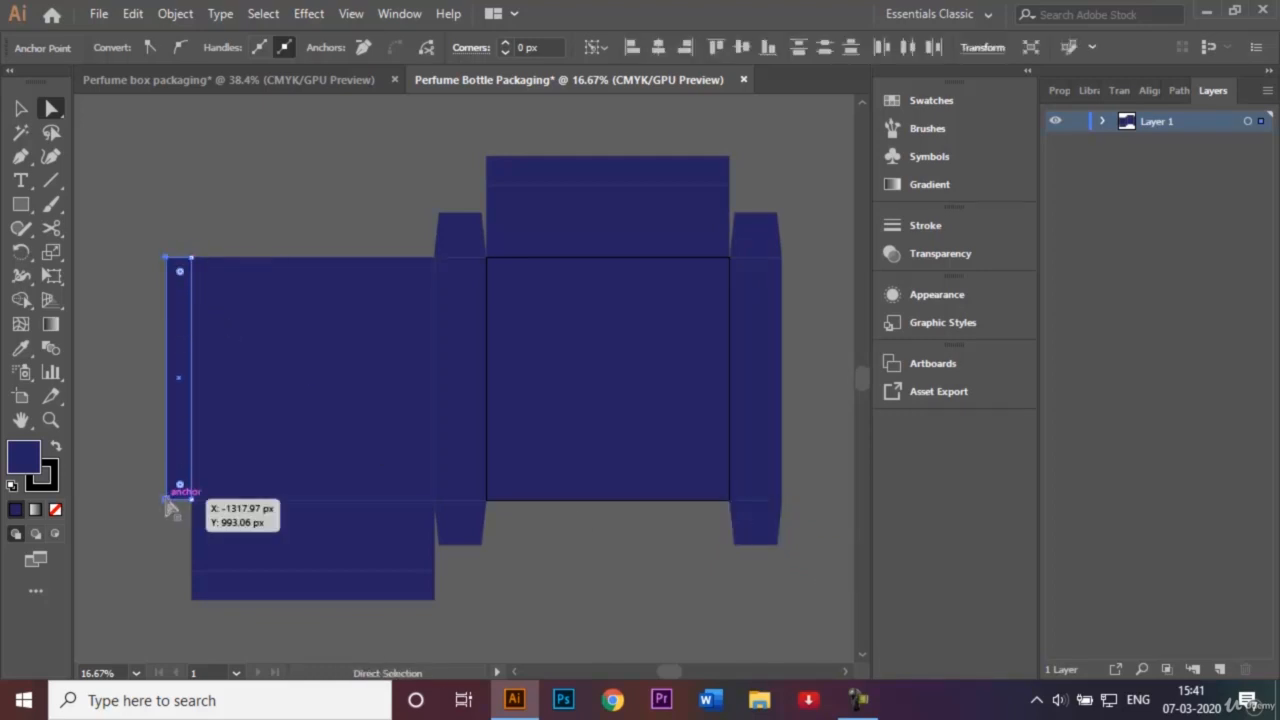
{"action": "left_click", "coordinate": [131, 199]}
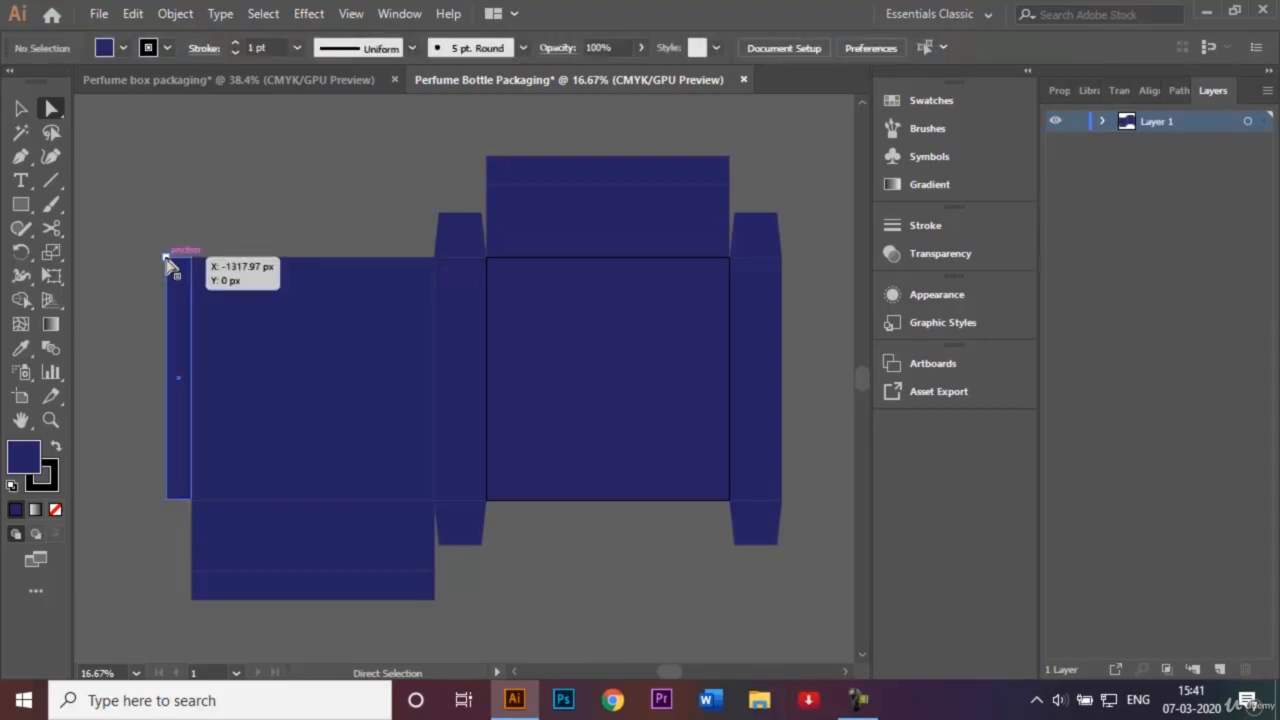
{"action": "left_click", "coordinate": [166, 257]}
{"action": "key", "text": "shift+Down"}
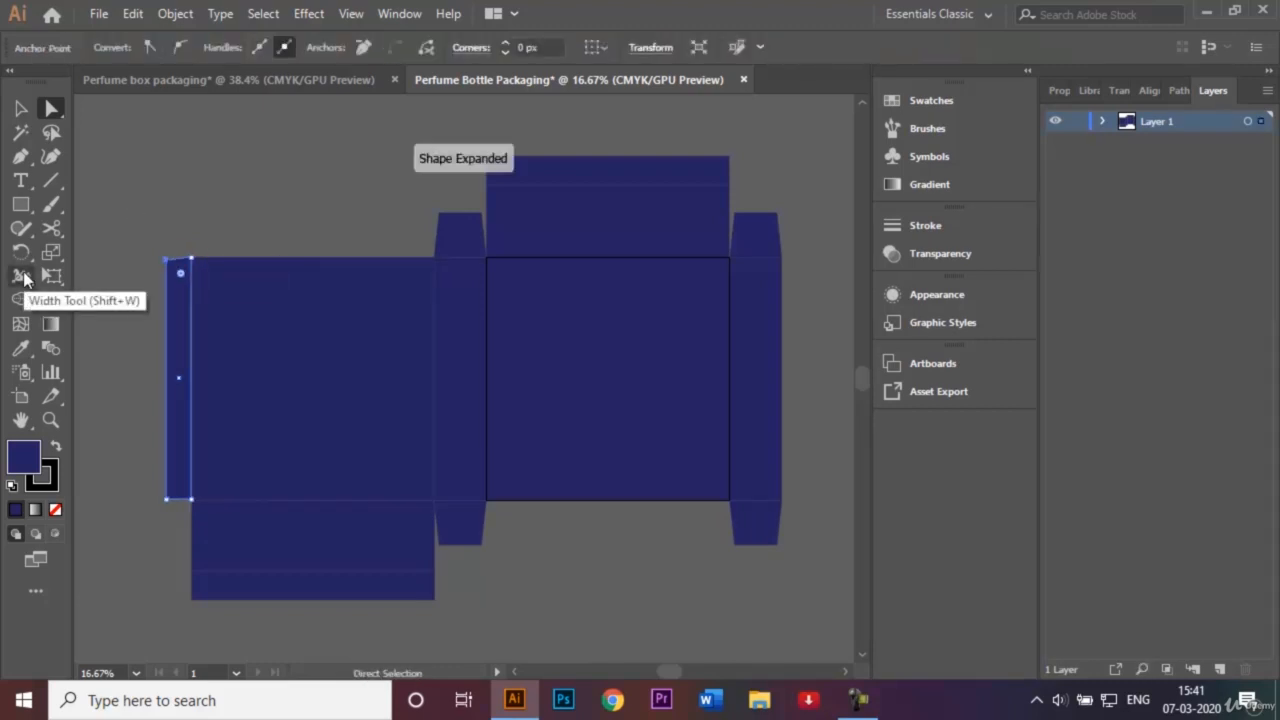
{"action": "left_click", "coordinate": [167, 497]}
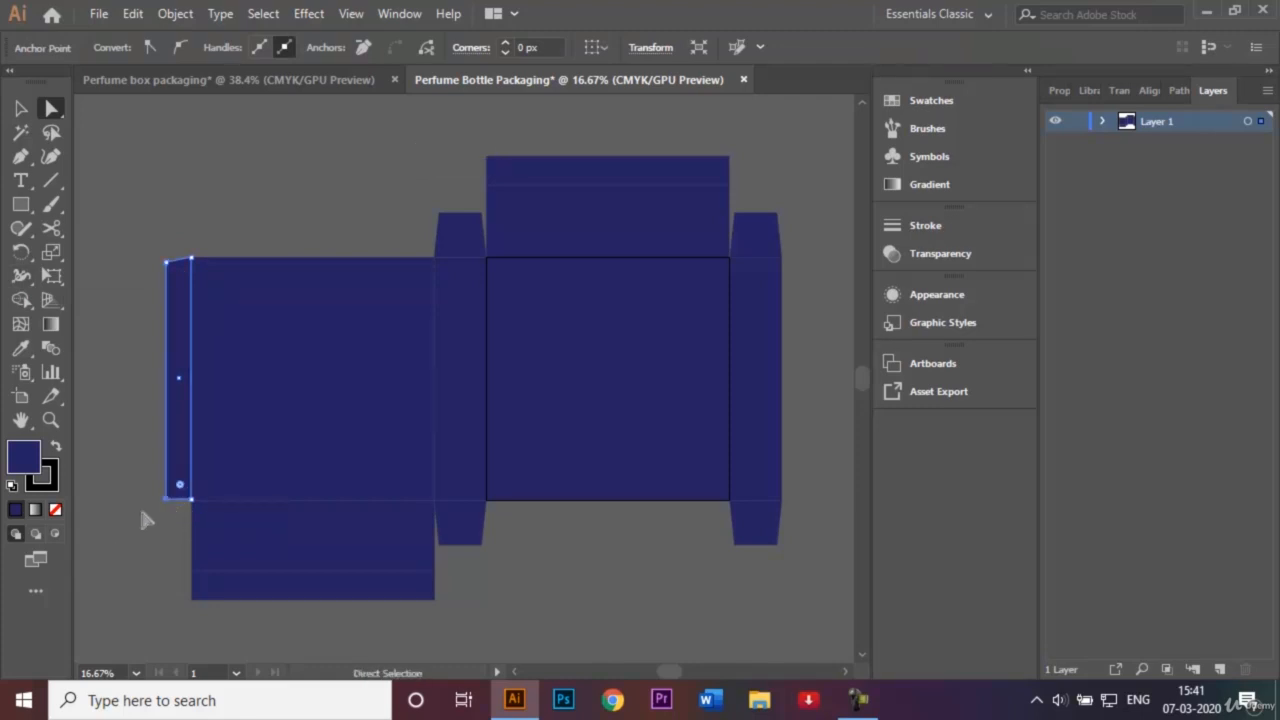
{"action": "key", "text": "shift+Up"}
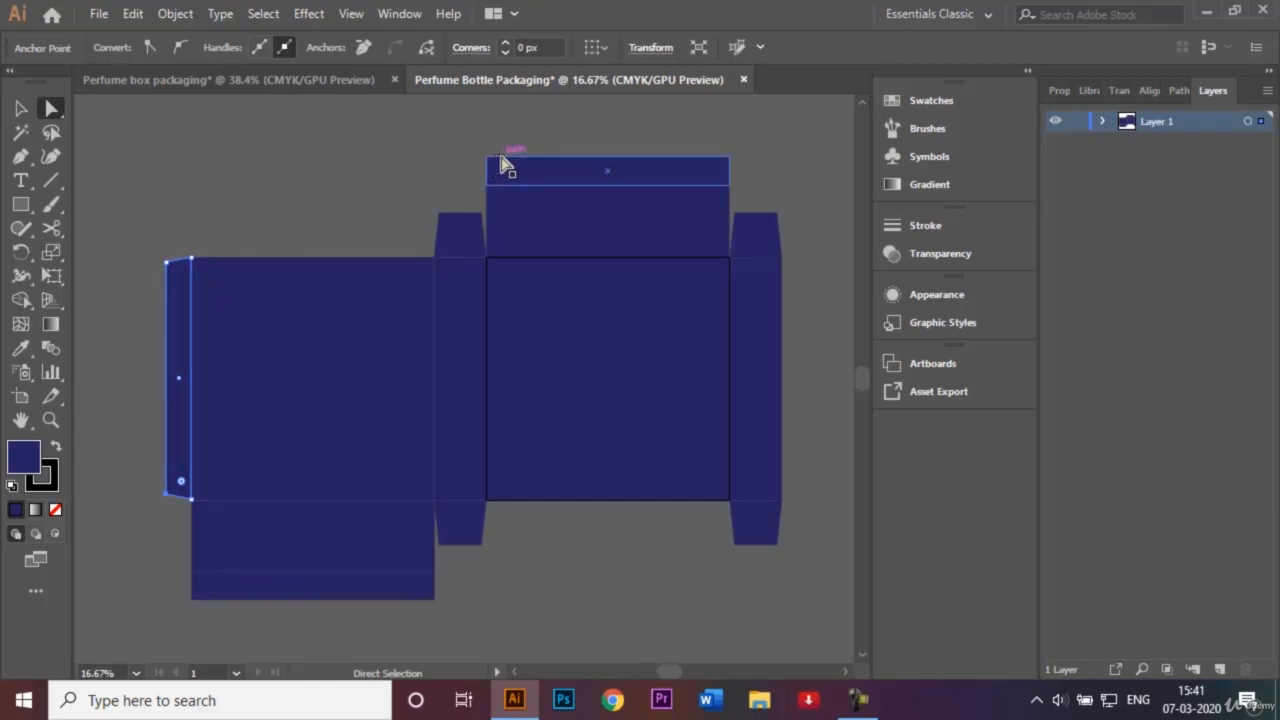
Round the outer corners of both tuck flaps to a 119.31 px radius and leave nothing selected.
{"action": "left_click", "coordinate": [199, 600]}
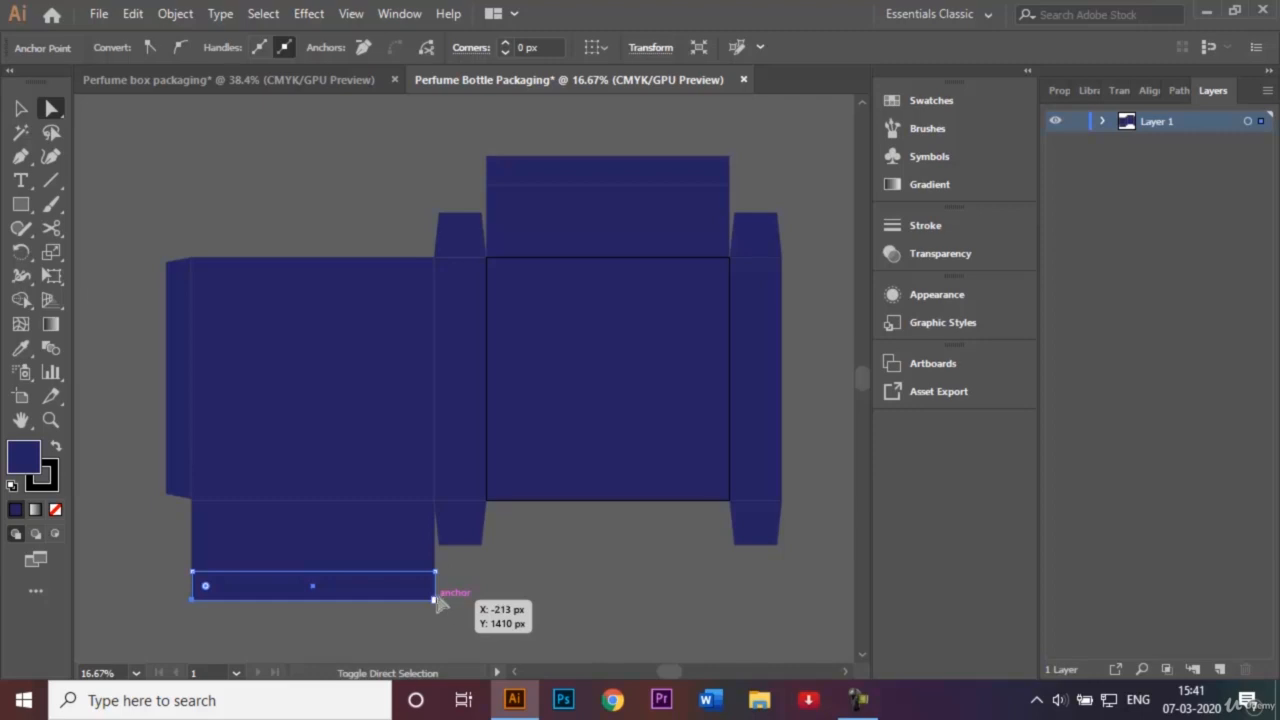
{"action": "left_click", "coordinate": [490, 164], "text": "shift"}
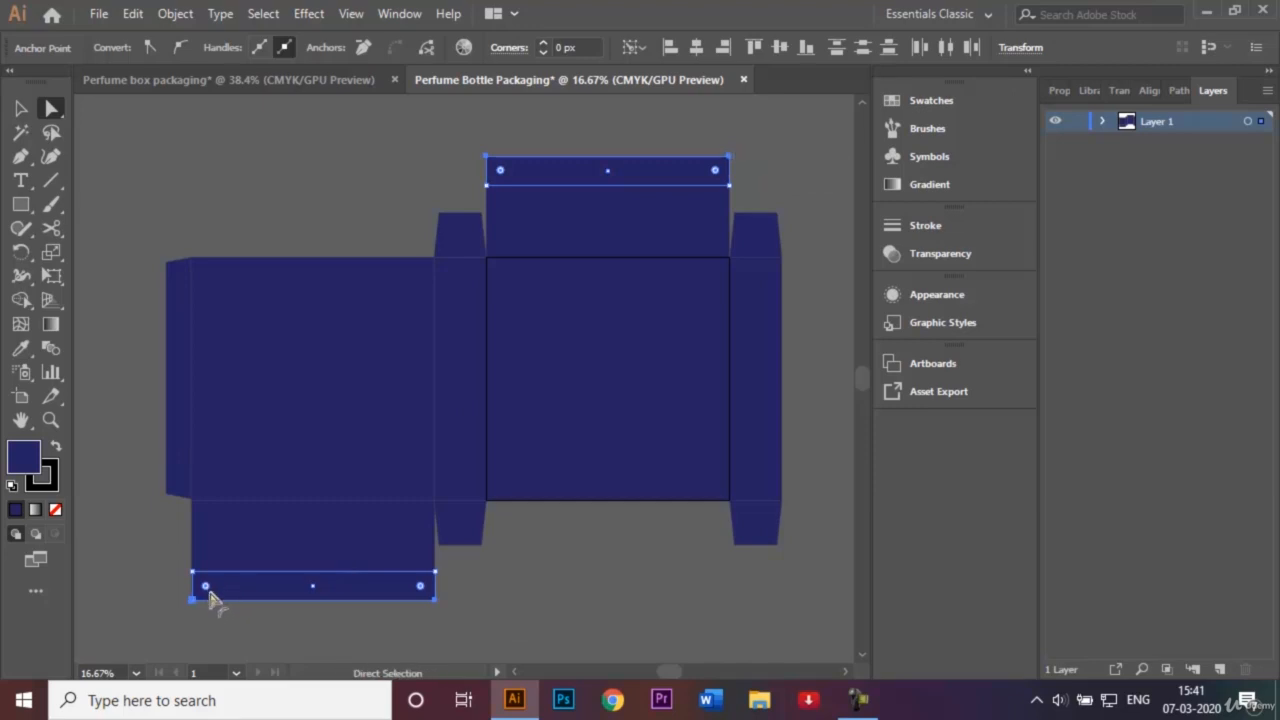
{"action": "left_click_drag", "start_coordinate": [206, 590], "coordinate": [222, 557]}
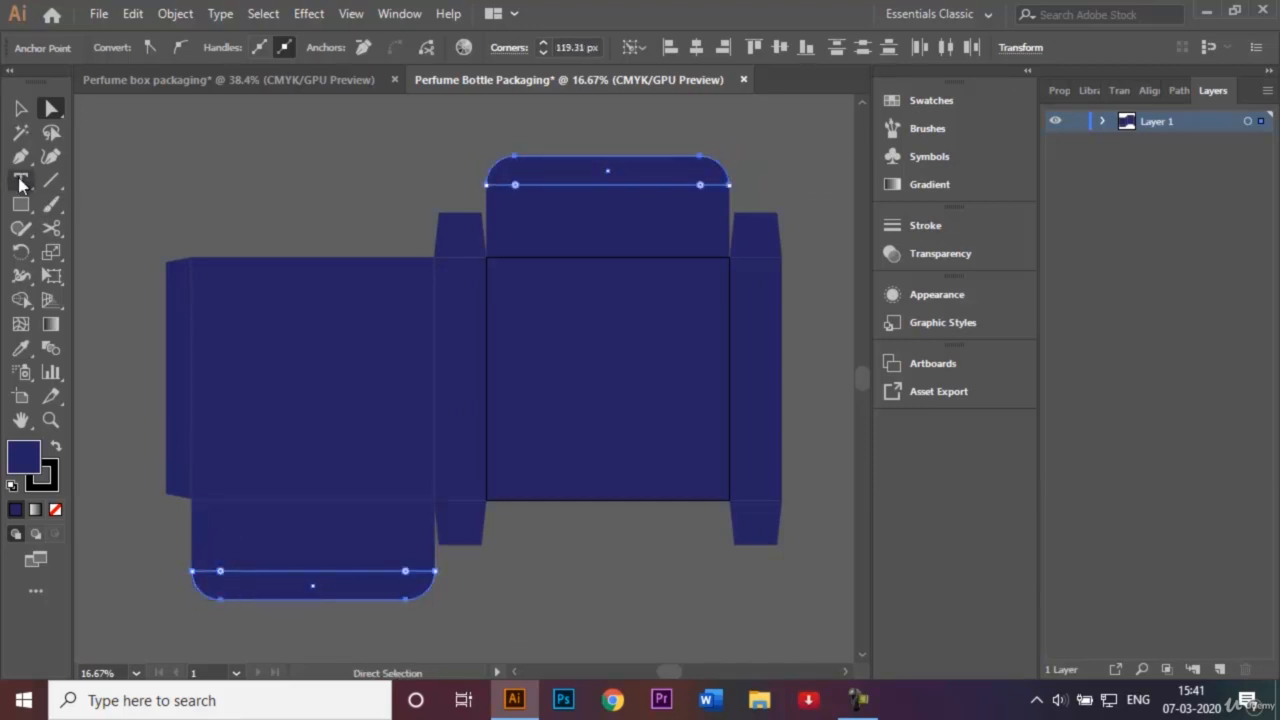
{"action": "left_click", "coordinate": [21, 108]}
{"action": "left_click", "coordinate": [248, 146]}
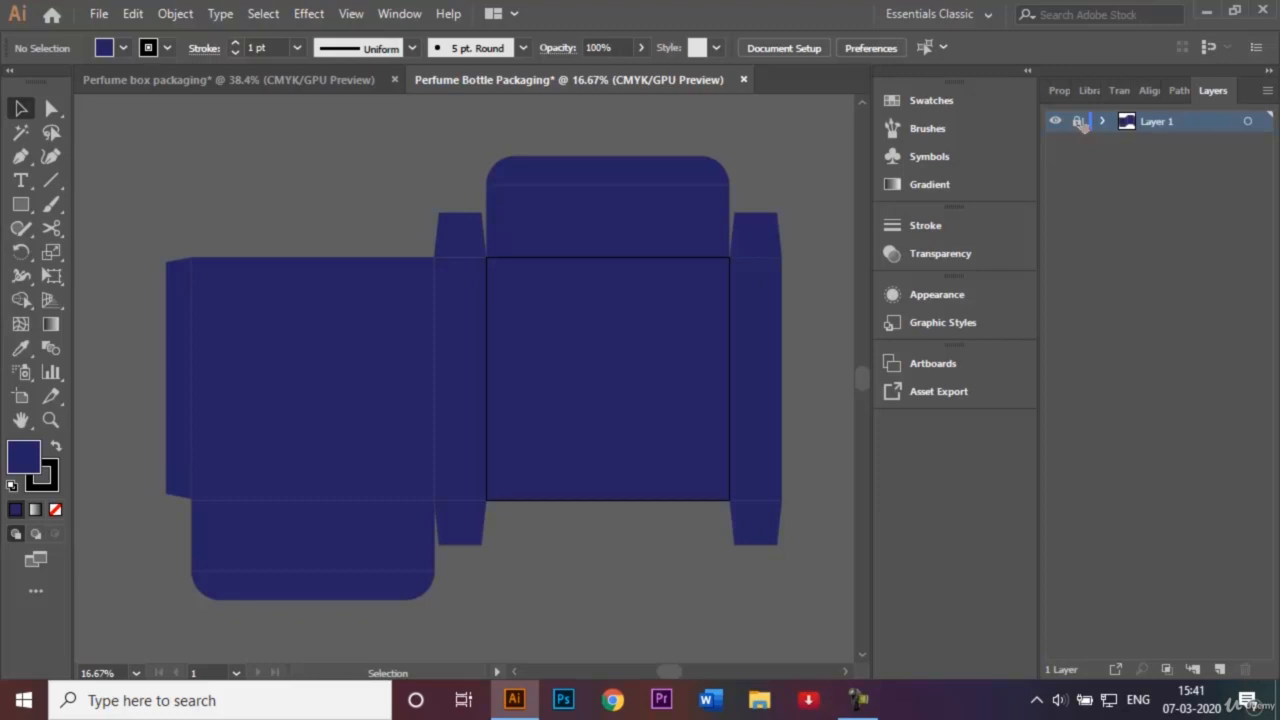
Lock the layer that holds the box panels and rename it Template.
{"action": "double_click", "coordinate": [1178, 123]}
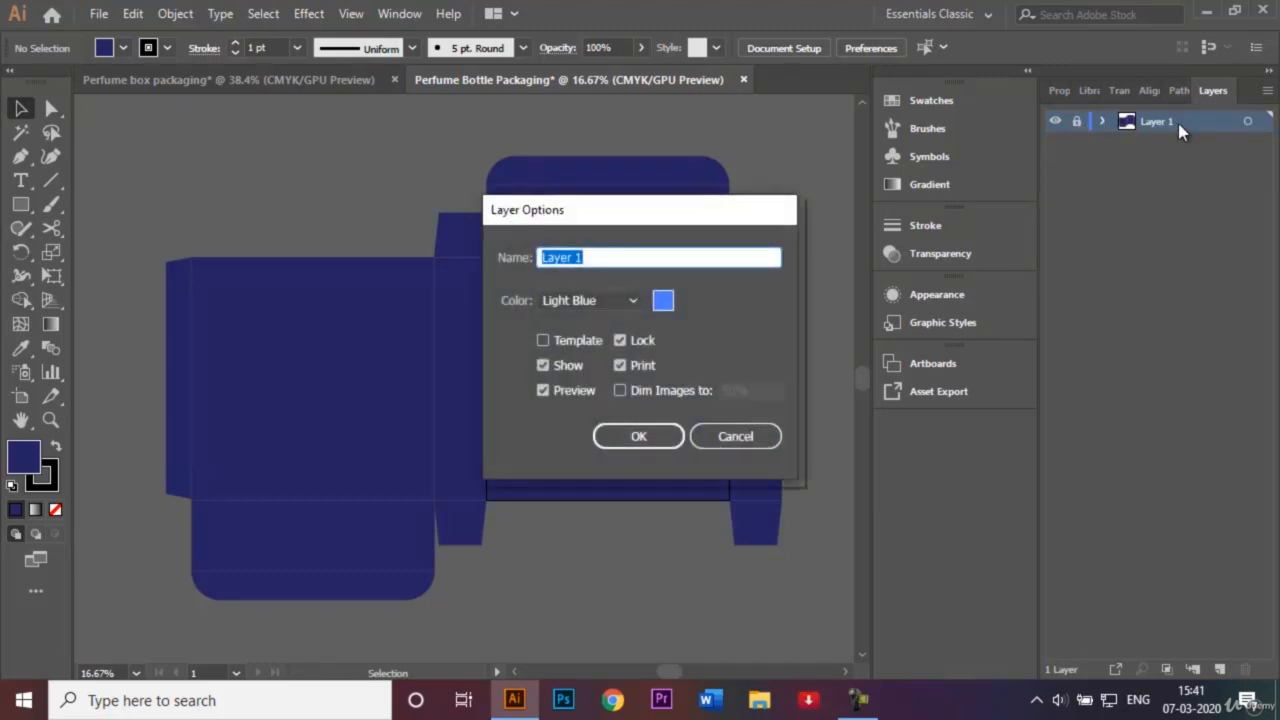
{"action": "key", "text": "BackSpace"}
{"action": "type", "text": "Template"}
{"action": "key", "text": "Return"}
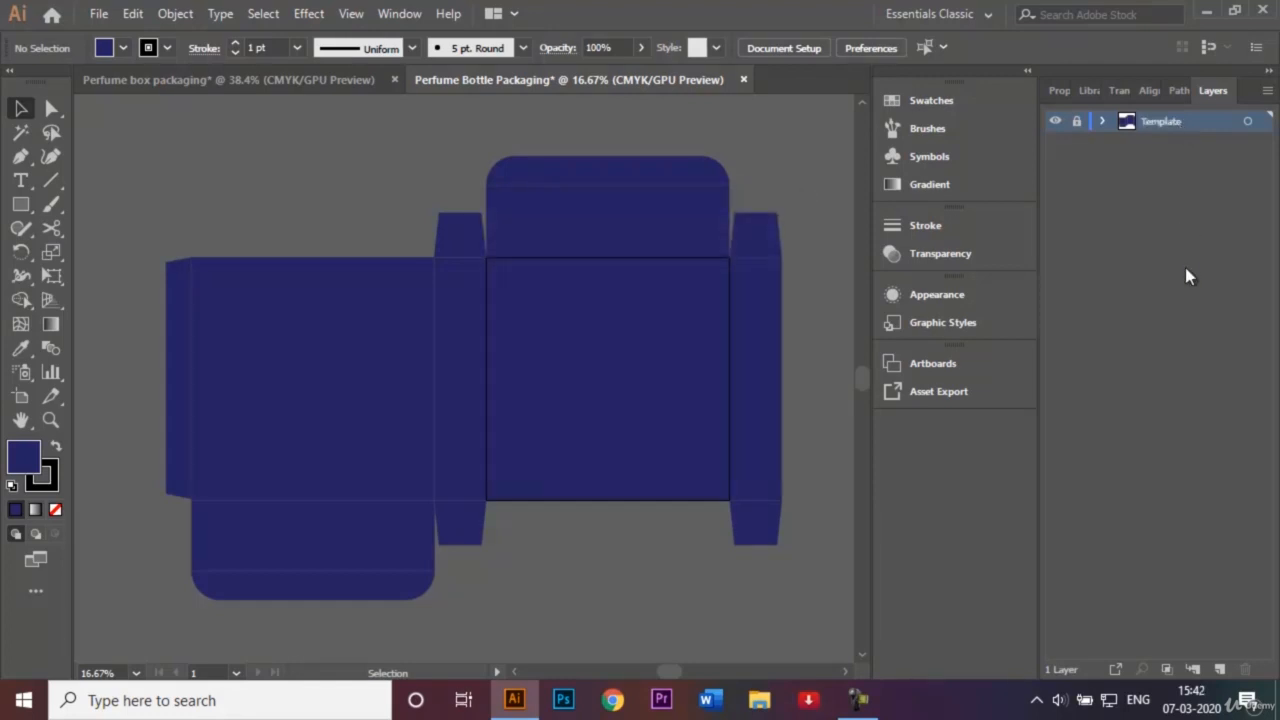
Create a new layer above the Template layer and name it Graphics.
{"action": "left_click", "coordinate": [1219, 669]}
{"action": "double_click", "coordinate": [1160, 118]}
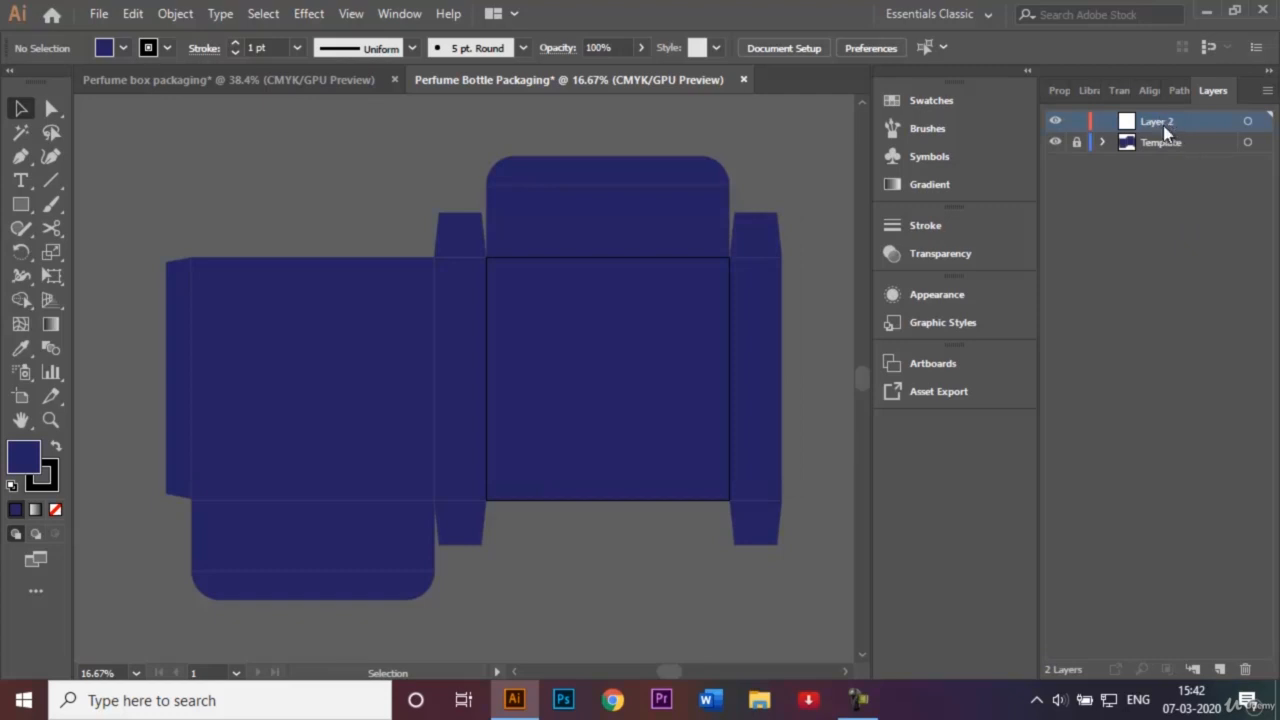
{"action": "key", "text": "BackSpace"}
{"action": "type", "text": "Graphics"}
{"action": "left_click", "coordinate": [1124, 256]}
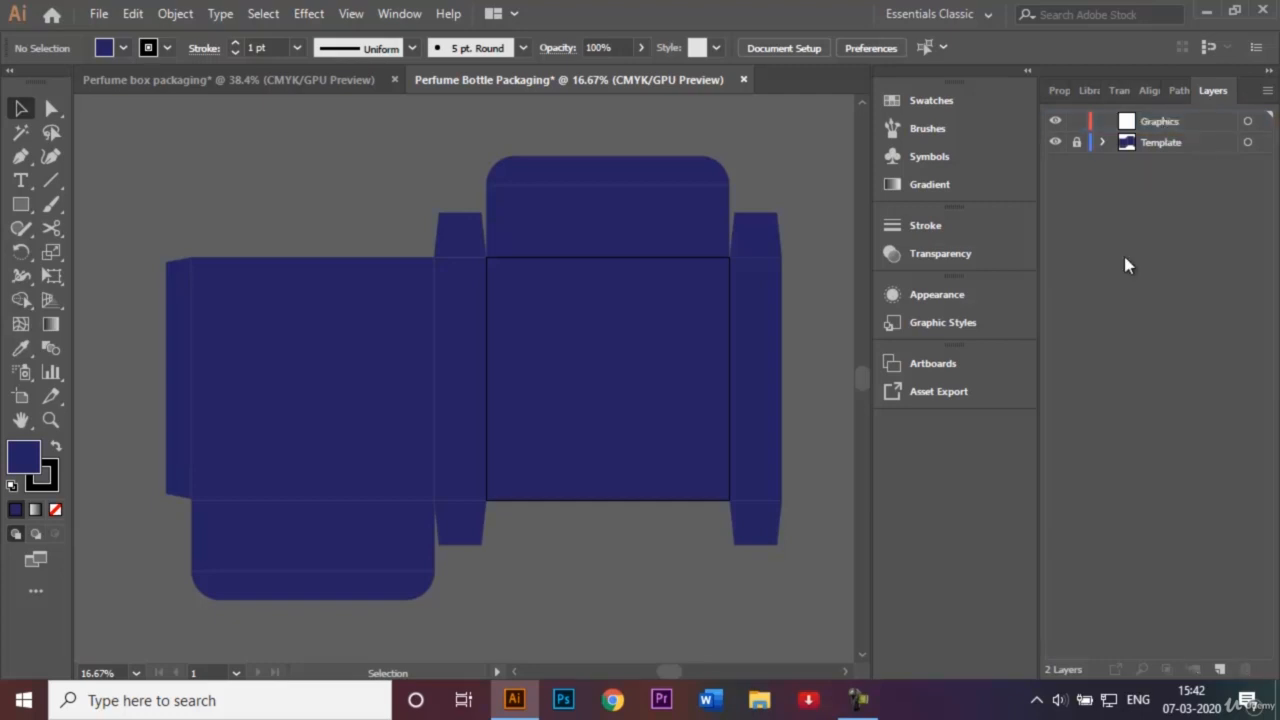
Check the logo and name placement in the reference layout, and set the default stroke color to white in the template document.
{"action": "left_click", "coordinate": [305, 82]}
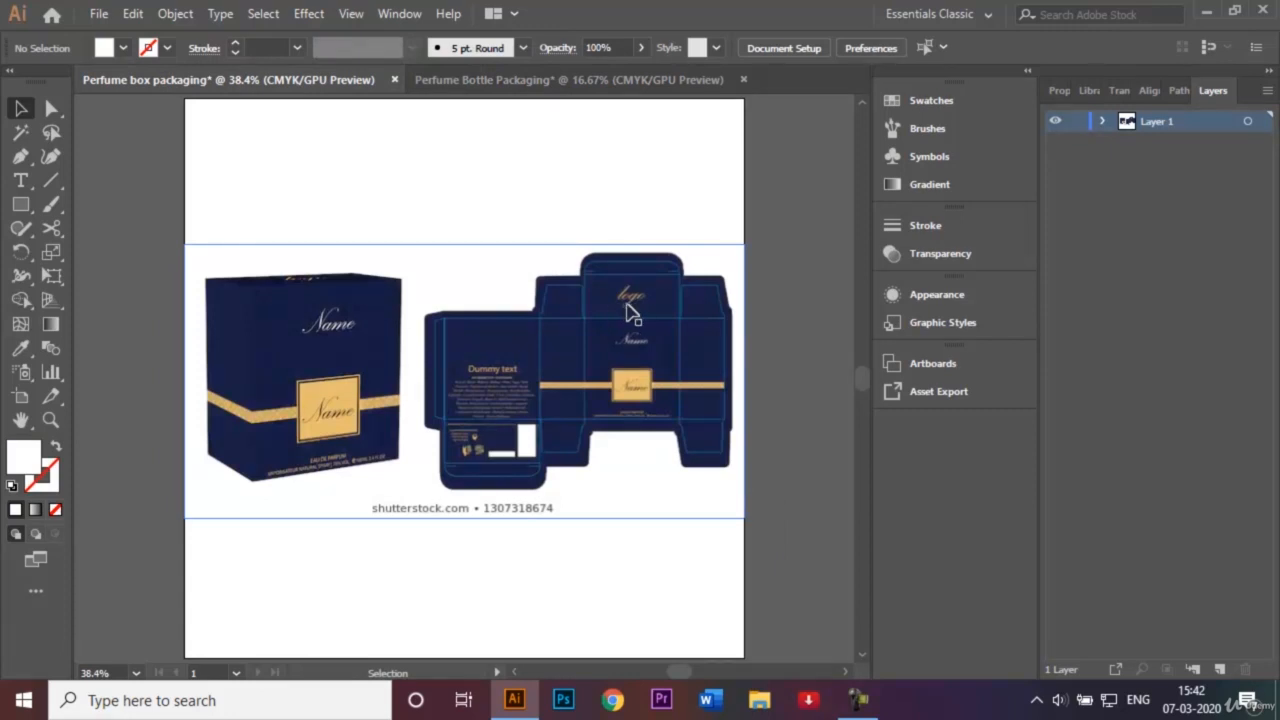
{"action": "left_click", "coordinate": [559, 86]}
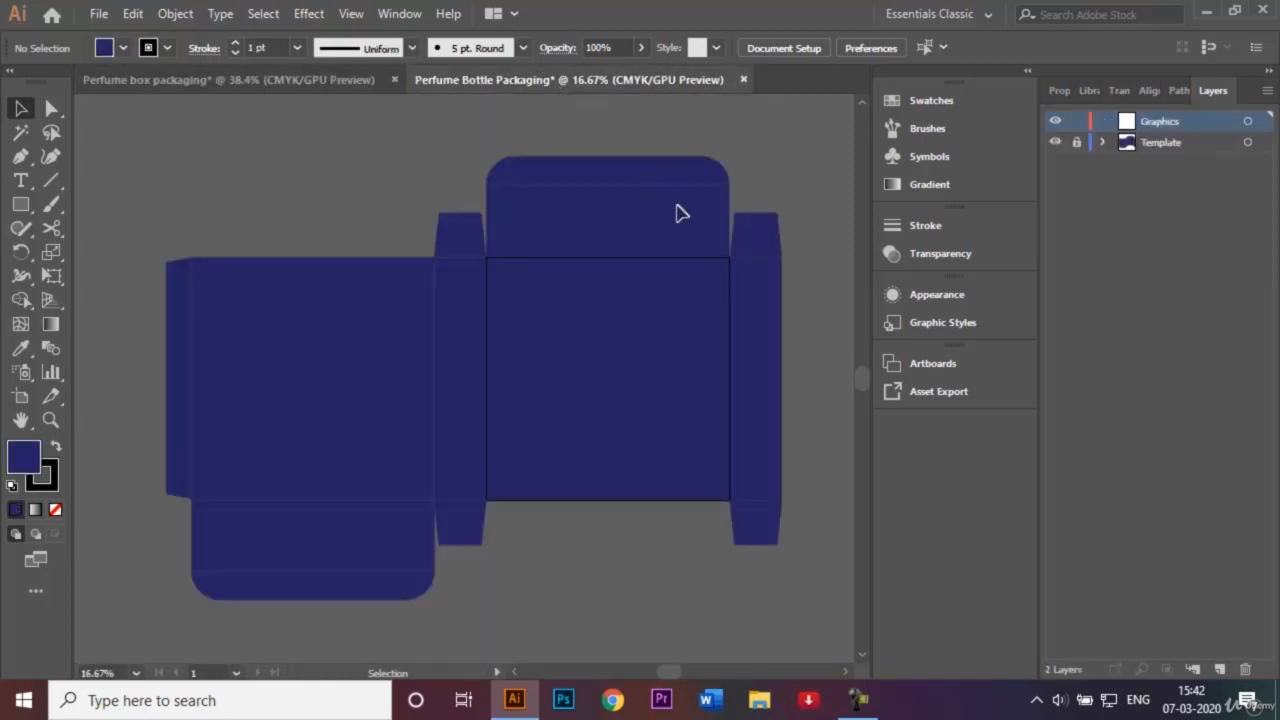
{"action": "left_click", "coordinate": [843, 673]}
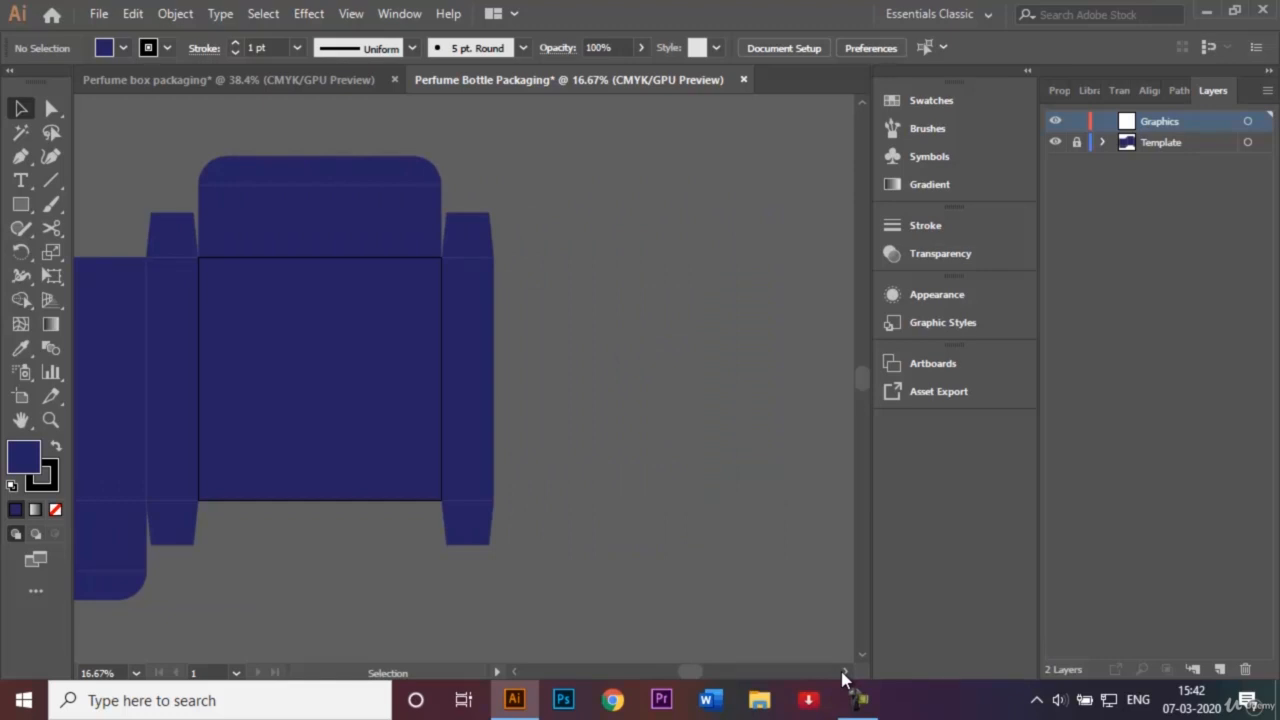
{"action": "left_click", "coordinate": [172, 49]}
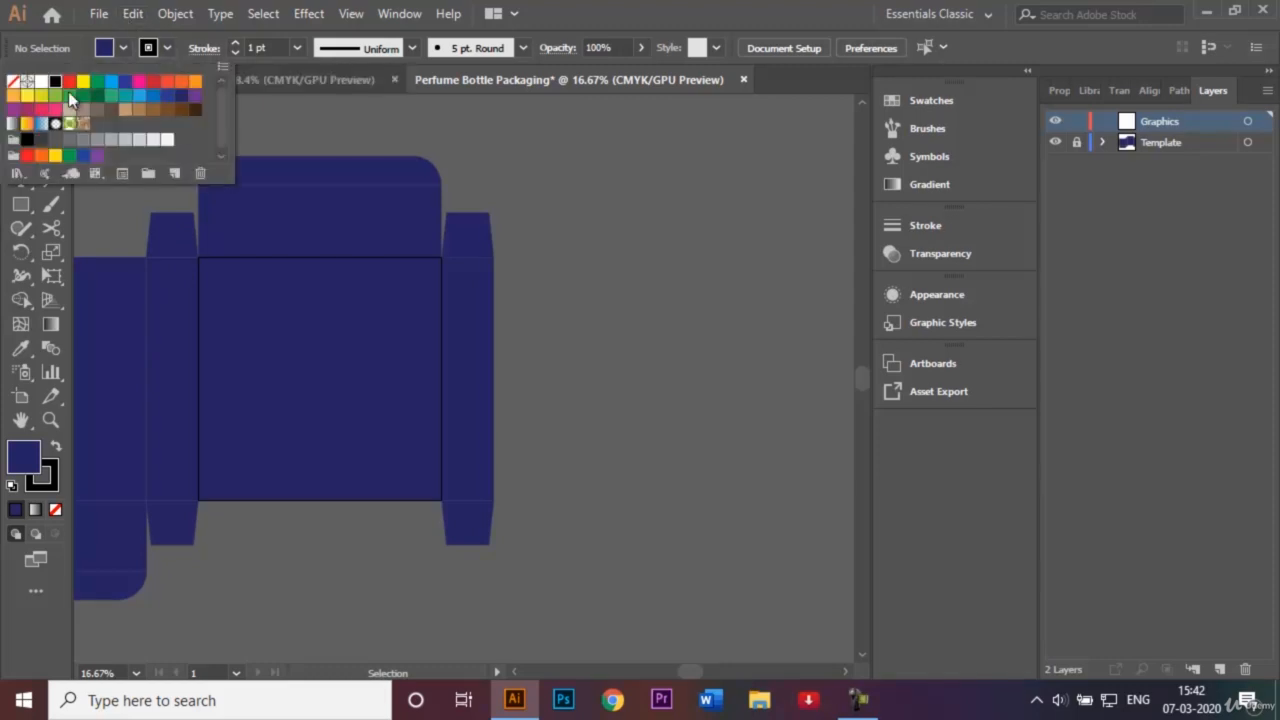
{"action": "left_click", "coordinate": [14, 81]}
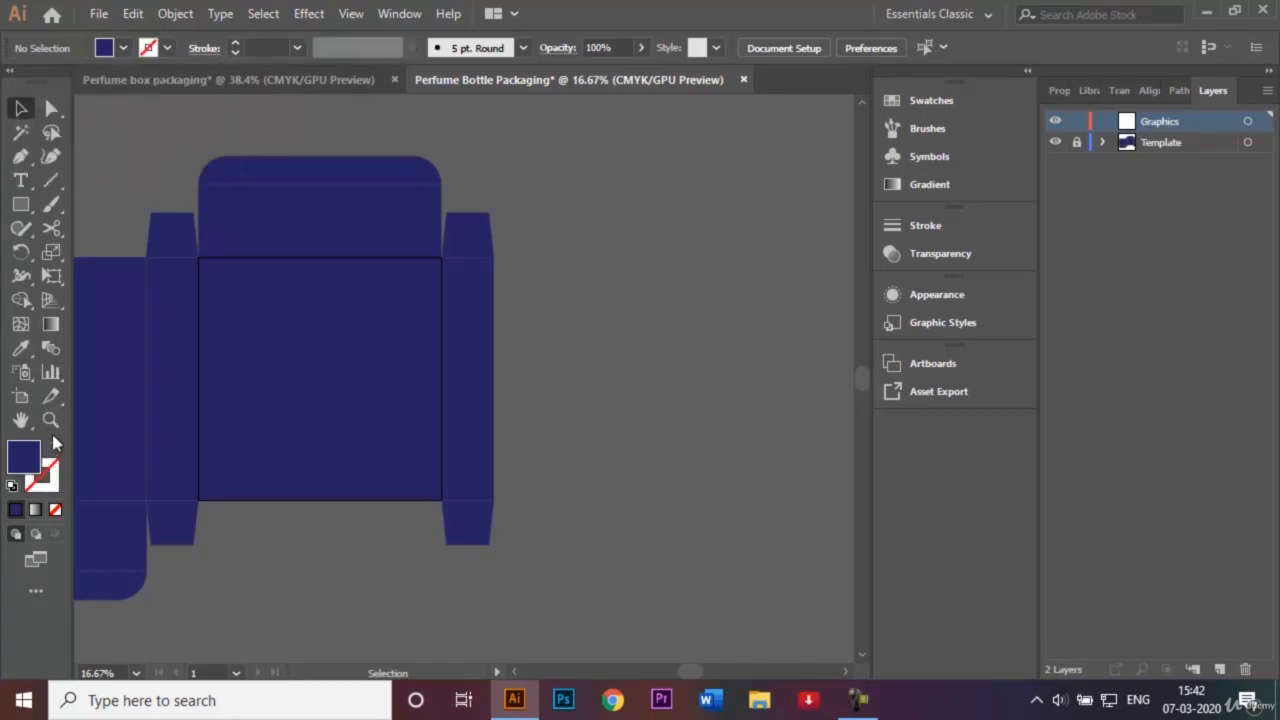
{"action": "left_click", "coordinate": [167, 48]}
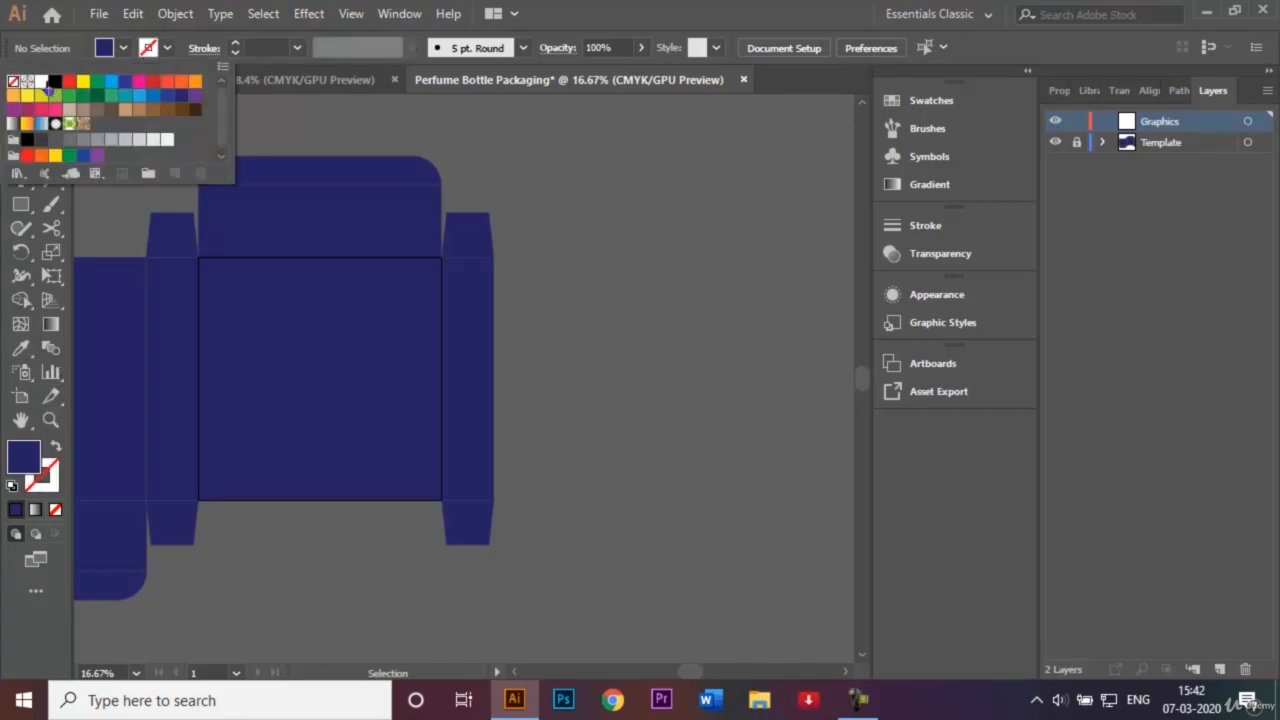
{"action": "left_click", "coordinate": [42, 82]}
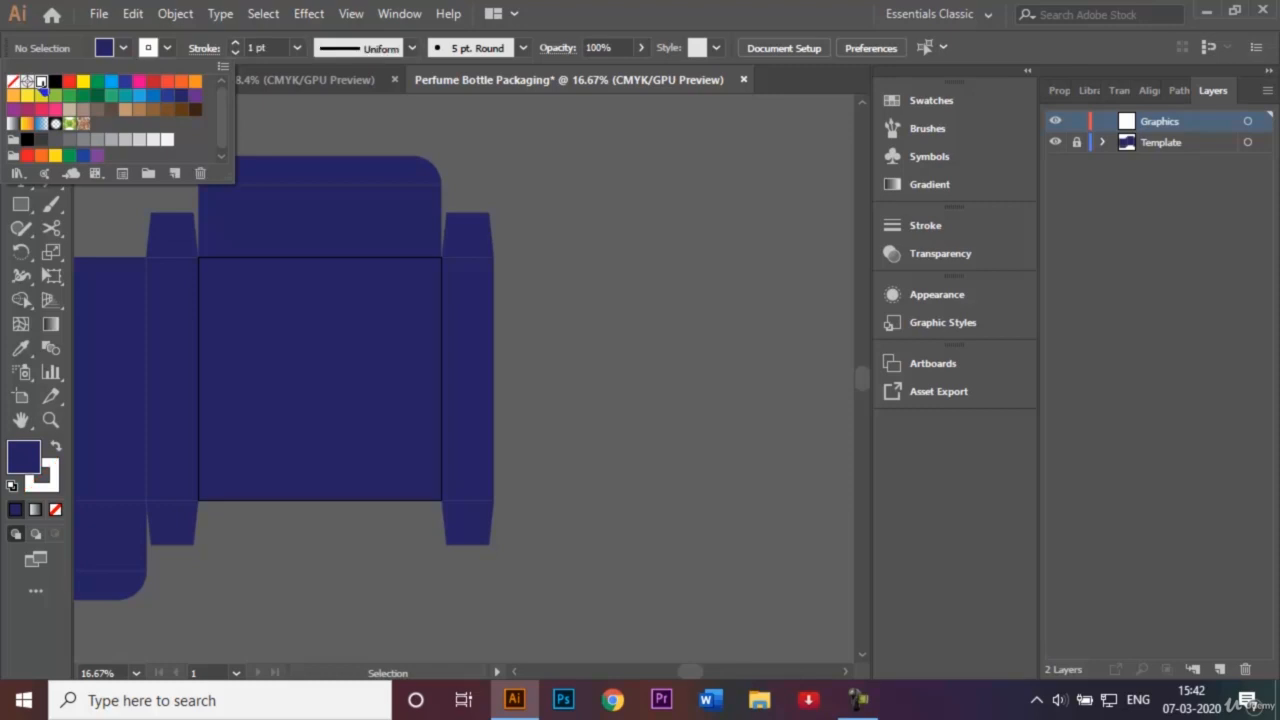
Set the default fill color to none, with nothing selected.
{"action": "left_click", "coordinate": [123, 48]}
{"action": "left_click", "coordinate": [12, 82]}
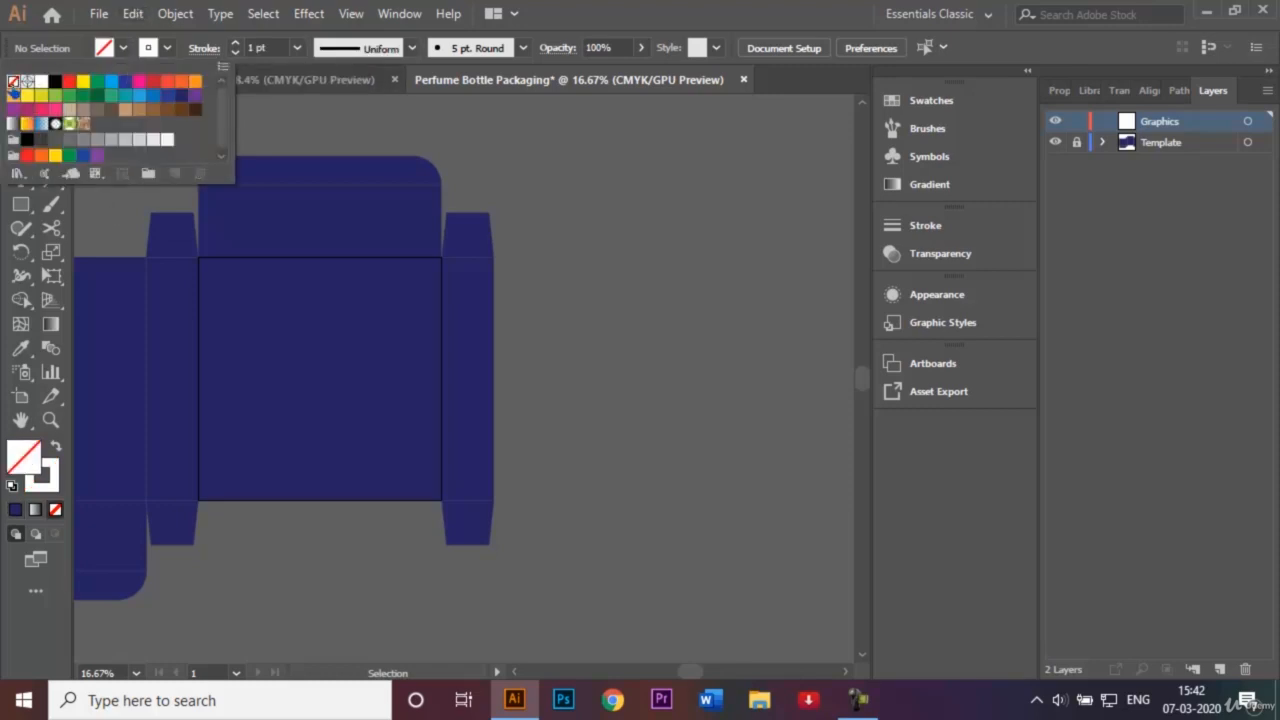
{"action": "left_click", "coordinate": [575, 243]}
Create a 50 px by 50 px circle on the empty canvas beside the box template and deselect it.
{"action": "left_click", "coordinate": [20, 204]}
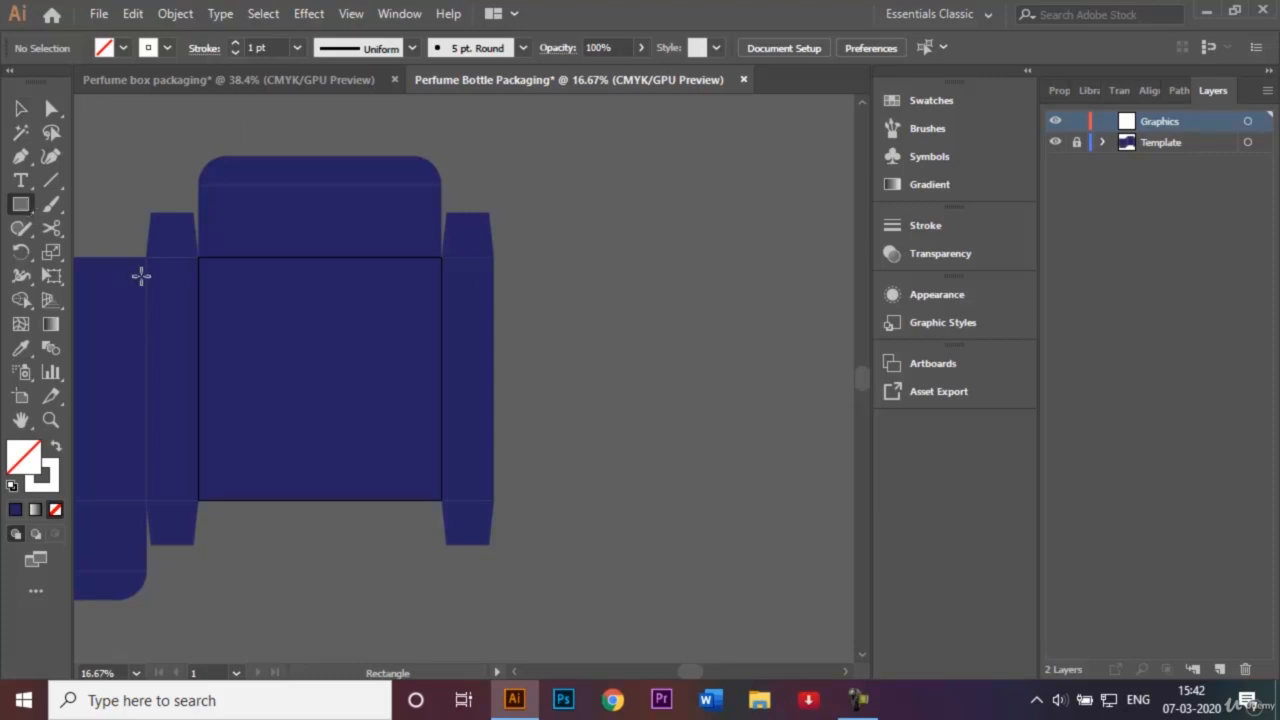
{"action": "left_click_drag", "start_coordinate": [24, 208], "coordinate": [120, 252]}
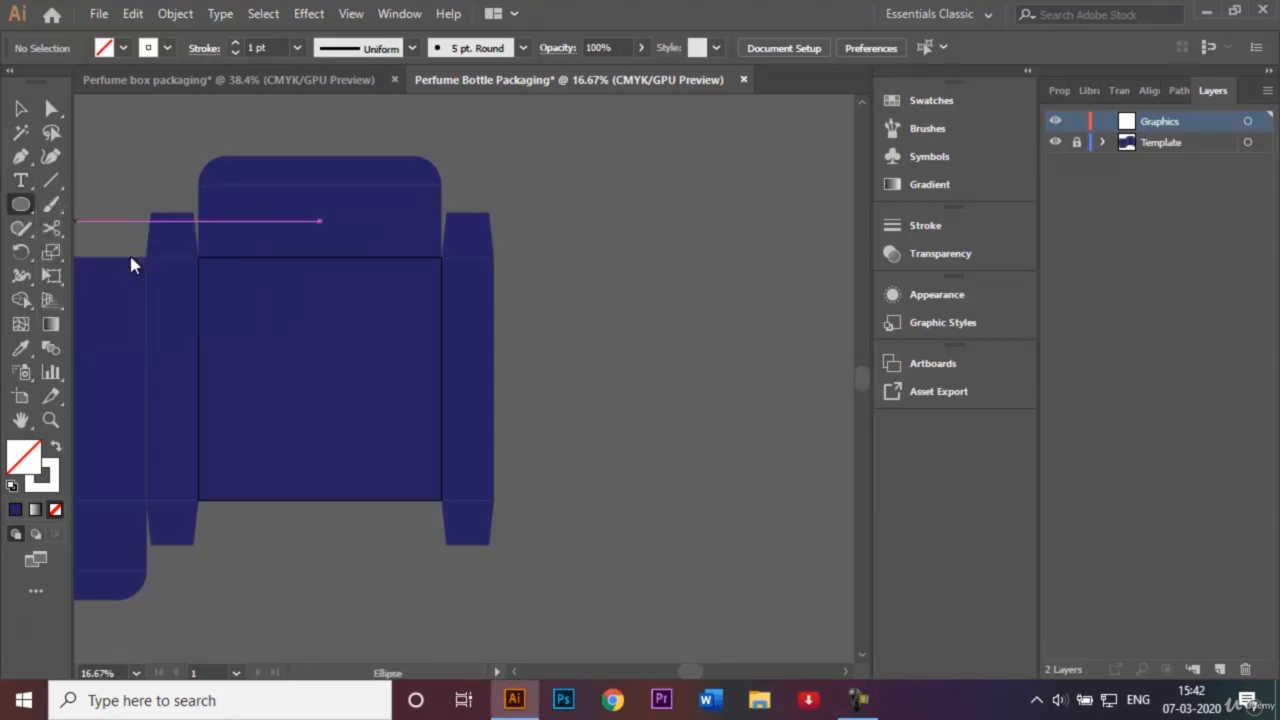
{"action": "left_click", "coordinate": [676, 379]}
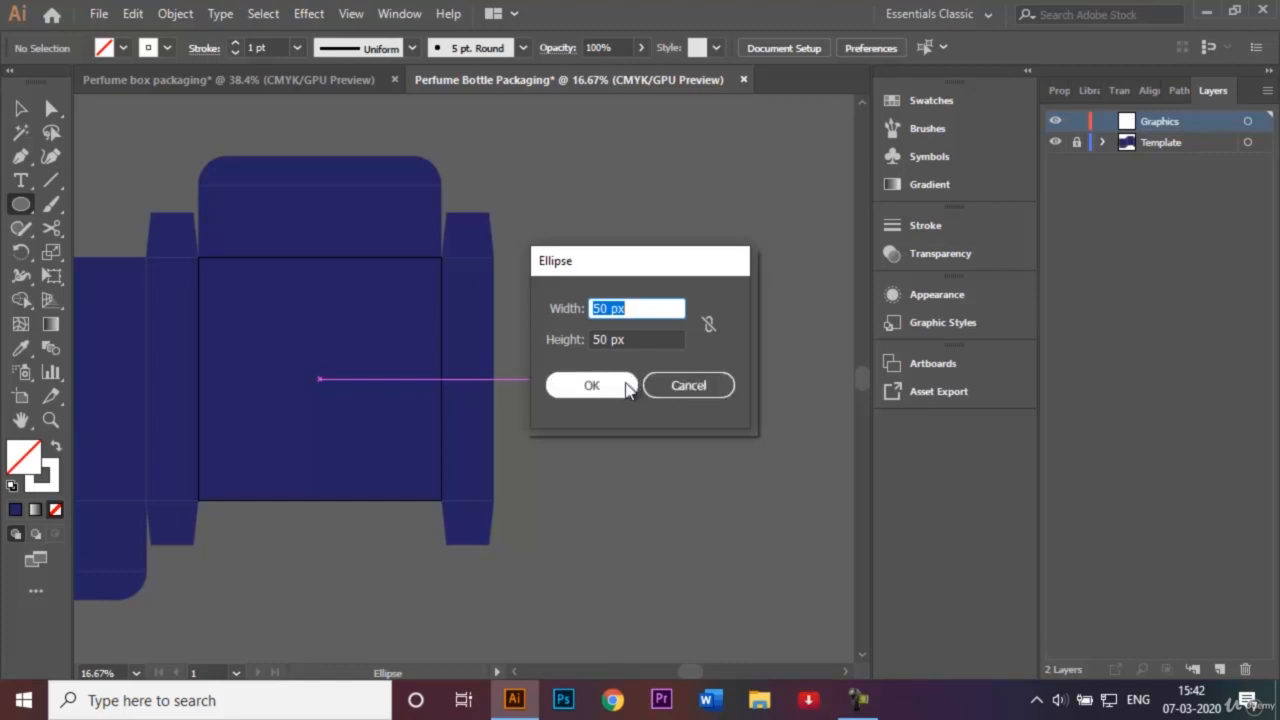
{"action": "left_click", "coordinate": [626, 384]}
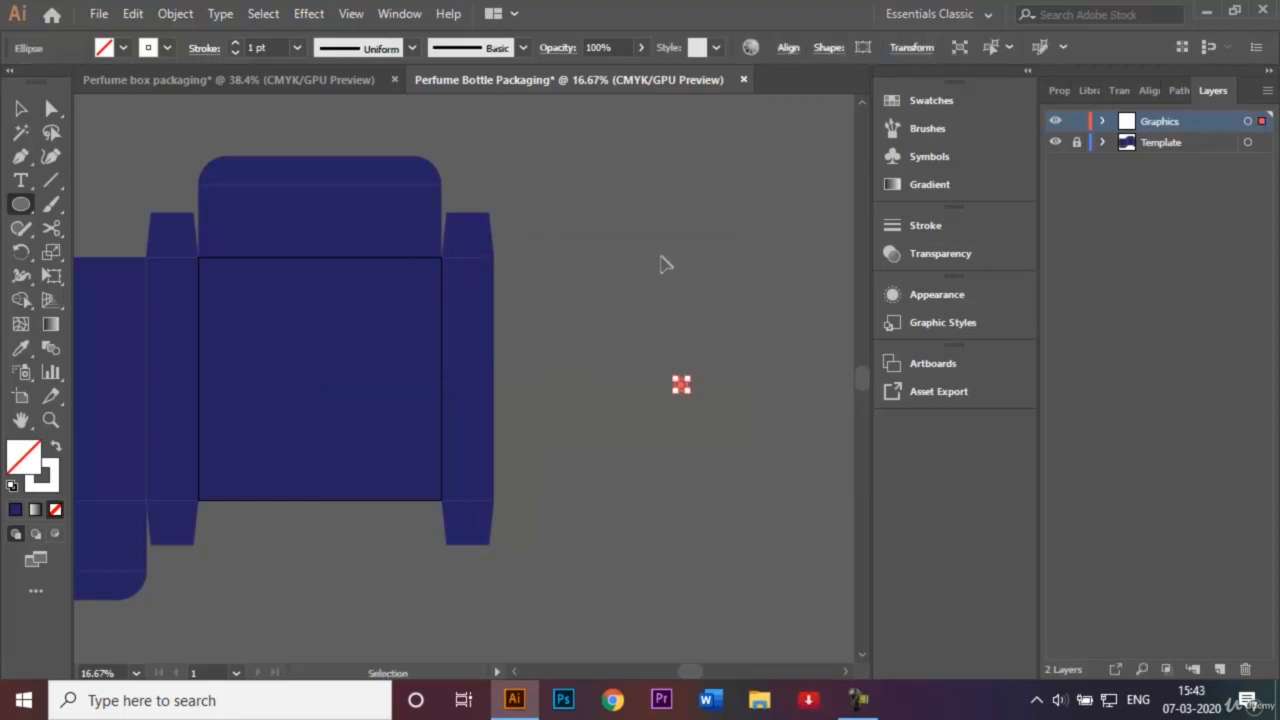
{"action": "key", "text": "ctrl+plus"}
{"action": "key", "text": "ctrl+plus"}
{"action": "key", "text": "ctrl+plus"}
{"action": "key", "text": "ctrl+plus"}
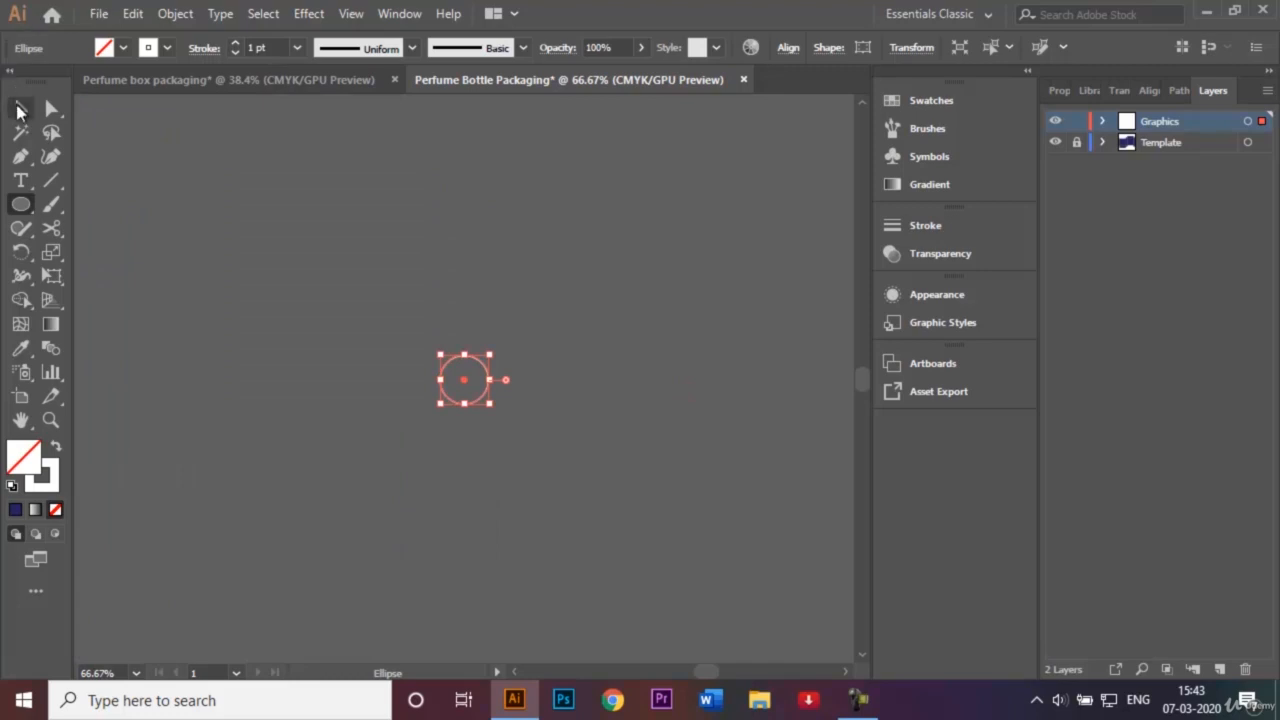
{"action": "left_click", "coordinate": [20, 110]}
{"action": "left_click", "coordinate": [177, 251]}
Create a 100 px by 100 px circle, center it on the 50 px circle, and deselect it.
{"action": "left_click", "coordinate": [20, 206]}
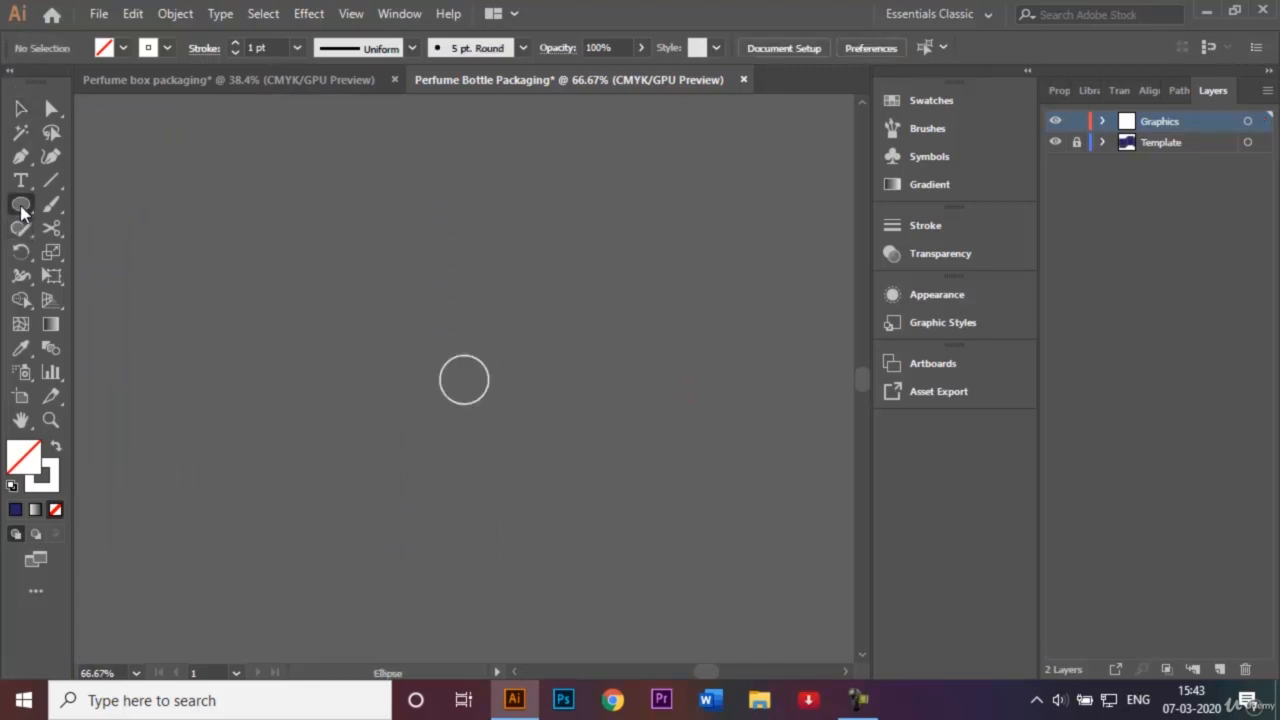
{"action": "left_click", "coordinate": [464, 379]}
{"action": "key", "text": "BackSpace"}
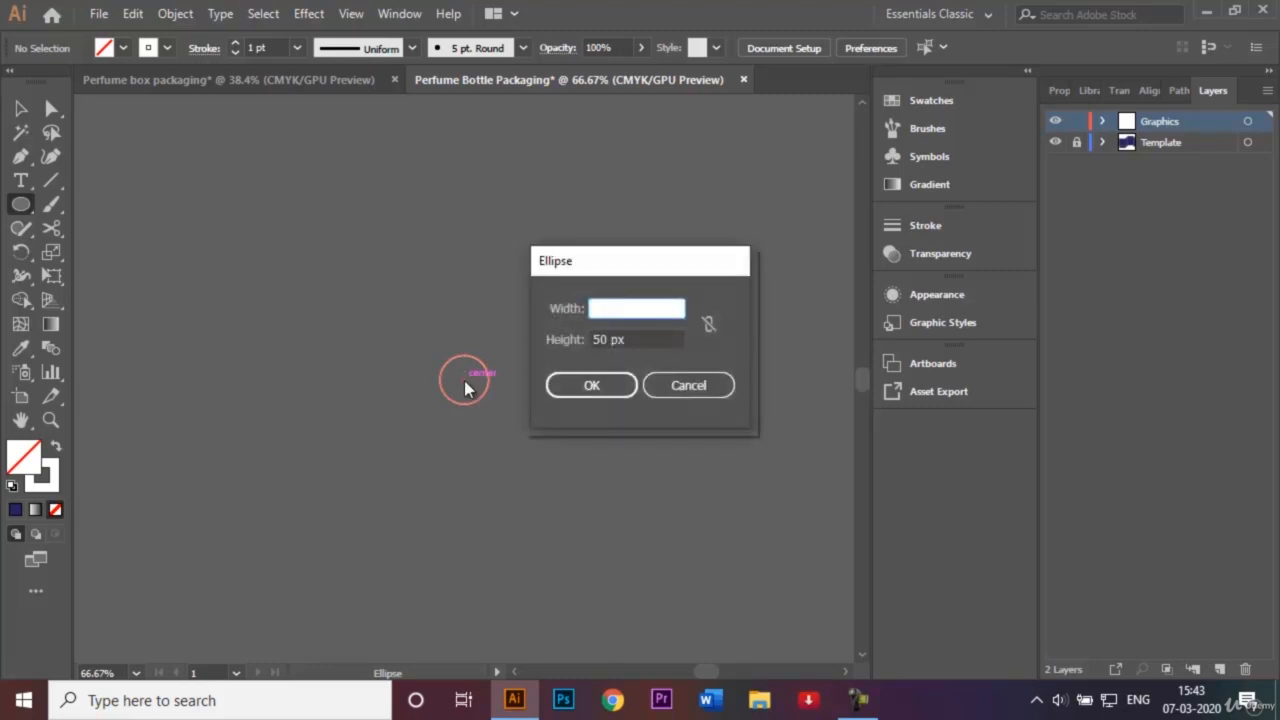
{"action": "double_click", "coordinate": [605, 339]}
{"action": "key", "text": "BackSpace"}
{"action": "type", "text": "100"}
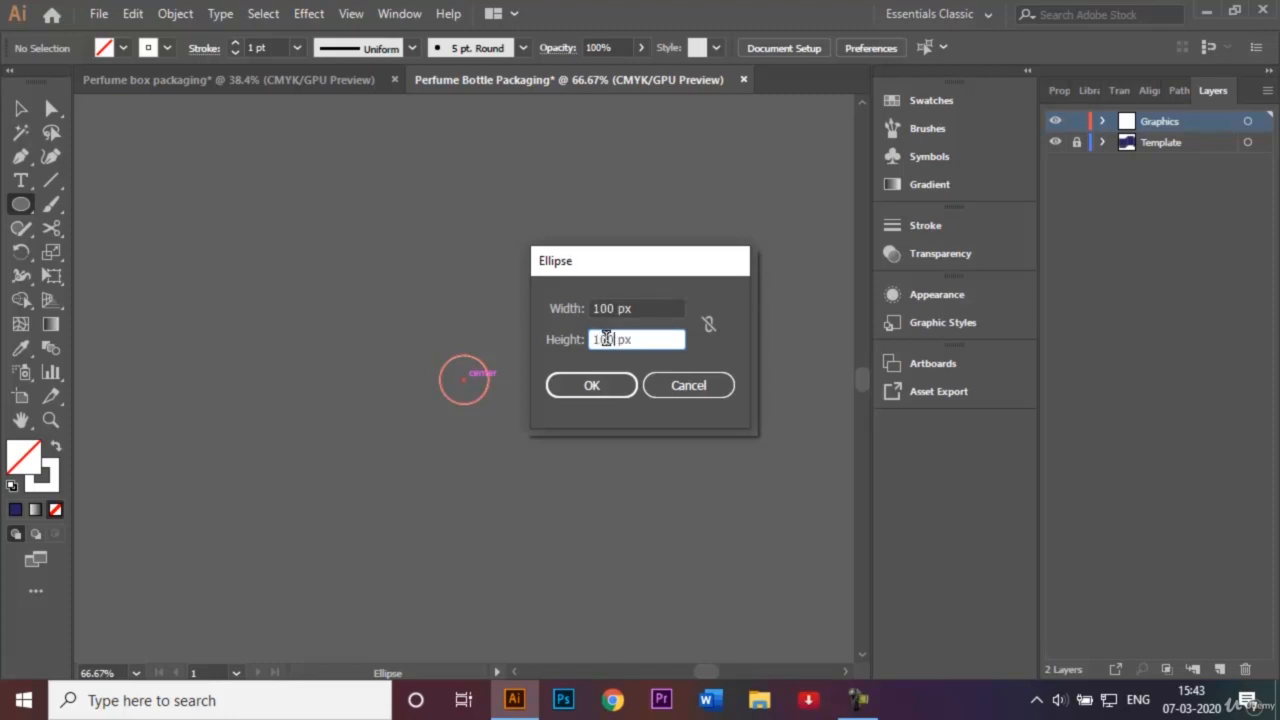
{"action": "key", "text": "Return"}
{"action": "left_click", "coordinate": [20, 108]}
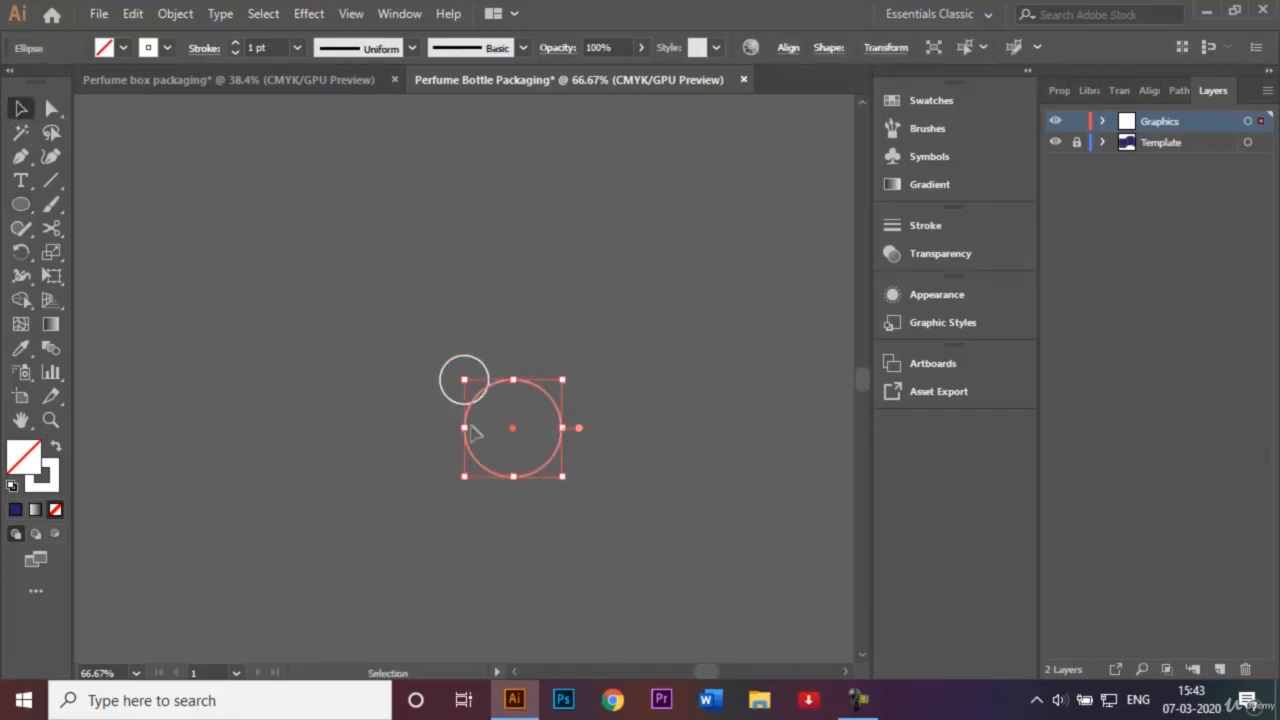
{"action": "left_click_drag", "start_coordinate": [519, 432], "coordinate": [471, 385]}
{"action": "left_click", "coordinate": [22, 203]}
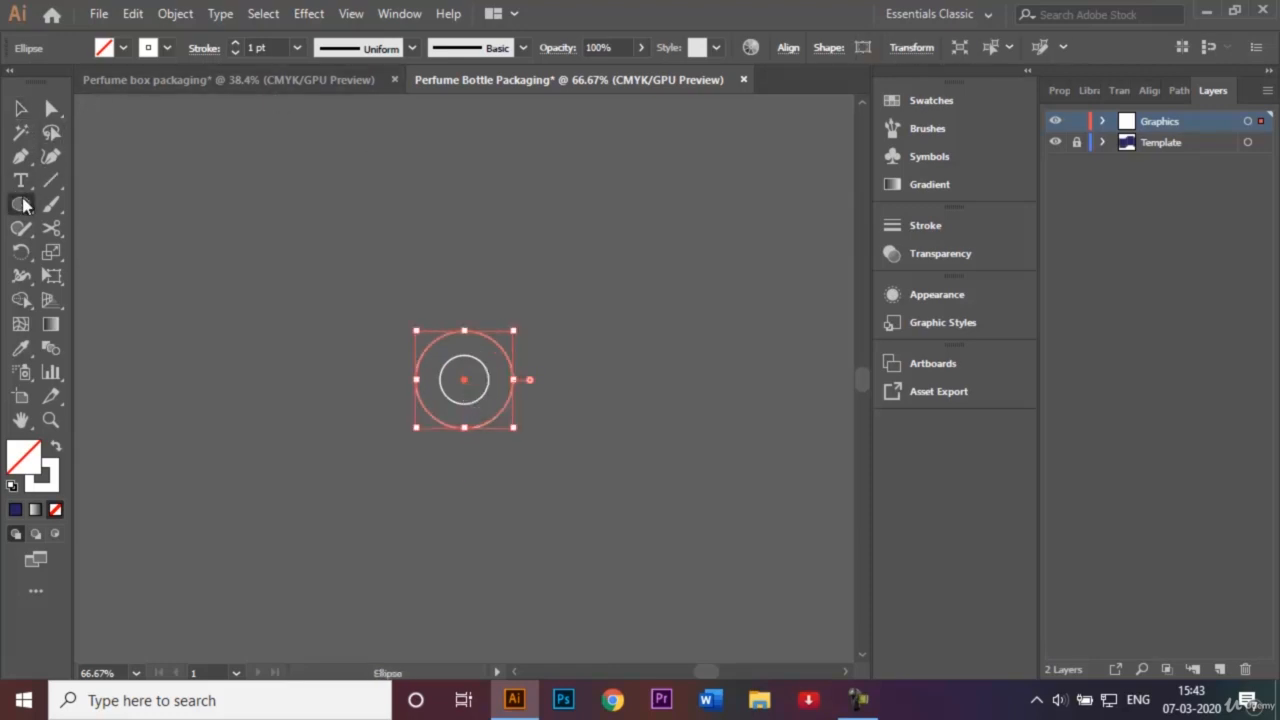
{"action": "left_click", "coordinate": [23, 113]}
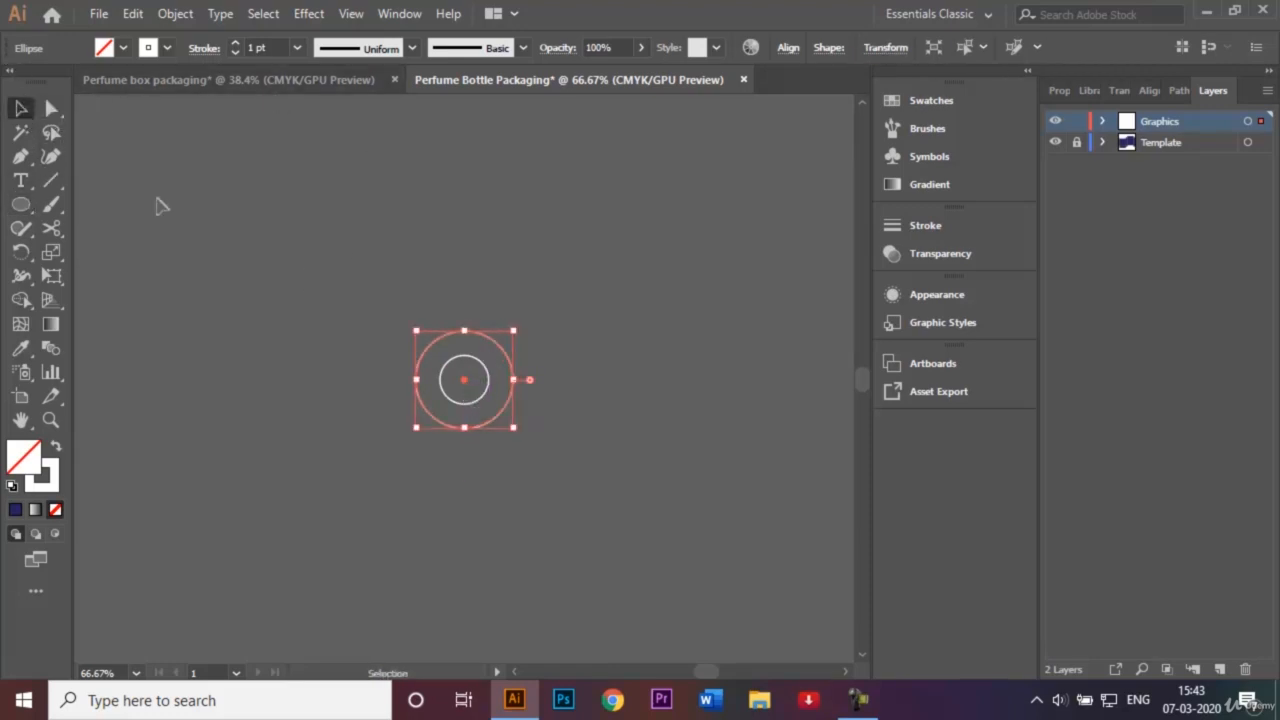
{"action": "left_click", "coordinate": [158, 200]}
Create a 200 px by 200 px circle, center it on the two concentric circles, and deselect it.
{"action": "left_click", "coordinate": [12, 205]}
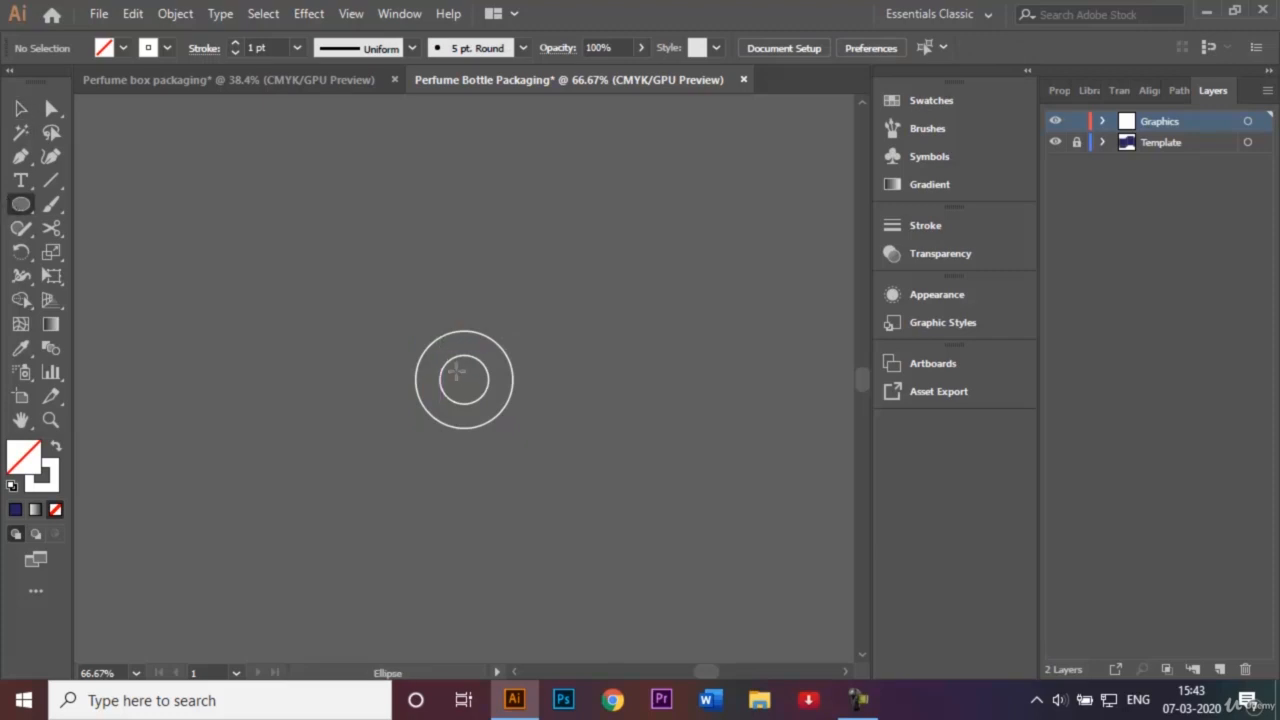
{"action": "right_click", "coordinate": [464, 377]}
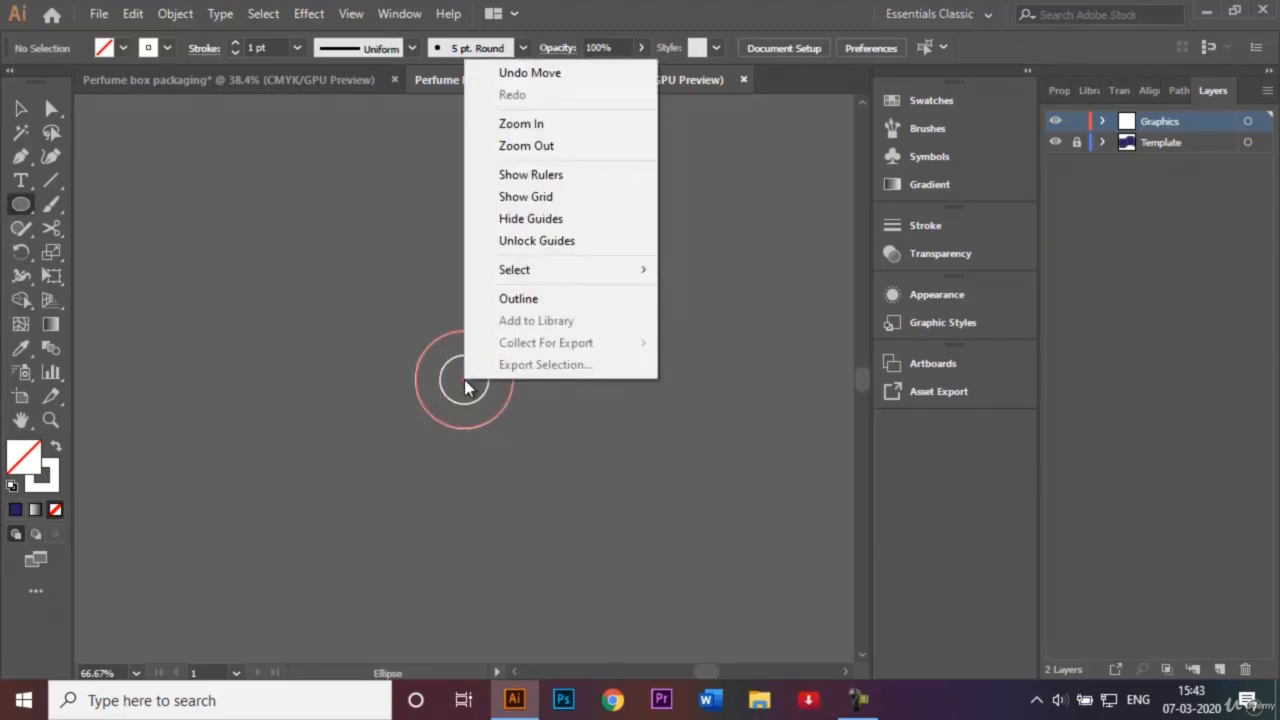
{"action": "left_click", "coordinate": [464, 380]}
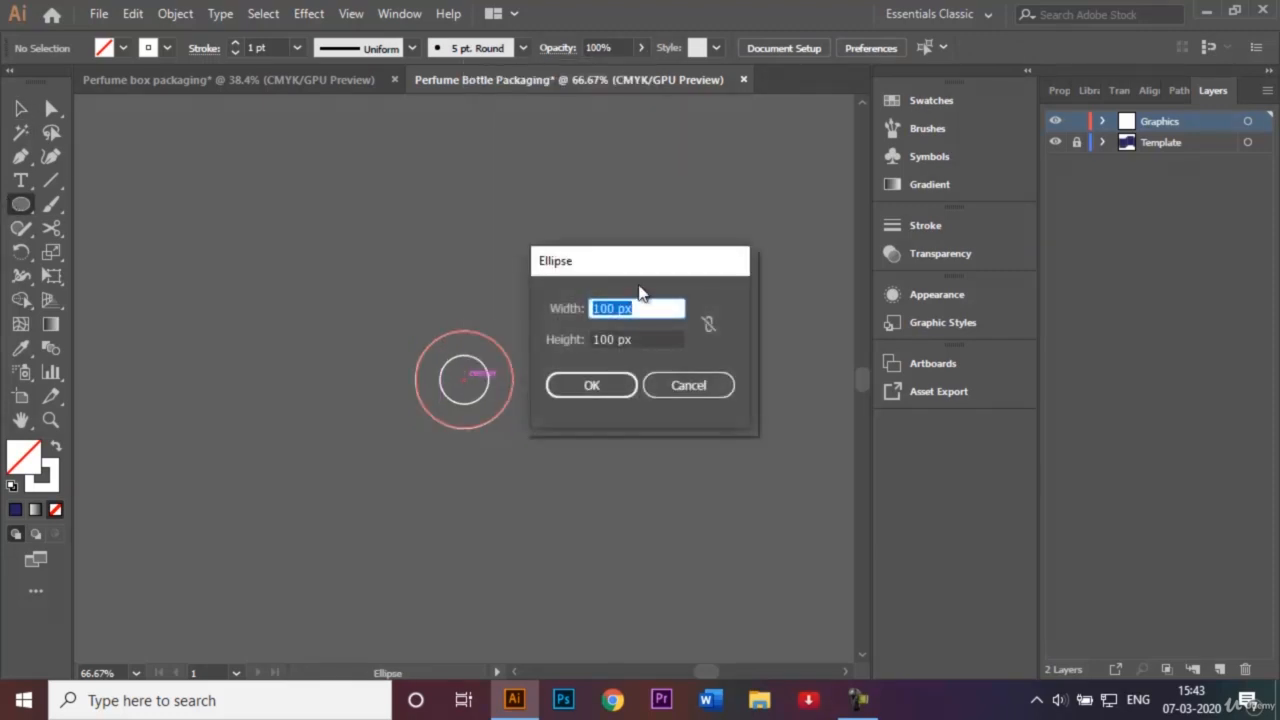
{"action": "left_click", "coordinate": [607, 306]}
{"action": "key", "text": "BackSpace"}
{"action": "type", "text": "2"}
{"action": "left_click", "coordinate": [598, 339]}
{"action": "key", "text": "BackSpace"}
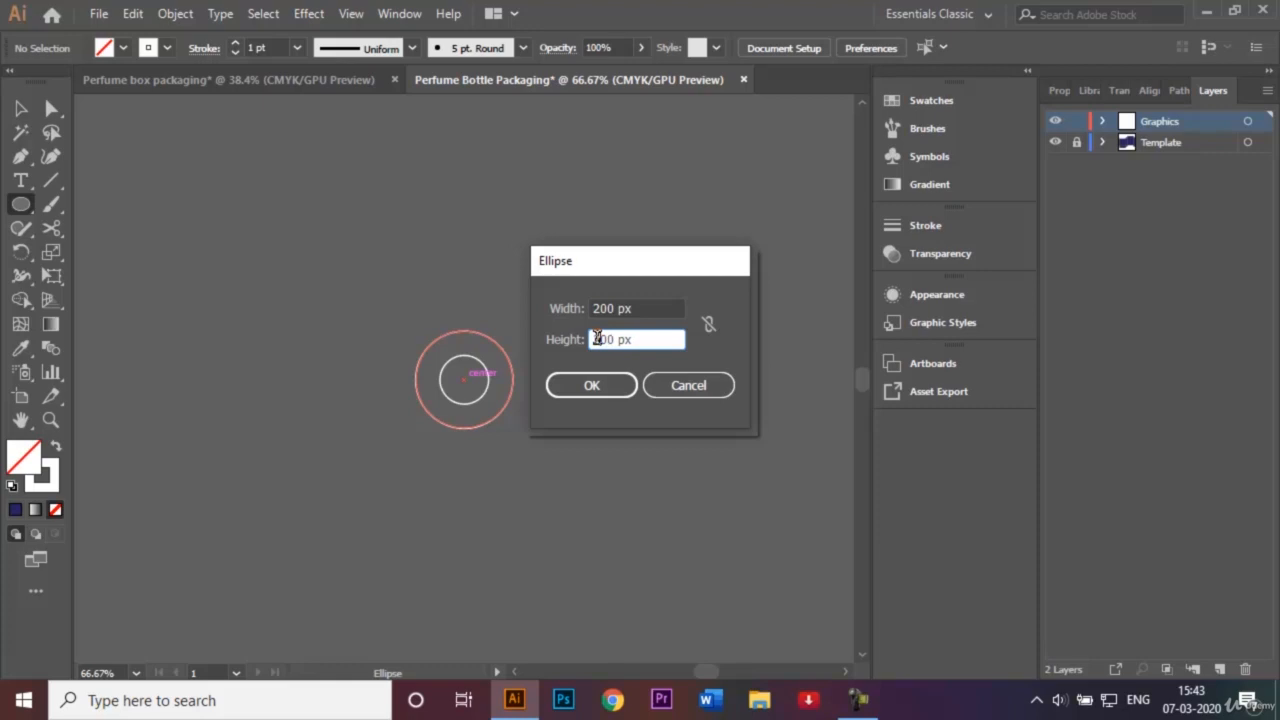
{"action": "type", "text": "2"}
{"action": "key", "text": "Return"}
{"action": "left_click", "coordinate": [21, 109]}
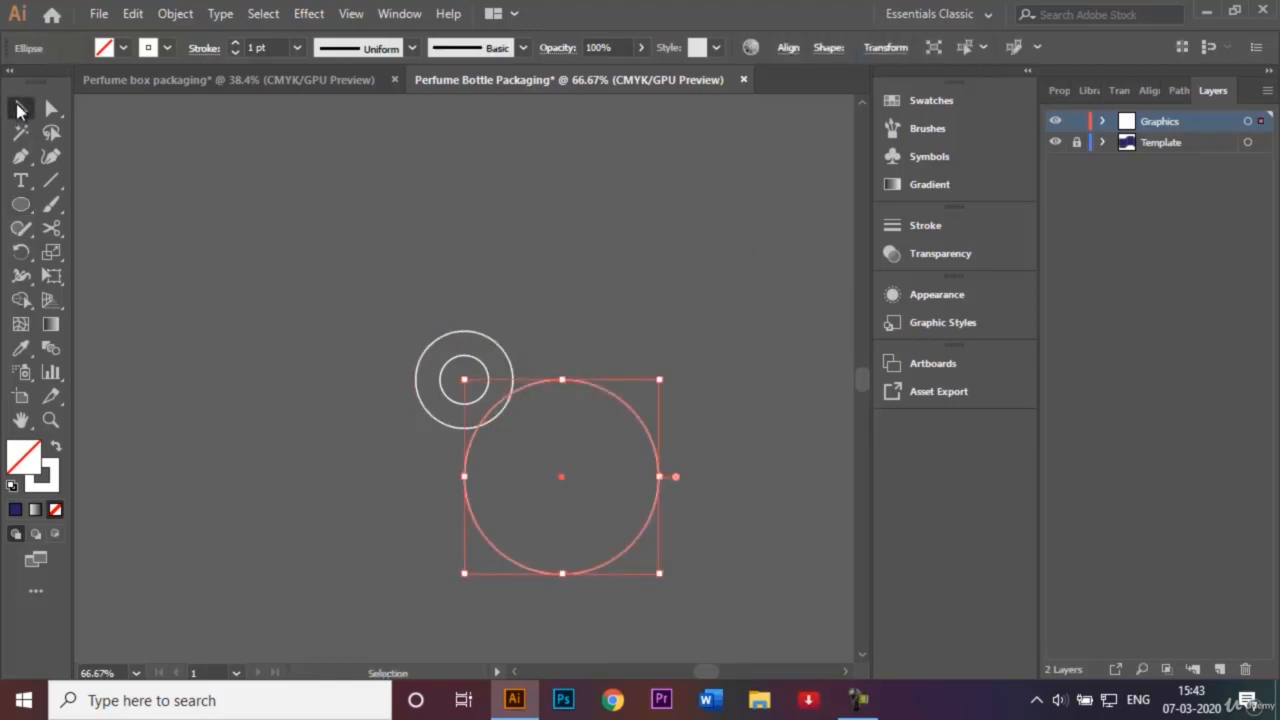
{"action": "left_click_drag", "start_coordinate": [565, 480], "coordinate": [468, 382]}
{"action": "left_click", "coordinate": [283, 267]}
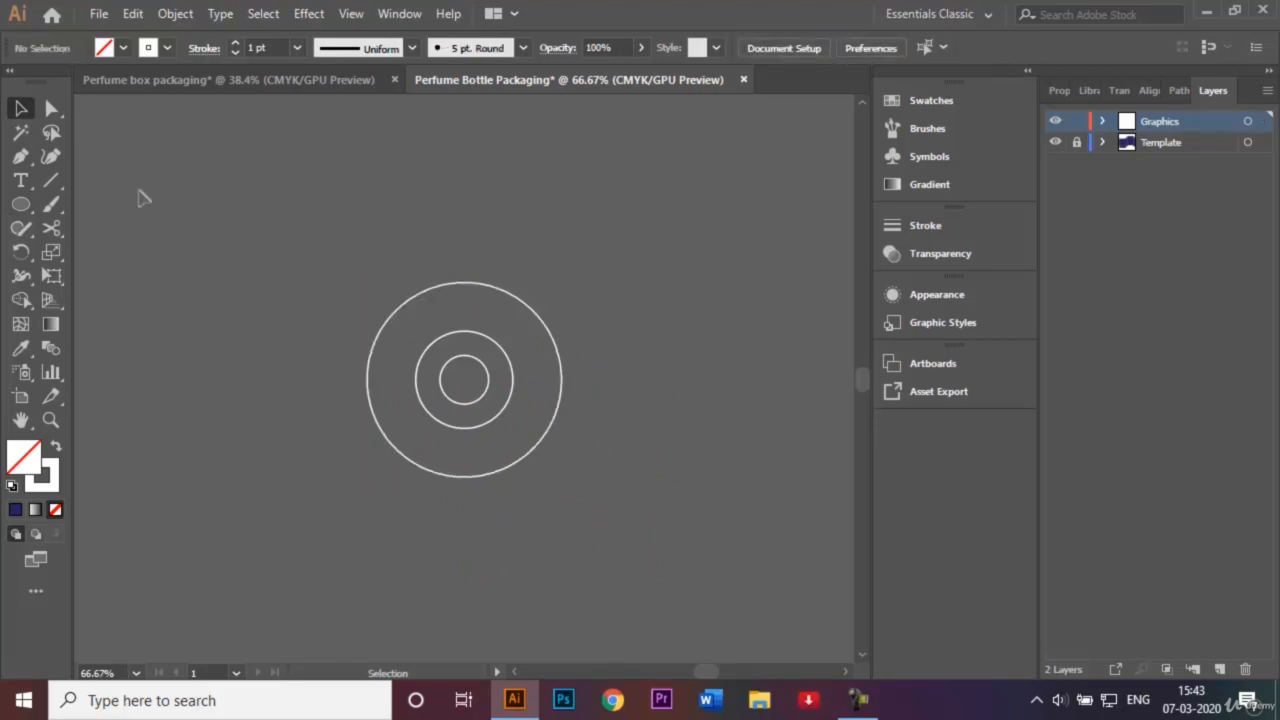
Create a 300 px by 300 px circle, center it on the three concentric circles, and deselect it.
{"action": "left_click", "coordinate": [21, 204]}
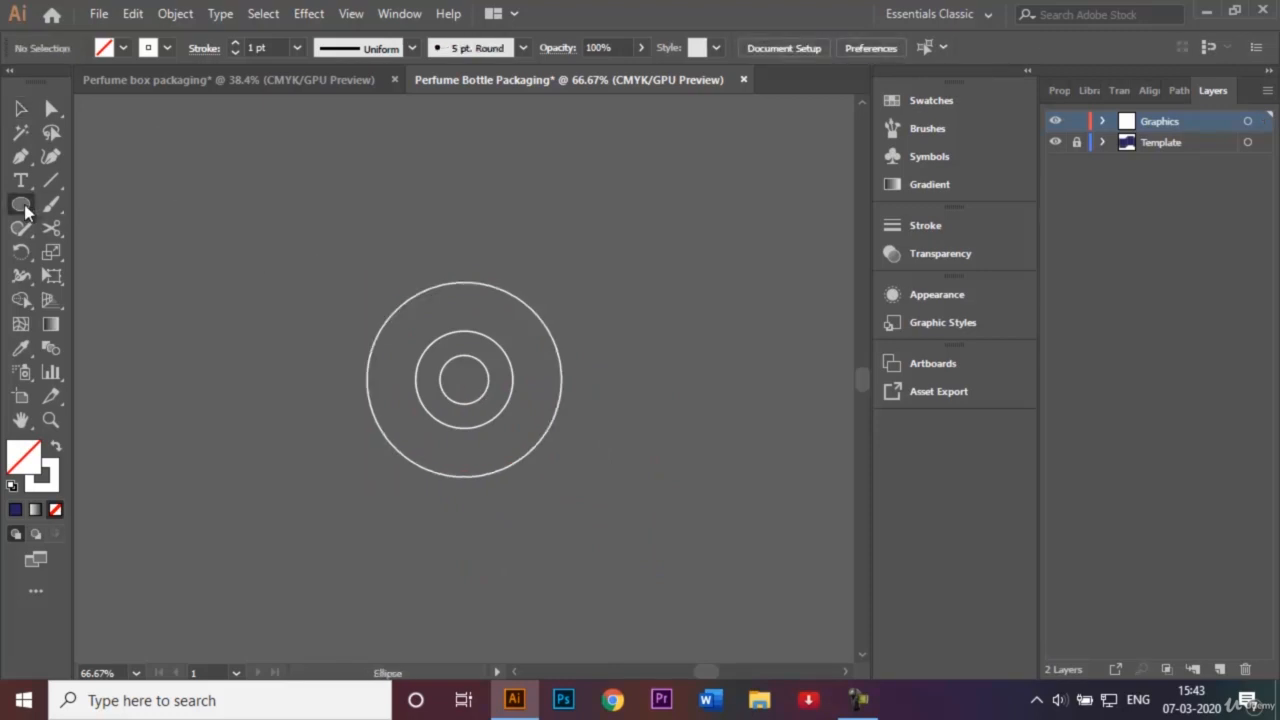
{"action": "left_click", "coordinate": [464, 378]}
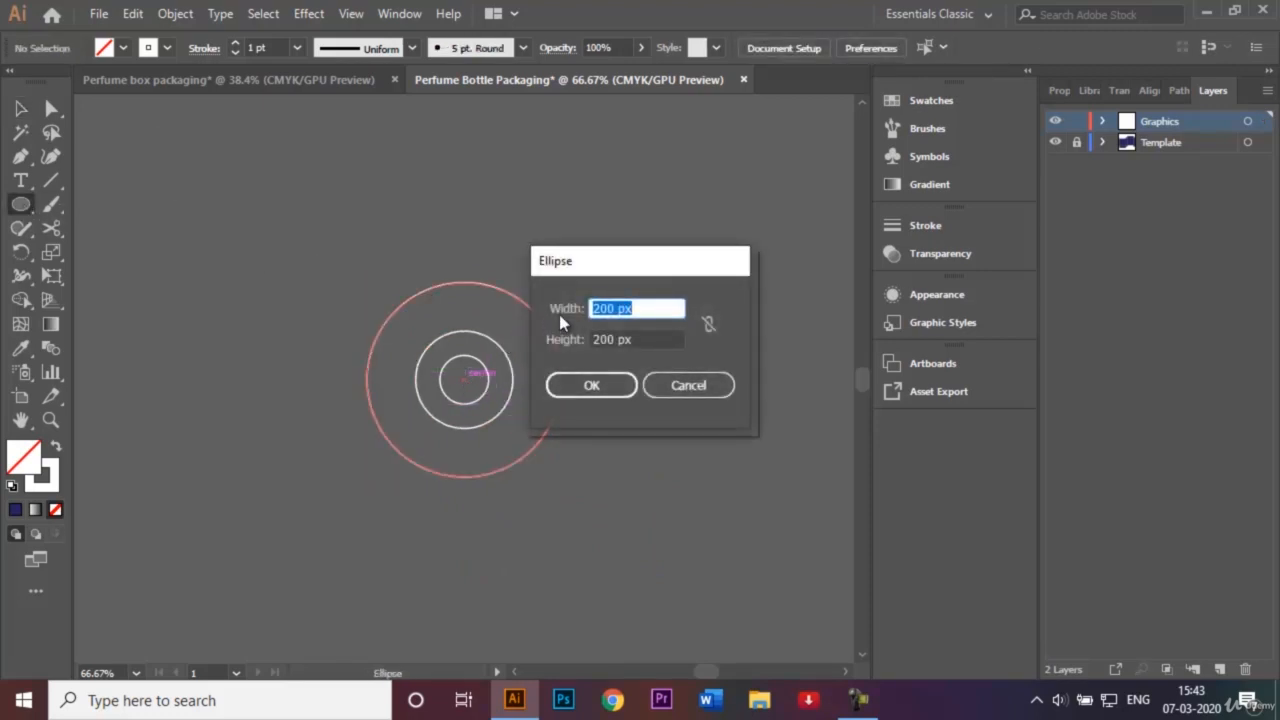
{"action": "left_click", "coordinate": [600, 308]}
{"action": "key", "text": "BackSpace"}
{"action": "type", "text": "3"}
{"action": "left_click", "coordinate": [600, 339]}
{"action": "key", "text": "BackSpace"}
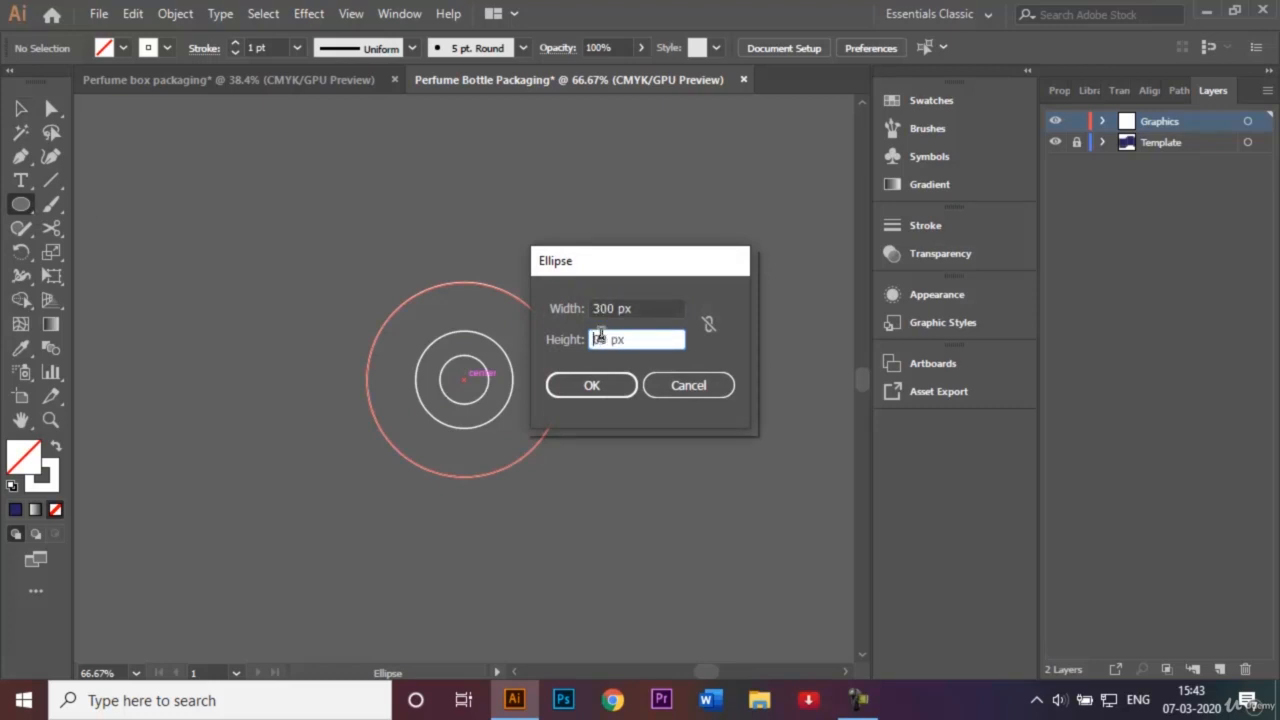
{"action": "type", "text": "300"}
{"action": "left_click", "coordinate": [591, 385]}
{"action": "left_click", "coordinate": [20, 109]}
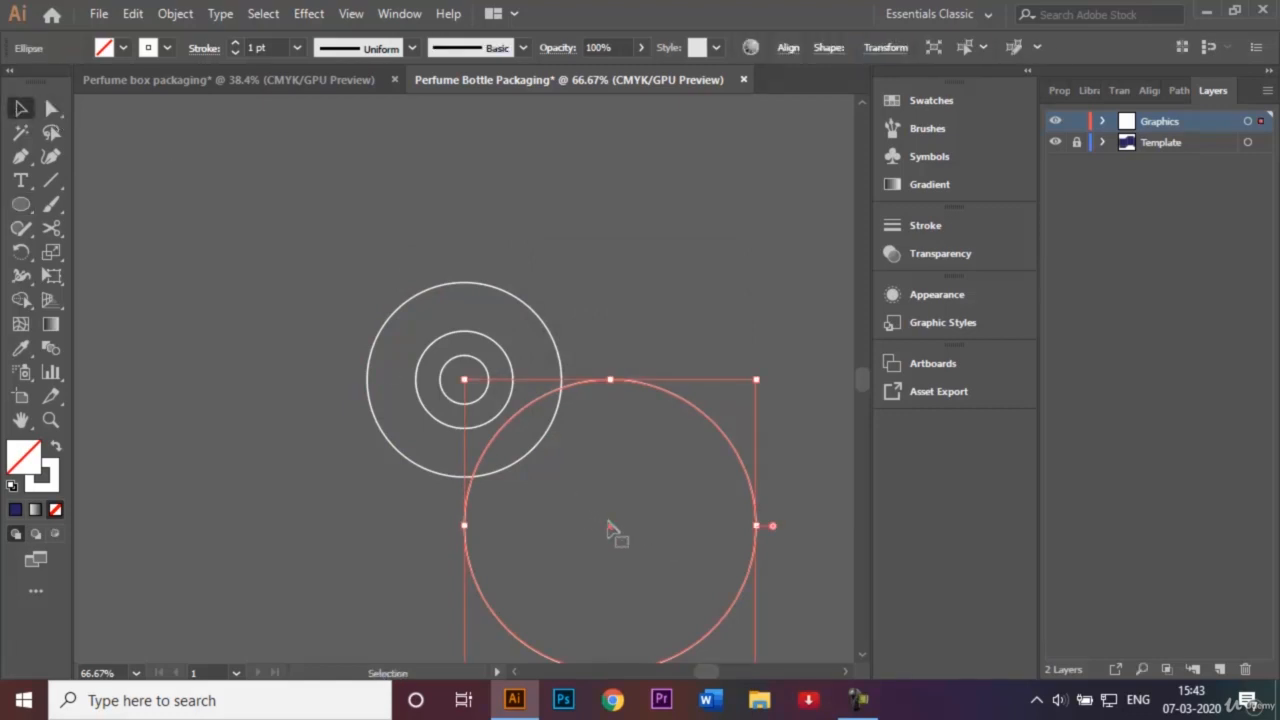
{"action": "left_click_drag", "start_coordinate": [609, 529], "coordinate": [464, 379]}
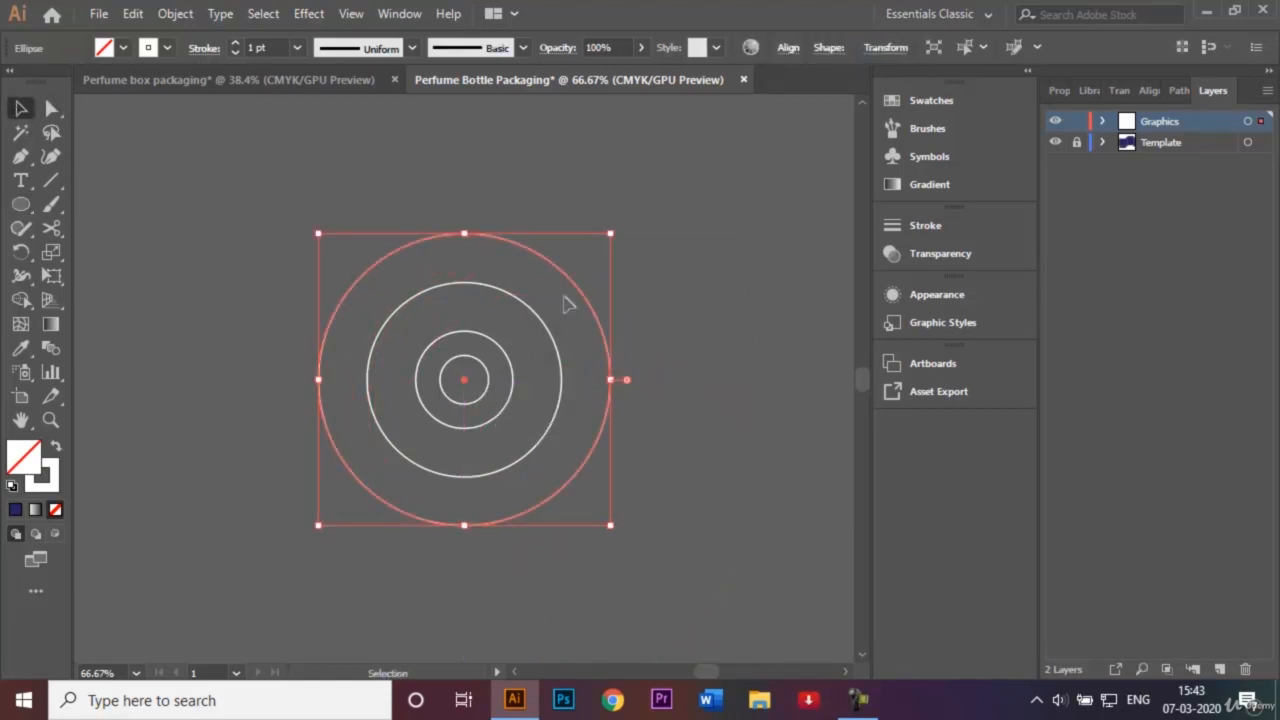
{"action": "left_click", "coordinate": [676, 256]}
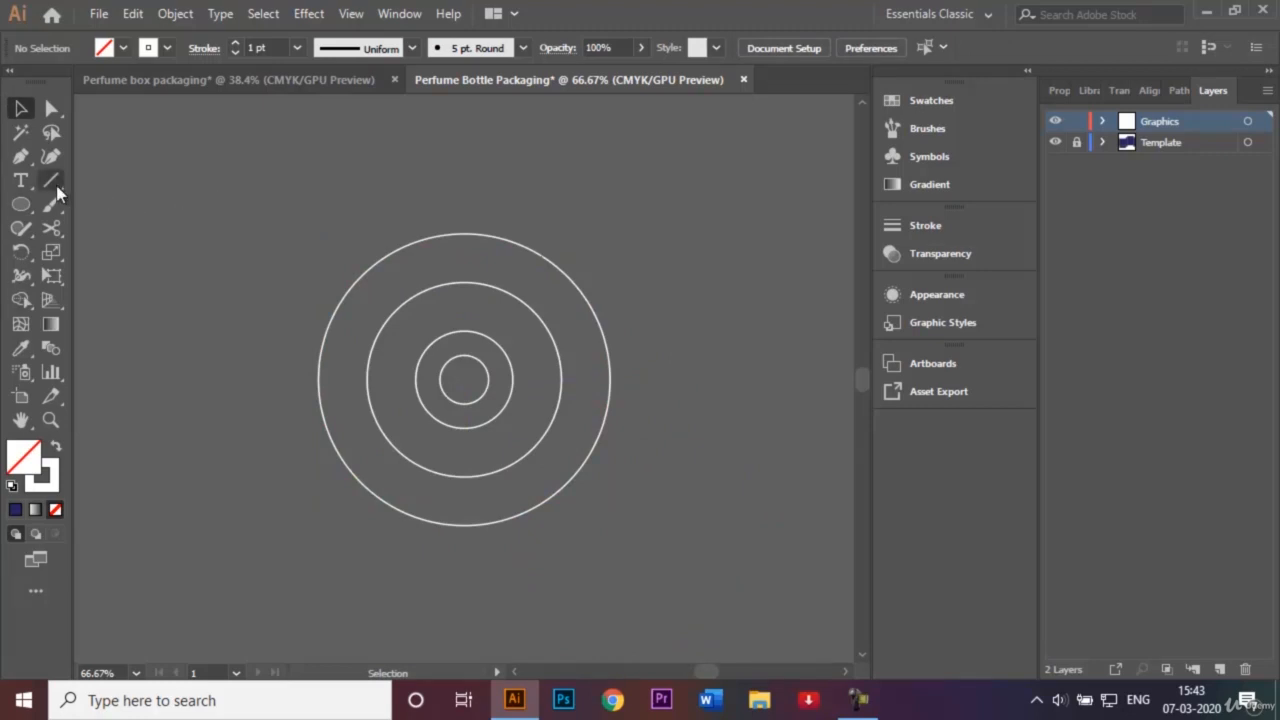
Draw a horizontal line about 293 px long from the circles' common center out past the right of the largest circle, and deselect it.
{"action": "left_click_drag", "start_coordinate": [51, 185], "coordinate": [126, 178]}
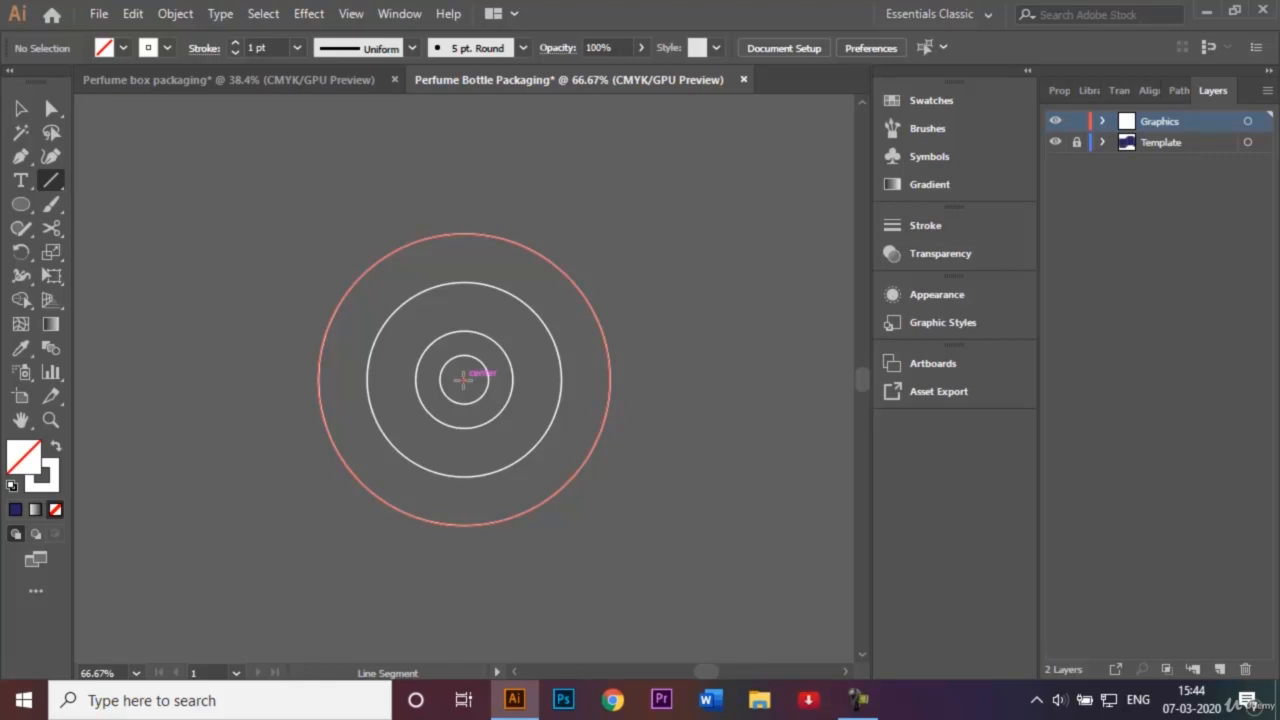
{"action": "left_click_drag", "start_coordinate": [463, 378], "coordinate": [748, 362]}
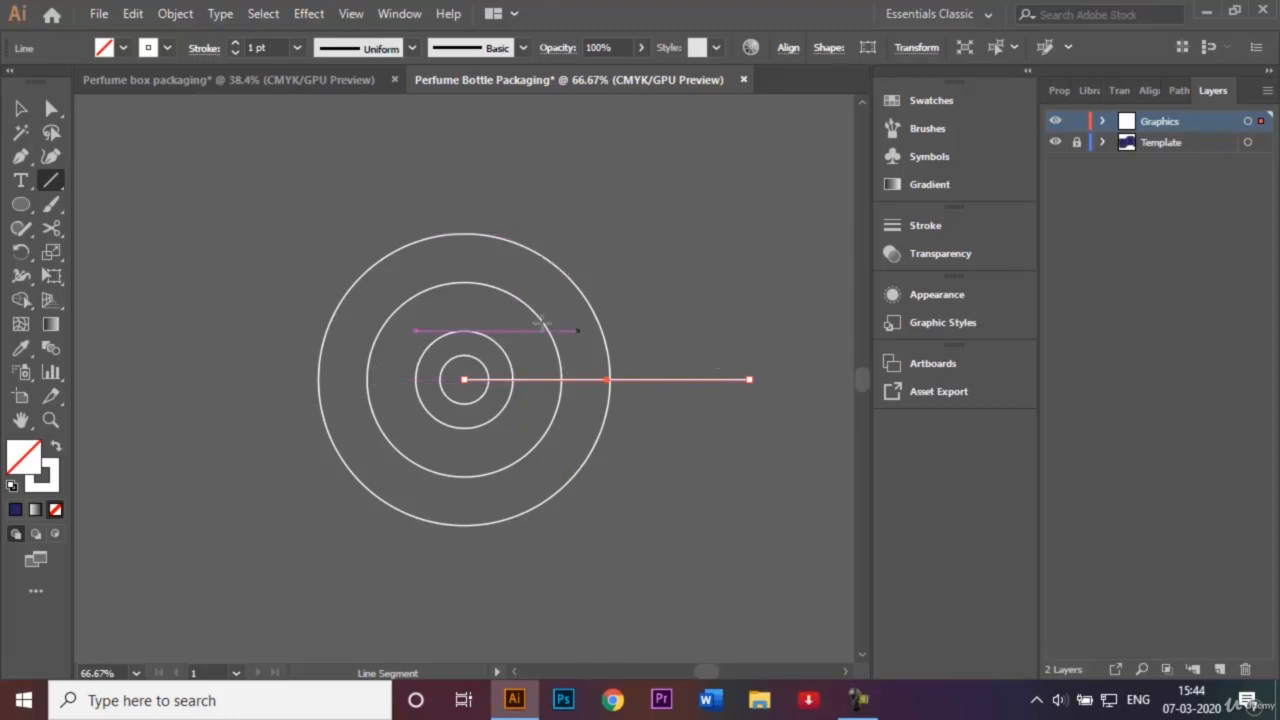
{"action": "right_click", "coordinate": [182, 199]}
{"action": "left_click", "coordinate": [160, 178]}
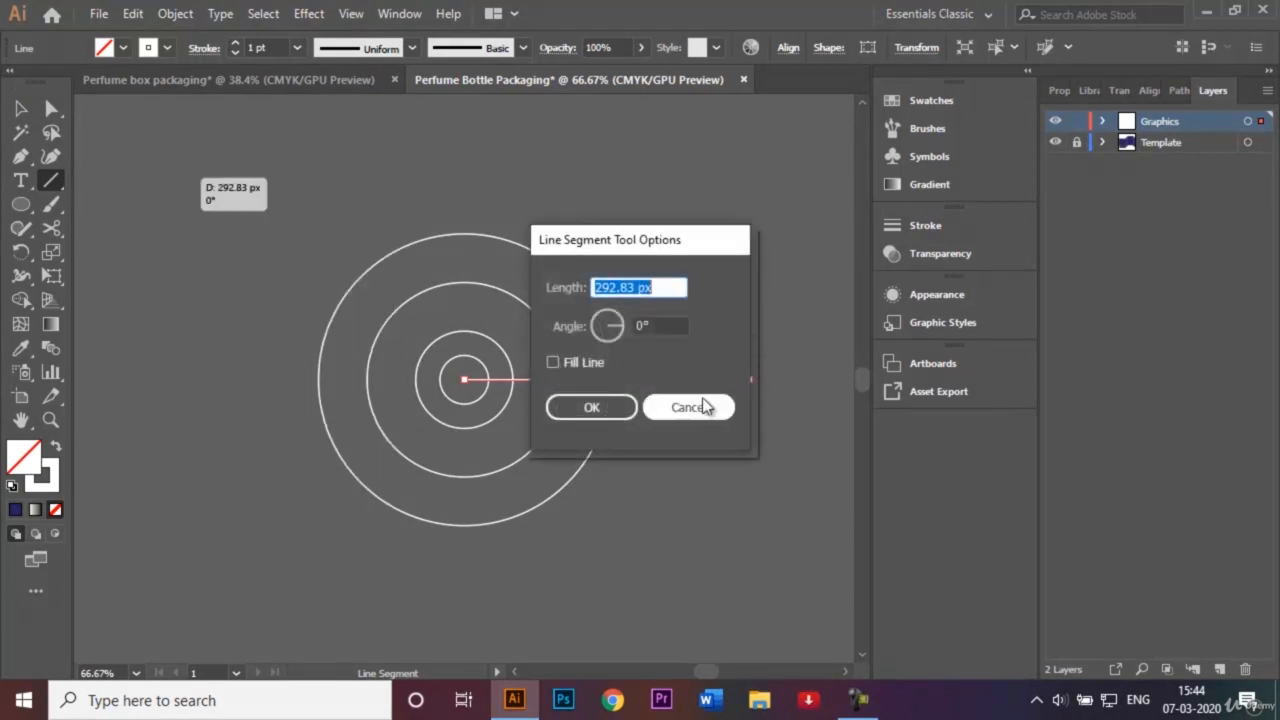
{"action": "left_click", "coordinate": [686, 407]}
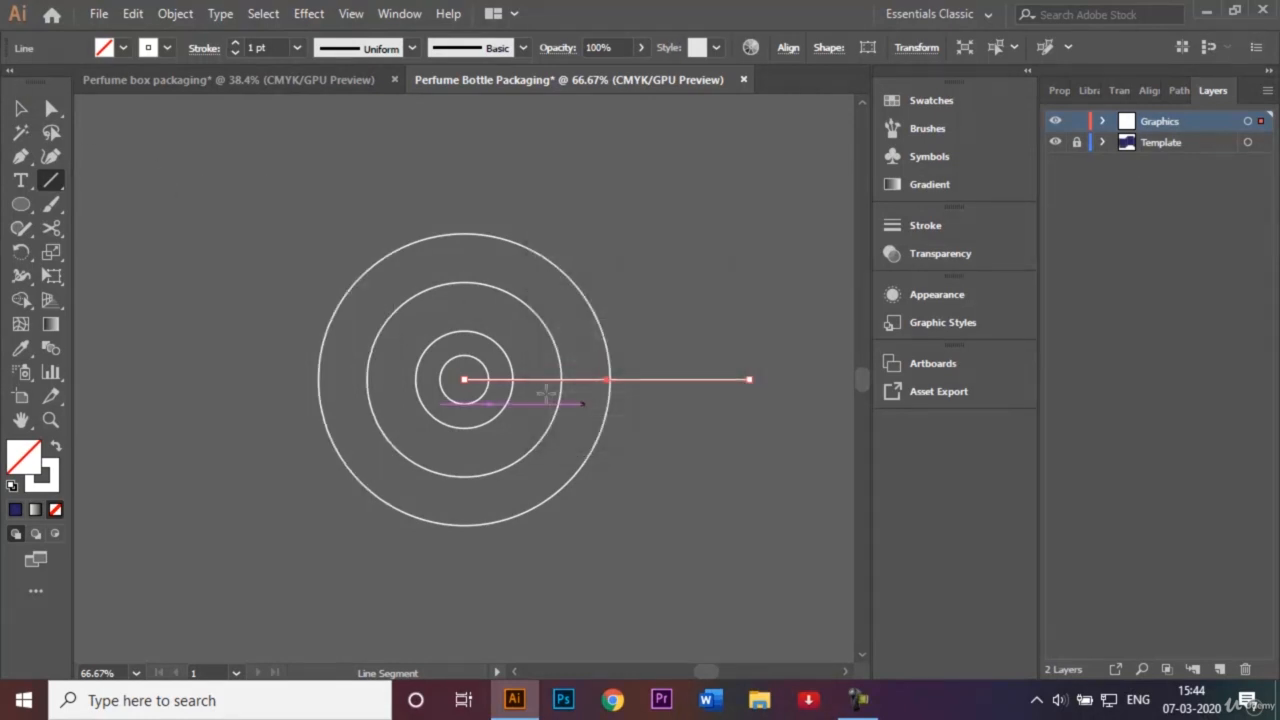
{"action": "left_click", "coordinate": [21, 110]}
{"action": "left_click", "coordinate": [173, 206]}
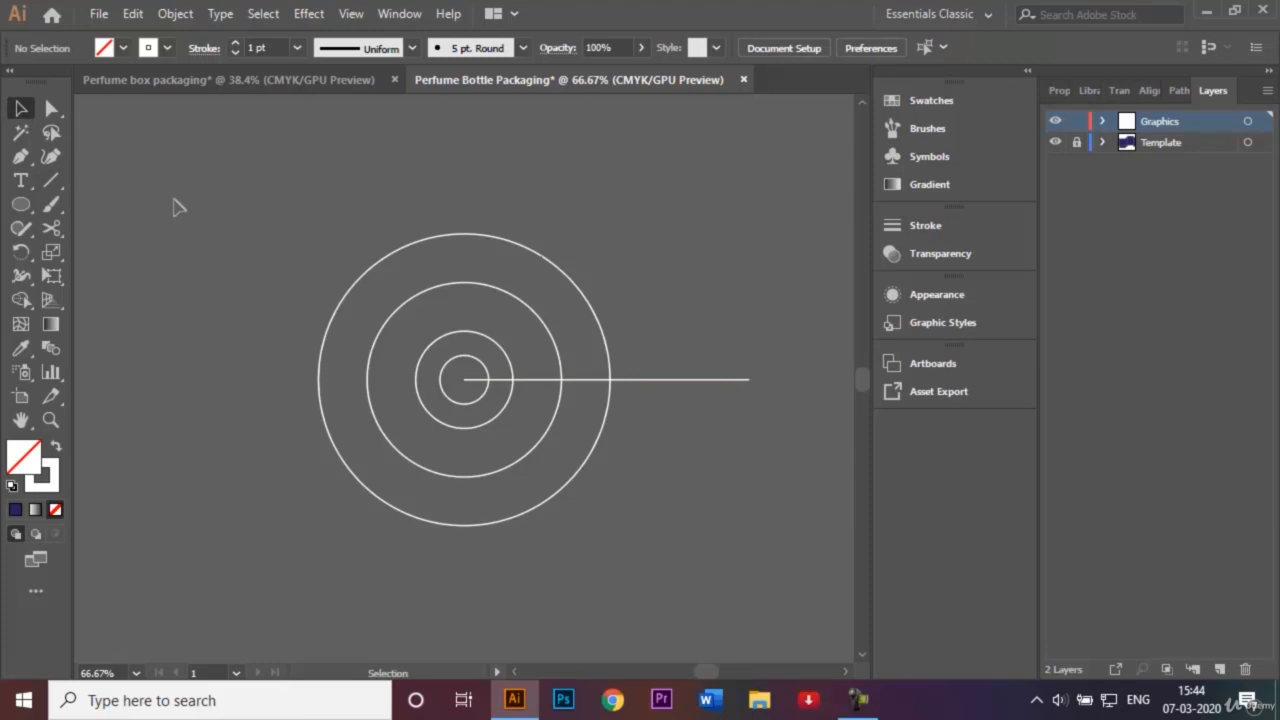
{"action": "left_click", "coordinate": [520, 249]}
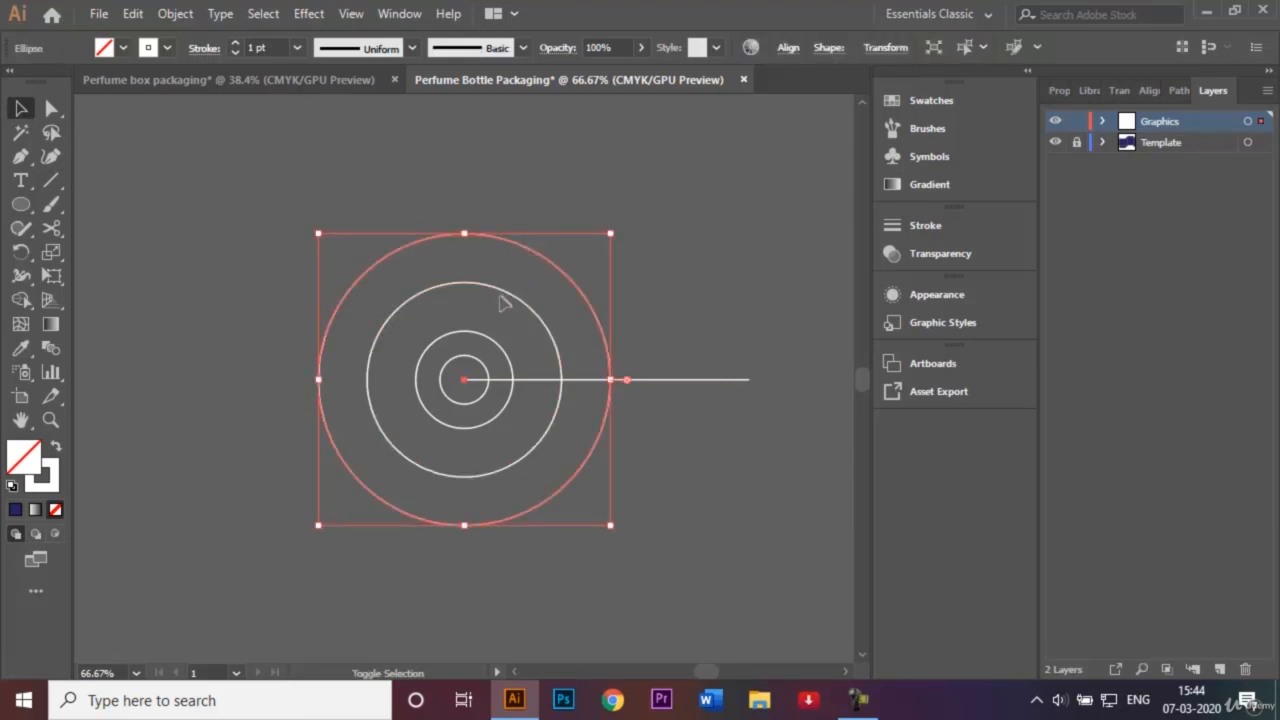
{"action": "left_click", "coordinate": [505, 291], "text": "shift"}
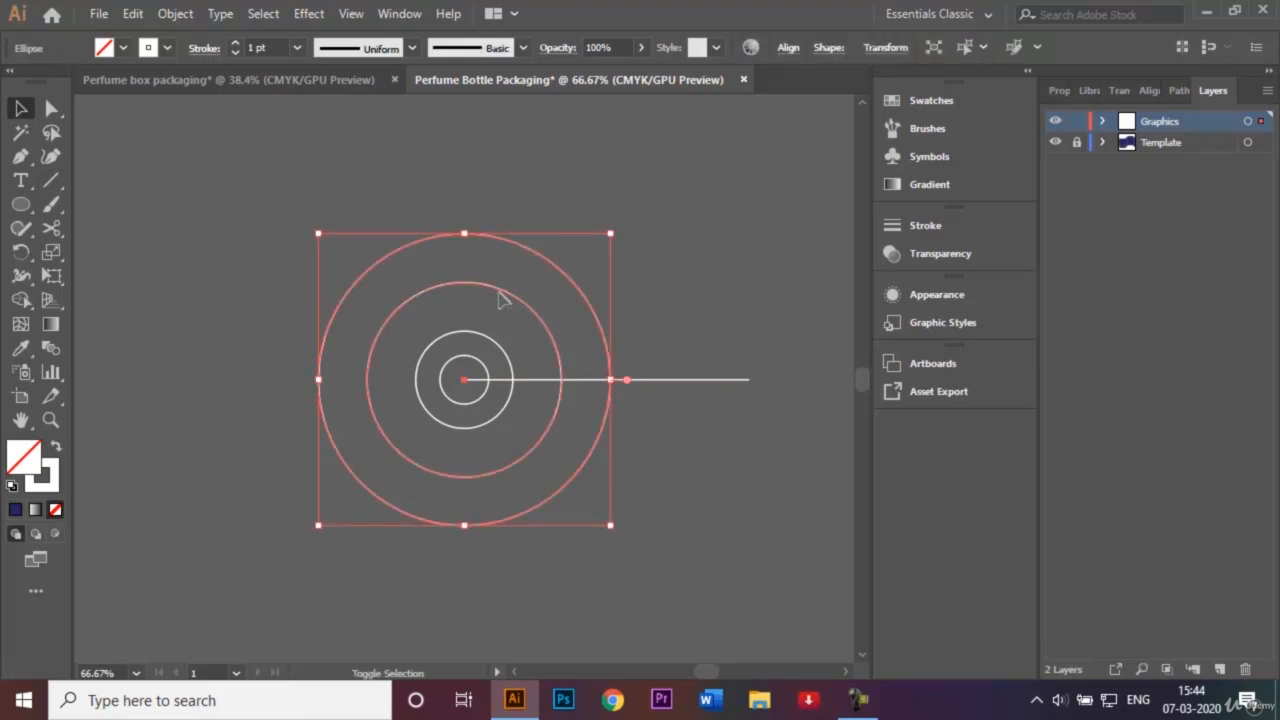
{"action": "left_click", "coordinate": [690, 380], "text": "shift"}
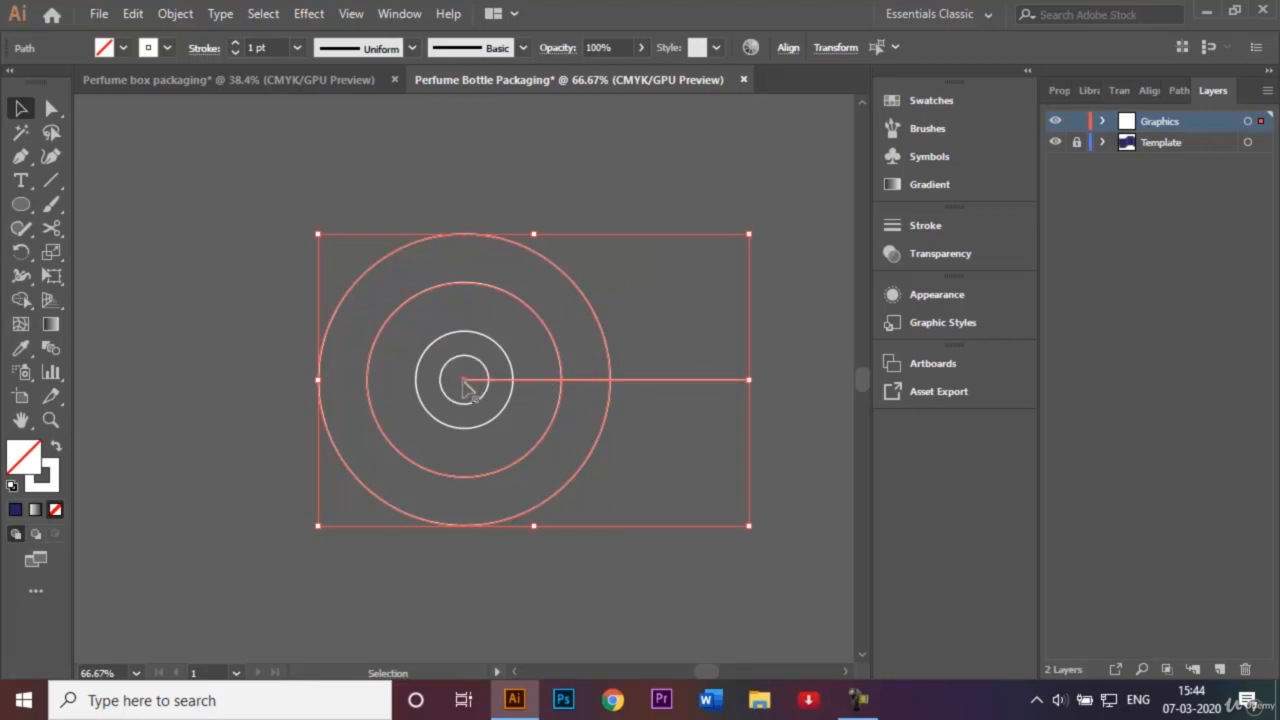
{"action": "left_click", "coordinate": [466, 289]}
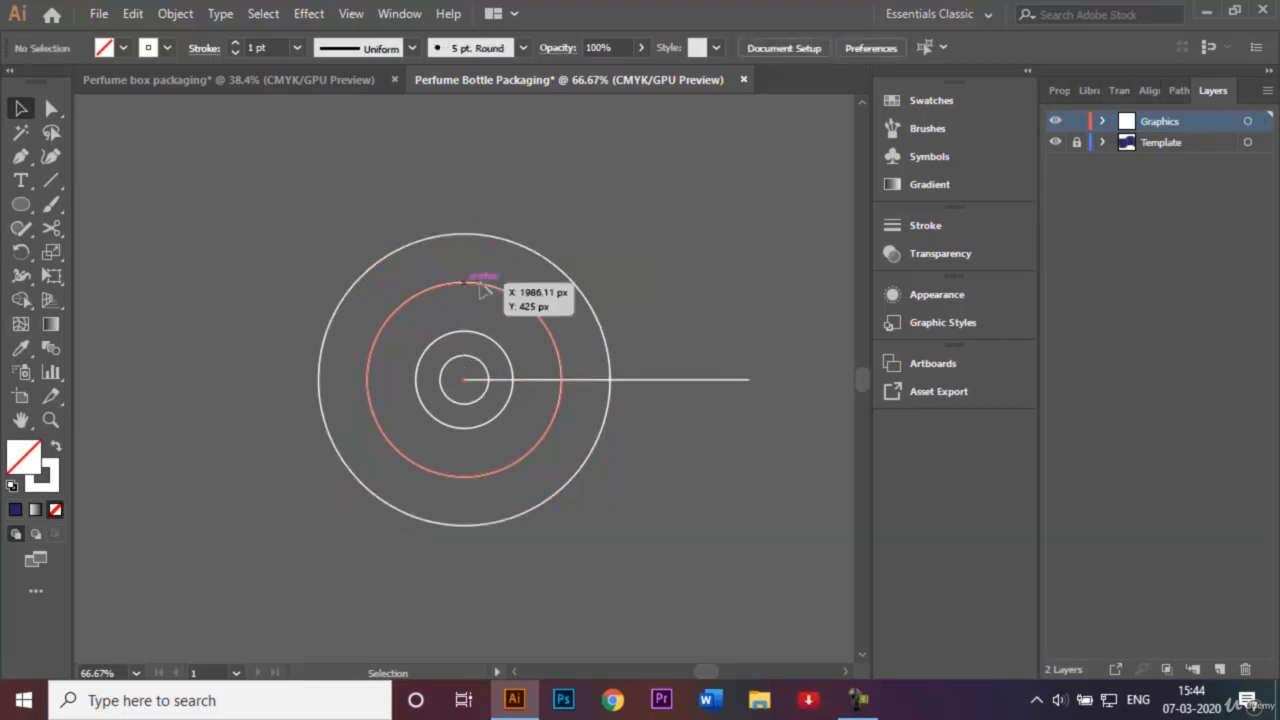
{"action": "left_click", "coordinate": [548, 268]}
{"action": "left_click", "coordinate": [511, 294], "text": "shift"}
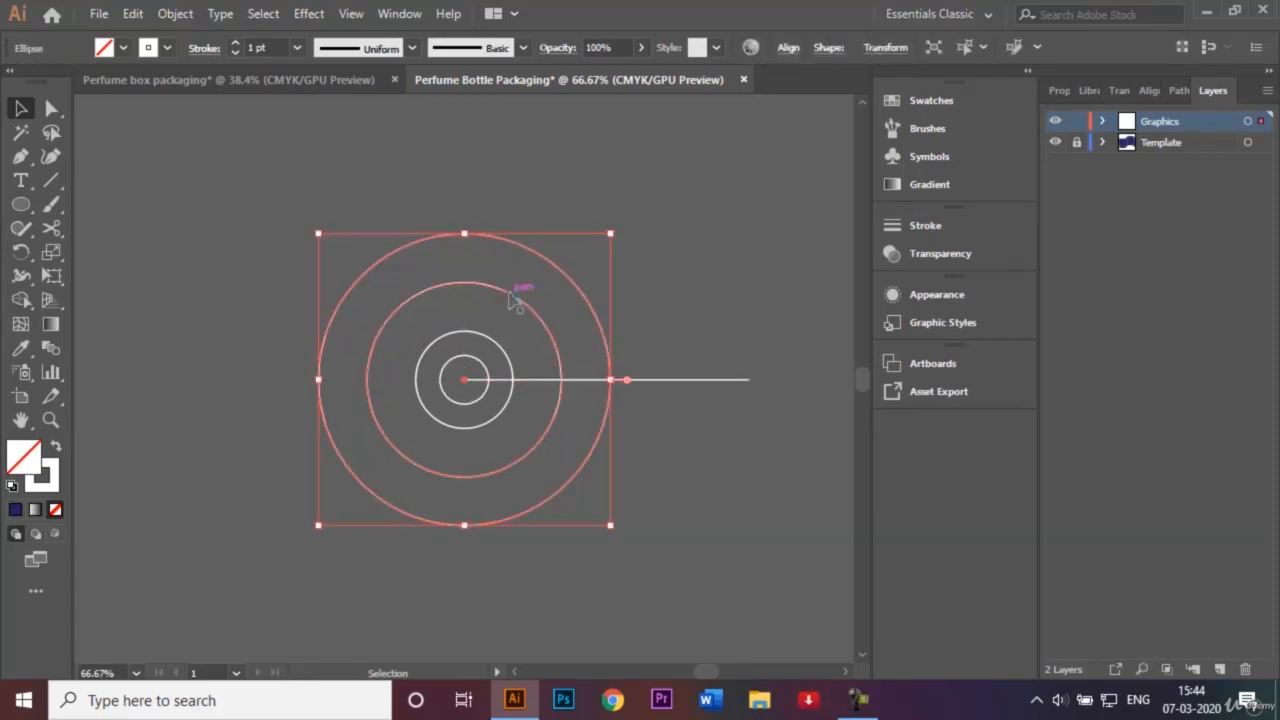
{"action": "left_click", "coordinate": [692, 381], "text": "shift"}
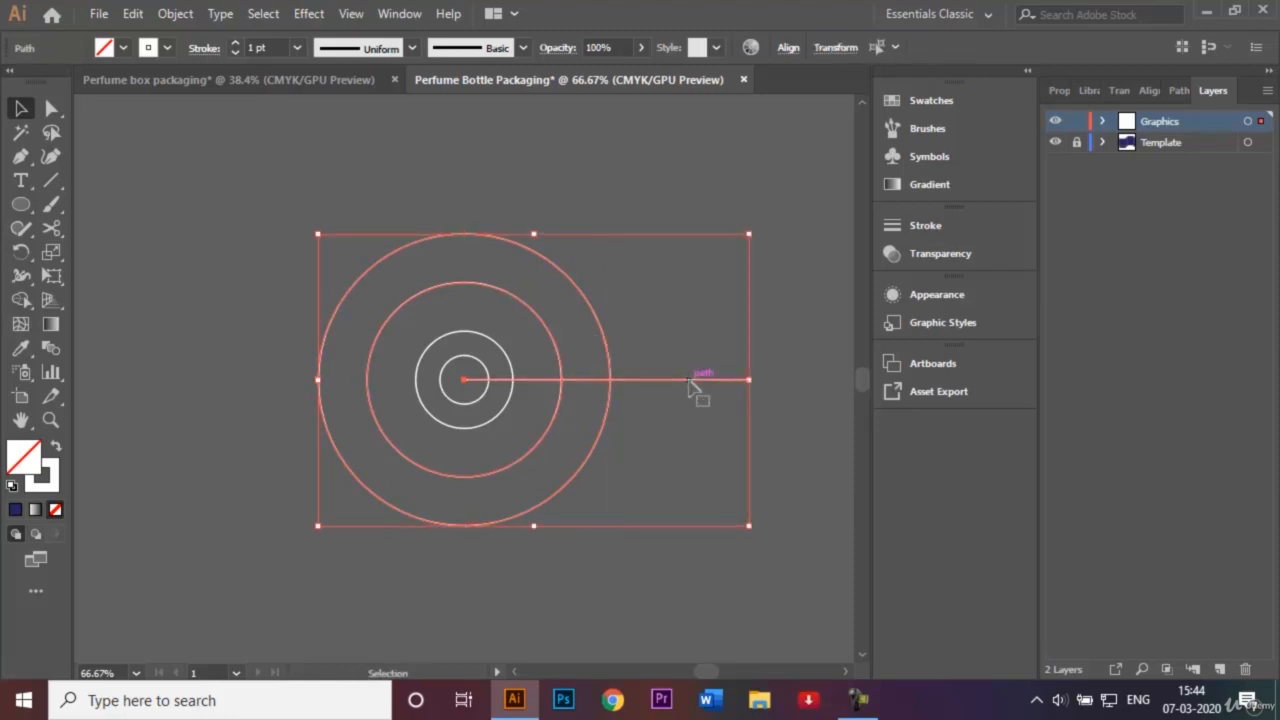
{"action": "left_click", "coordinate": [463, 333]}
{"action": "left_click", "coordinate": [720, 323]}
Move the 300 px circle, 200 px circle and line straight up until the 200 px circle touches the top of the 100 px circle.
{"action": "left_click", "coordinate": [589, 292]}
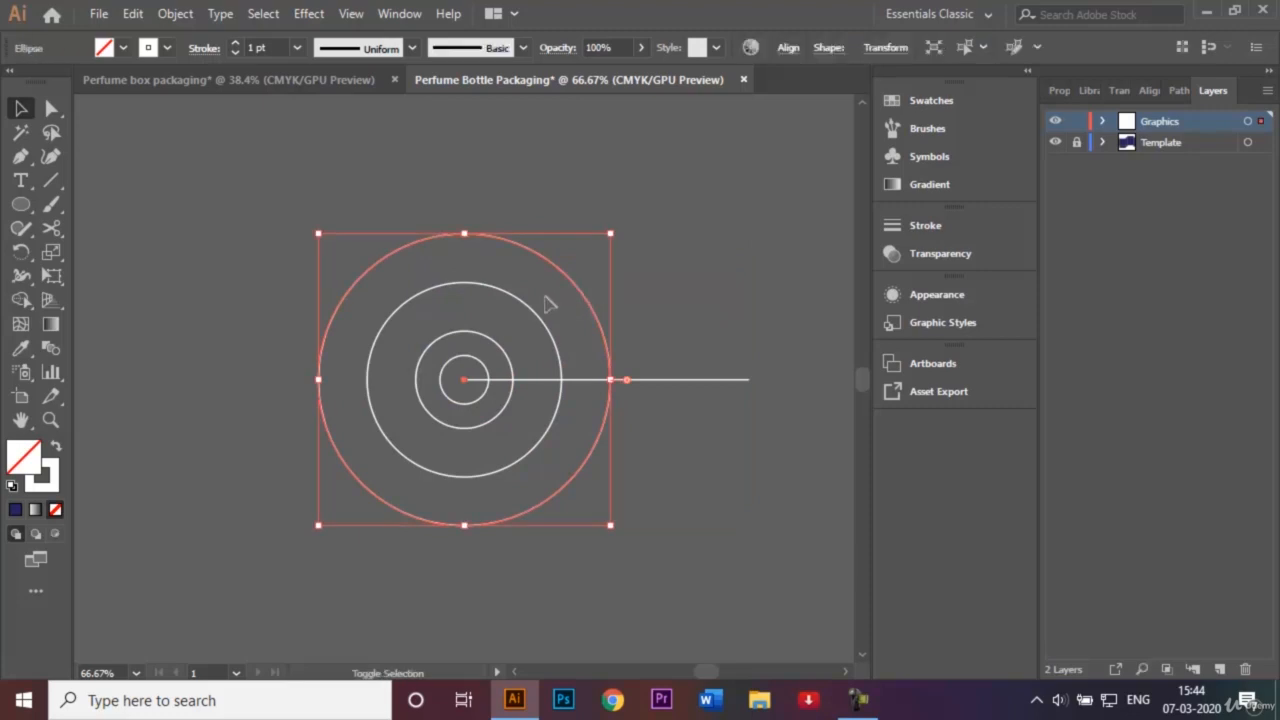
{"action": "left_click", "coordinate": [528, 300], "text": "shift"}
{"action": "left_click", "coordinate": [694, 381], "text": "shift"}
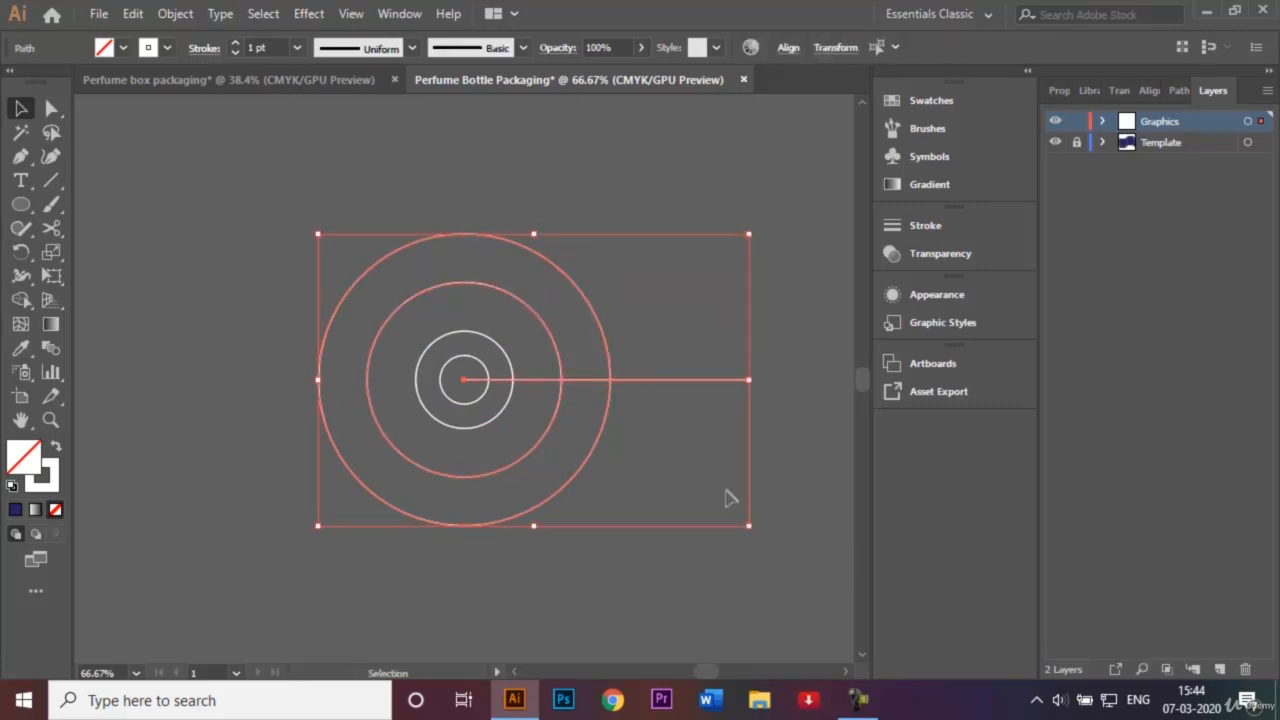
{"action": "key", "text": "shift+Up"}
{"action": "key", "text": "shift+Up"}
{"action": "key", "text": "shift+Up"}
{"action": "key", "text": "shift+Up"}
{"action": "key", "text": "shift+Up"}
{"action": "key", "text": "shift+Up"}
{"action": "key", "text": "shift+Up"}
{"action": "key", "text": "shift+Up"}
{"action": "key", "text": "shift+Up"}
{"action": "key", "text": "shift+Up"}
{"action": "key", "text": "shift+Up"}
{"action": "key", "text": "shift+Up"}
{"action": "key", "text": "shift+Up"}
{"action": "key", "text": "shift+Up"}
{"action": "key", "text": "shift+Up"}
{"action": "key", "text": "shift+Up"}
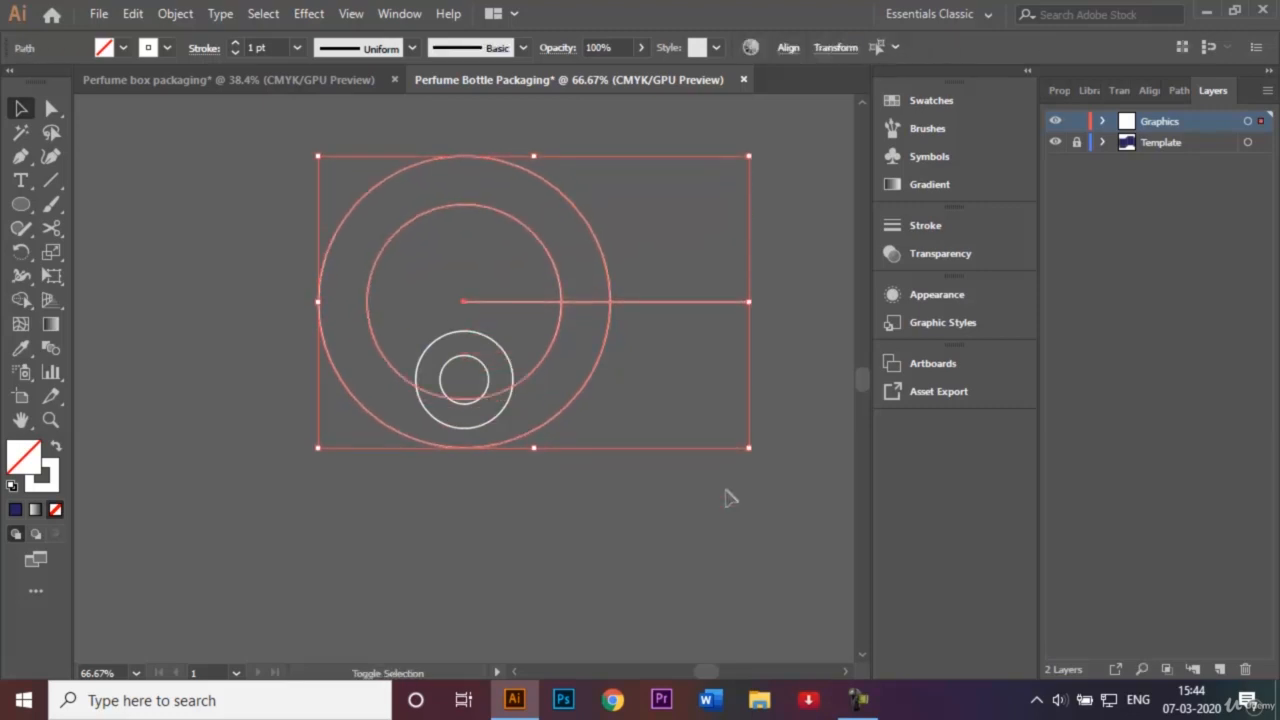
{"action": "key", "text": "shift+Up"}
{"action": "key", "text": "shift+Up"}
{"action": "key", "text": "shift+Up"}
{"action": "key", "text": "shift+Up"}
{"action": "key", "text": "shift+Up"}
{"action": "key", "text": "shift+Up"}
{"action": "key", "text": "shift+Up"}
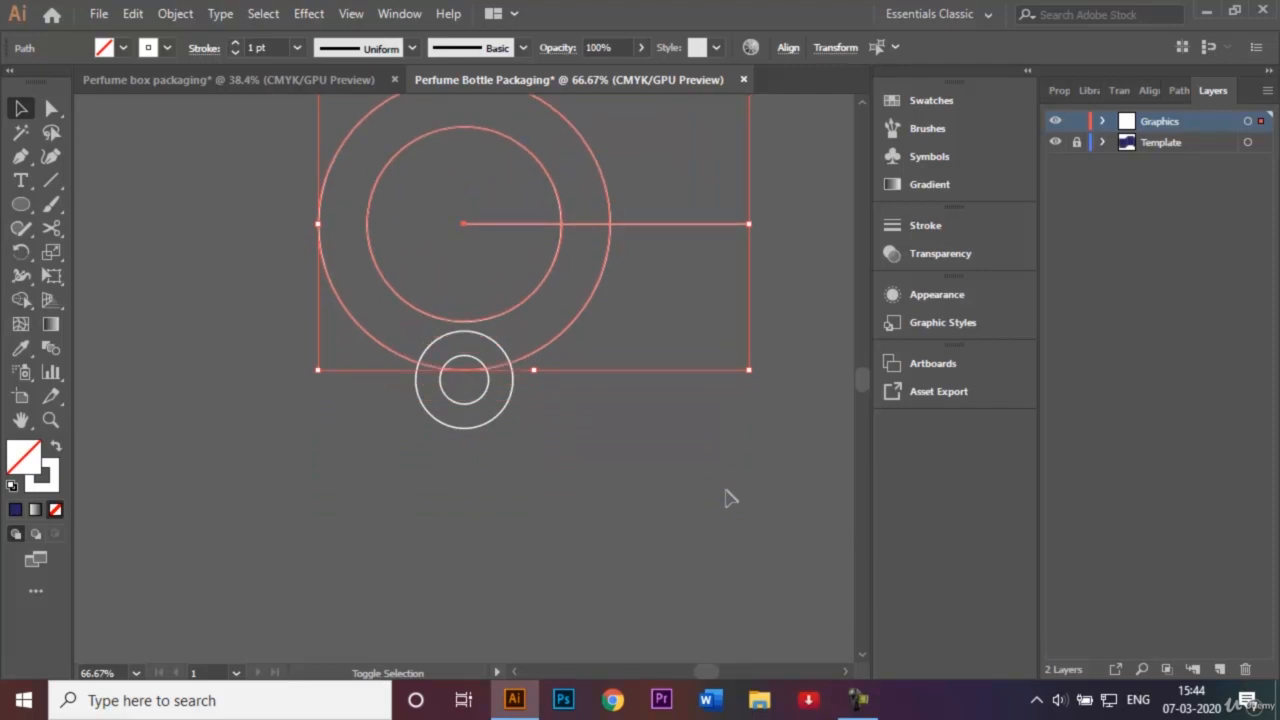
{"action": "key", "text": "shift+Down"}
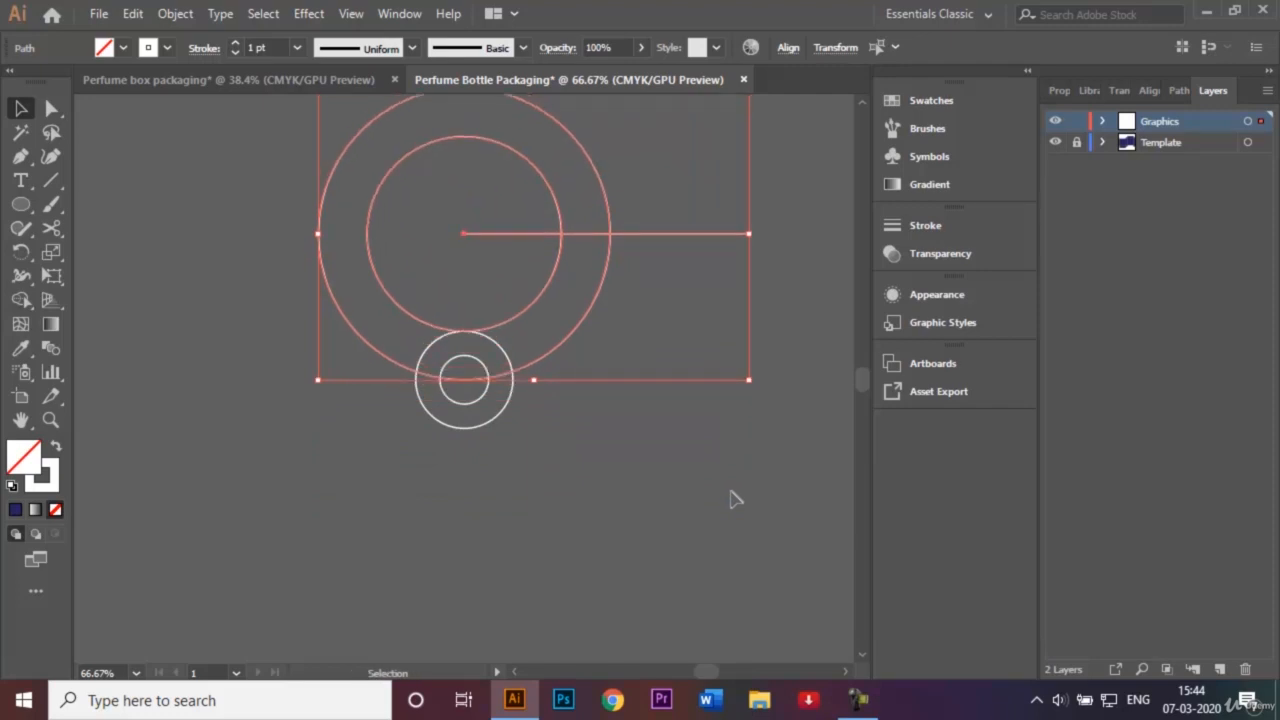
{"action": "left_click", "coordinate": [735, 498]}
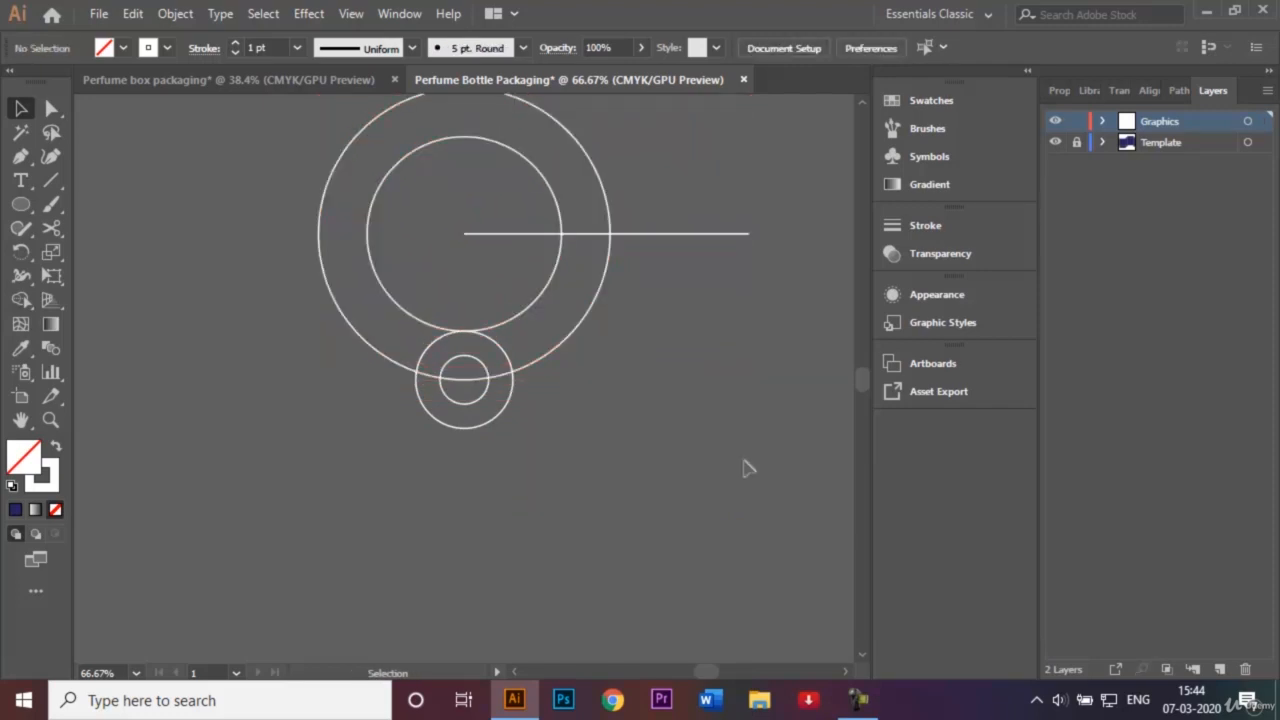
Duplicate the two large circles and line straight down so the copied 200 px circle touches the bottom of the 100 px circle.
{"action": "left_click", "coordinate": [545, 234]}
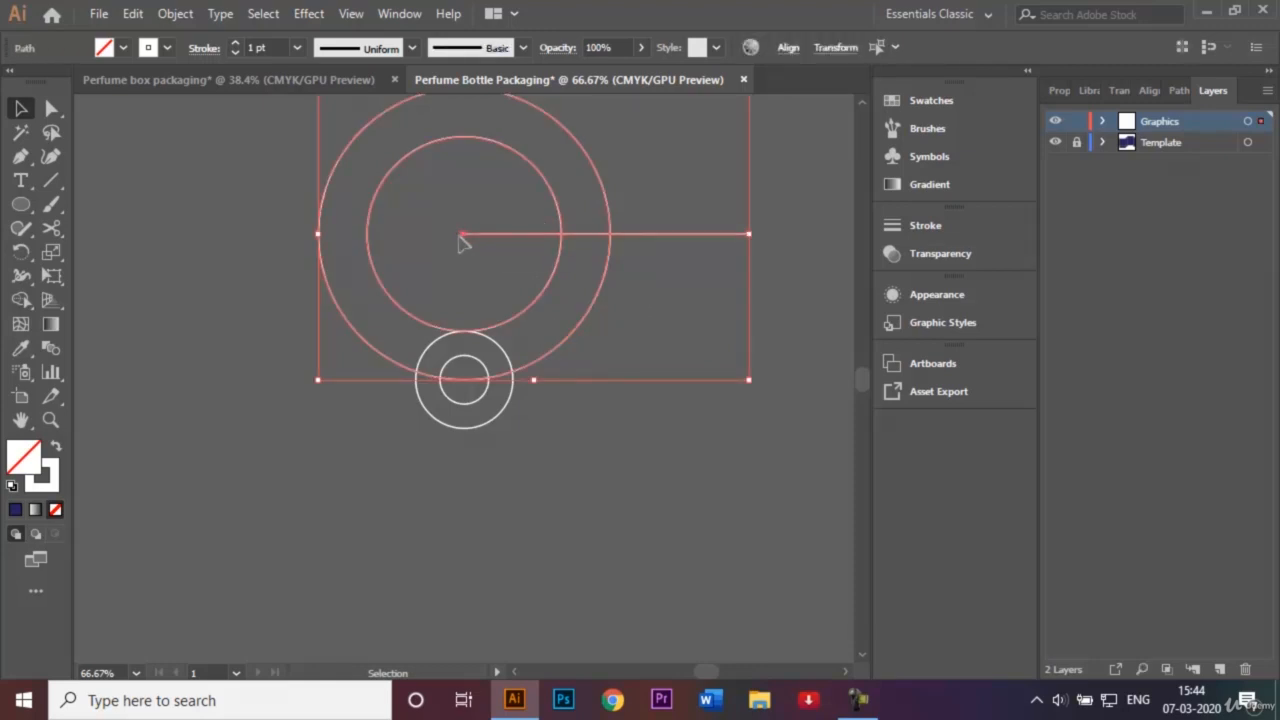
{"action": "left_click_drag", "start_coordinate": [464, 243], "coordinate": [472, 534]}
{"action": "left_click", "coordinate": [660, 328]}
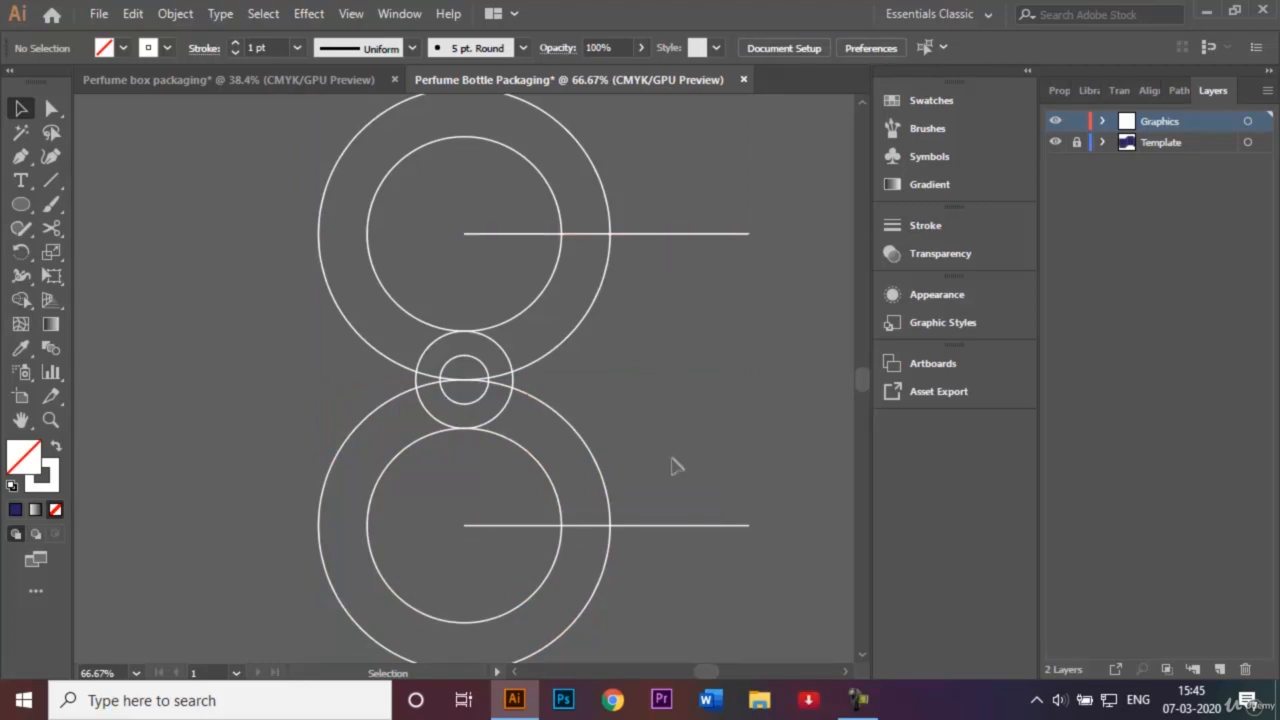
Rotate the upper horizontal line 315° about the center of the upper circles, and deselect it.
{"action": "left_click", "coordinate": [677, 234]}
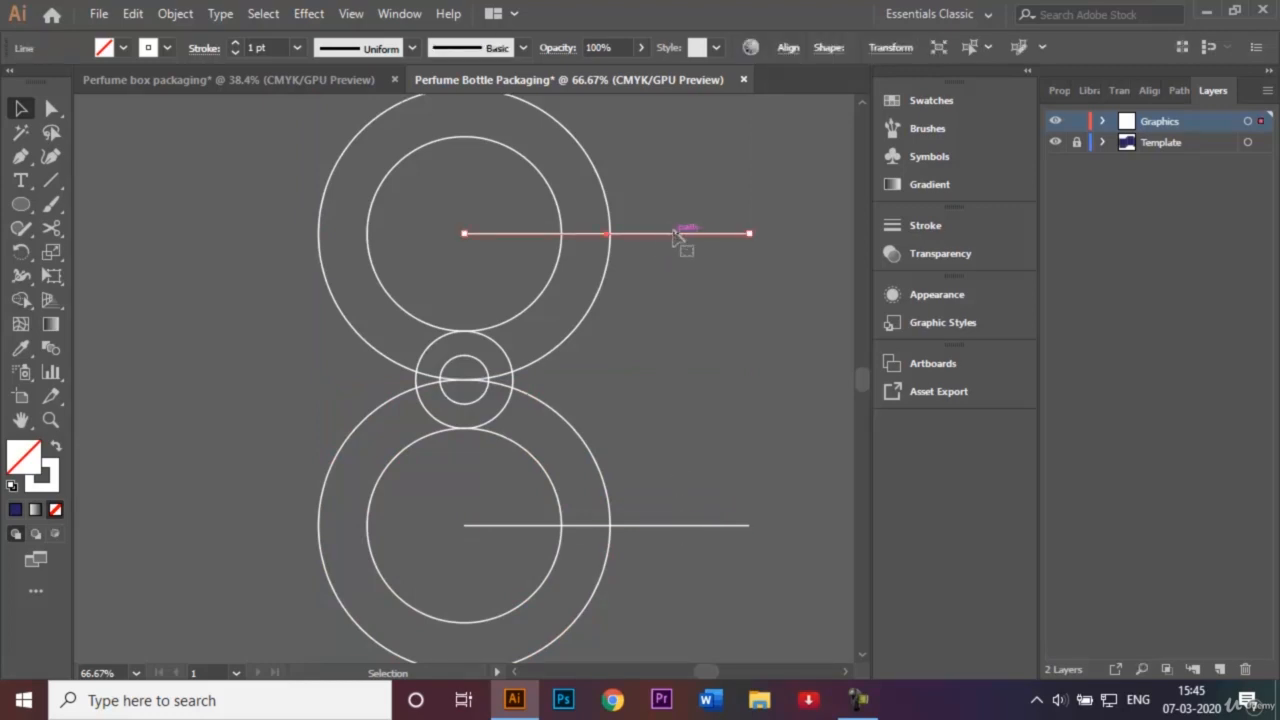
{"action": "left_click", "coordinate": [19, 255]}
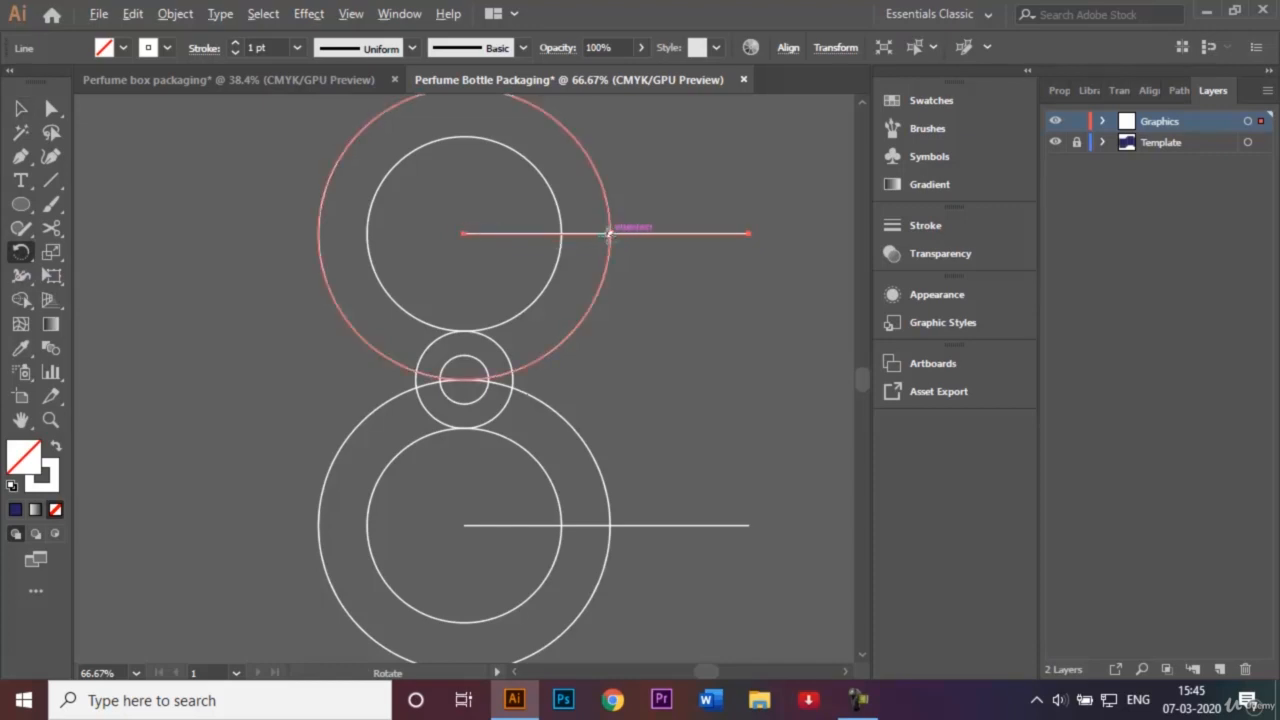
{"action": "left_click", "coordinate": [457, 223]}
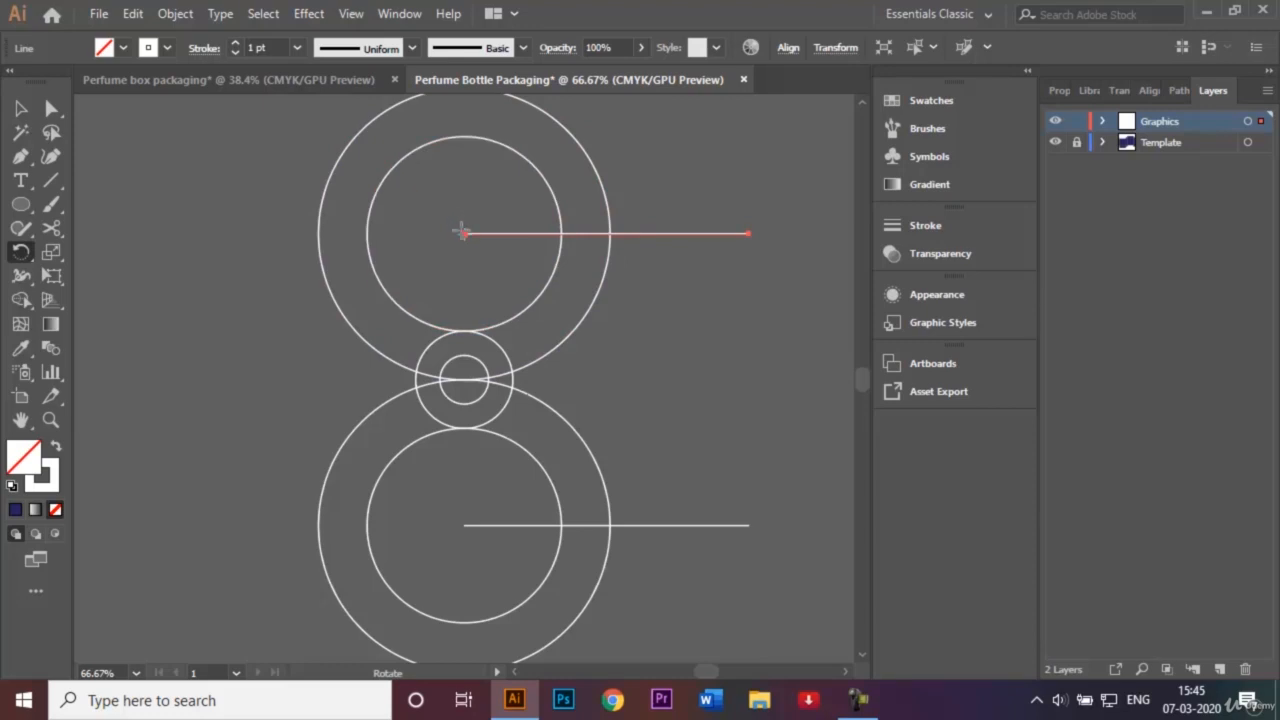
{"action": "left_click", "coordinate": [461, 231], "text": "alt"}
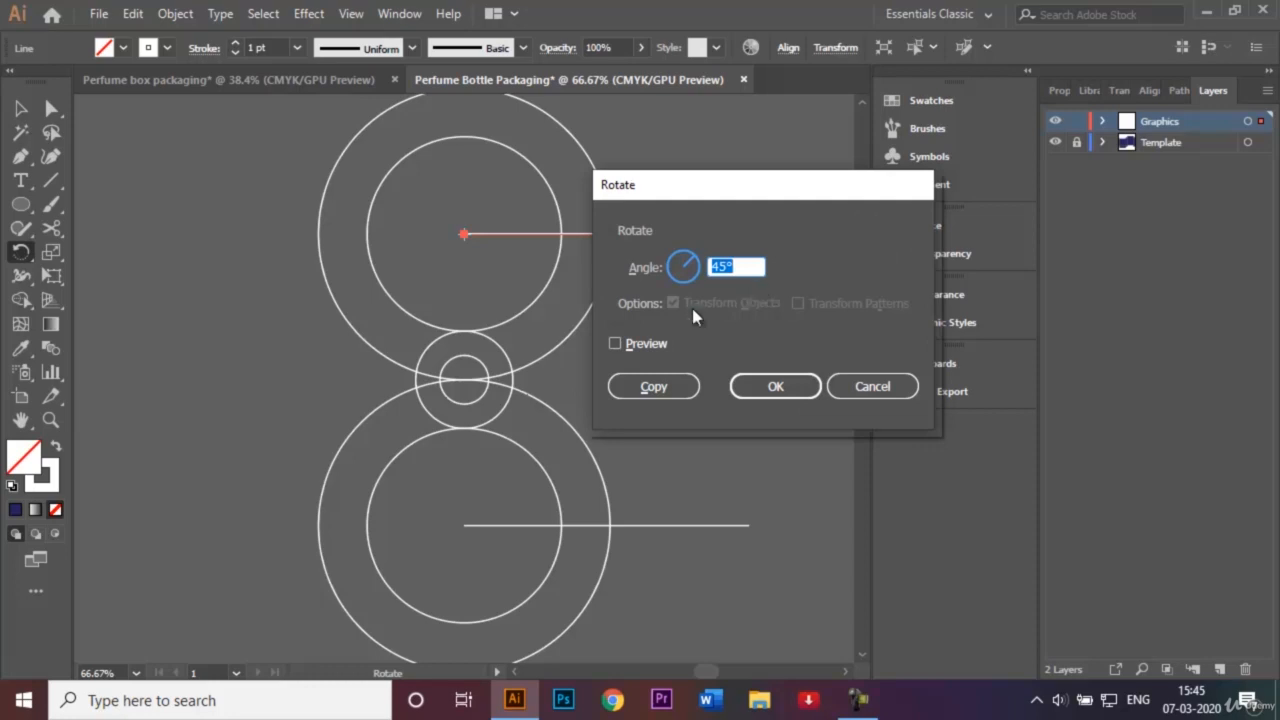
{"action": "left_click", "coordinate": [615, 343]}
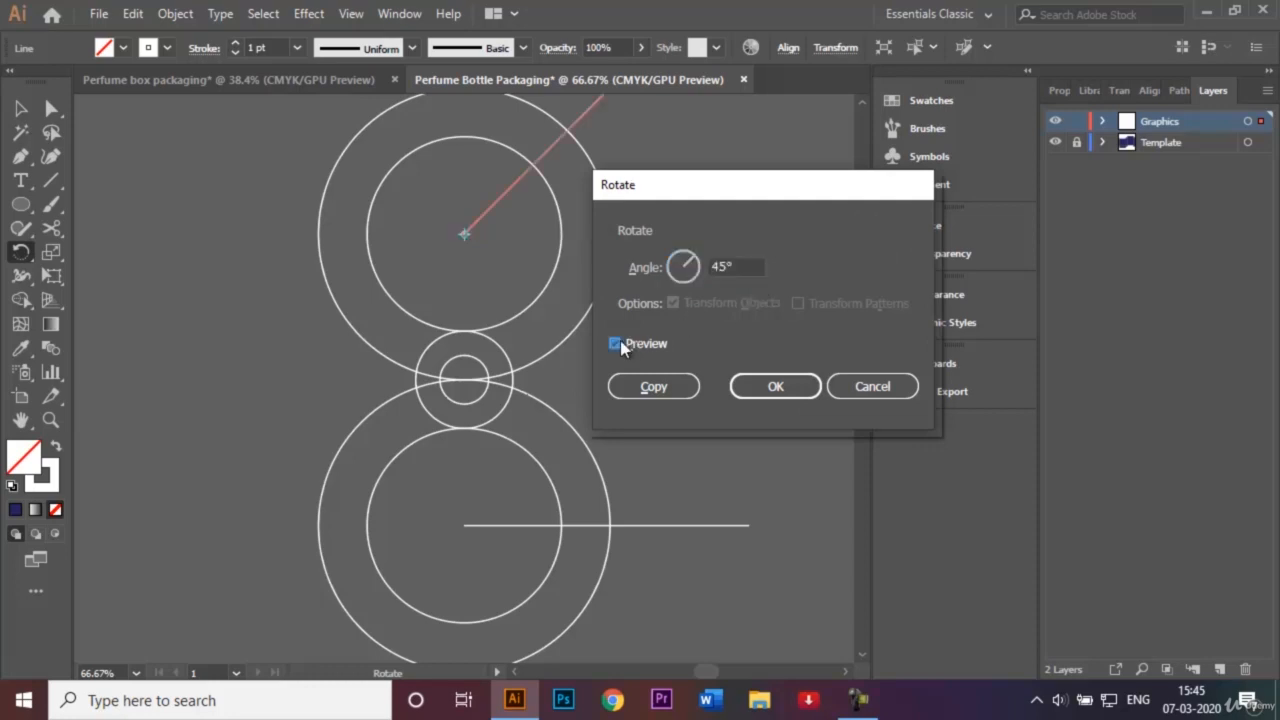
{"action": "left_click", "coordinate": [724, 267]}
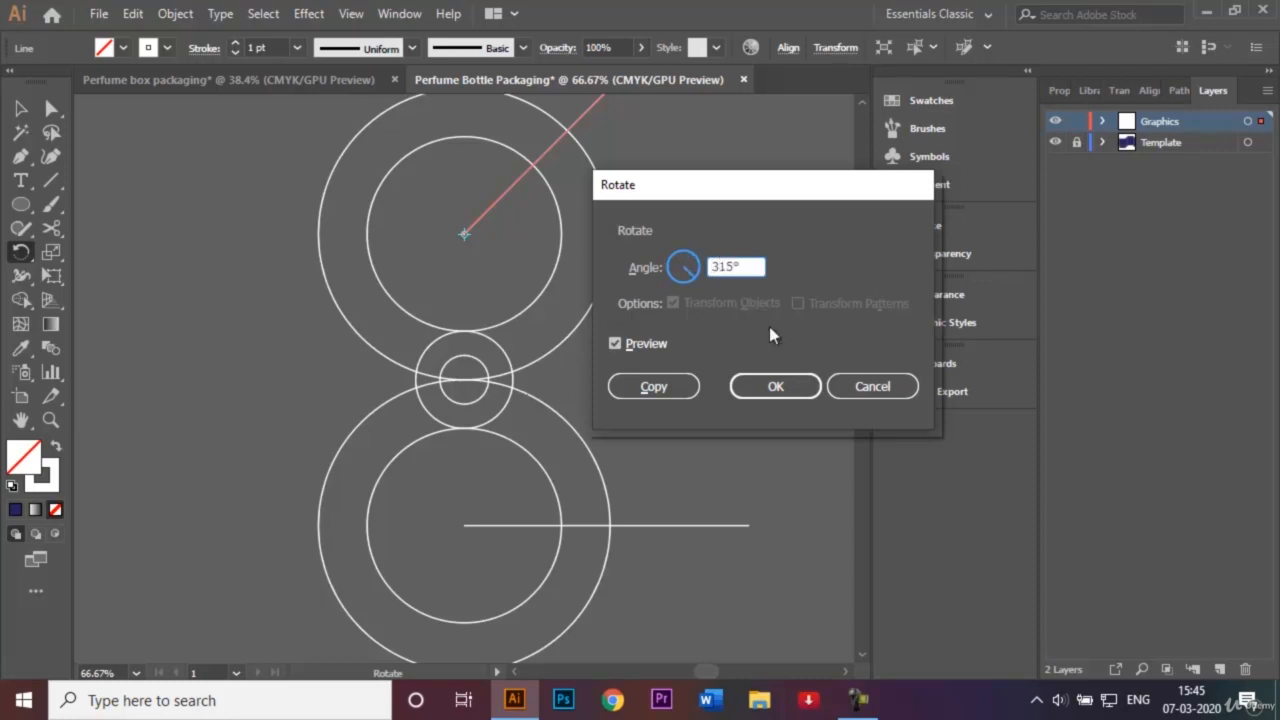
{"action": "left_click", "coordinate": [768, 390]}
{"action": "left_click", "coordinate": [20, 110]}
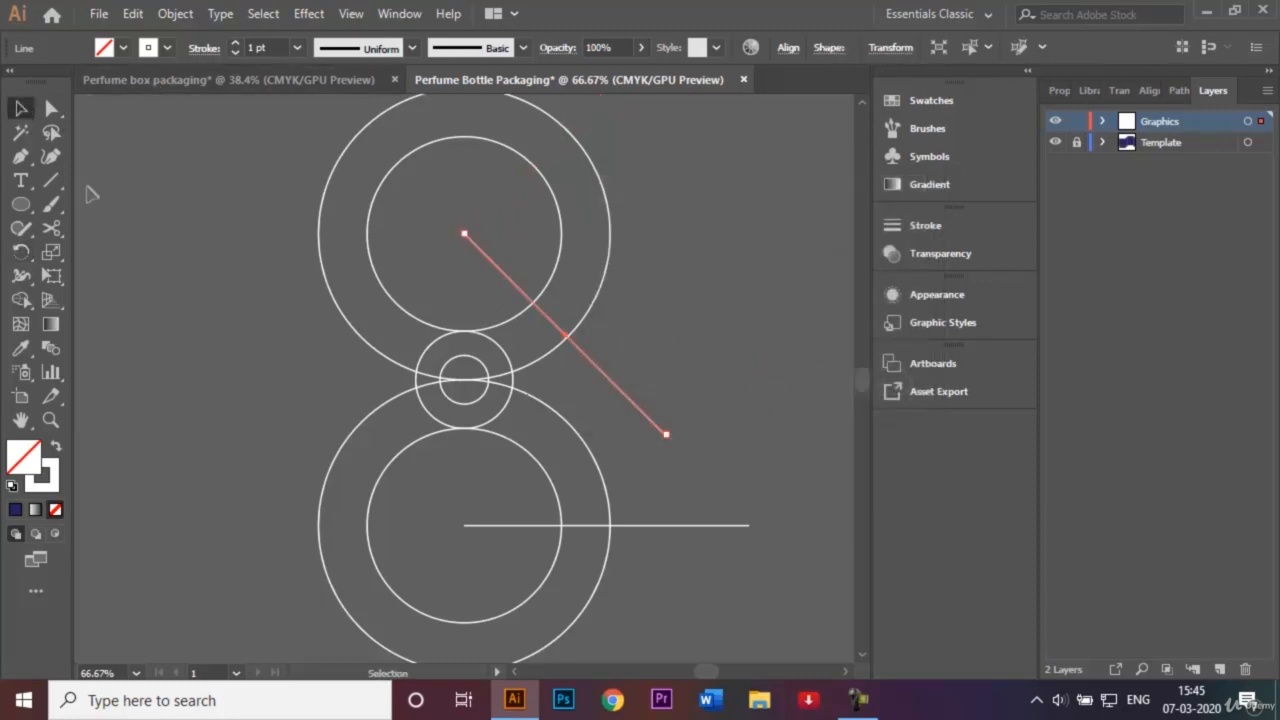
{"action": "left_click", "coordinate": [506, 498]}
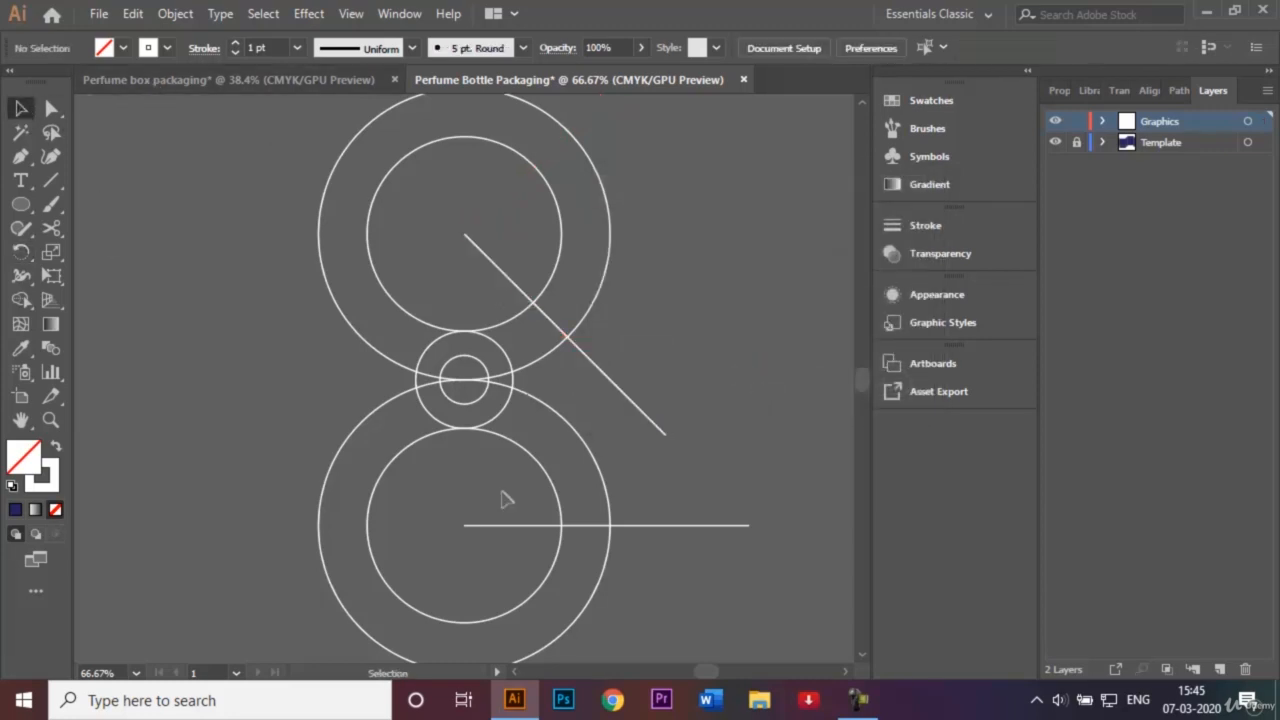
Rotate the lower horizontal line 45° about the center of the lower circles, and deselect it.
{"action": "left_click", "coordinate": [675, 526]}
{"action": "left_click", "coordinate": [20, 251]}
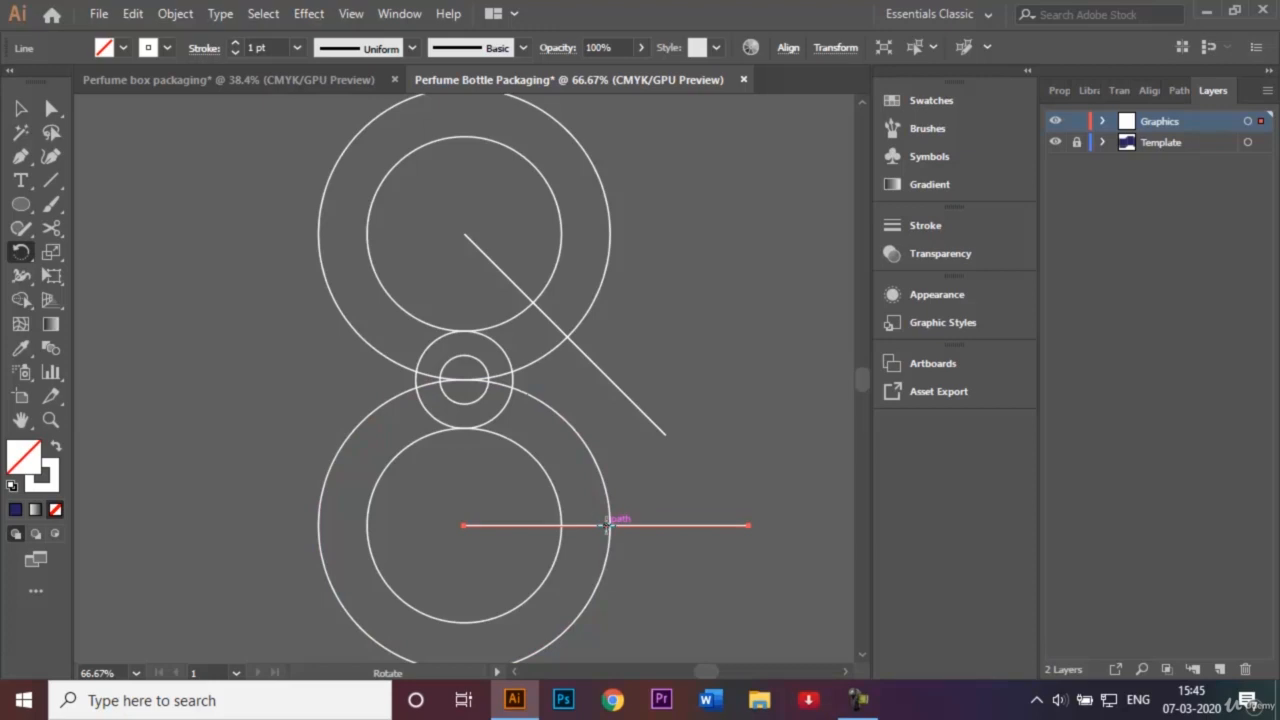
{"action": "left_click_drag", "start_coordinate": [606, 525], "coordinate": [510, 495]}
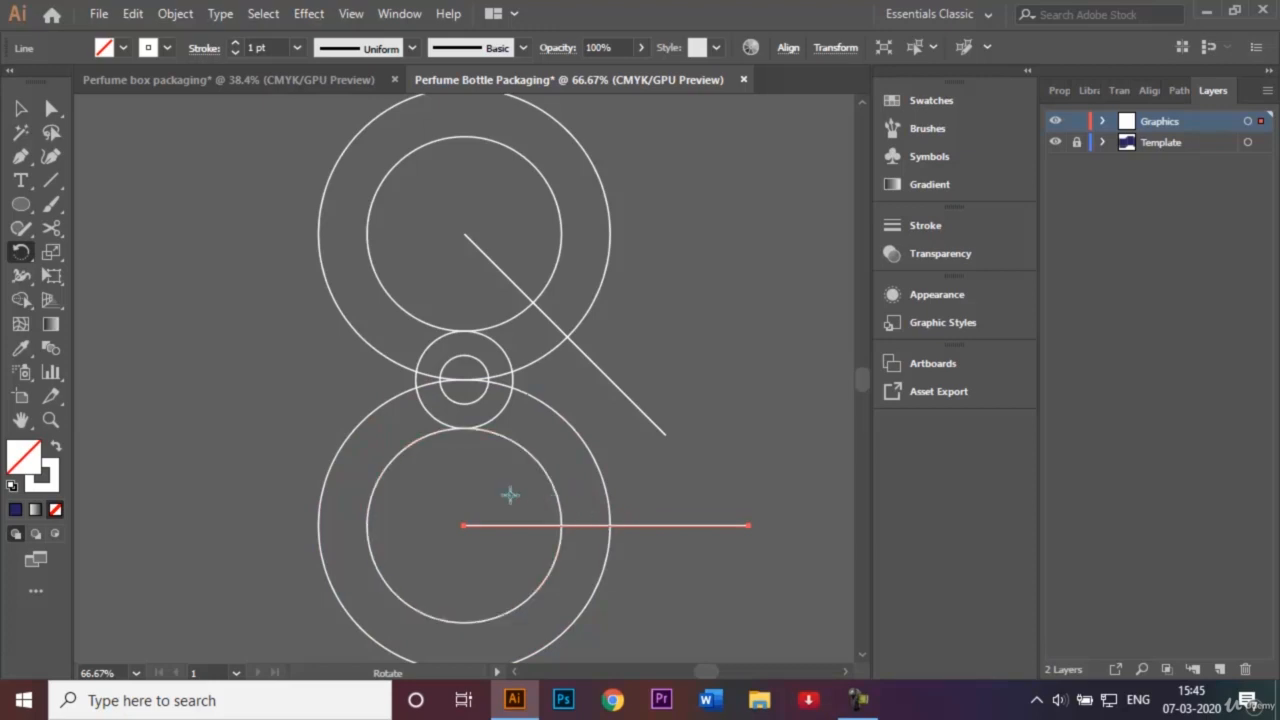
{"action": "left_click", "coordinate": [462, 524], "text": "alt"}
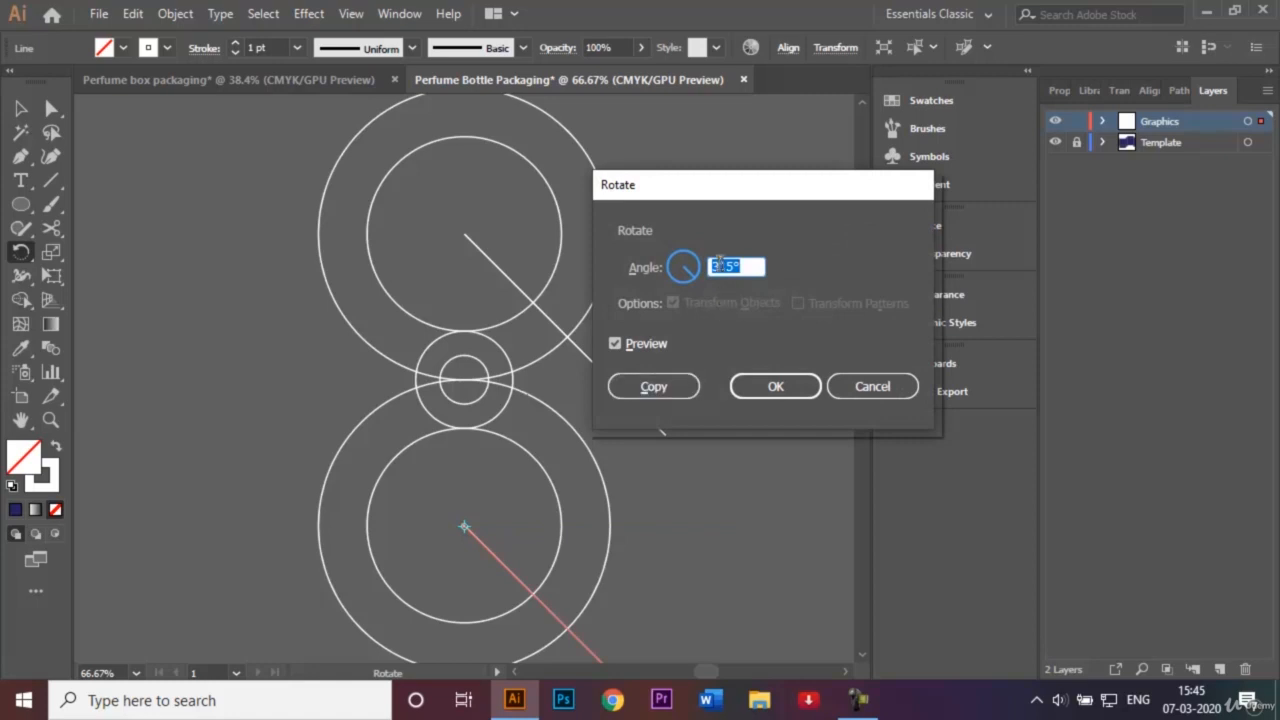
{"action": "left_click", "coordinate": [726, 266]}
{"action": "key", "text": "BackSpace"}
{"action": "key", "text": "BackSpace"}
{"action": "type", "text": "4"}
{"action": "key", "text": "Return"}
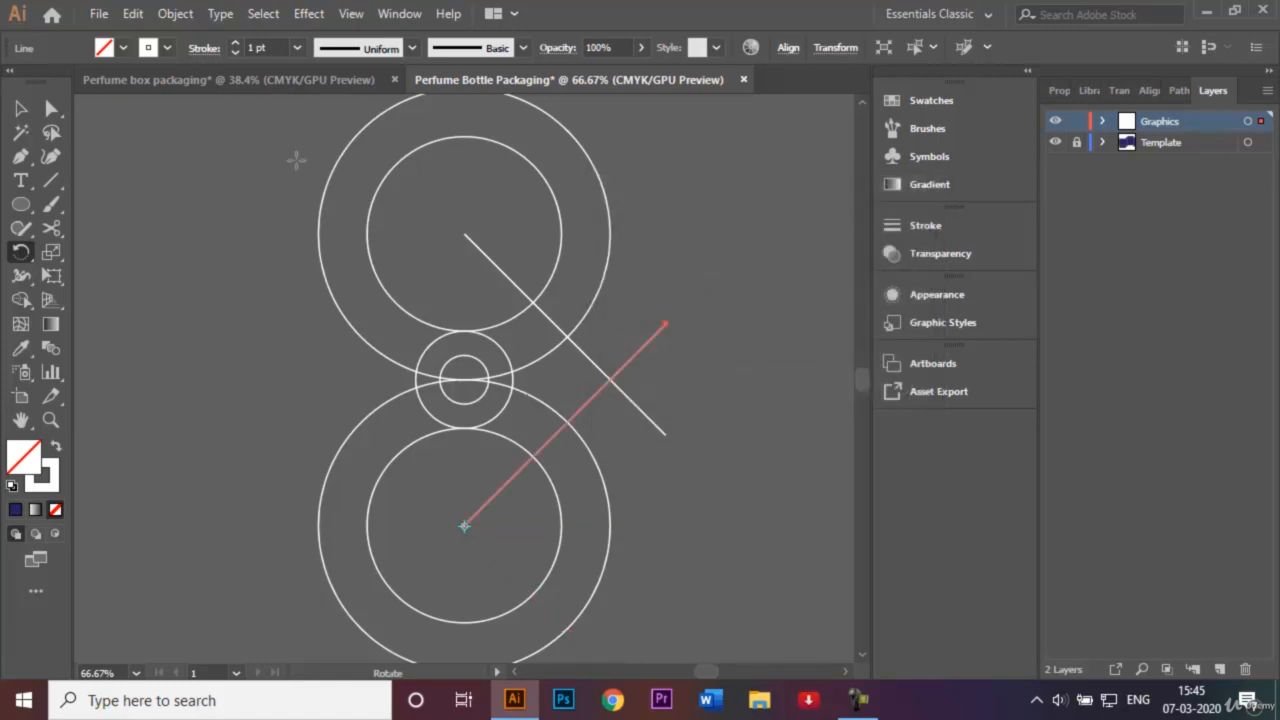
{"action": "left_click", "coordinate": [20, 108]}
{"action": "right_click", "coordinate": [154, 250]}
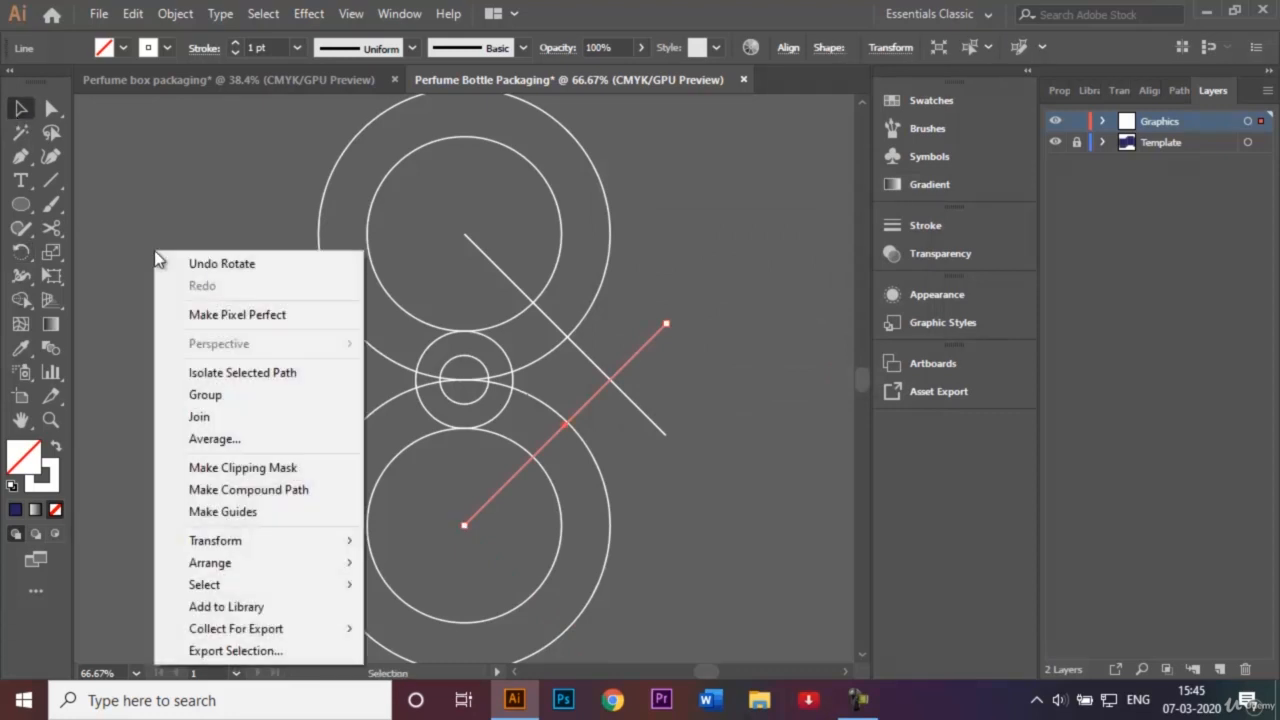
{"action": "left_click", "coordinate": [120, 212]}
Create a copy of the four large circles rotated 315° about the intersection of the two diagonal lines, and deselect it.
{"action": "key", "text": "ctrl+minus"}
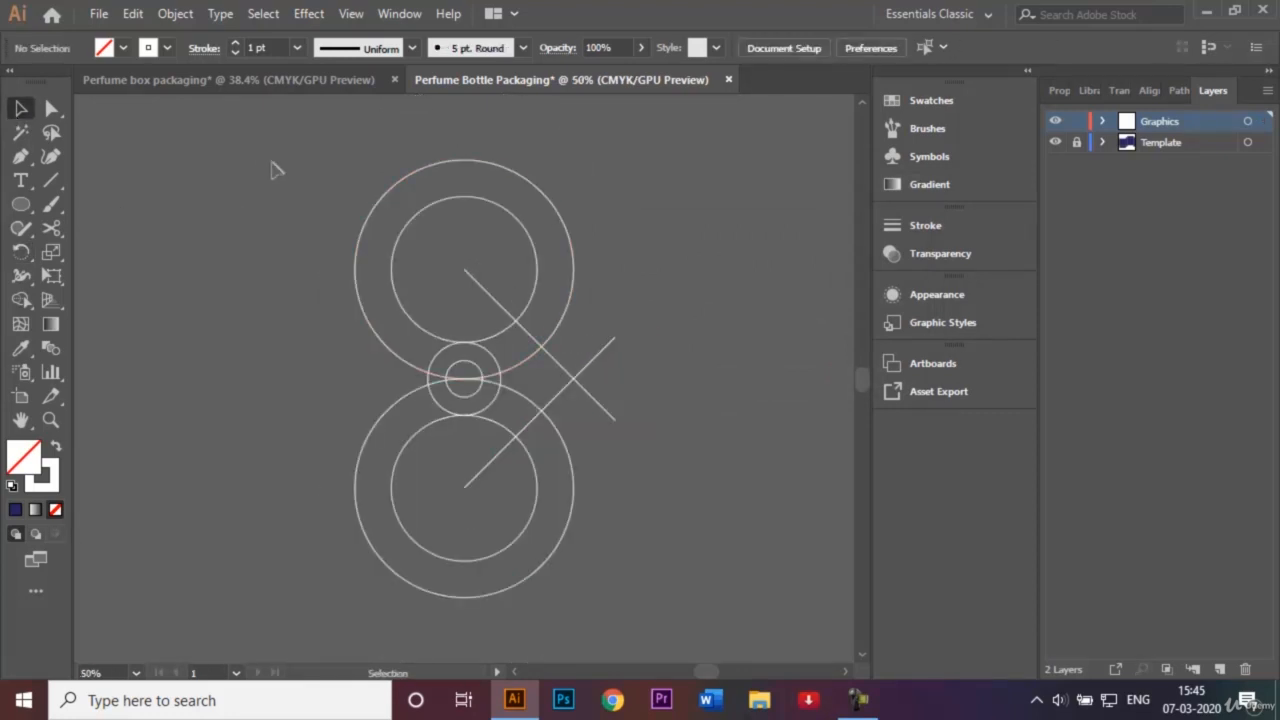
{"action": "left_click", "coordinate": [405, 190]}
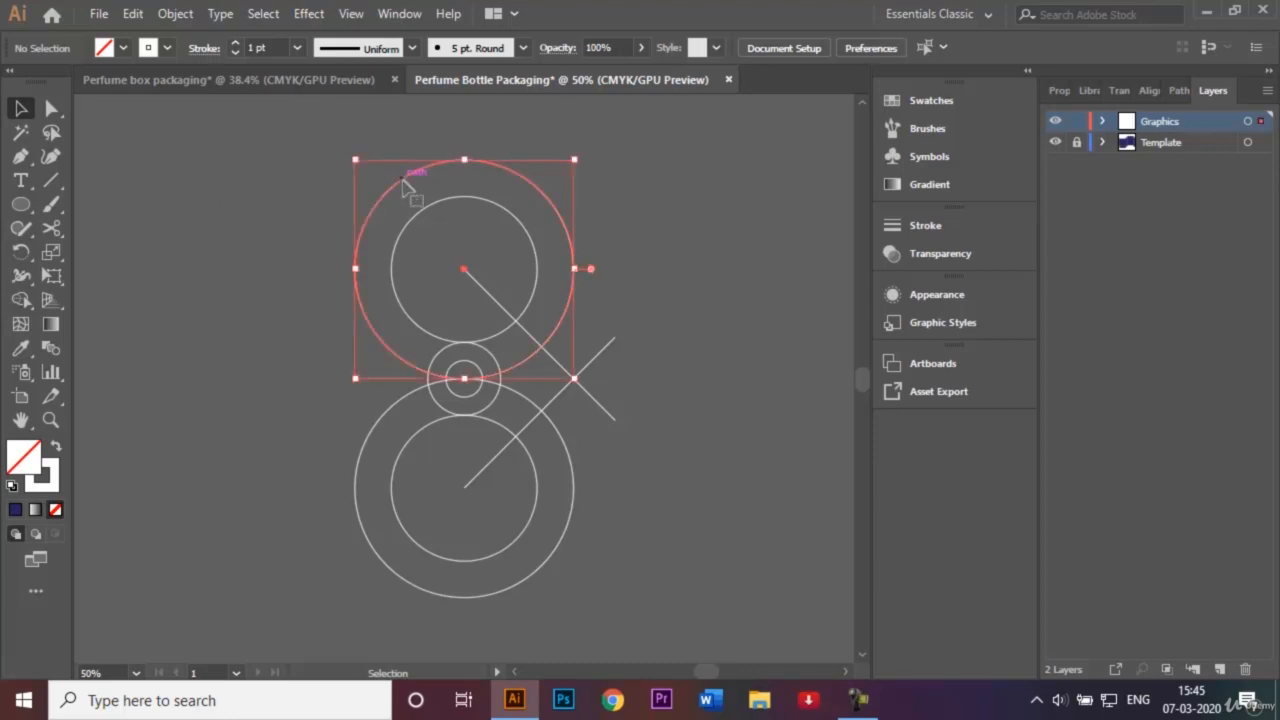
{"action": "left_click", "coordinate": [422, 212], "text": "shift"}
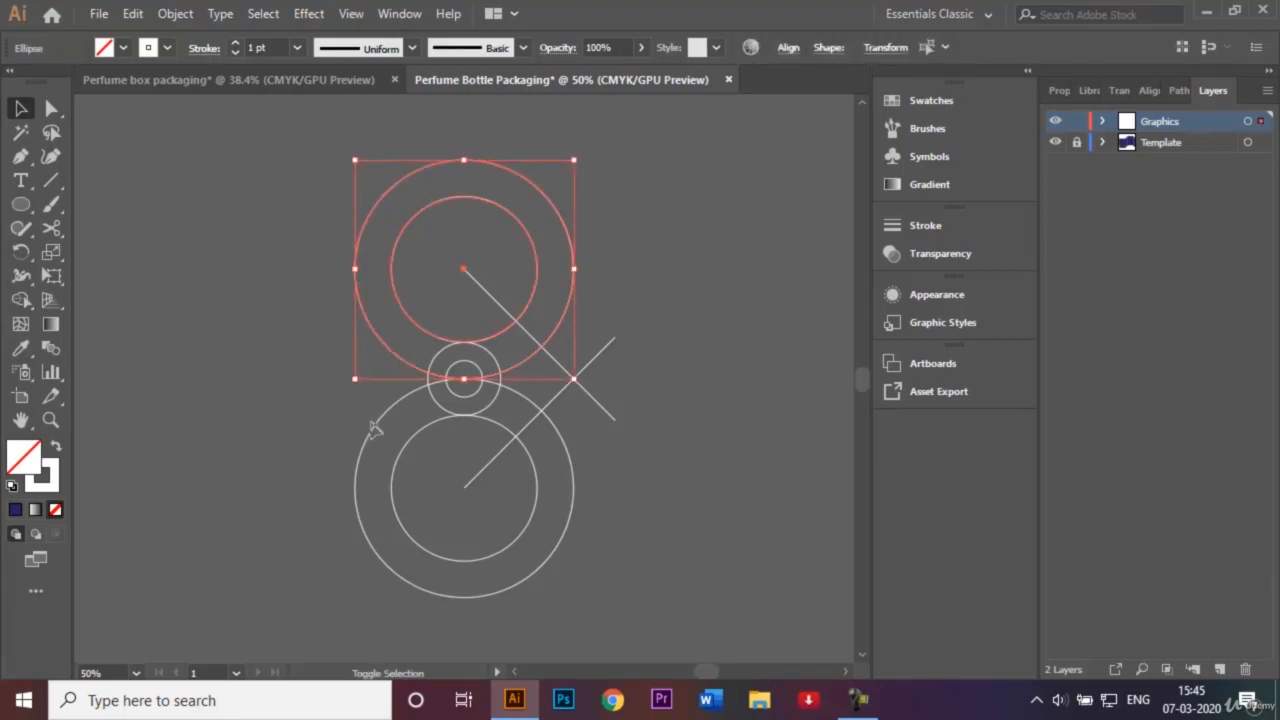
{"action": "left_click", "coordinate": [407, 445], "text": "shift"}
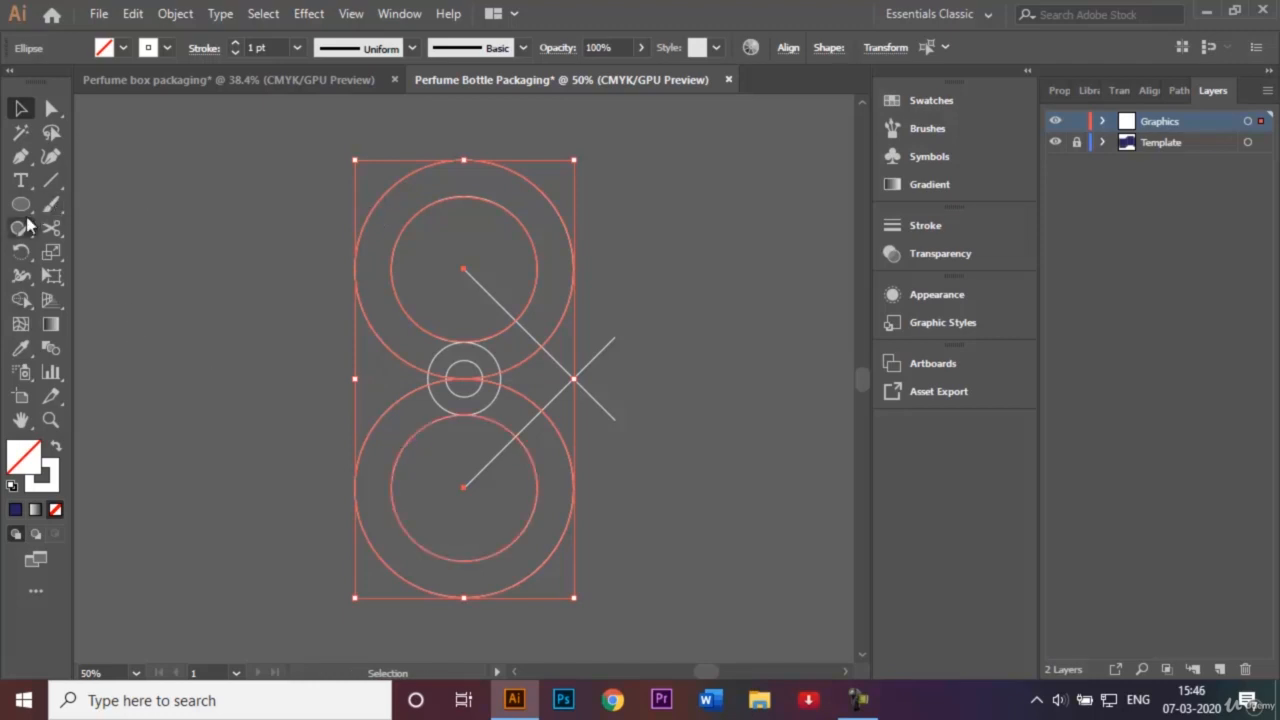
{"action": "left_click", "coordinate": [22, 253]}
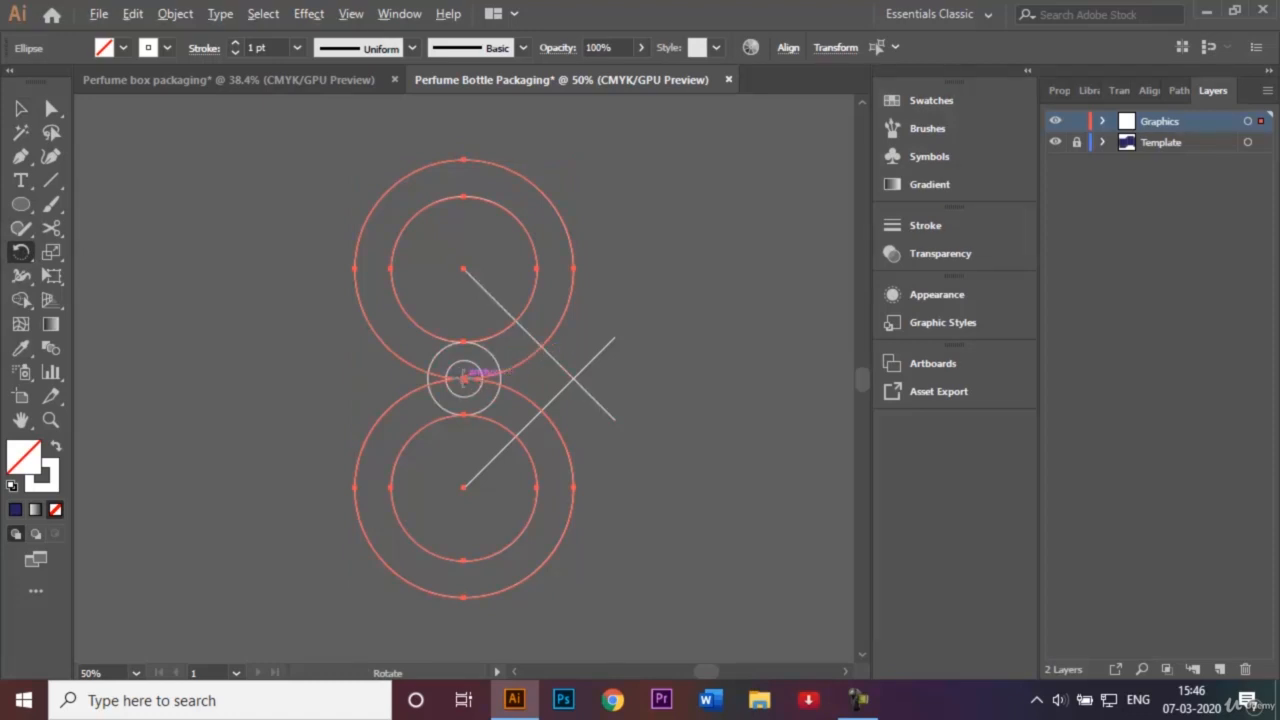
{"action": "key", "text": "ctrl+plus"}
{"action": "key", "text": "ctrl+plus"}
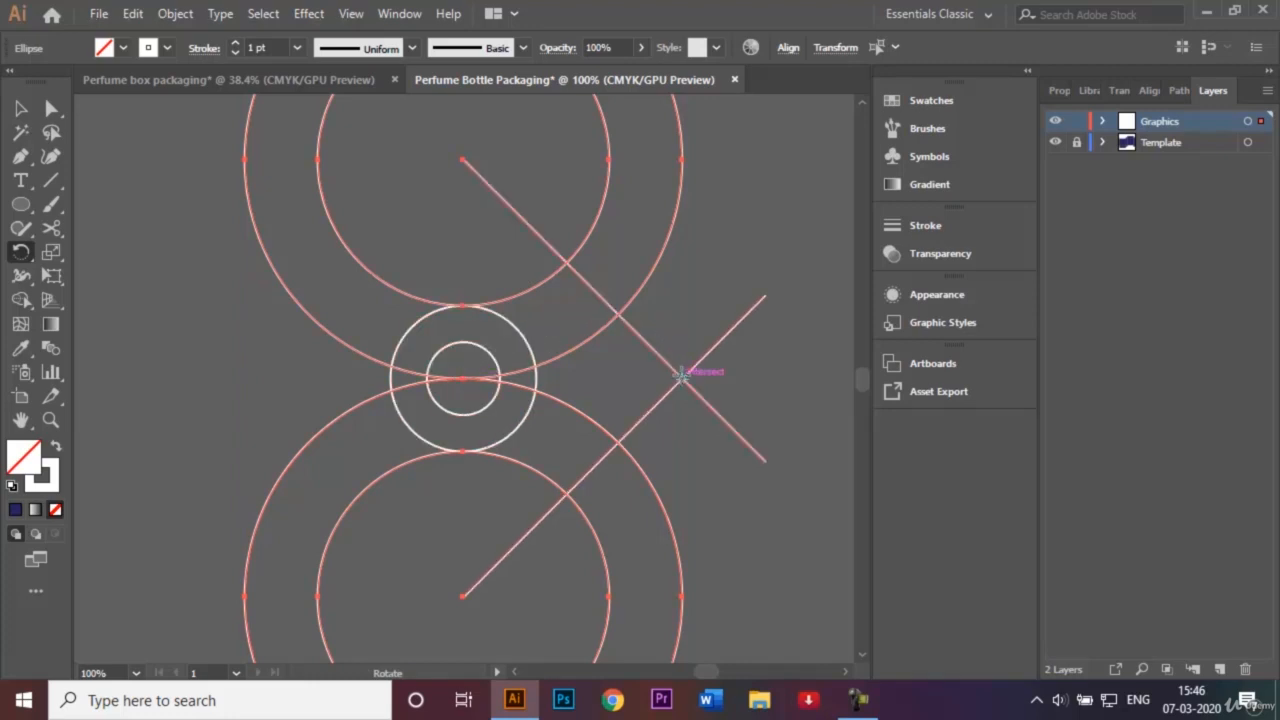
{"action": "left_click", "coordinate": [681, 374], "text": "alt"}
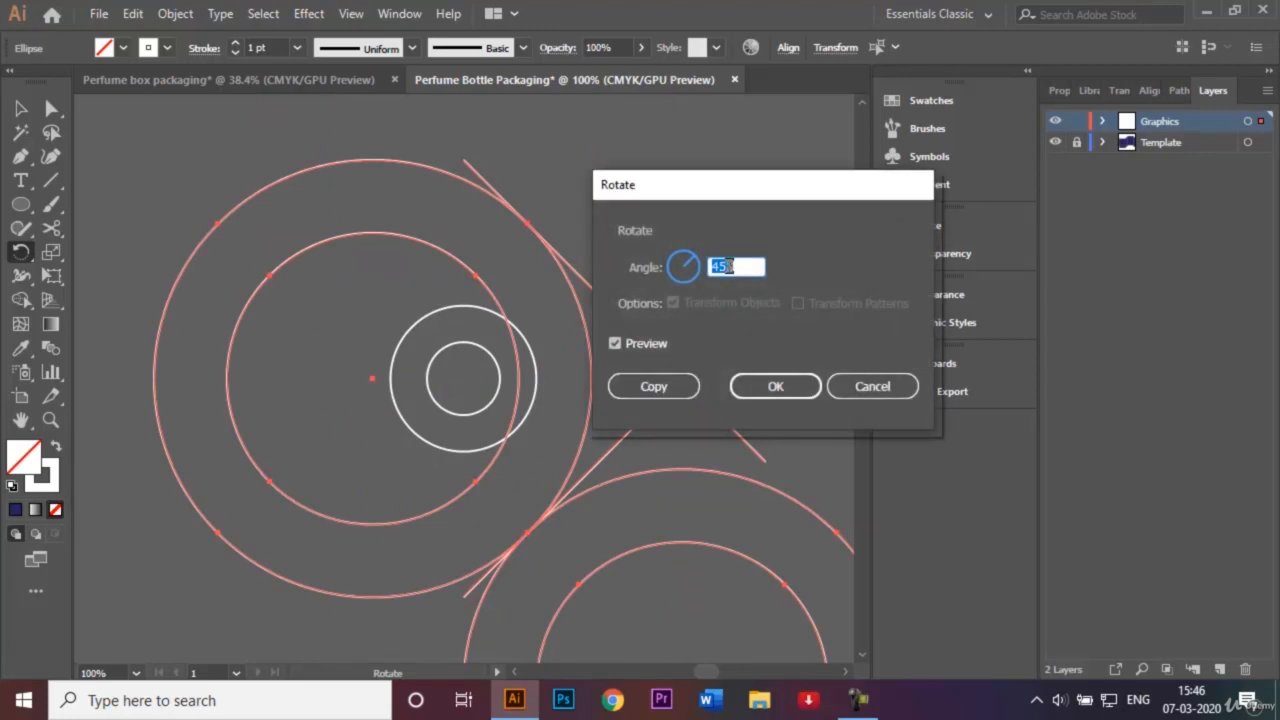
{"action": "key", "text": "BackSpace"}
{"action": "type", "text": "315"}
{"action": "left_click", "coordinate": [662, 386]}
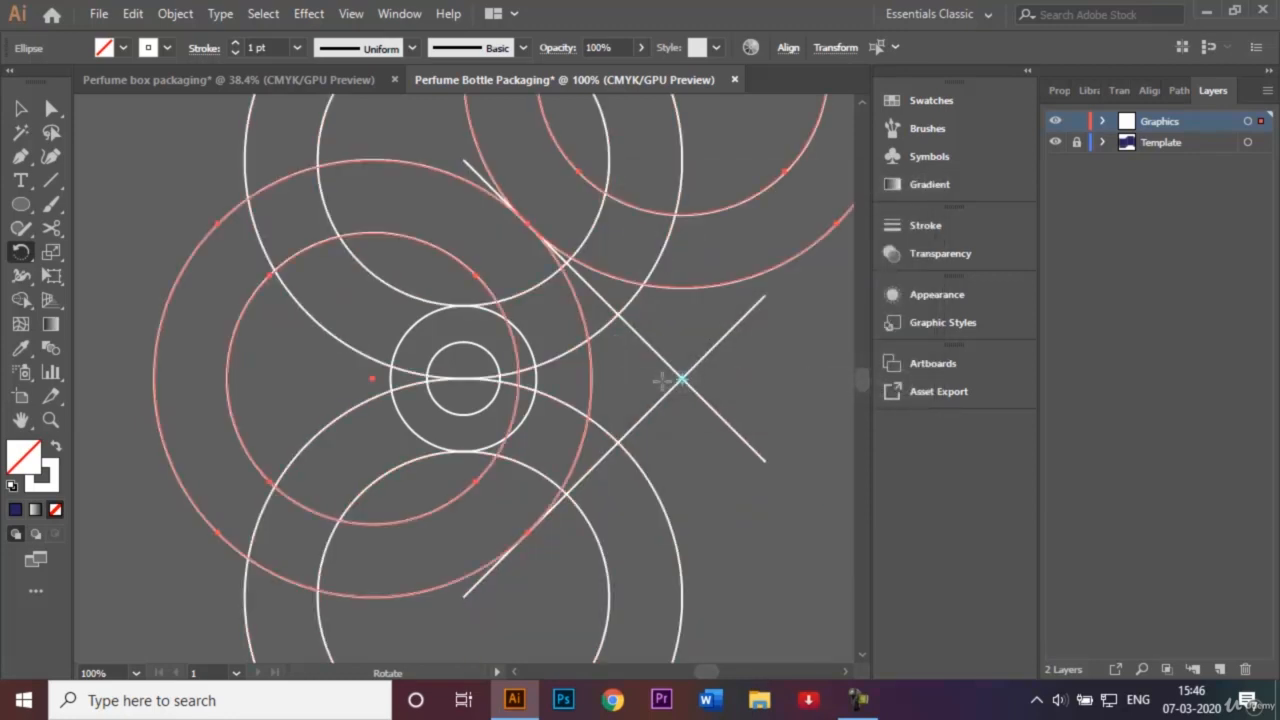
{"action": "key", "text": "v"}
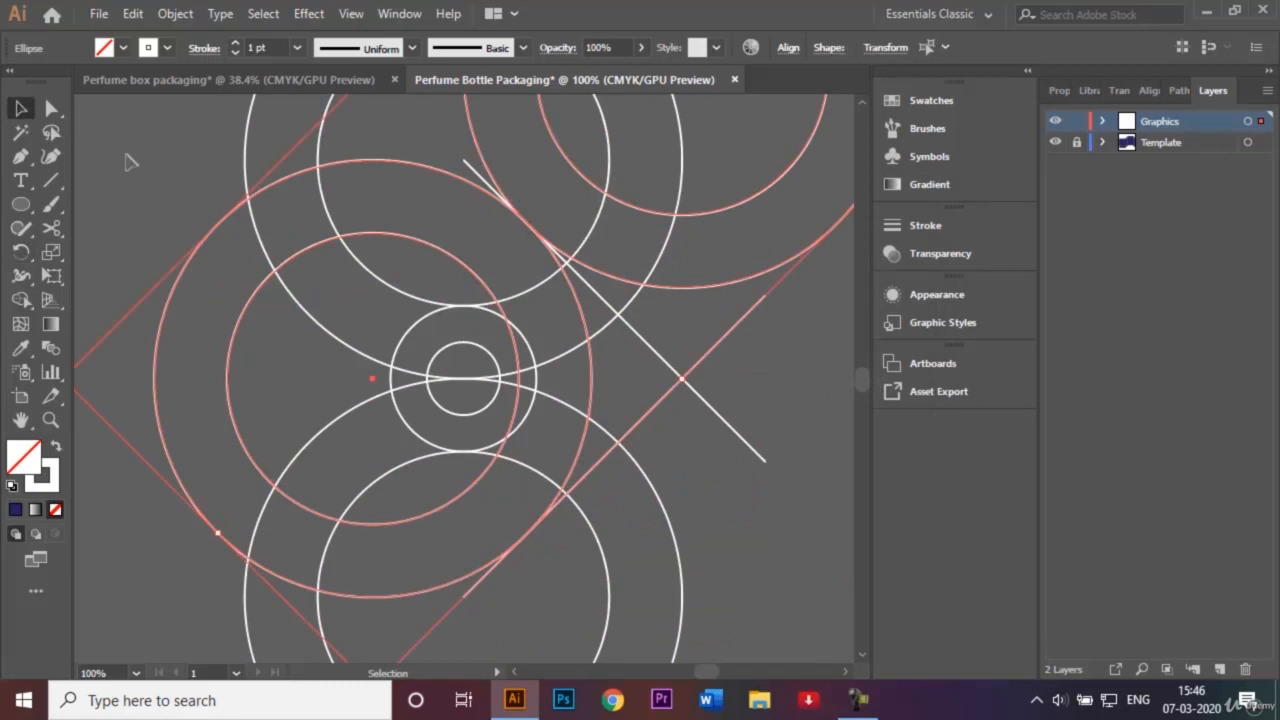
{"action": "left_click", "coordinate": [153, 179]}
Hide the two crossing diagonal lines.
{"action": "key", "text": "ctrl+minus"}
{"action": "key", "text": "ctrl+minus"}
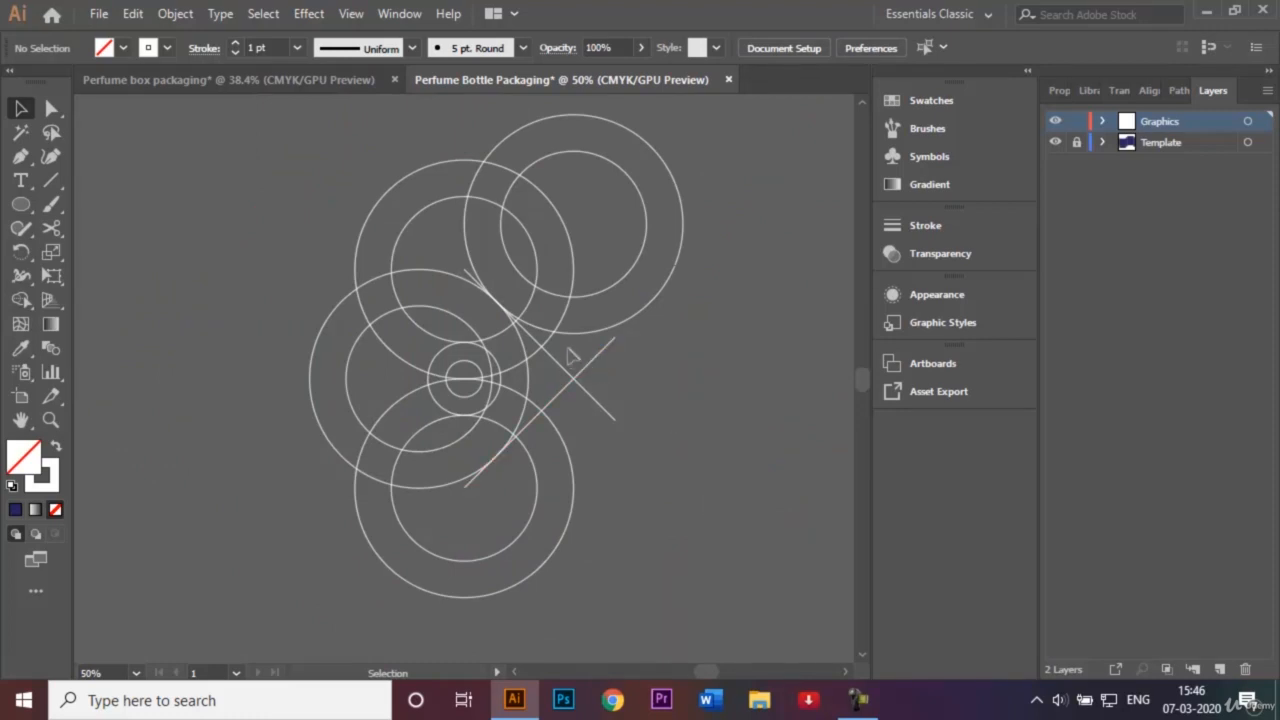
{"action": "left_click", "coordinate": [587, 398]}
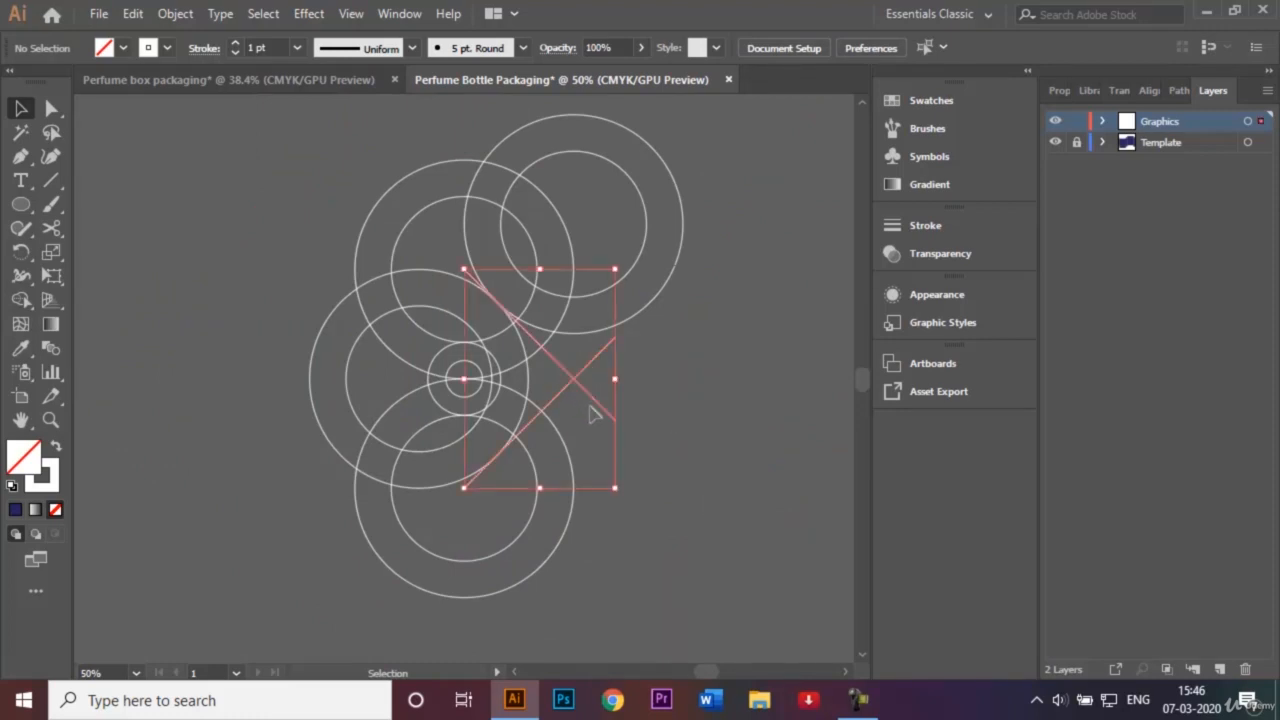
{"action": "left_click", "coordinate": [175, 14]}
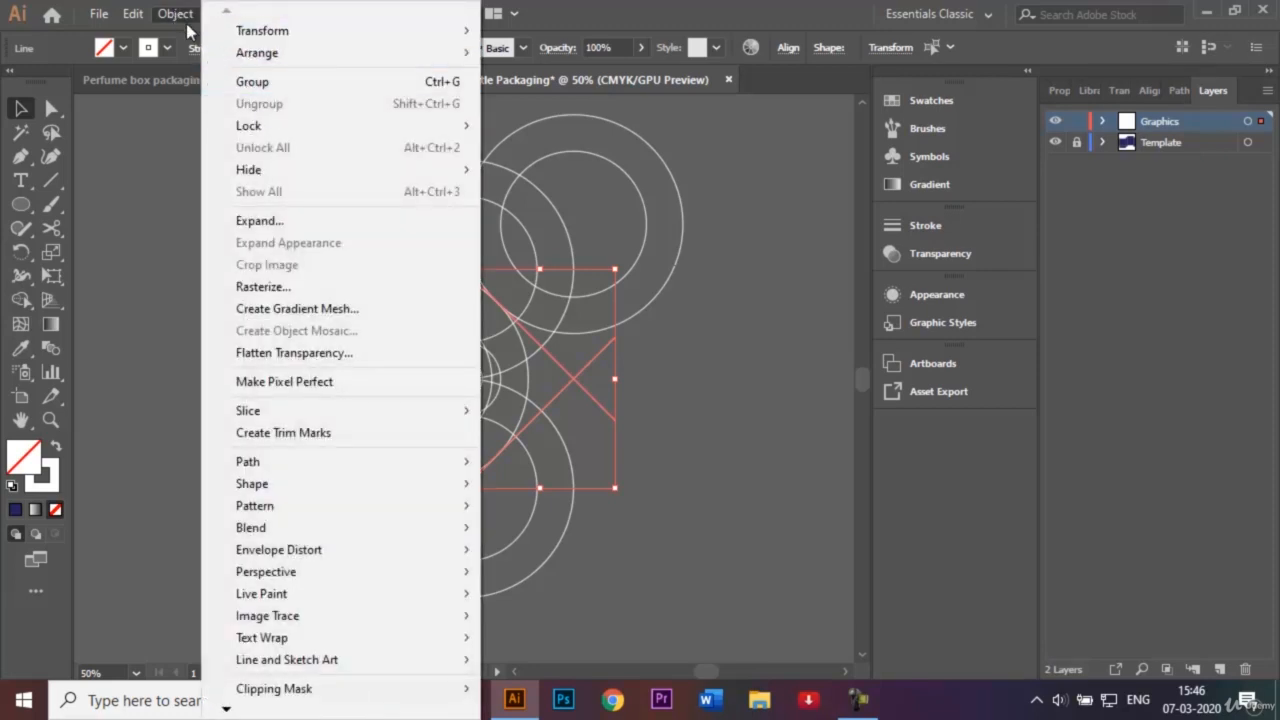
{"action": "mouse_move", "coordinate": [334, 170]}
{"action": "left_click", "coordinate": [518, 170]}
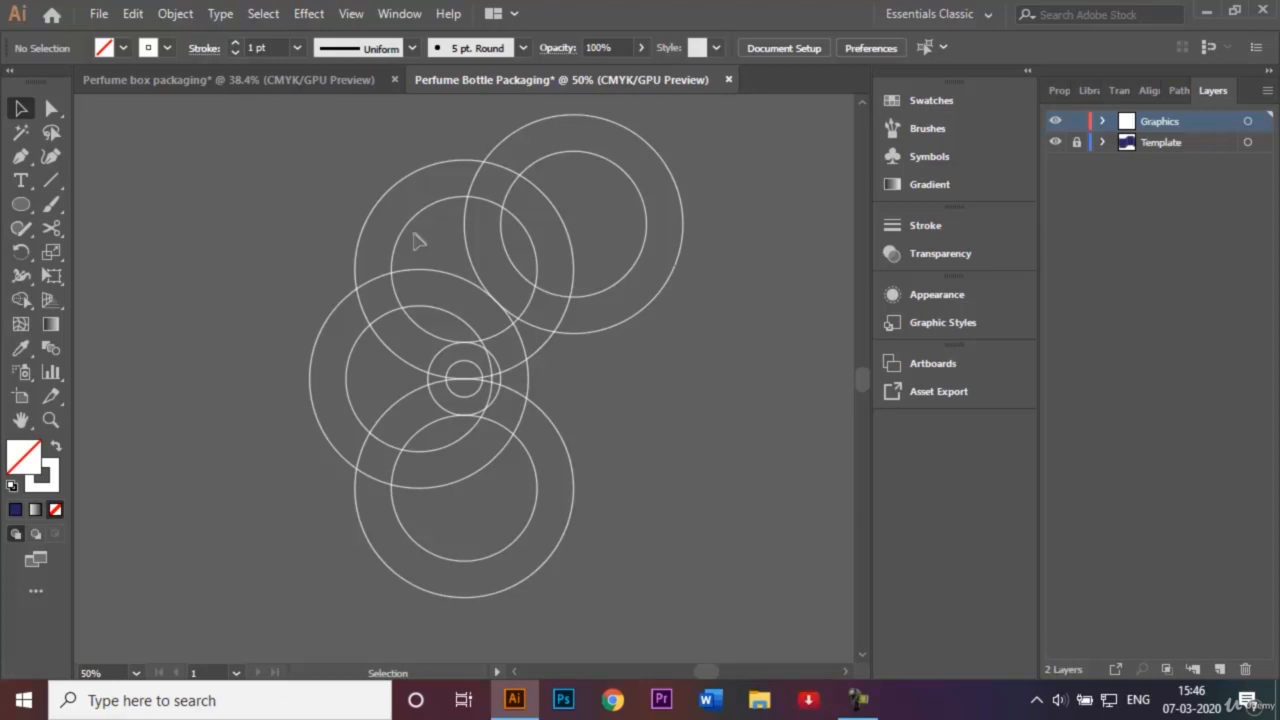
Select all circles and use Shape Builder with a yellow fill to merge the upper-left ring segments down to the small central circles.
{"action": "key", "text": "ctrl+a"}
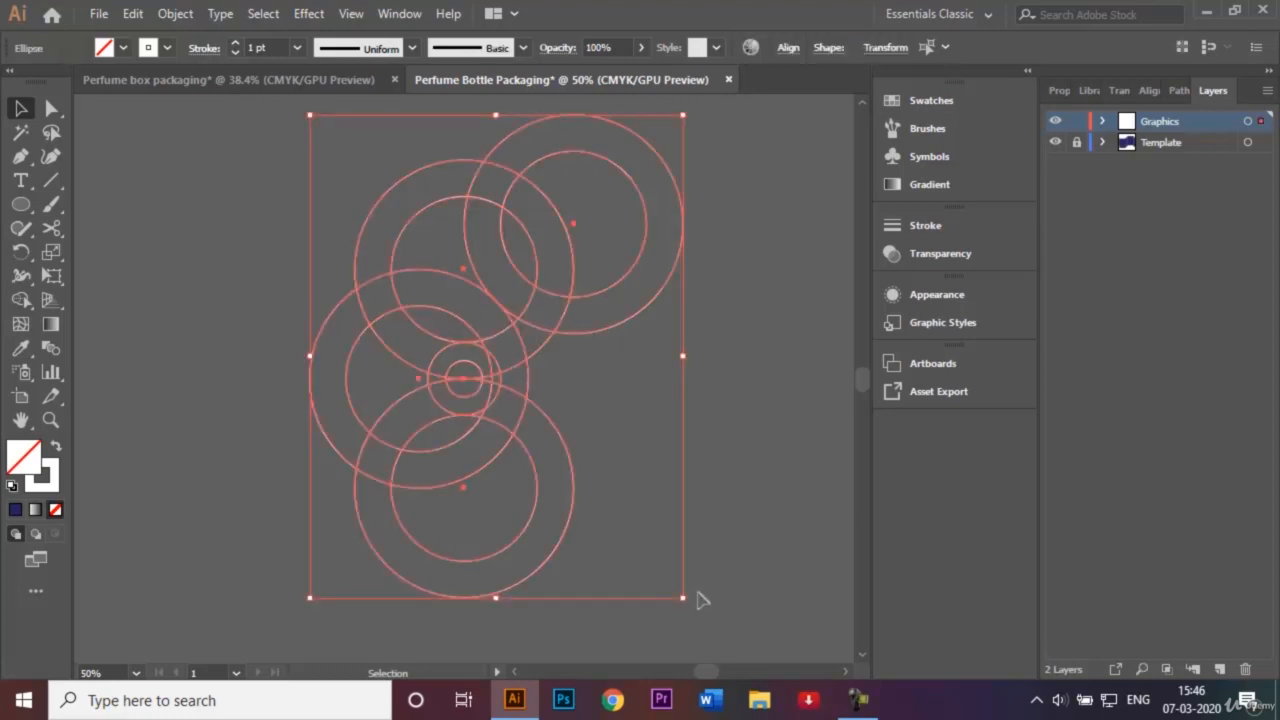
{"action": "left_click", "coordinate": [22, 299]}
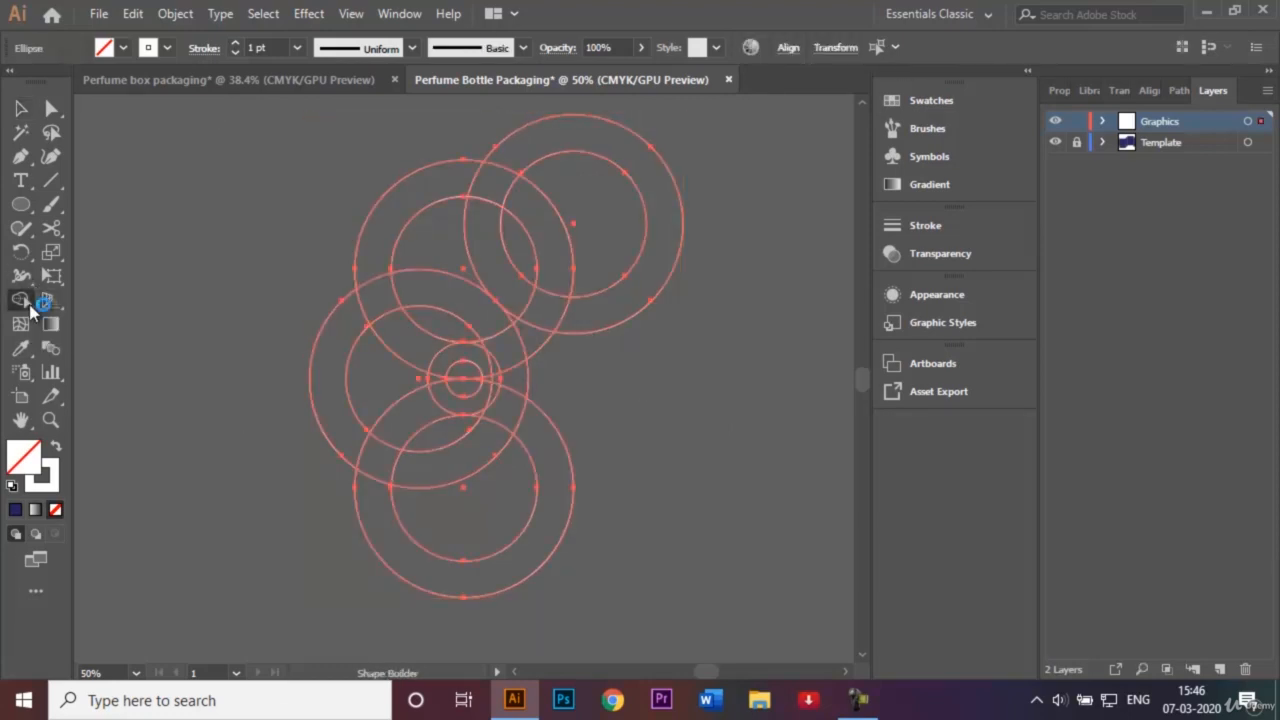
{"action": "left_click", "coordinate": [123, 48]}
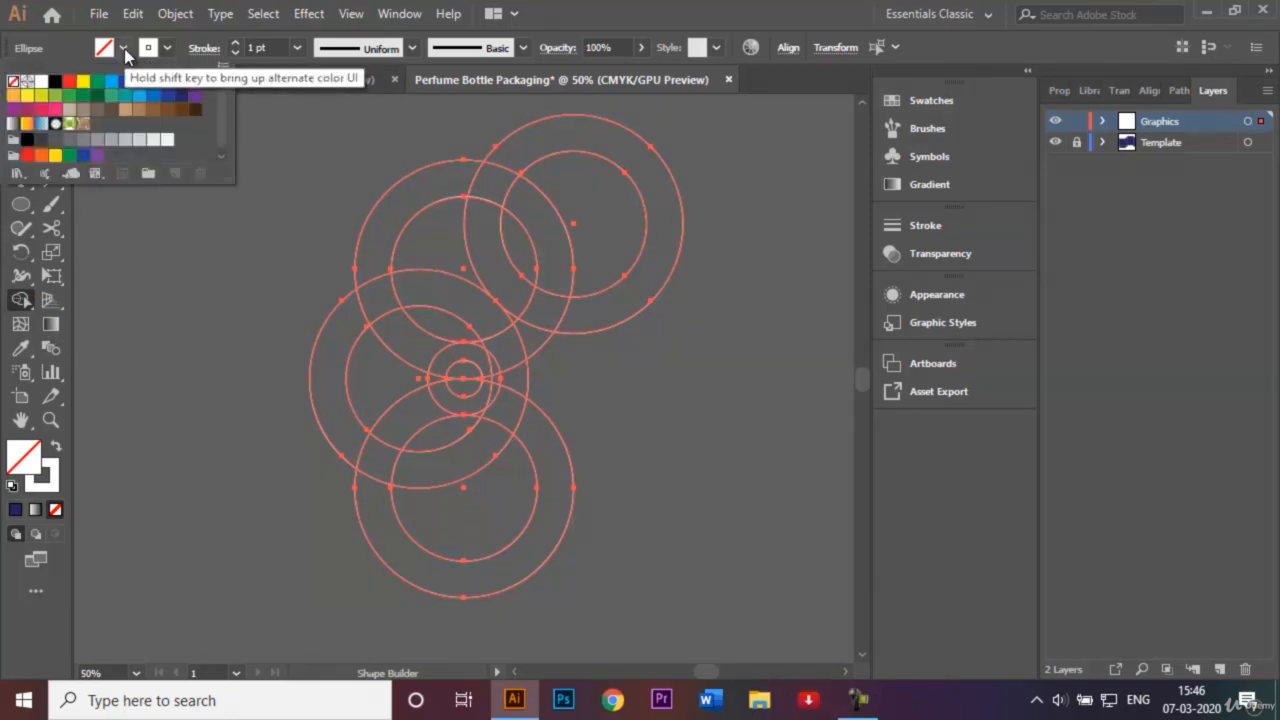
{"action": "left_click", "coordinate": [85, 84]}
{"action": "left_click", "coordinate": [162, 226]}
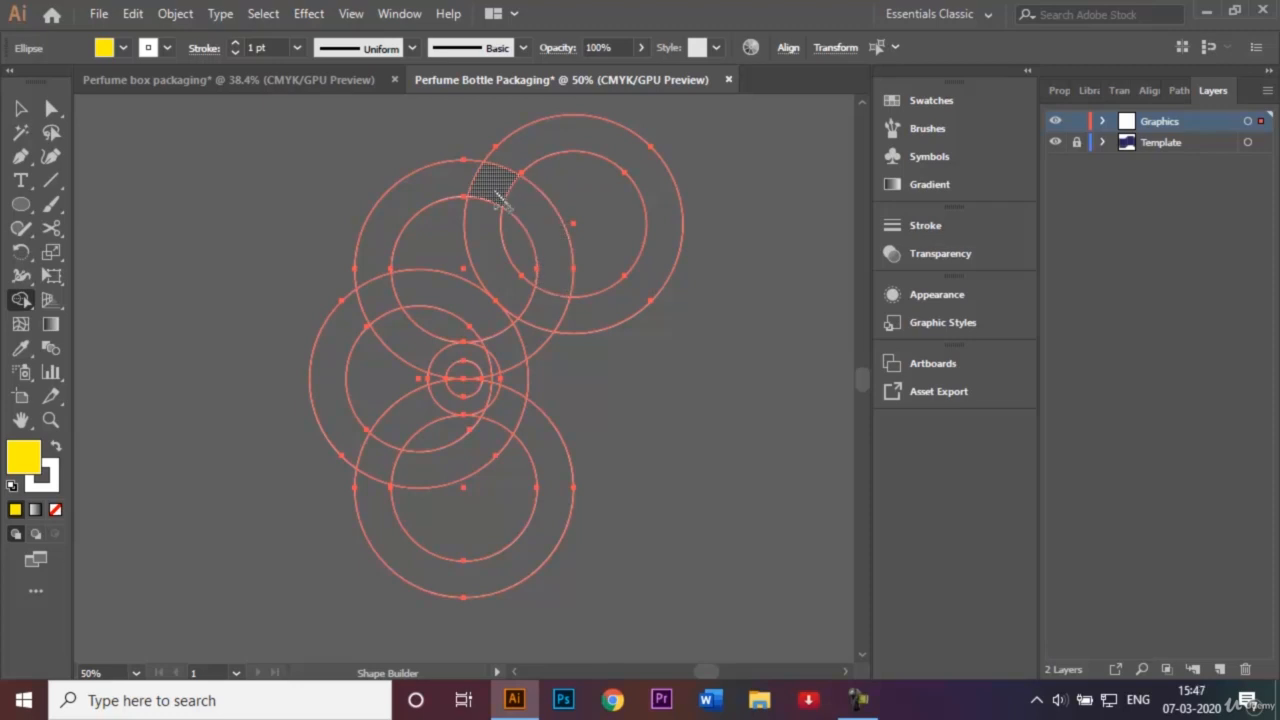
{"action": "mouse_move", "coordinate": [497, 197]}
{"action": "left_mouse_down"}
{"action": "mouse_move", "coordinate": [432, 186]}
{"action": "mouse_move", "coordinate": [392, 218]}
{"action": "mouse_move", "coordinate": [371, 265]}
{"action": "mouse_move", "coordinate": [387, 331]}
{"action": "mouse_move", "coordinate": [424, 366]}
{"action": "mouse_move", "coordinate": [428, 353]}
{"action": "mouse_move", "coordinate": [476, 367]}
{"action": "left_mouse_up"}
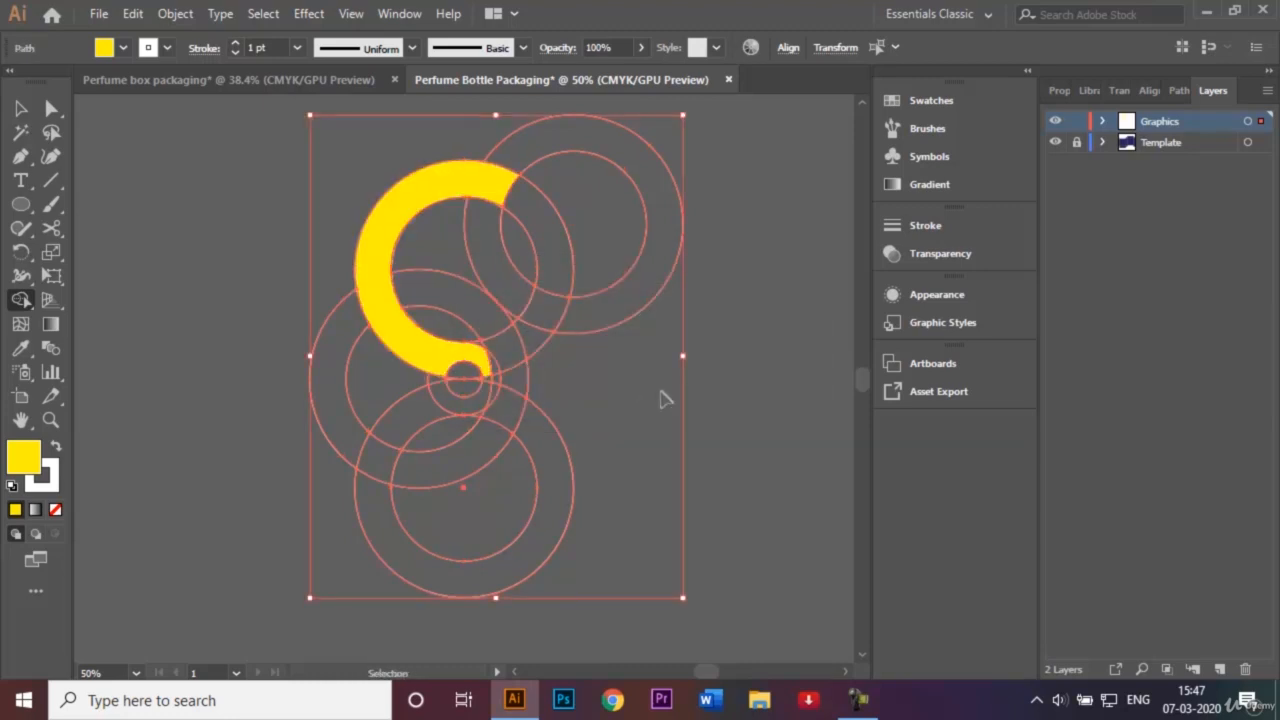
Extend the yellow shape around the small ring and along the lower arc, merge in the small inner circle, and deselect everything.
{"action": "key", "text": "ctrl+equal"}
{"action": "key", "text": "ctrl+equal"}
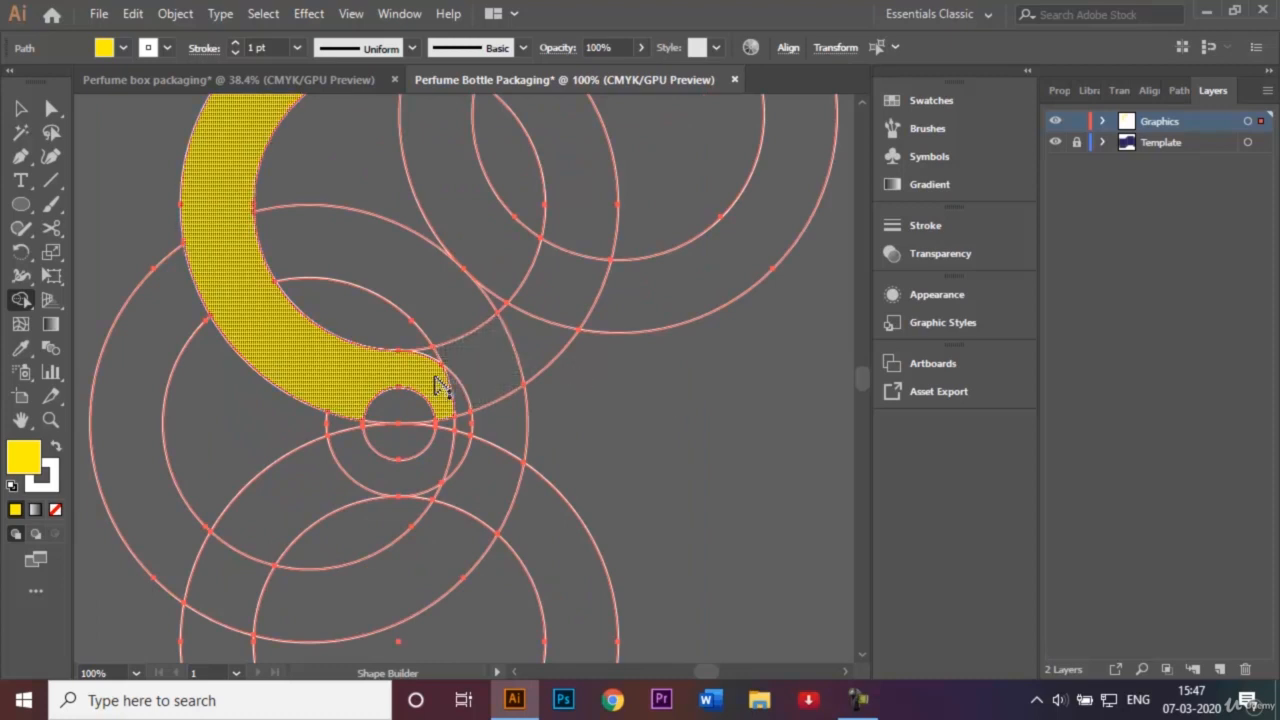
{"action": "mouse_move", "coordinate": [447, 390]}
{"action": "left_mouse_down"}
{"action": "mouse_move", "coordinate": [464, 434]}
{"action": "mouse_move", "coordinate": [448, 426]}
{"action": "mouse_move", "coordinate": [468, 452]}
{"action": "mouse_move", "coordinate": [277, 505]}
{"action": "mouse_move", "coordinate": [224, 579]}
{"action": "left_mouse_up"}
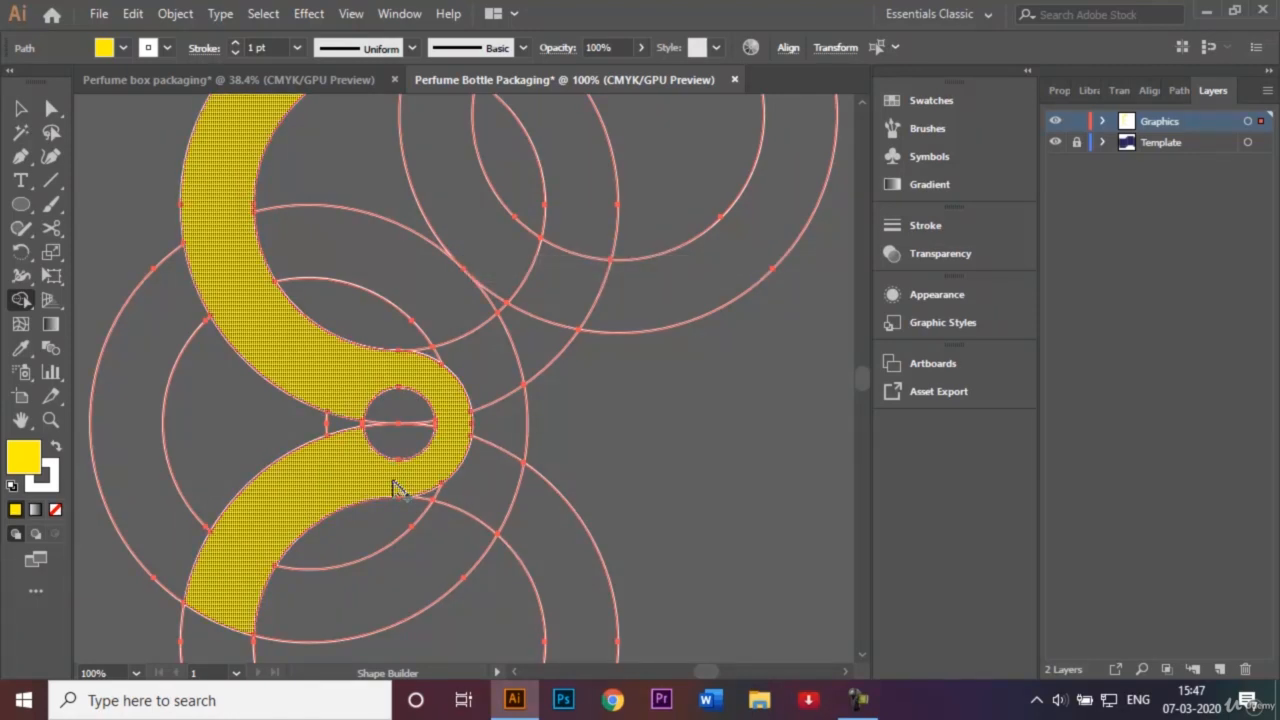
{"action": "mouse_move", "coordinate": [392, 478]}
{"action": "left_mouse_down"}
{"action": "mouse_move", "coordinate": [399, 390]}
{"action": "mouse_move", "coordinate": [432, 448]}
{"action": "left_mouse_up"}
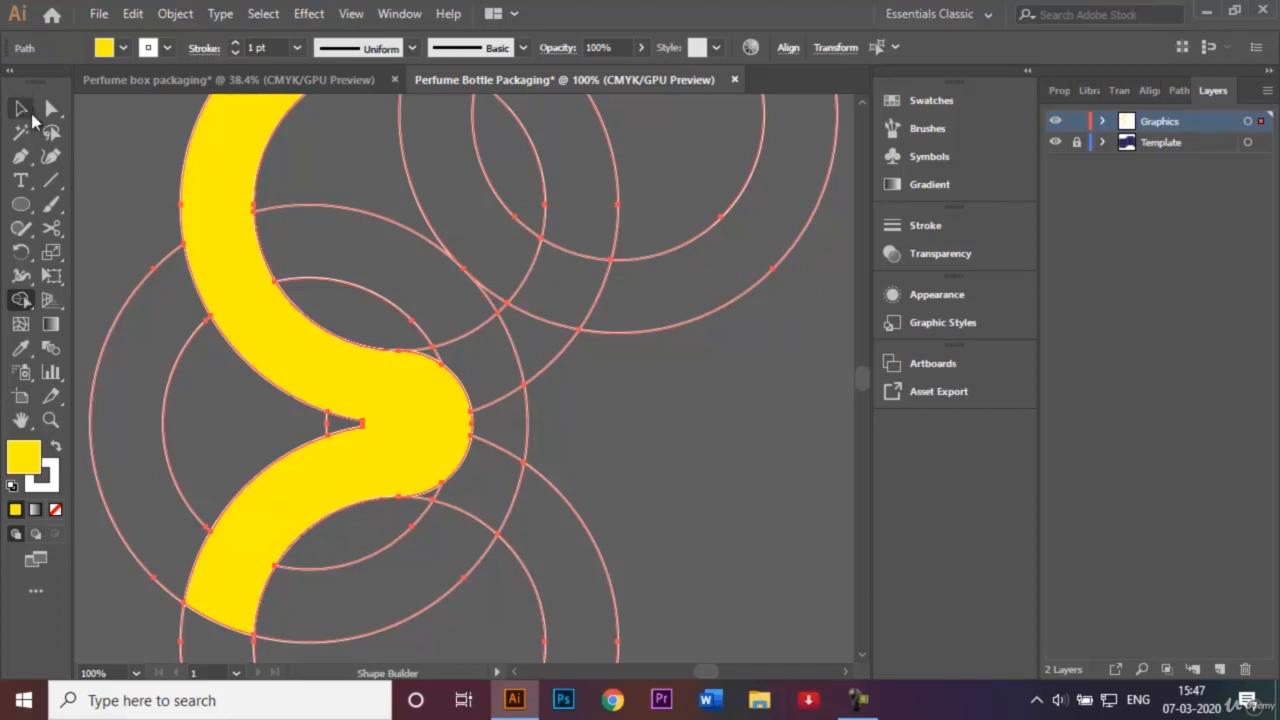
{"action": "right_click", "coordinate": [97, 157]}
{"action": "left_click", "coordinate": [18, 110]}
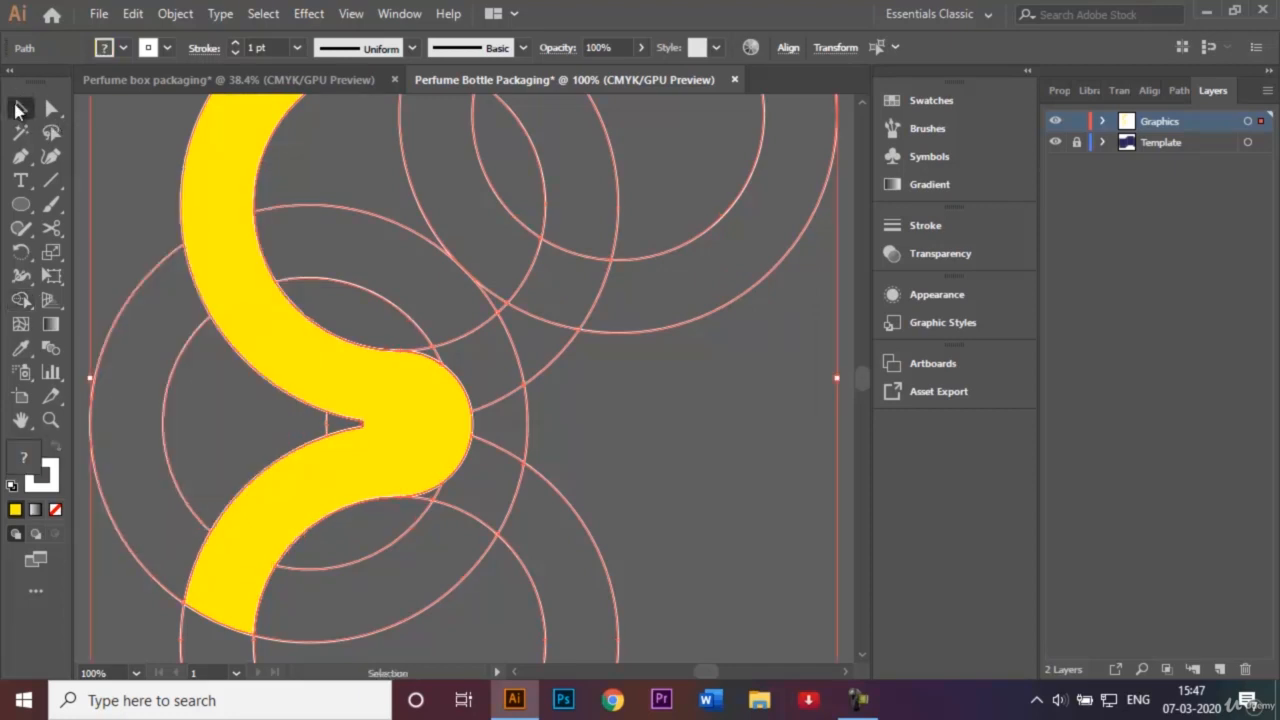
{"action": "left_click", "coordinate": [133, 162]}
{"action": "key", "text": "ctrl+minus"}
{"action": "key", "text": "ctrl+minus"}
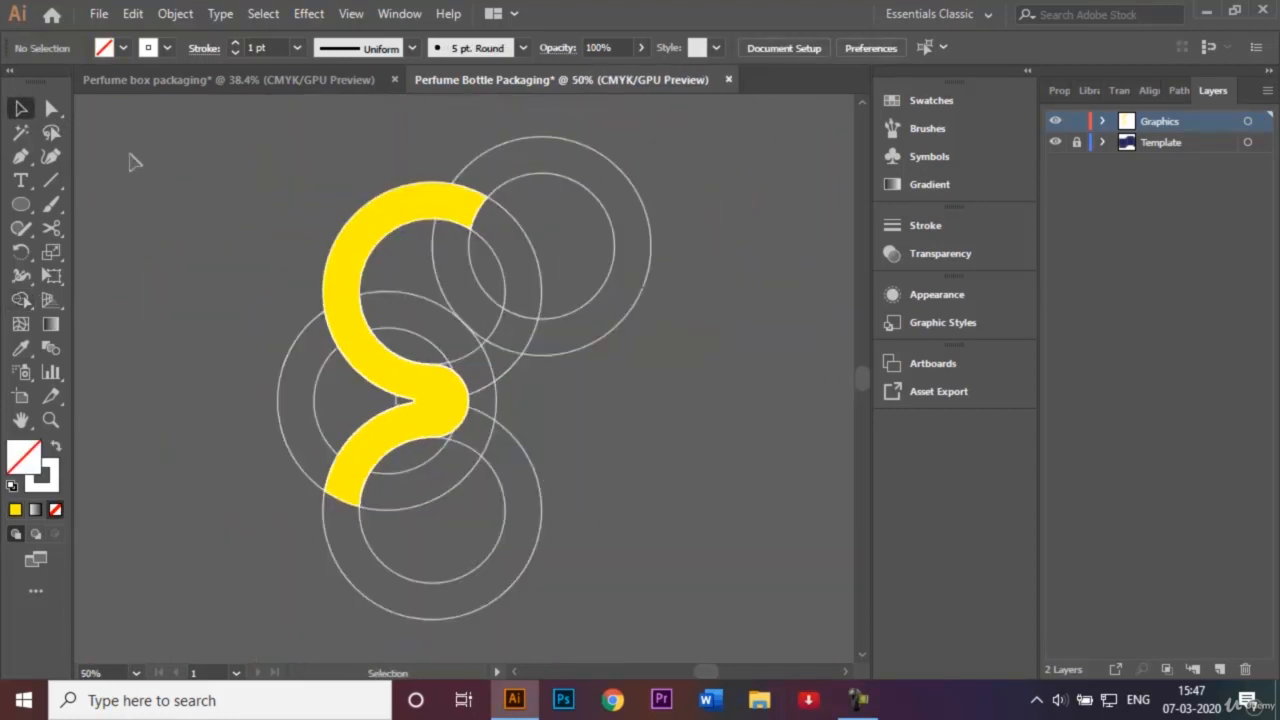
Hide the merged yellow curved shape.
{"action": "left_click", "coordinate": [365, 225]}
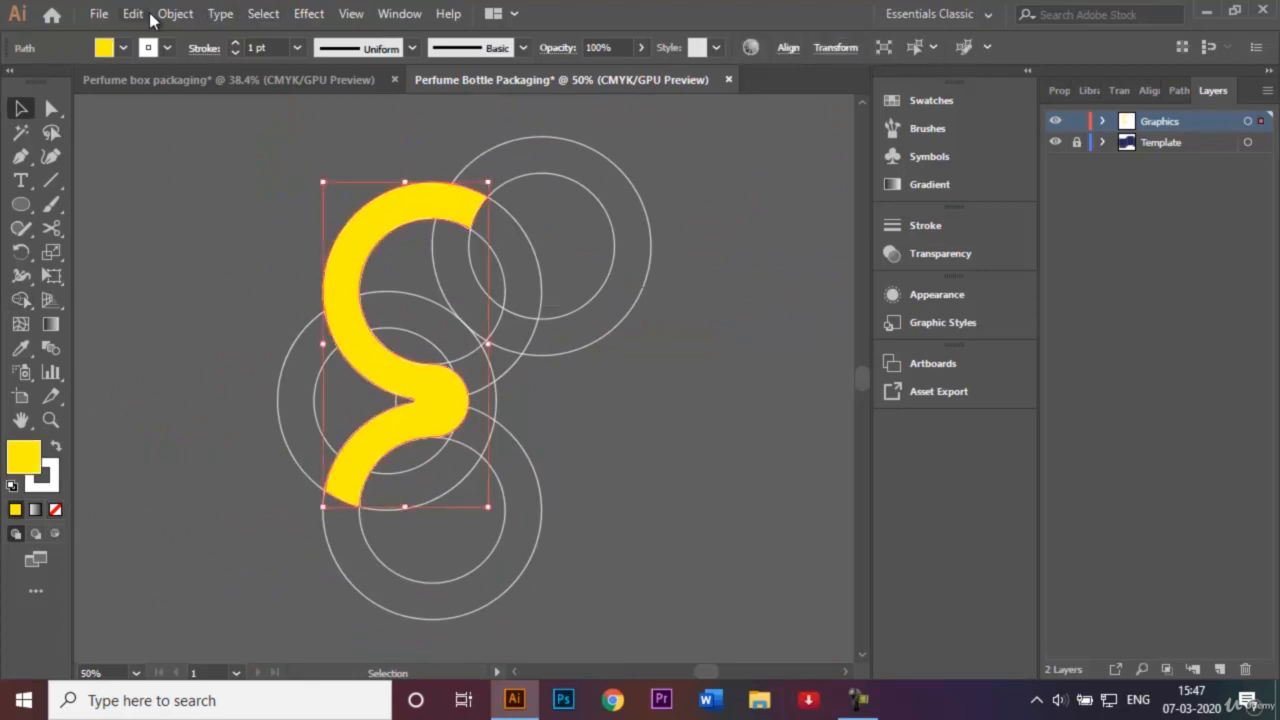
{"action": "left_click", "coordinate": [183, 15]}
{"action": "mouse_move", "coordinate": [355, 177]}
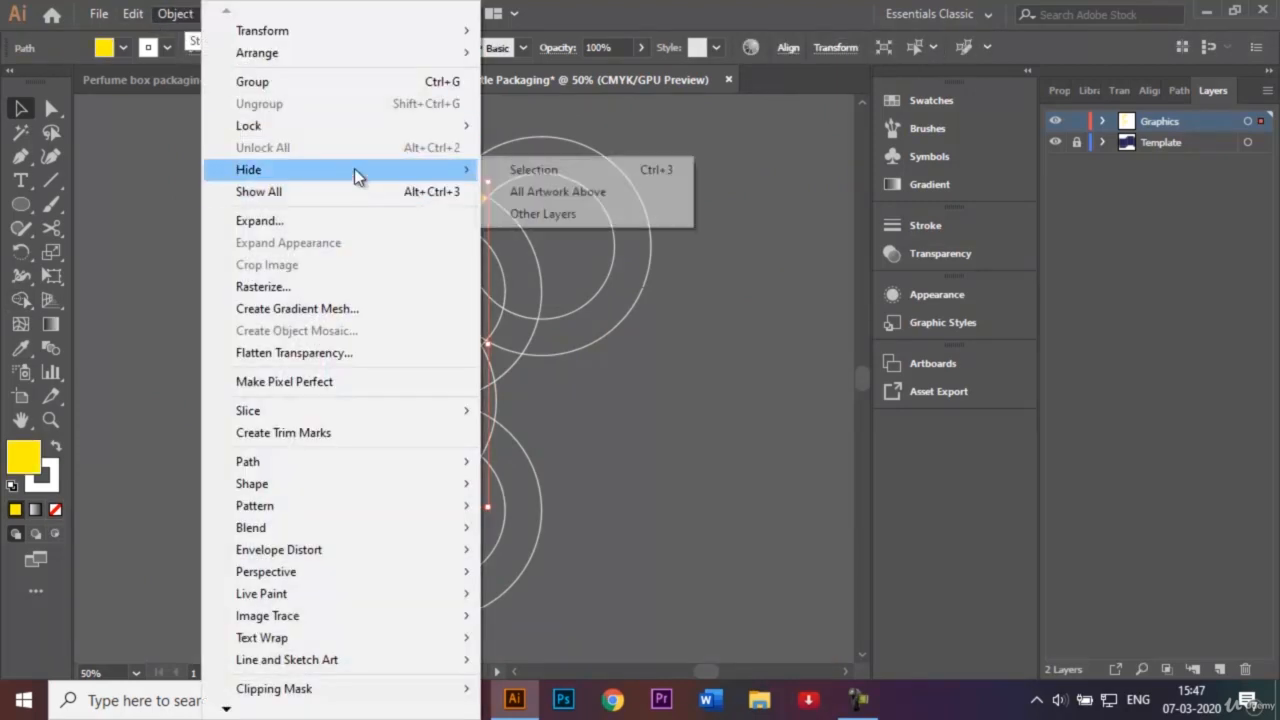
{"action": "left_click", "coordinate": [525, 172]}
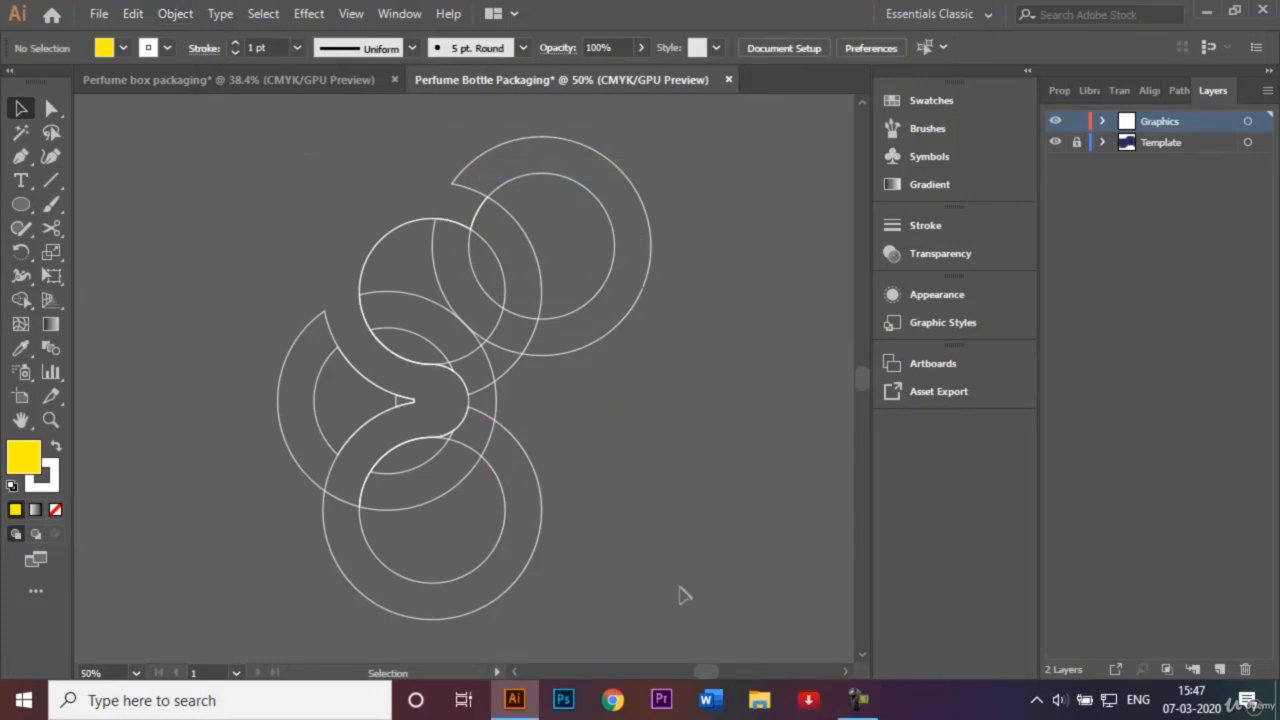
Delete all remaining circle outlines, show the hidden yellow shape and diagonal lines again, and deselect them.
{"action": "key", "text": "ctrl+a"}
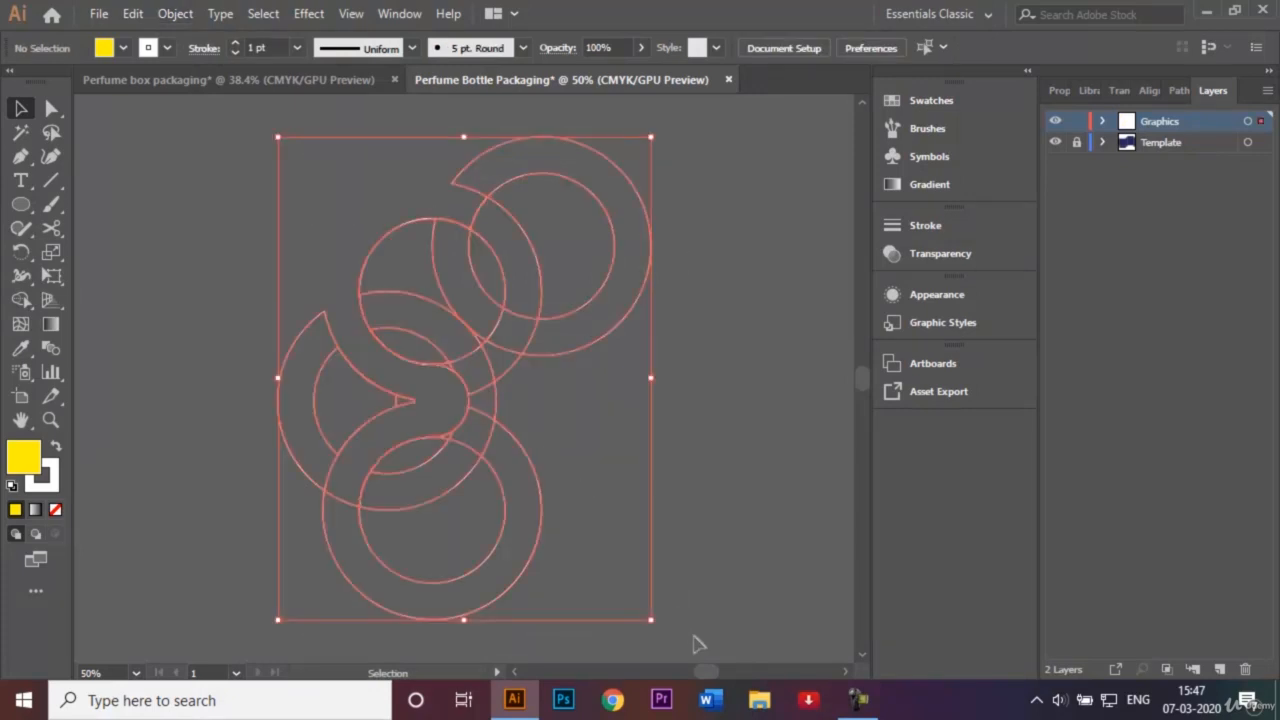
{"action": "key", "text": "Delete"}
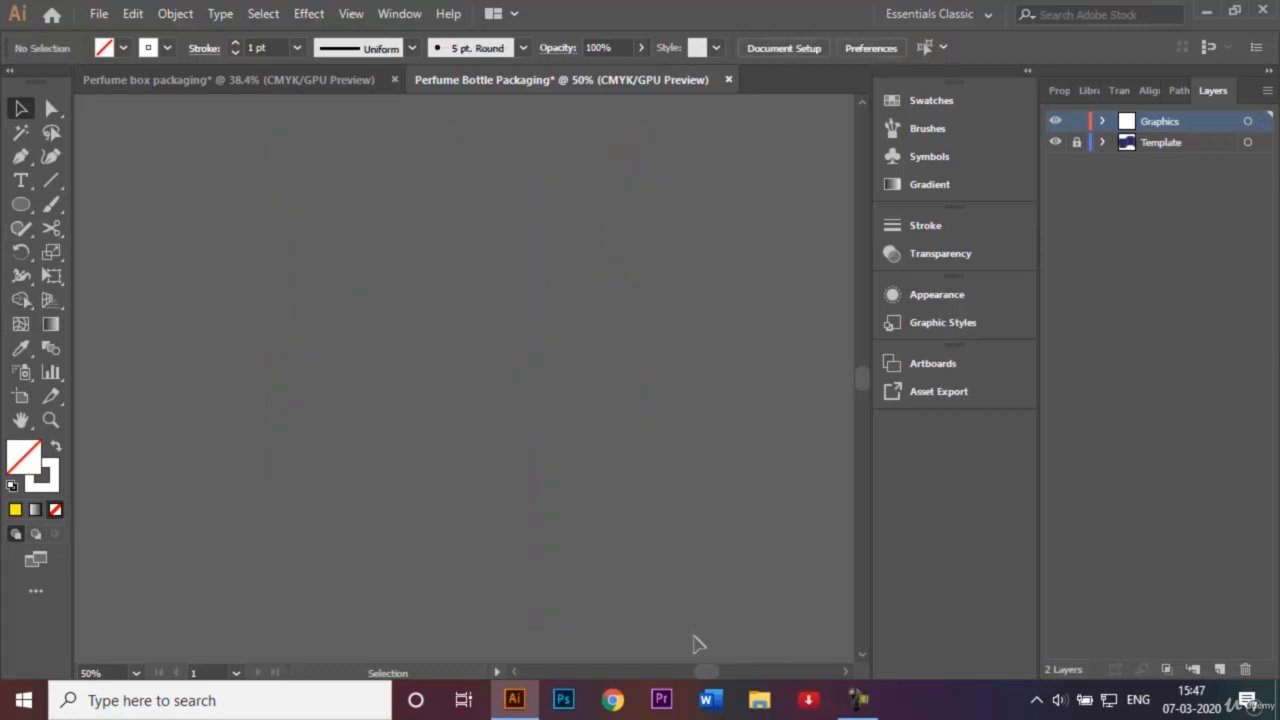
{"action": "left_click", "coordinate": [177, 13]}
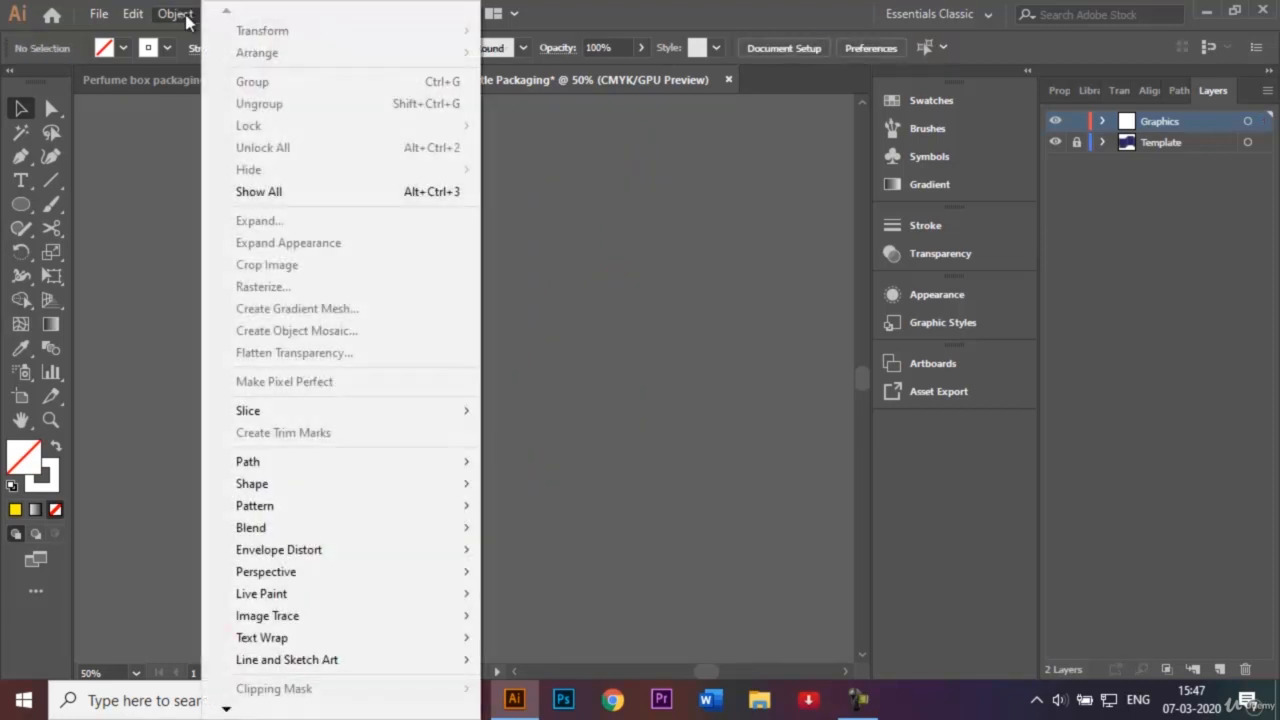
{"action": "left_click", "coordinate": [288, 192]}
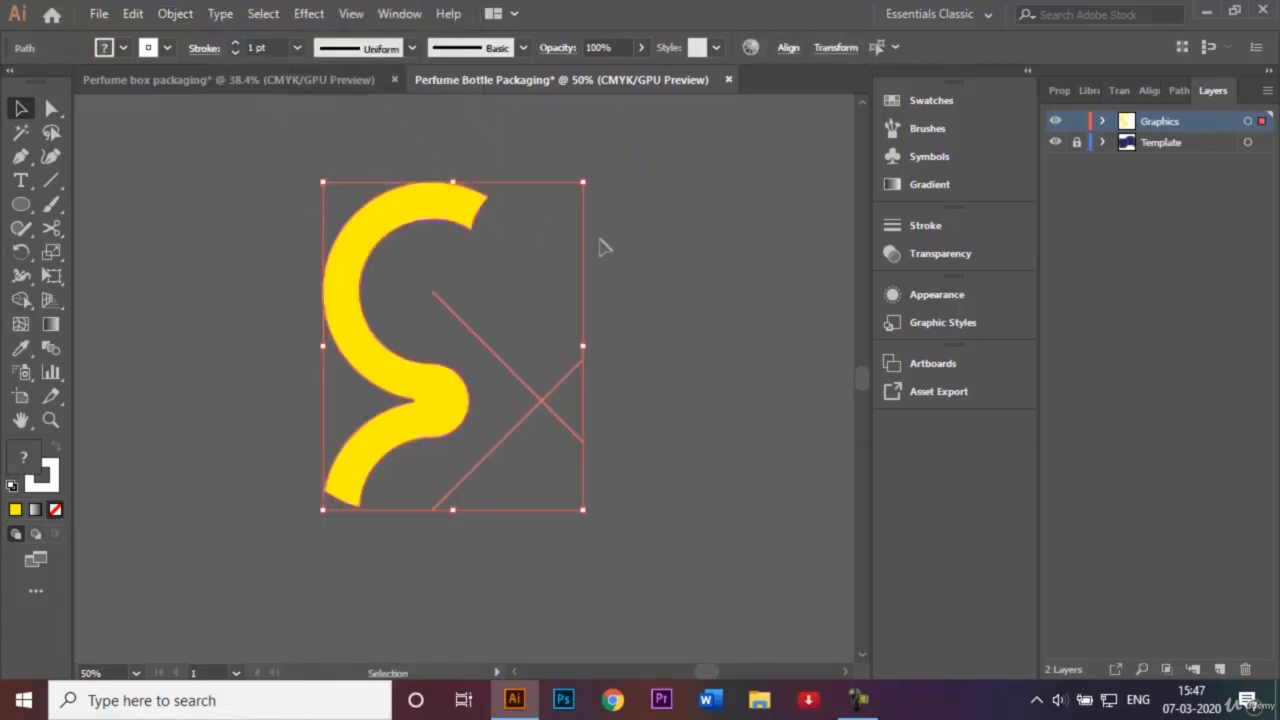
{"action": "left_click", "coordinate": [628, 248]}
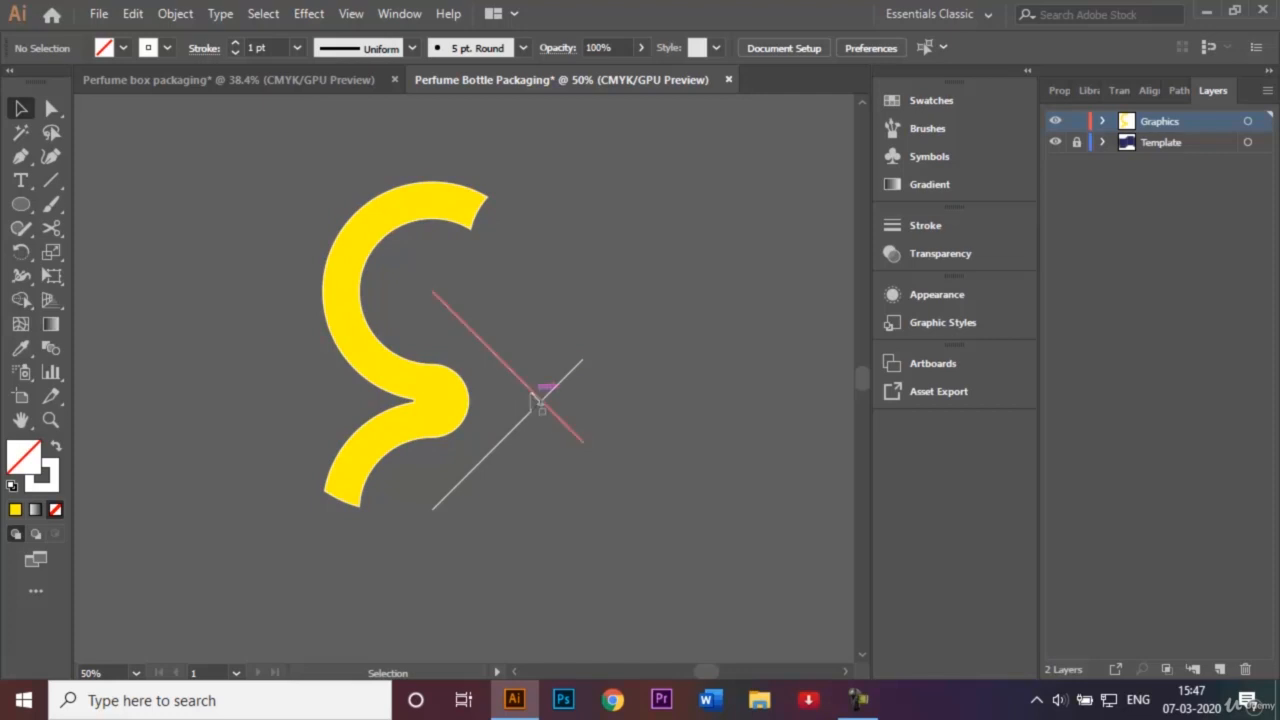
Create a copy of the yellow shape rotated 315° about the intersection of the two diagonal lines, and deselect it.
{"action": "left_click", "coordinate": [455, 206]}
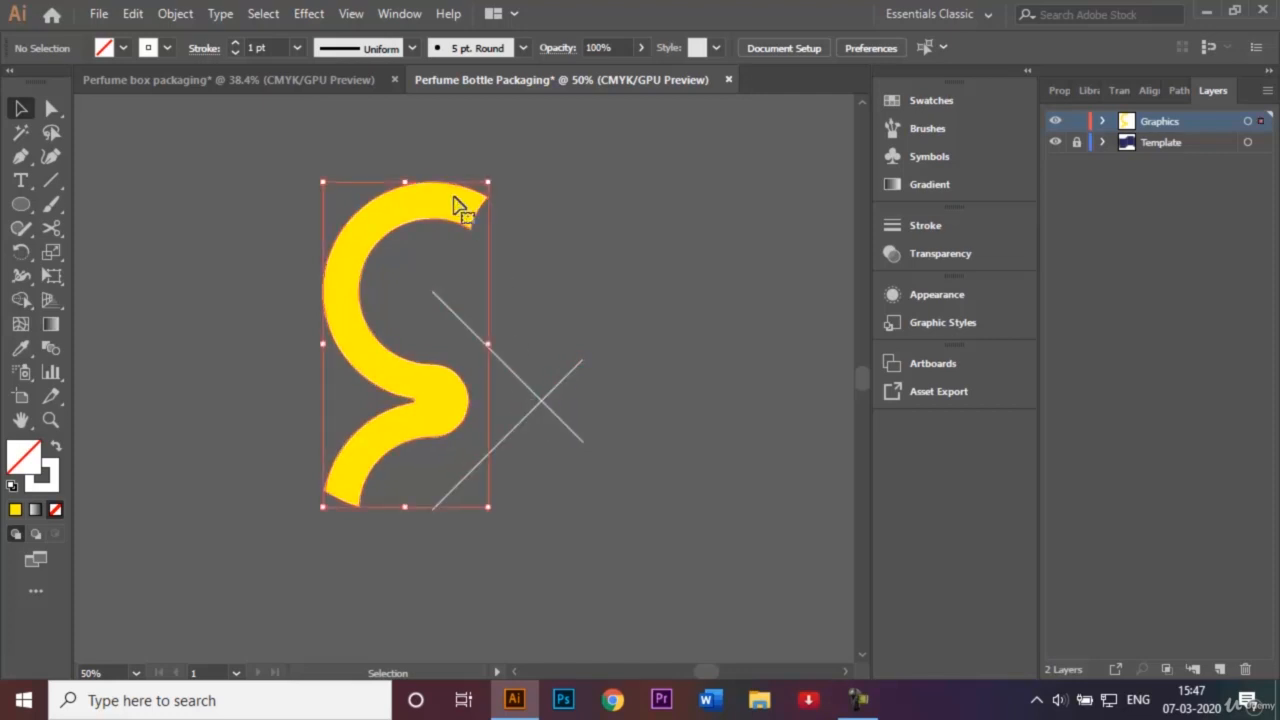
{"action": "left_click", "coordinate": [23, 255]}
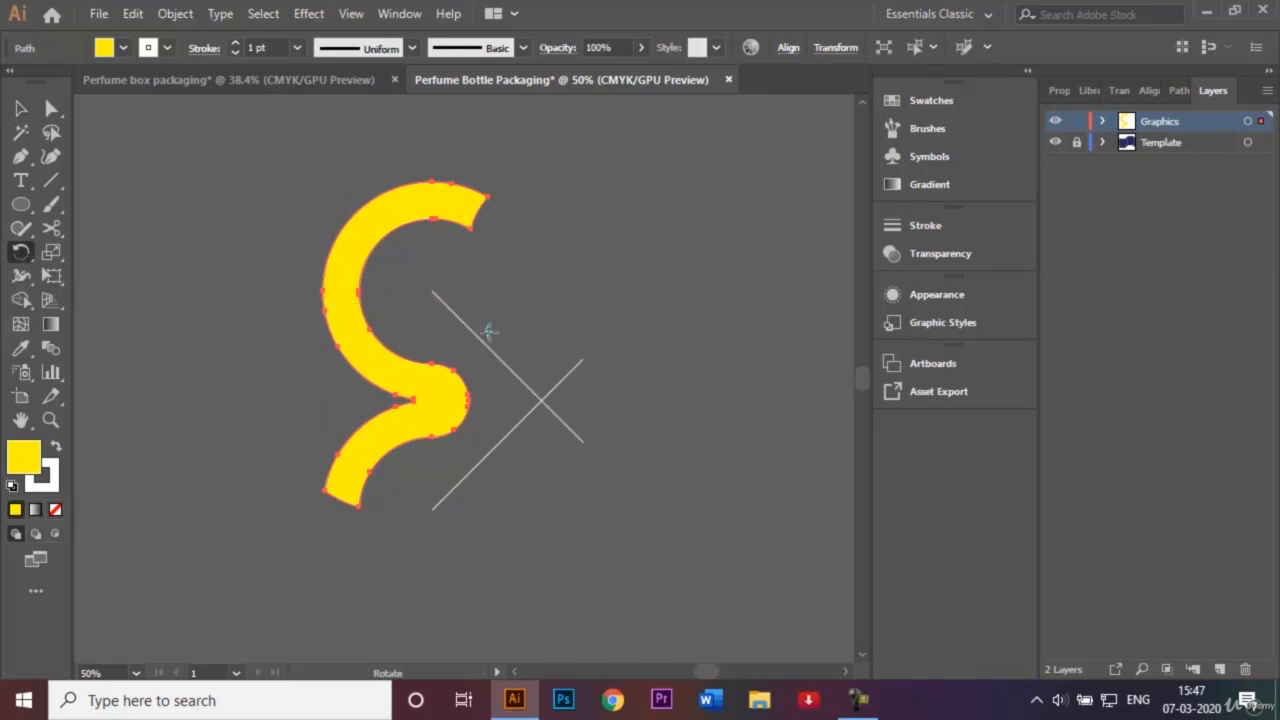
{"action": "left_click", "coordinate": [541, 400], "text": "alt"}
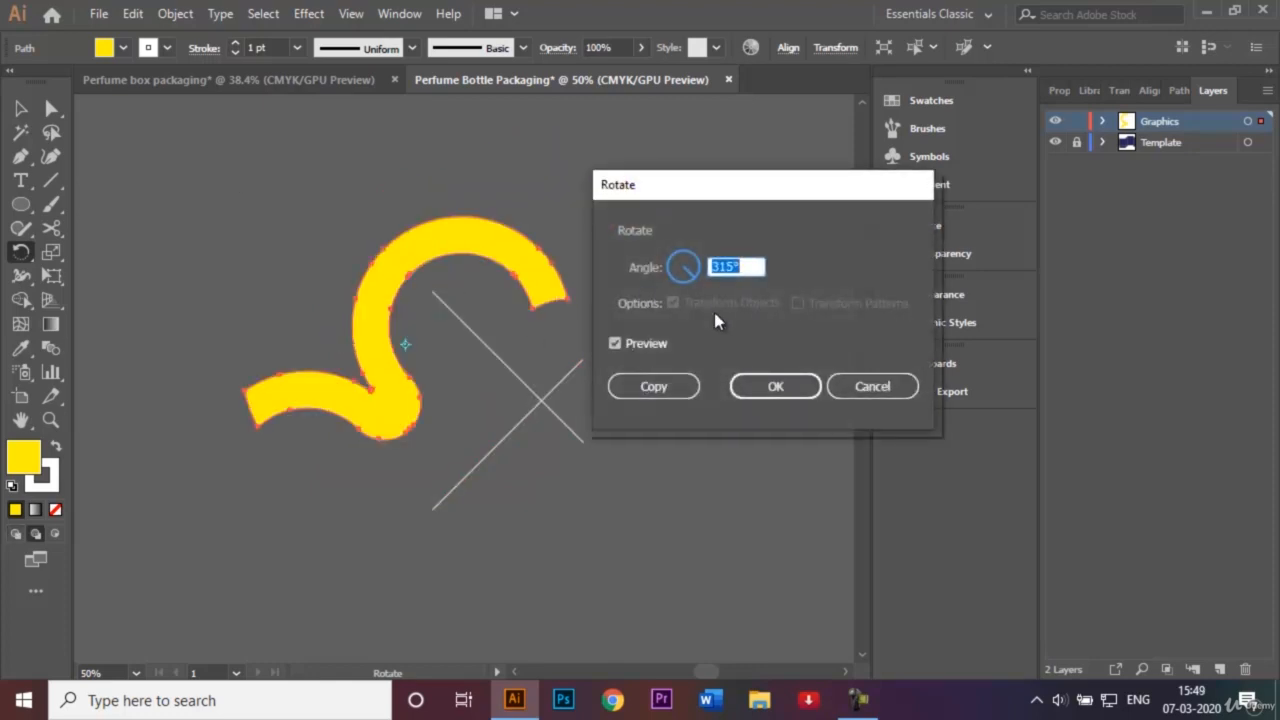
{"action": "left_click", "coordinate": [840, 384]}
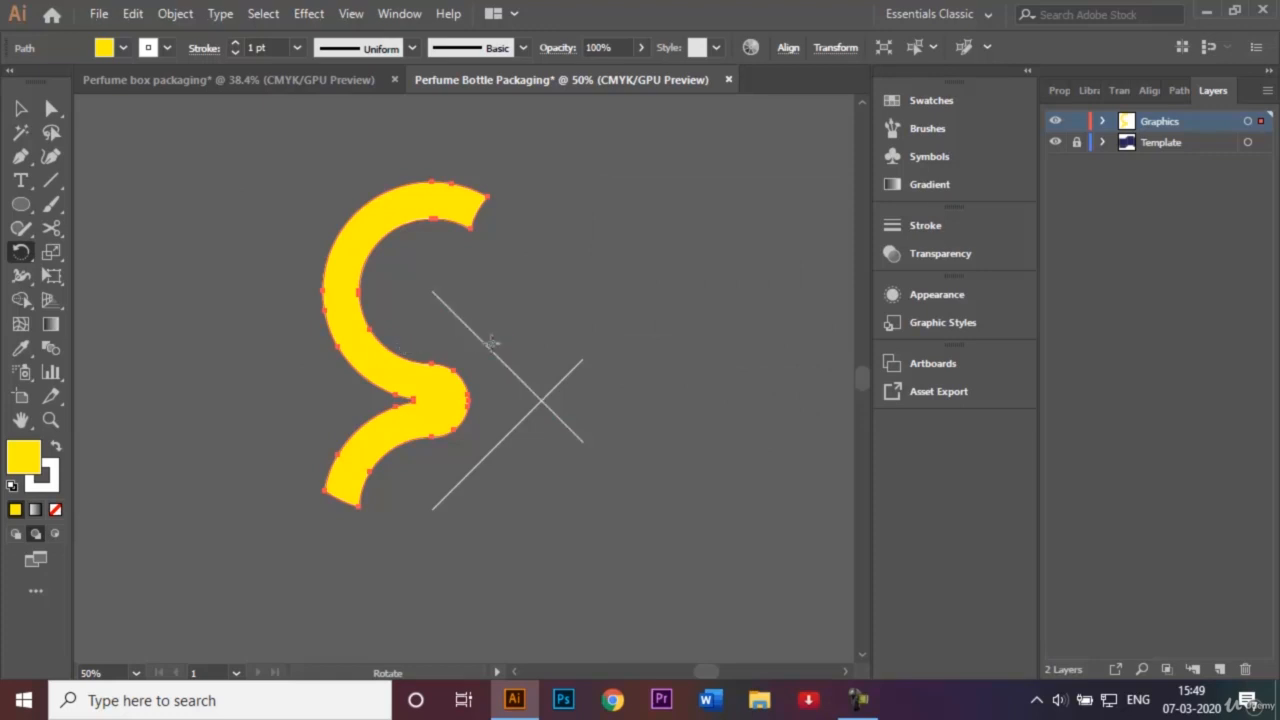
{"action": "left_click", "coordinate": [541, 400], "text": "alt"}
{"action": "key", "text": "Return"}
{"action": "left_click", "coordinate": [541, 401], "text": "alt"}
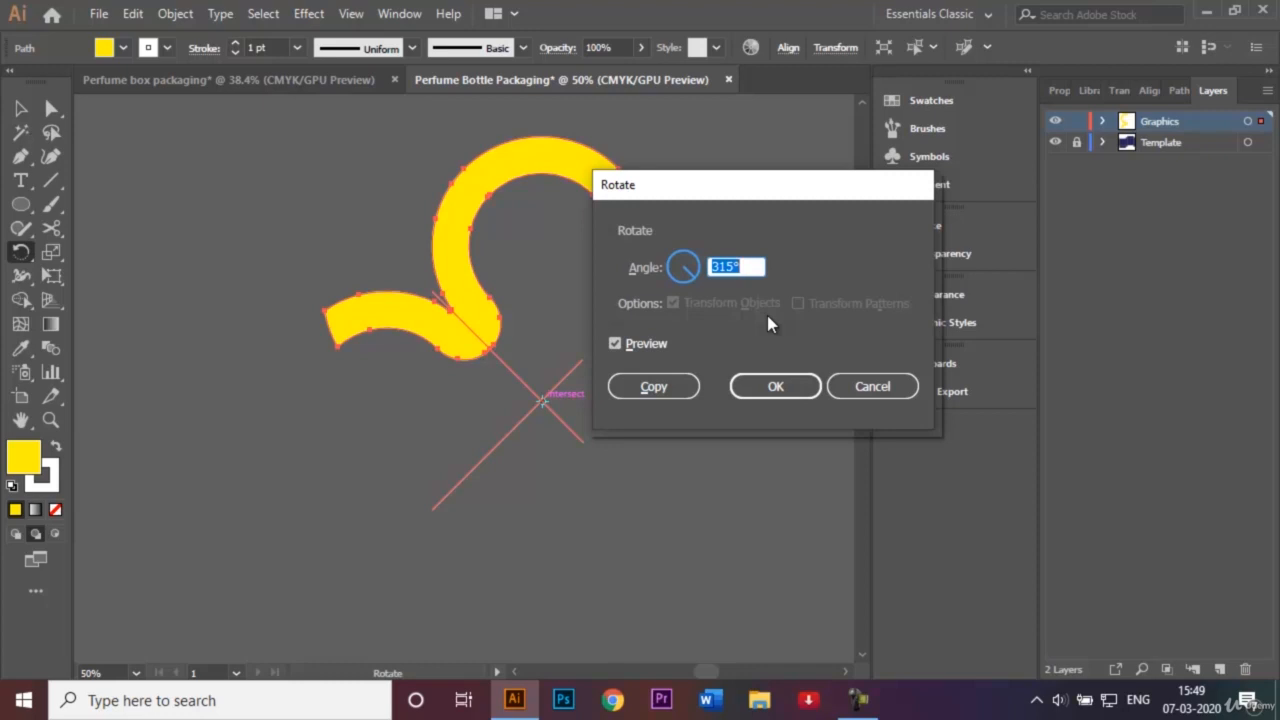
{"action": "left_click", "coordinate": [653, 385]}
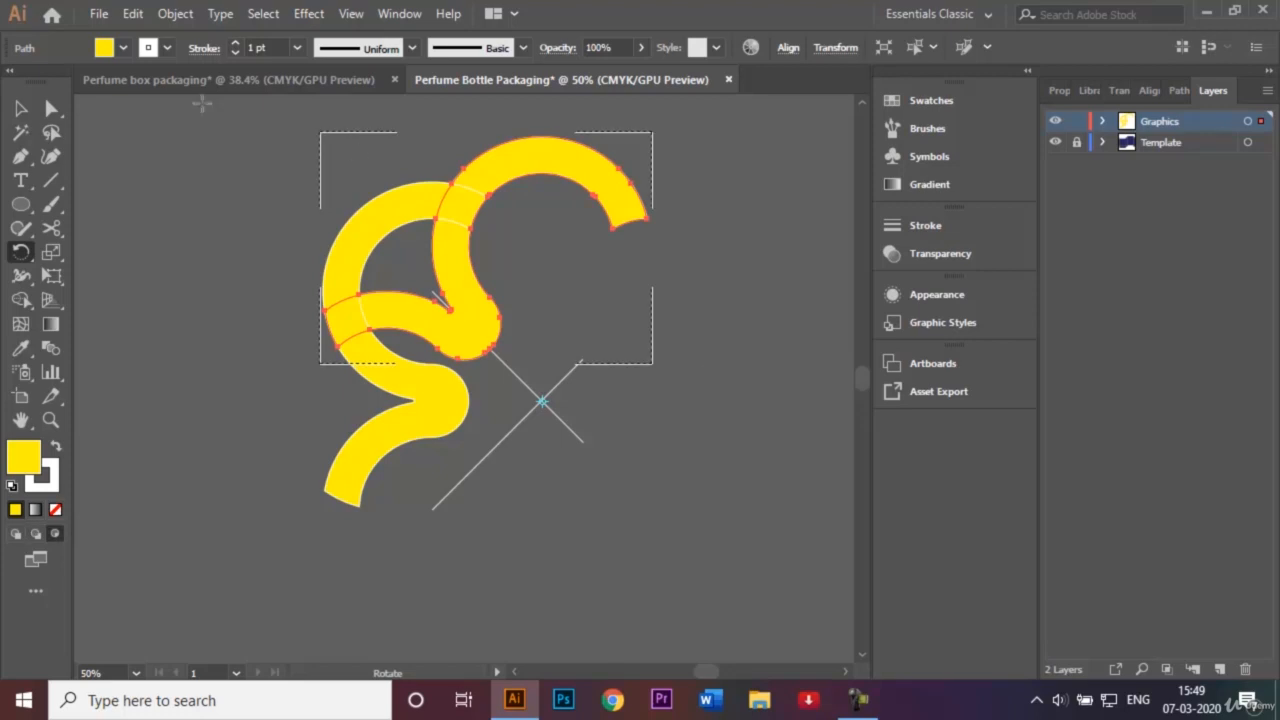
{"action": "left_click", "coordinate": [27, 109]}
{"action": "left_click", "coordinate": [168, 252]}
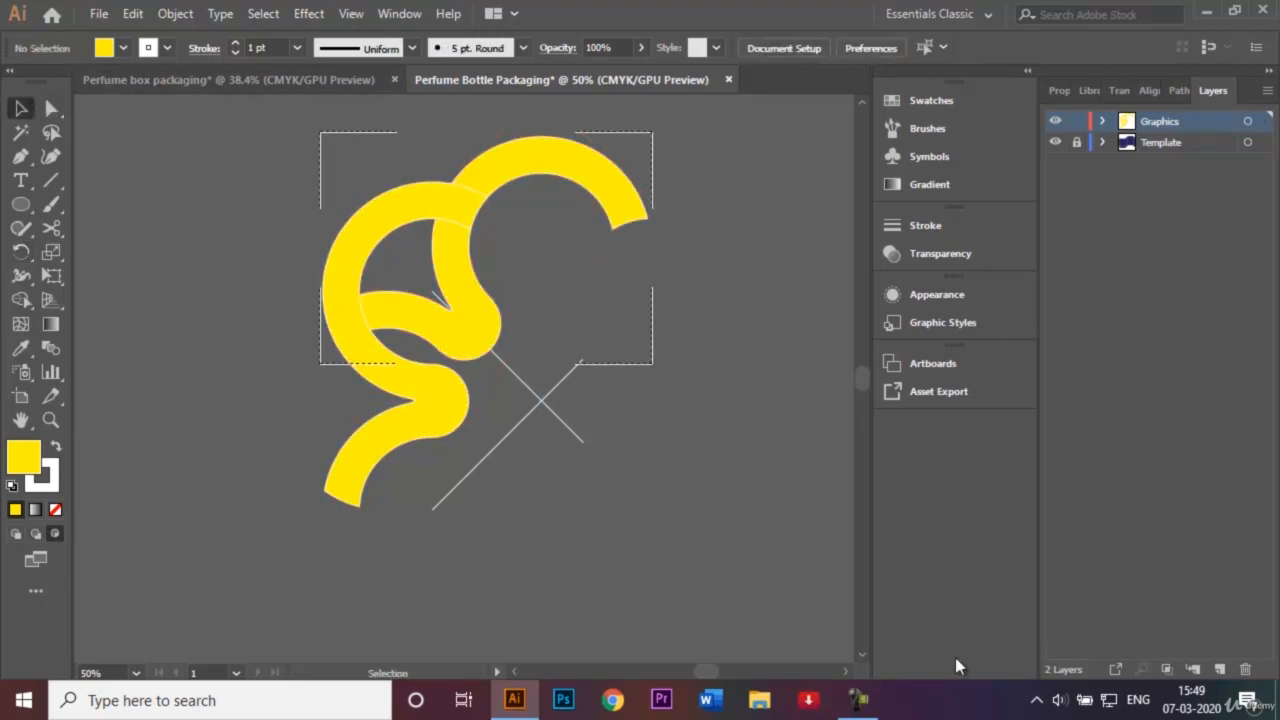
{"action": "left_click", "coordinate": [858, 699]}
{"action": "left_click", "coordinate": [1184, 610]}
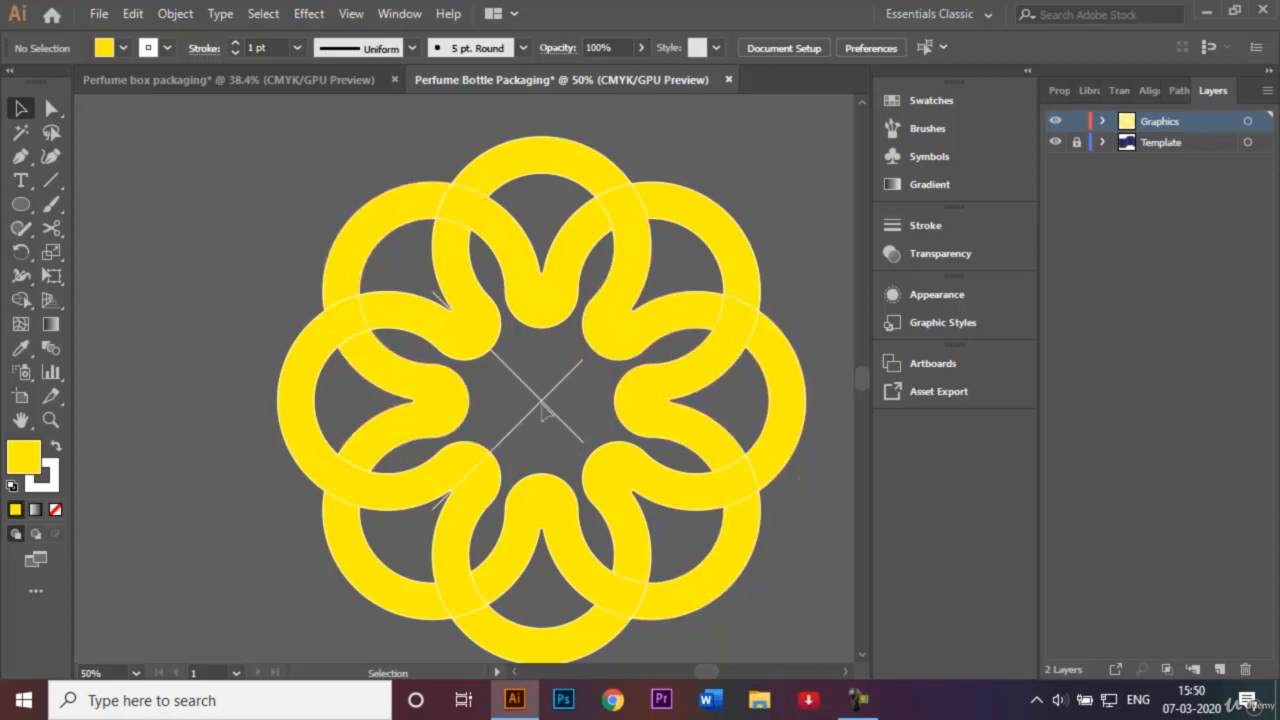
Delete the two diagonal lines at the center of the flower pattern.
{"action": "left_click", "coordinate": [541, 410]}
{"action": "key", "text": "Delete"}
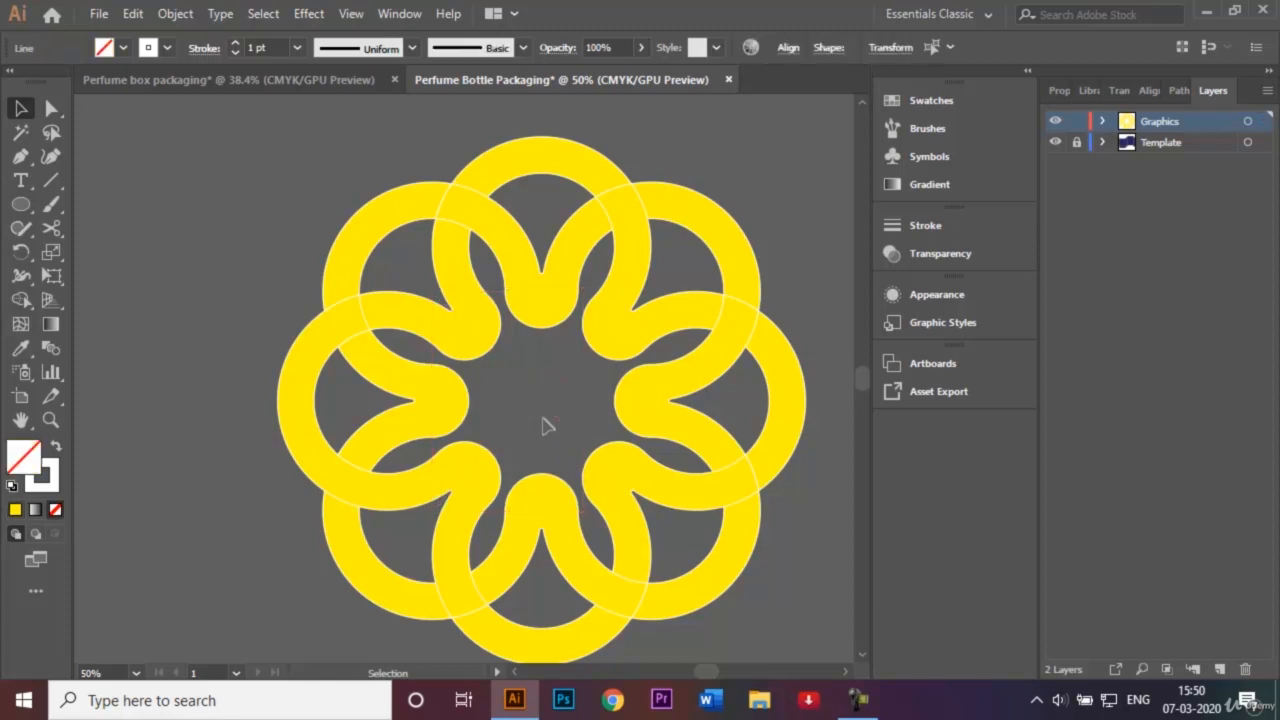
Change the fill of the topmost curved shape to red and deselect it.
{"action": "left_click", "coordinate": [557, 157]}
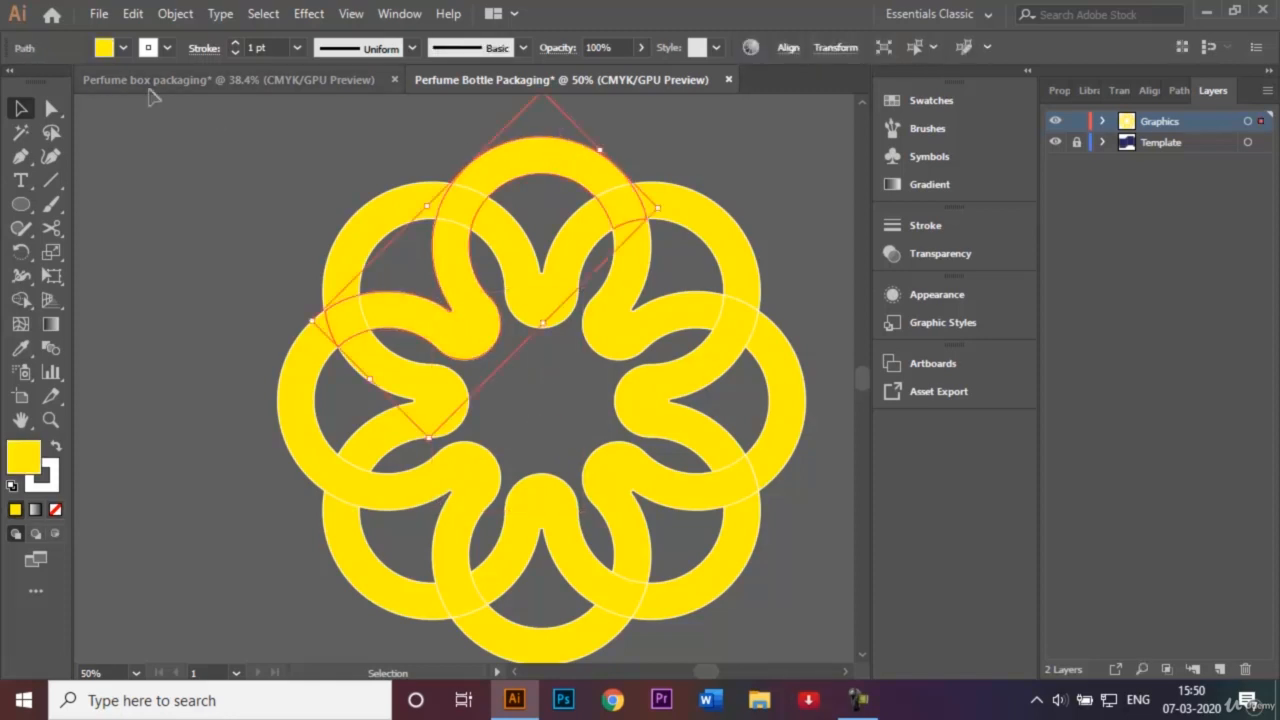
{"action": "left_click", "coordinate": [122, 48]}
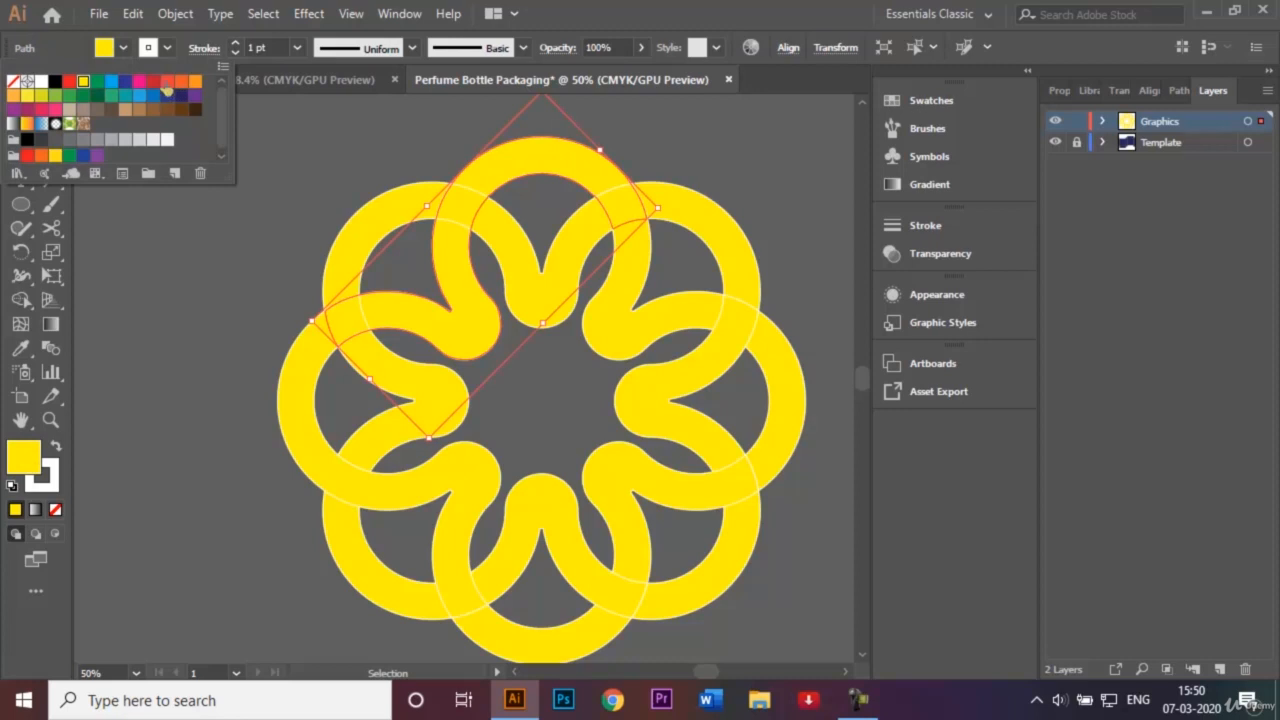
{"action": "left_click", "coordinate": [152, 81]}
{"action": "left_click", "coordinate": [186, 271]}
{"action": "left_click", "coordinate": [183, 276]}
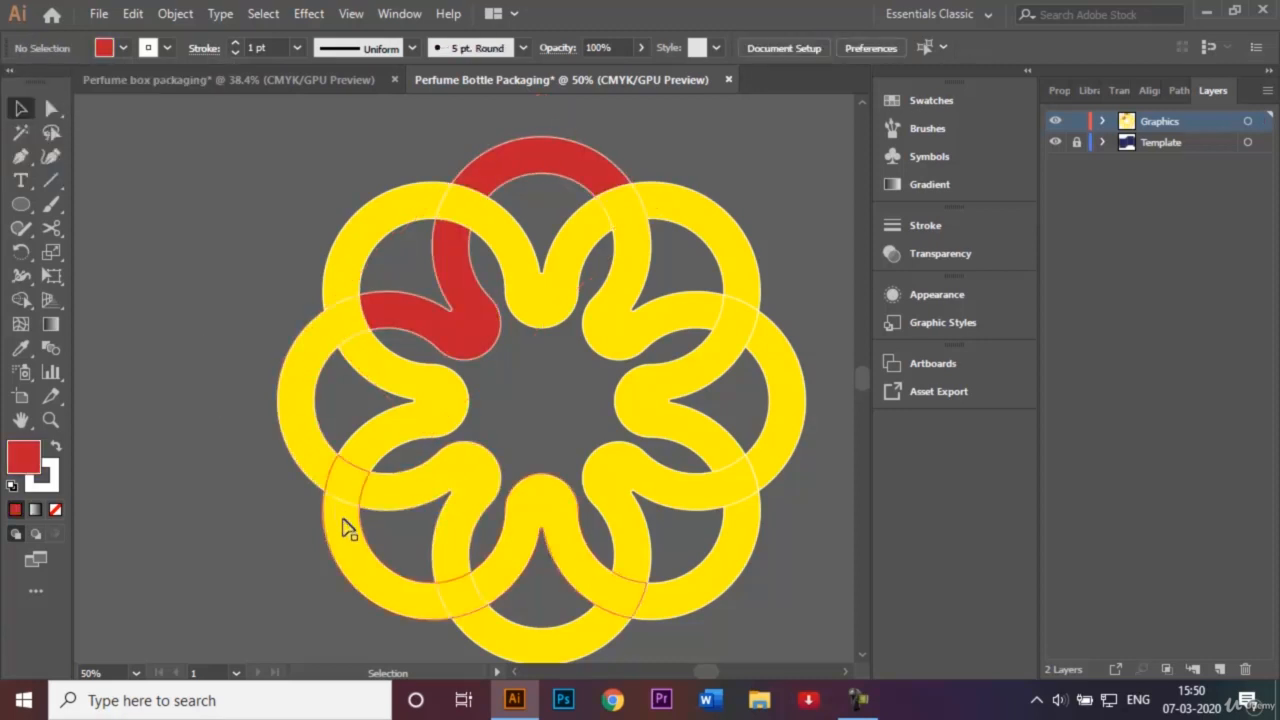
Change the fill of the left and bottom yellow curved shapes of the flower to bright red and deselect them.
{"action": "double_click", "coordinate": [309, 446]}
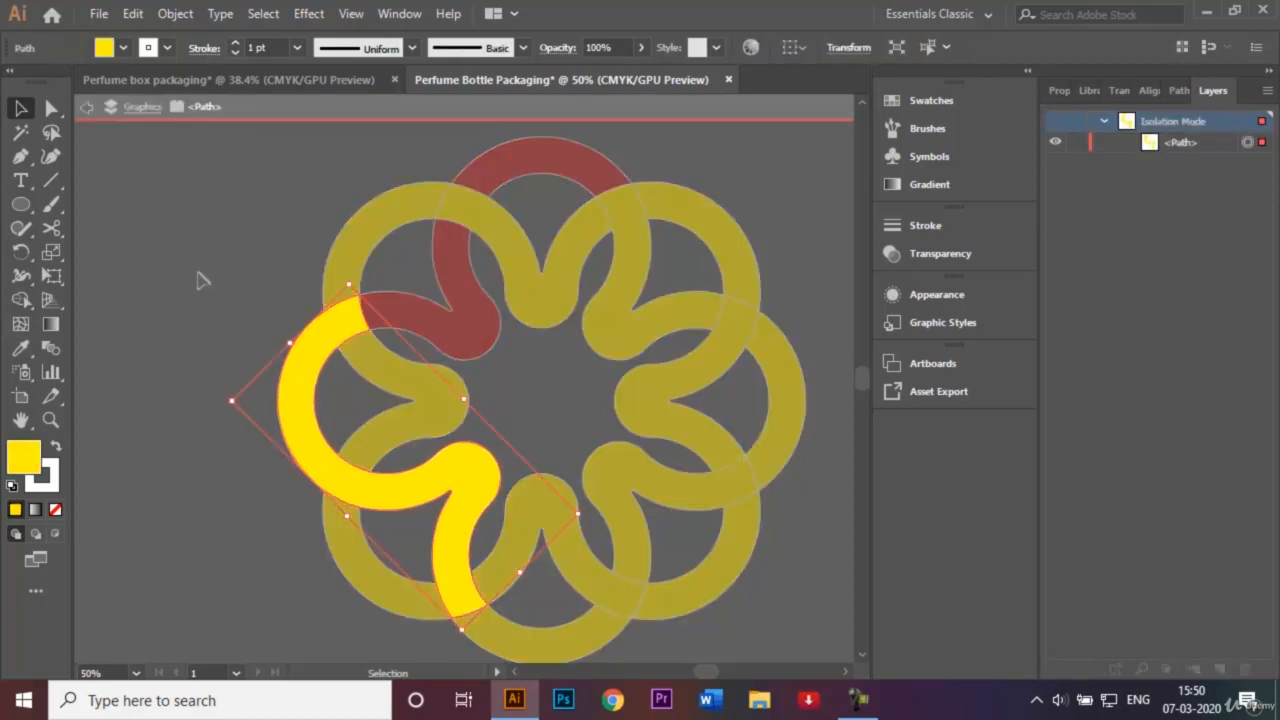
{"action": "double_click", "coordinate": [204, 281]}
{"action": "left_click", "coordinate": [299, 365]}
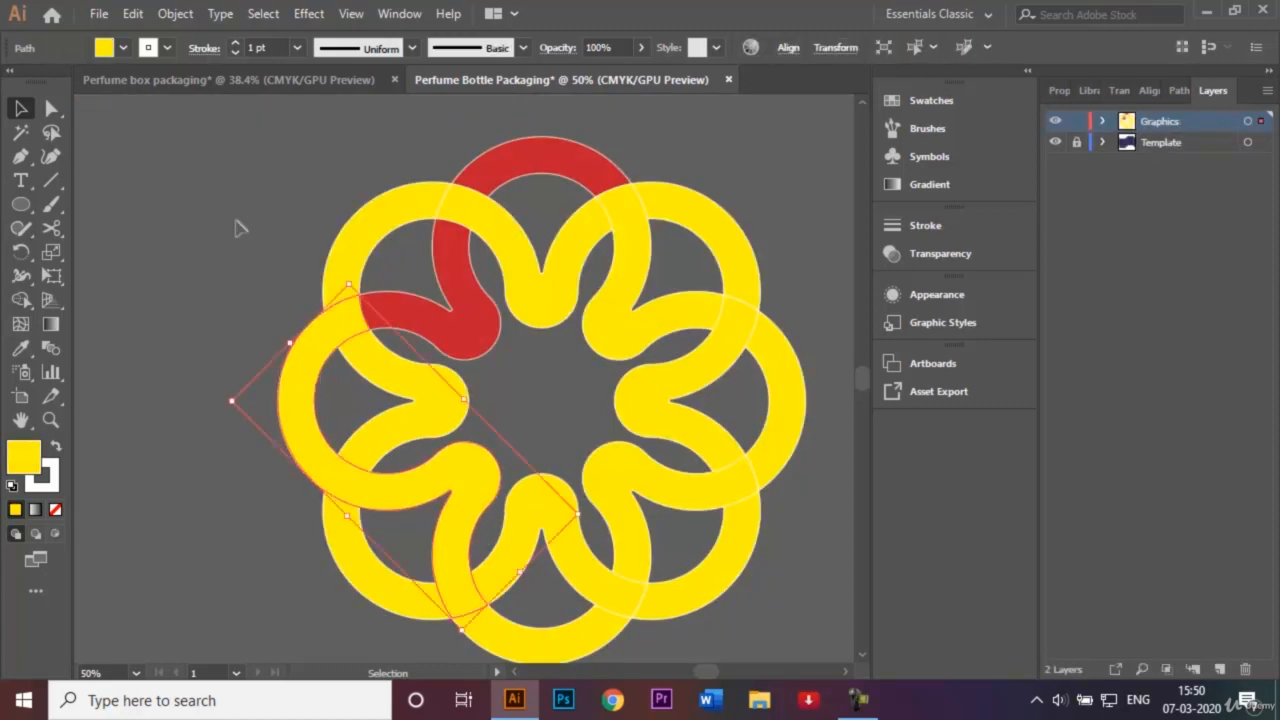
{"action": "left_click", "coordinate": [503, 500], "text": "shift"}
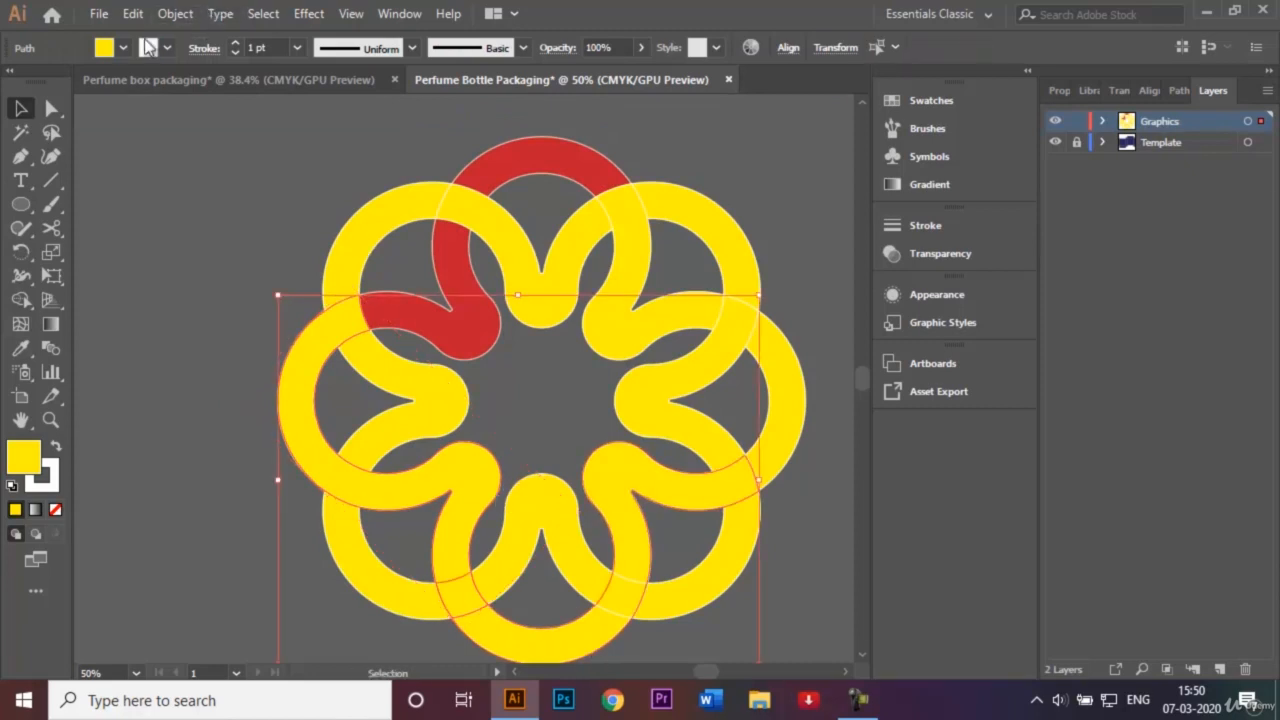
{"action": "left_click", "coordinate": [122, 48]}
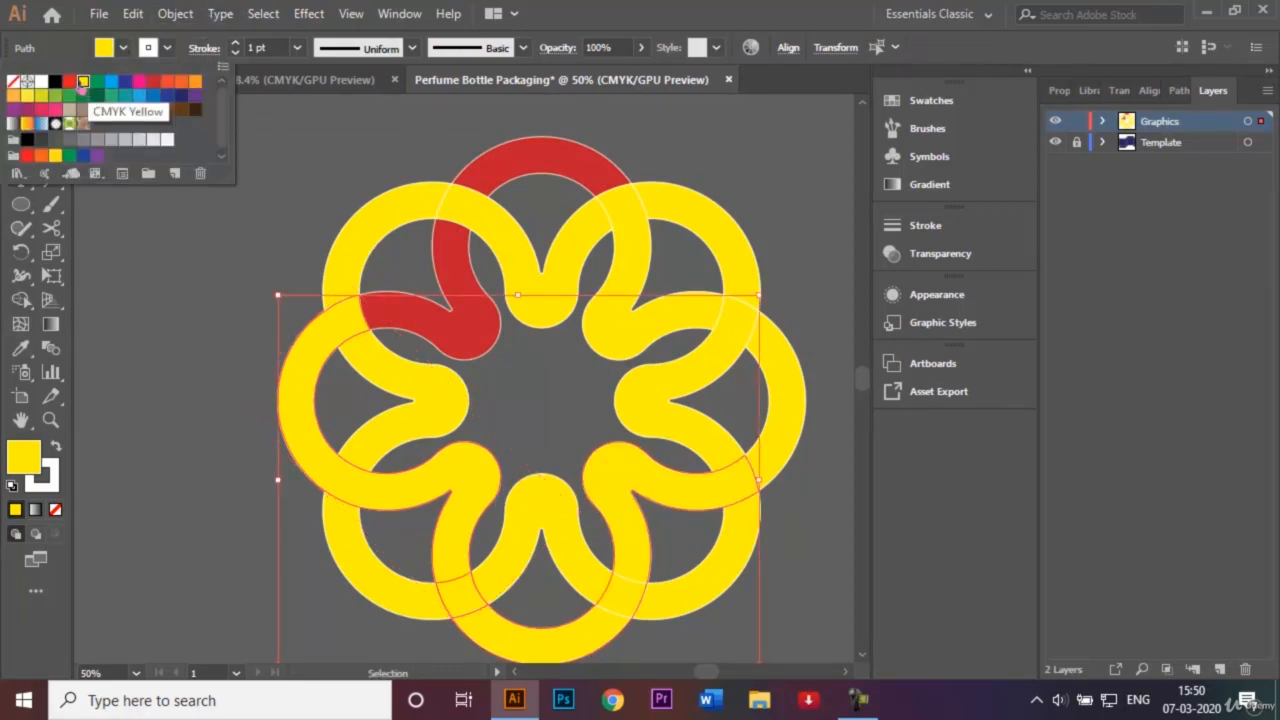
{"action": "left_click", "coordinate": [69, 82]}
{"action": "left_click", "coordinate": [148, 294]}
{"action": "left_click", "coordinate": [157, 363]}
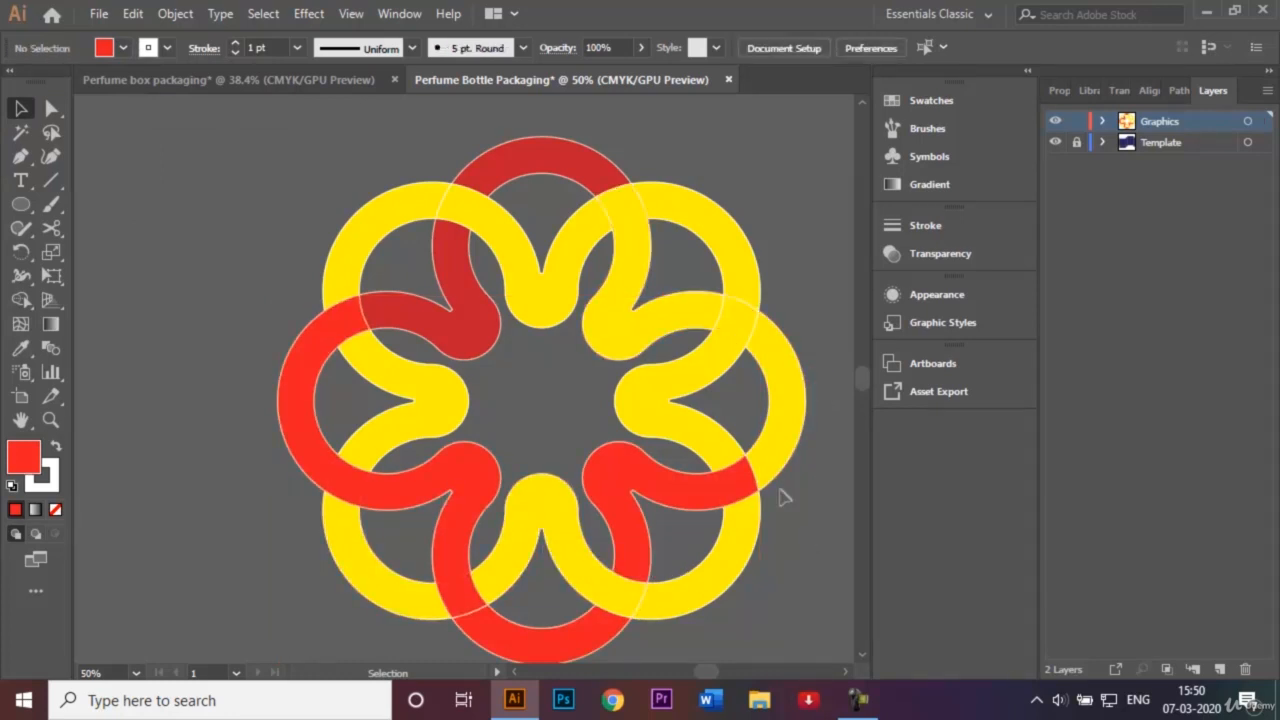
Recolor the bottom curved shape with the darker red used on the top shape and deselect it.
{"action": "left_click", "coordinate": [624, 505]}
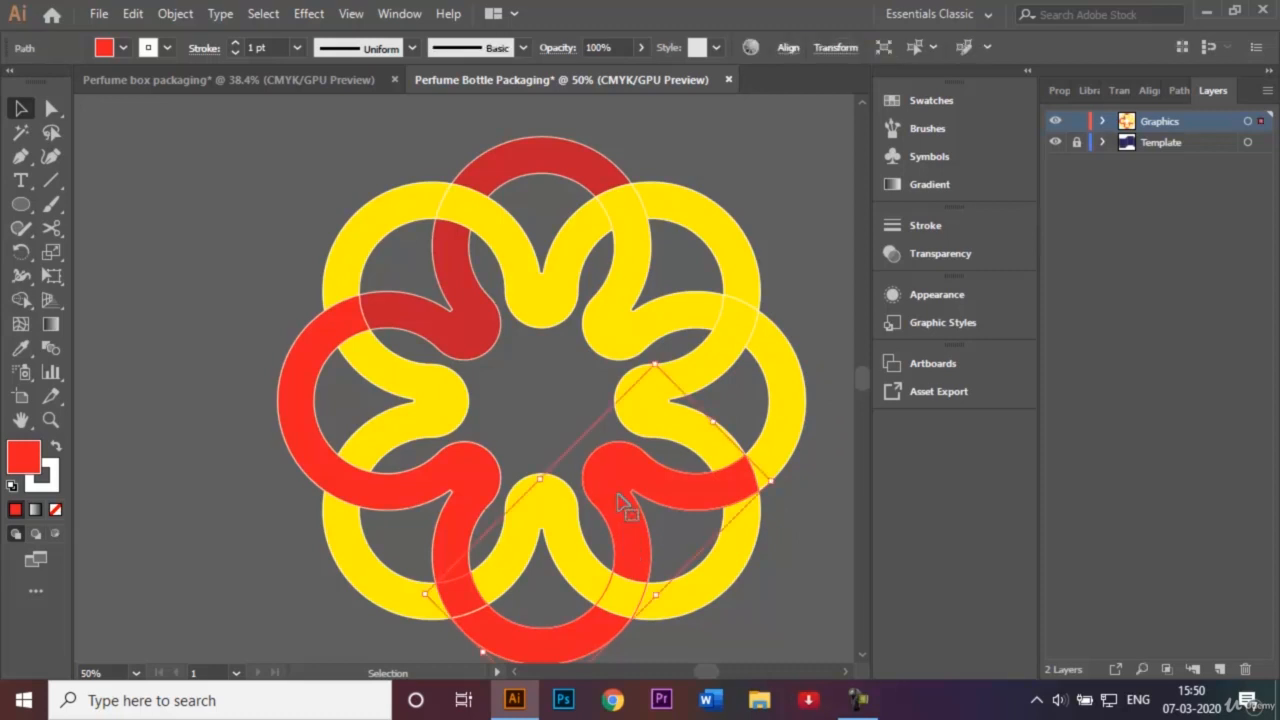
{"action": "left_click", "coordinate": [120, 48]}
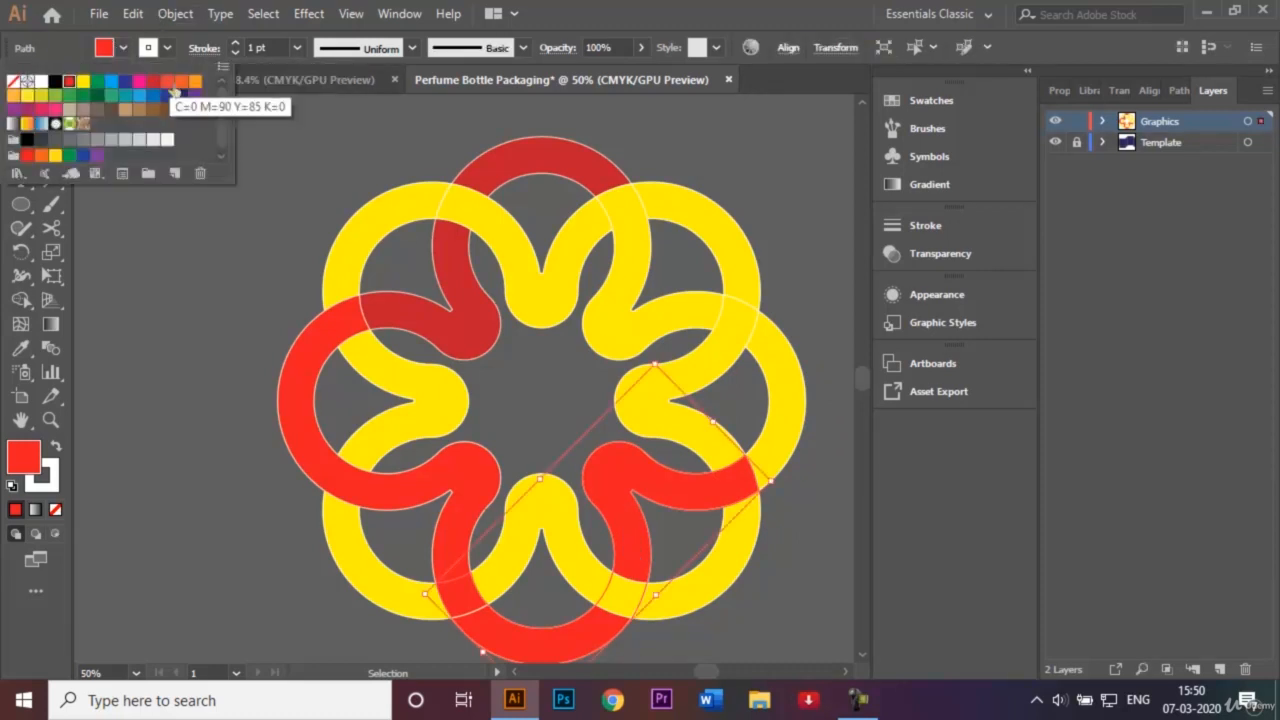
{"action": "left_click", "coordinate": [153, 83]}
{"action": "left_click", "coordinate": [195, 316]}
{"action": "left_click", "coordinate": [194, 318]}
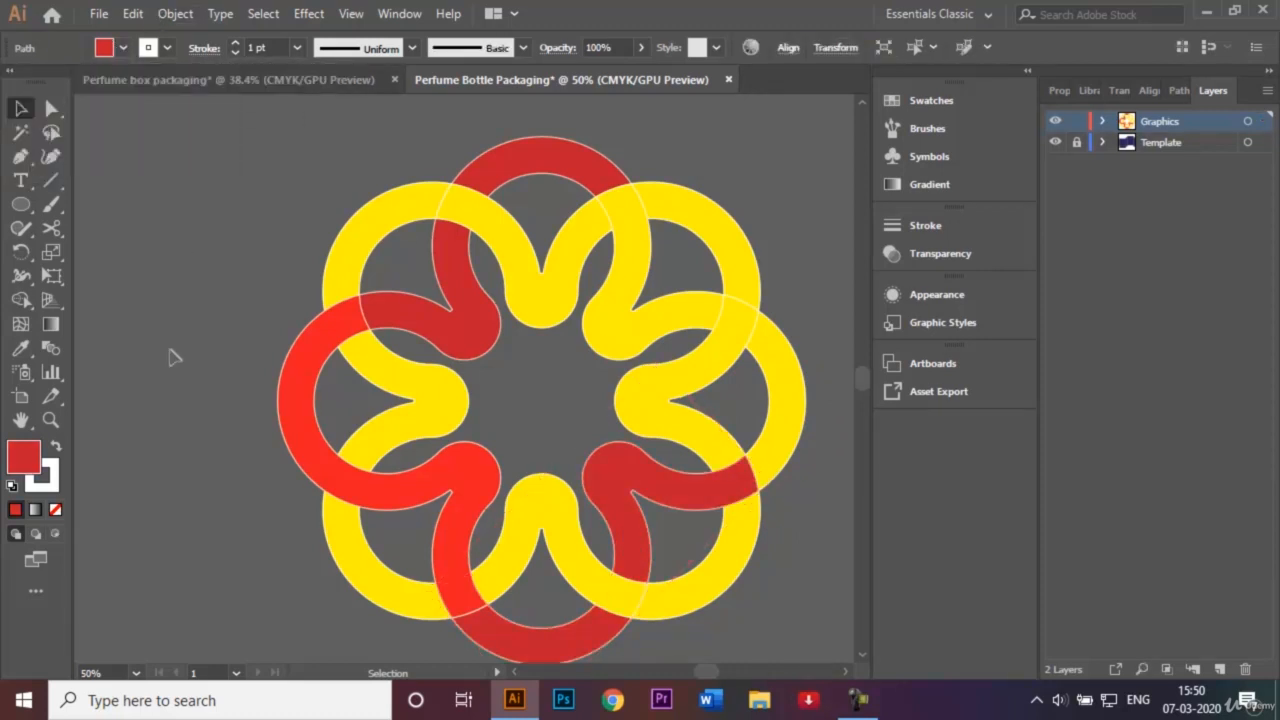
Change the fill of the flower's right curved shape to bright red and deselect it.
{"action": "left_click", "coordinate": [665, 328]}
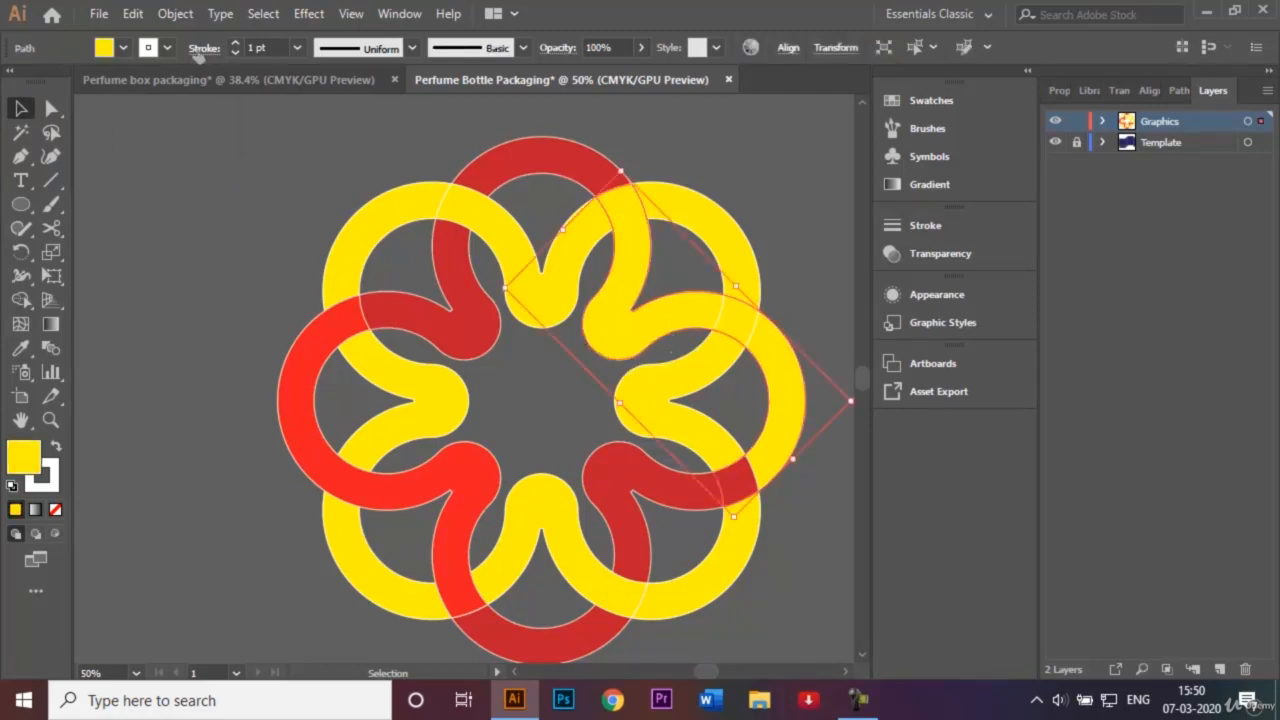
{"action": "left_click", "coordinate": [122, 48]}
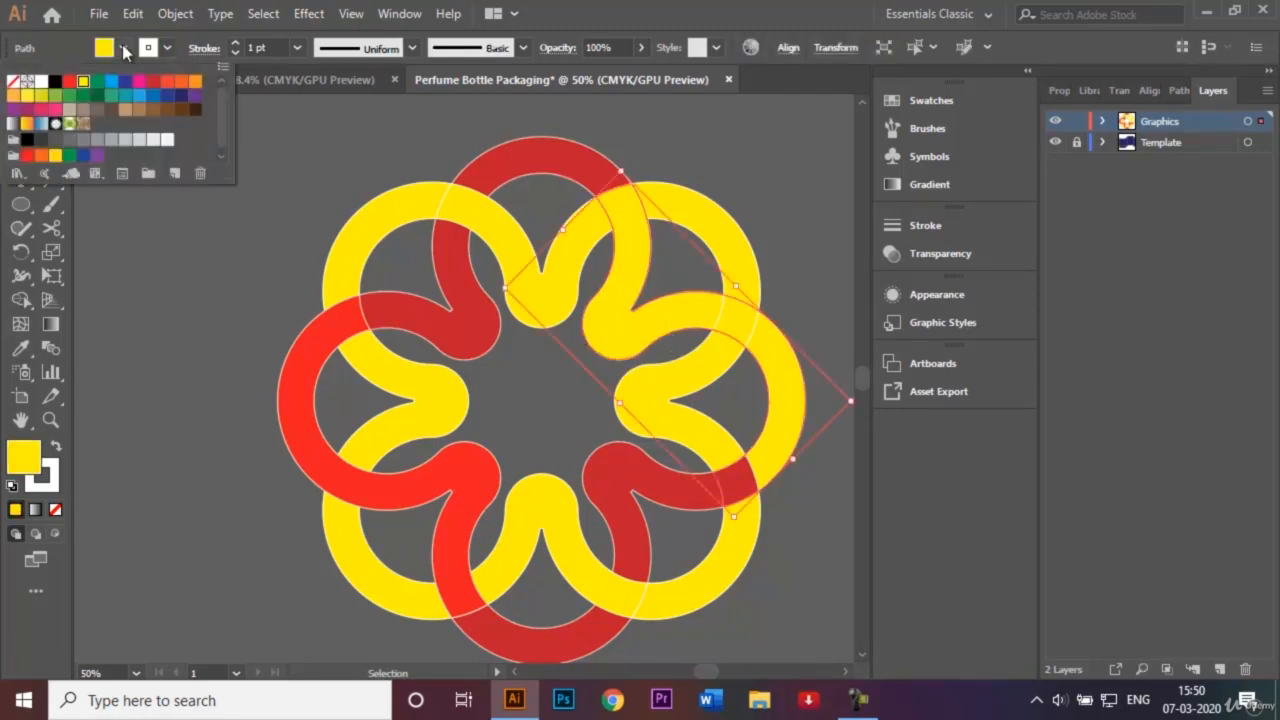
{"action": "left_click", "coordinate": [69, 81]}
{"action": "left_click", "coordinate": [185, 290]}
{"action": "left_click", "coordinate": [183, 292]}
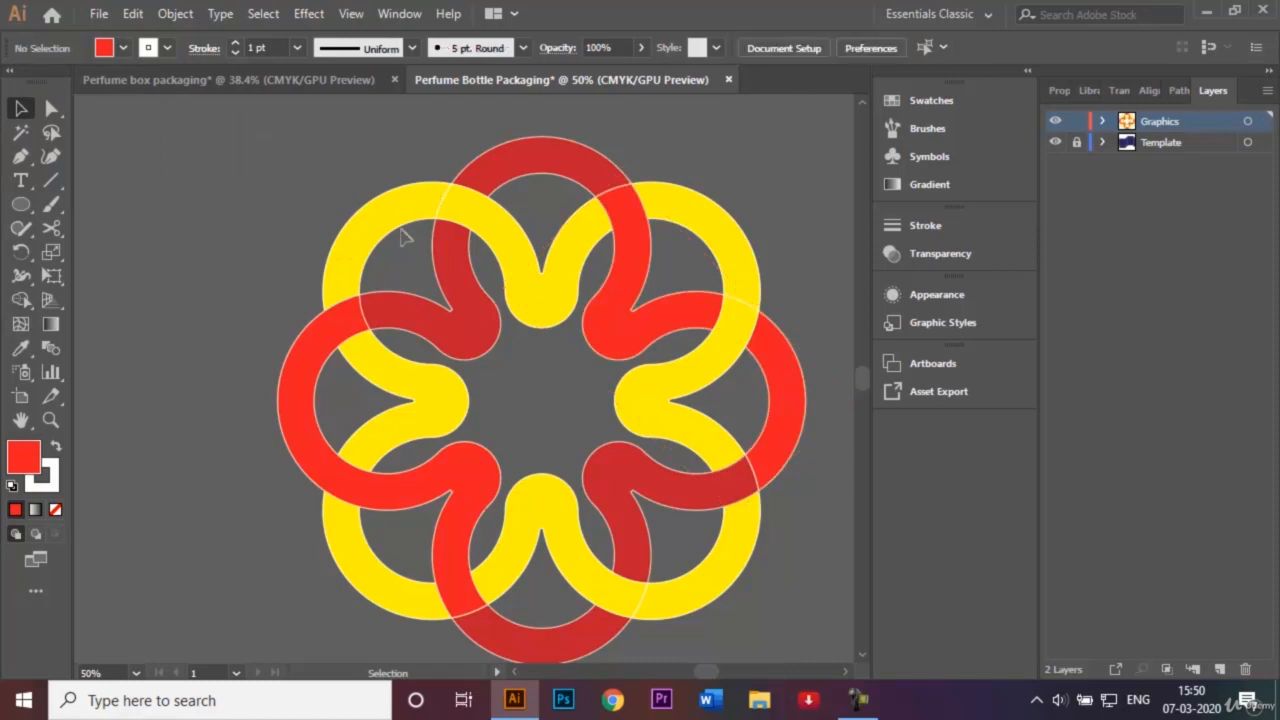
Set the stroke weight of all the flower's shapes to 3 pt.
{"action": "key", "text": "ctrl+a"}
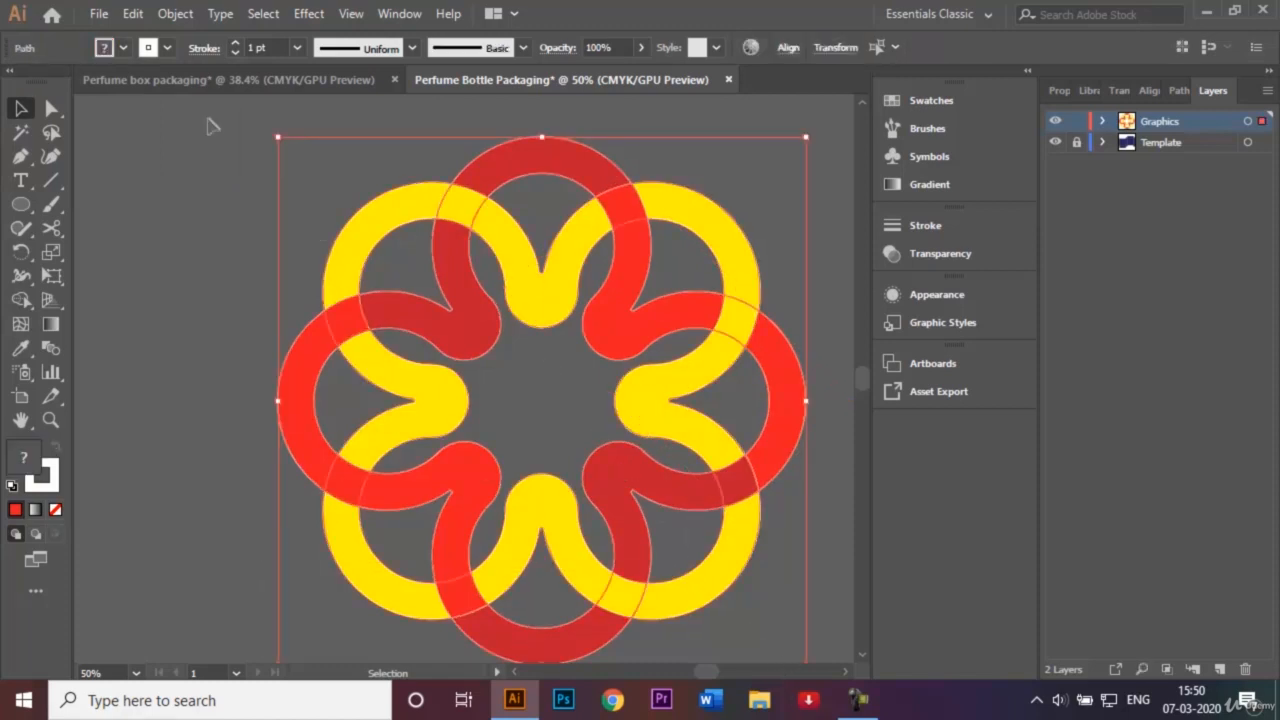
{"action": "left_click", "coordinate": [296, 48]}
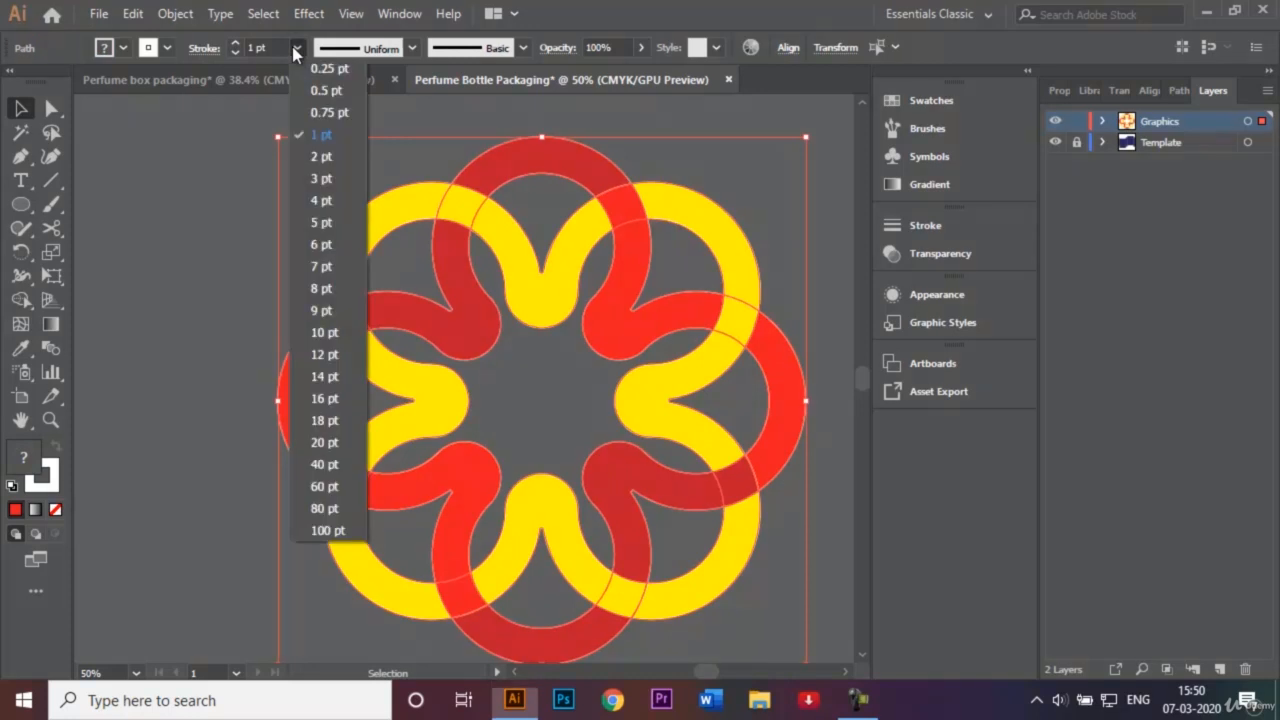
{"action": "left_click", "coordinate": [321, 178]}
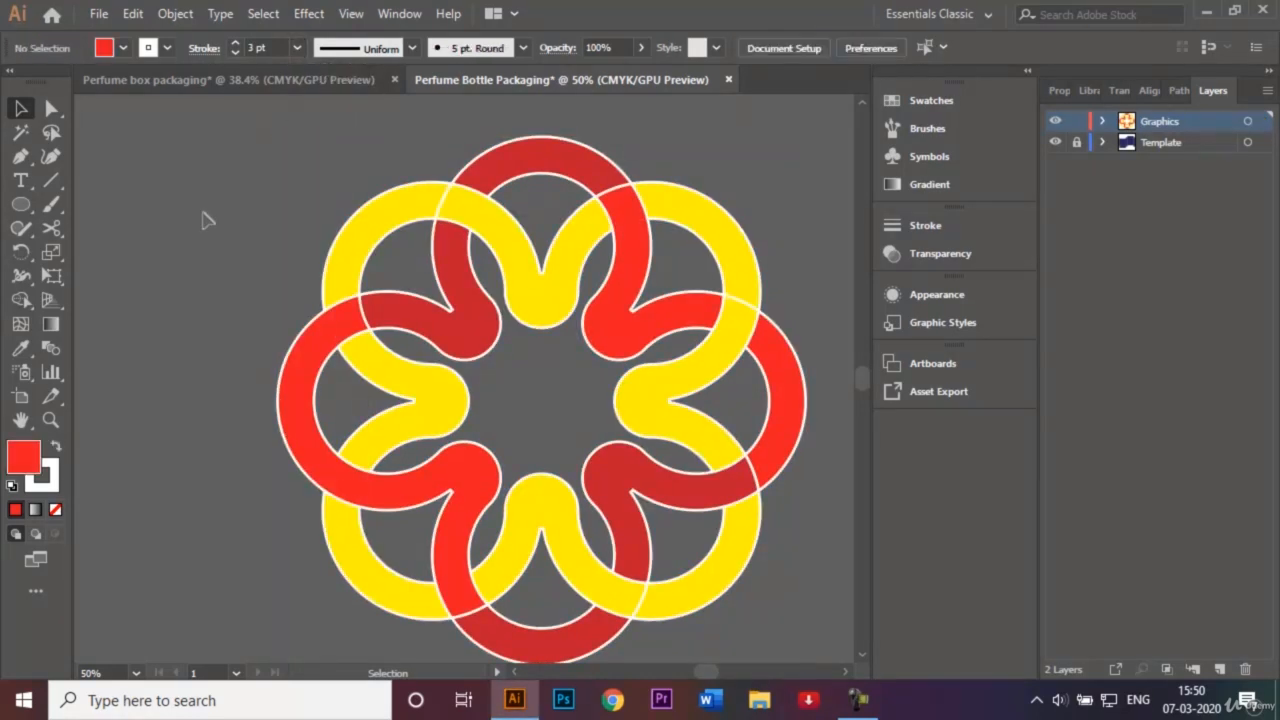
Scale the entire flower logo down proportionally to about 40% of its size.
{"action": "key", "text": "ctrl+minus"}
{"action": "key", "text": "ctrl+minus"}
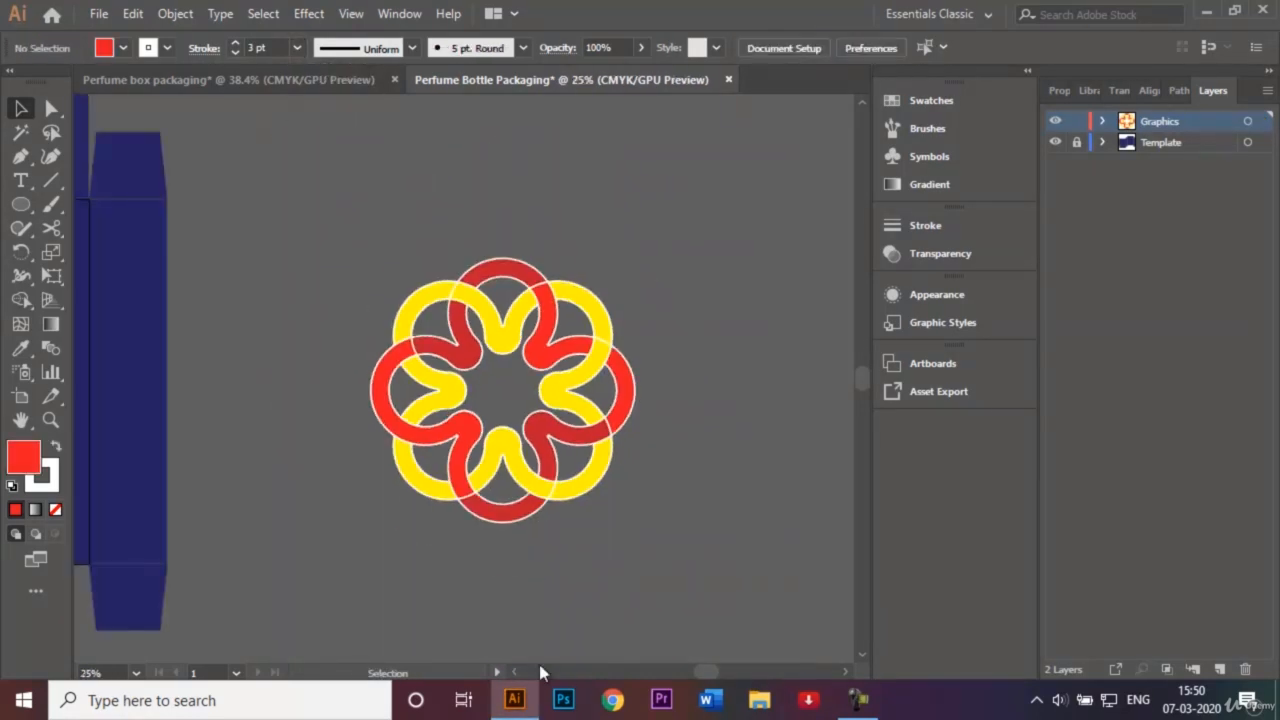
{"action": "left_click", "coordinate": [516, 672]}
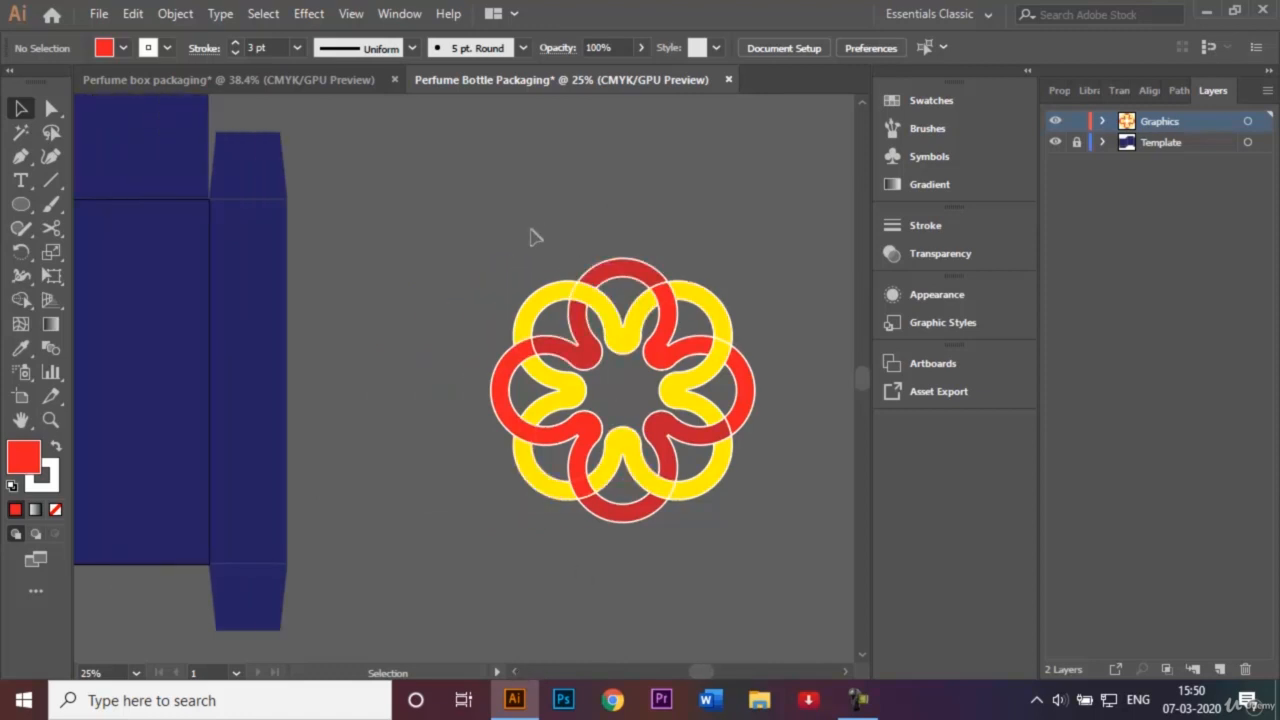
{"action": "left_click_drag", "start_coordinate": [706, 476], "coordinate": [806, 586]}
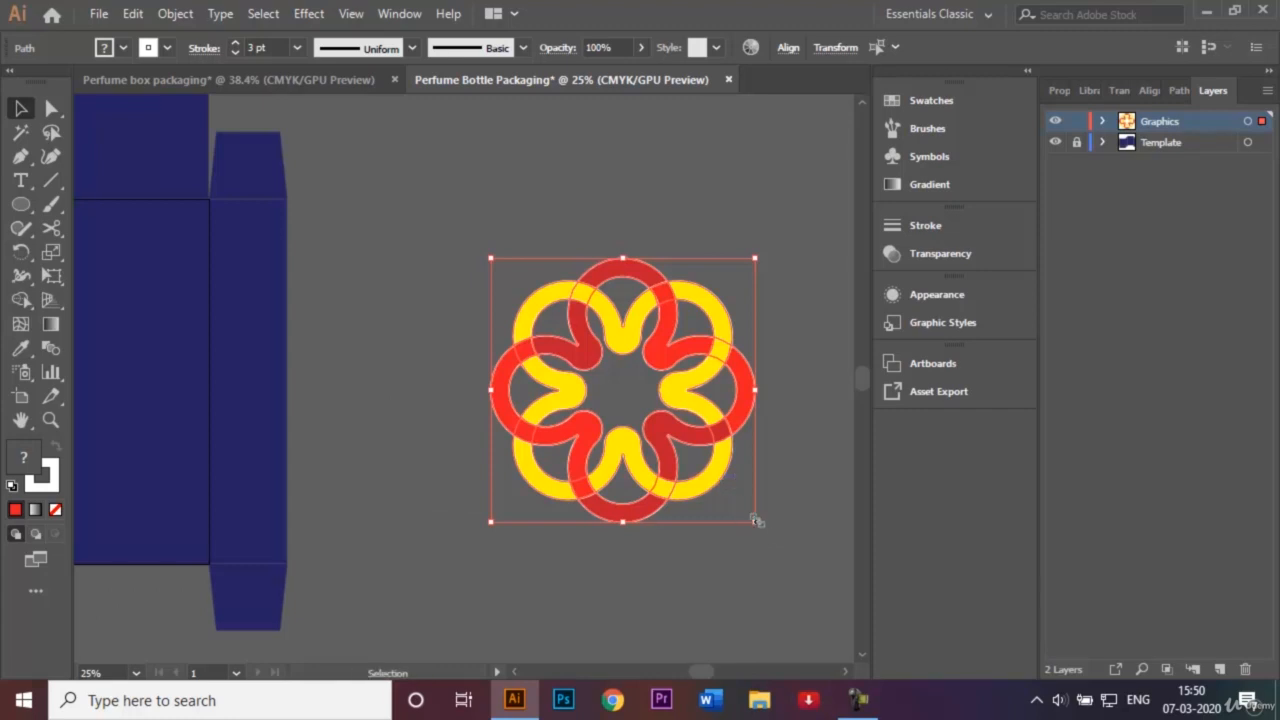
{"action": "right_click", "coordinate": [755, 523]}
{"action": "left_click", "coordinate": [727, 511]}
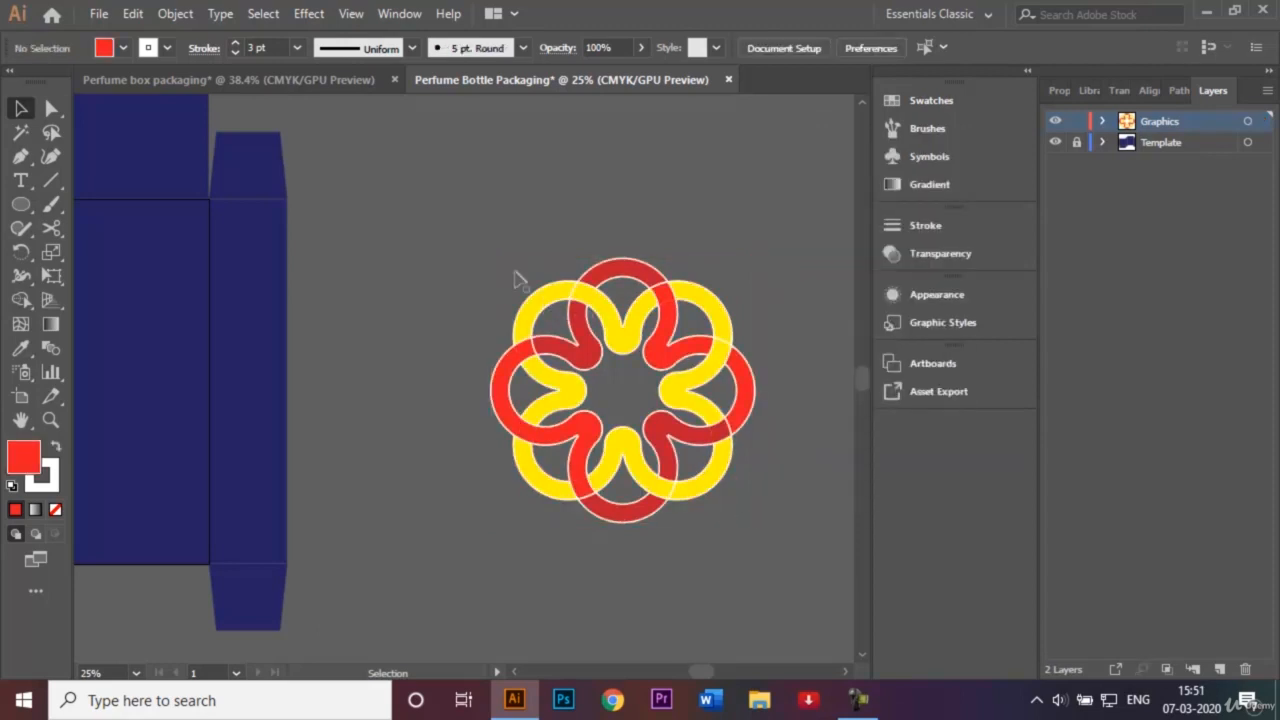
{"action": "key", "text": "ctrl+a"}
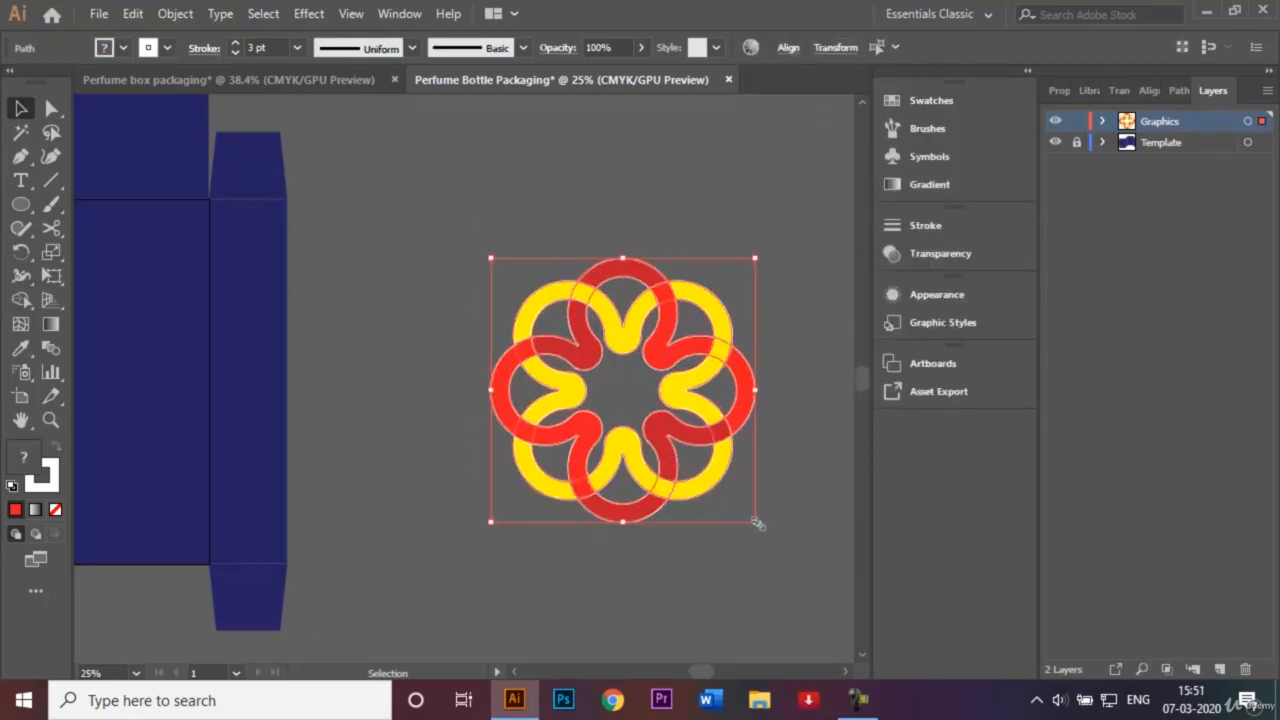
{"action": "mouse_move", "coordinate": [755, 521]}
{"action": "left_mouse_down"}
{"action": "mouse_move", "coordinate": [656, 430]}
{"action": "mouse_move", "coordinate": [667, 436]}
{"action": "left_mouse_up"}
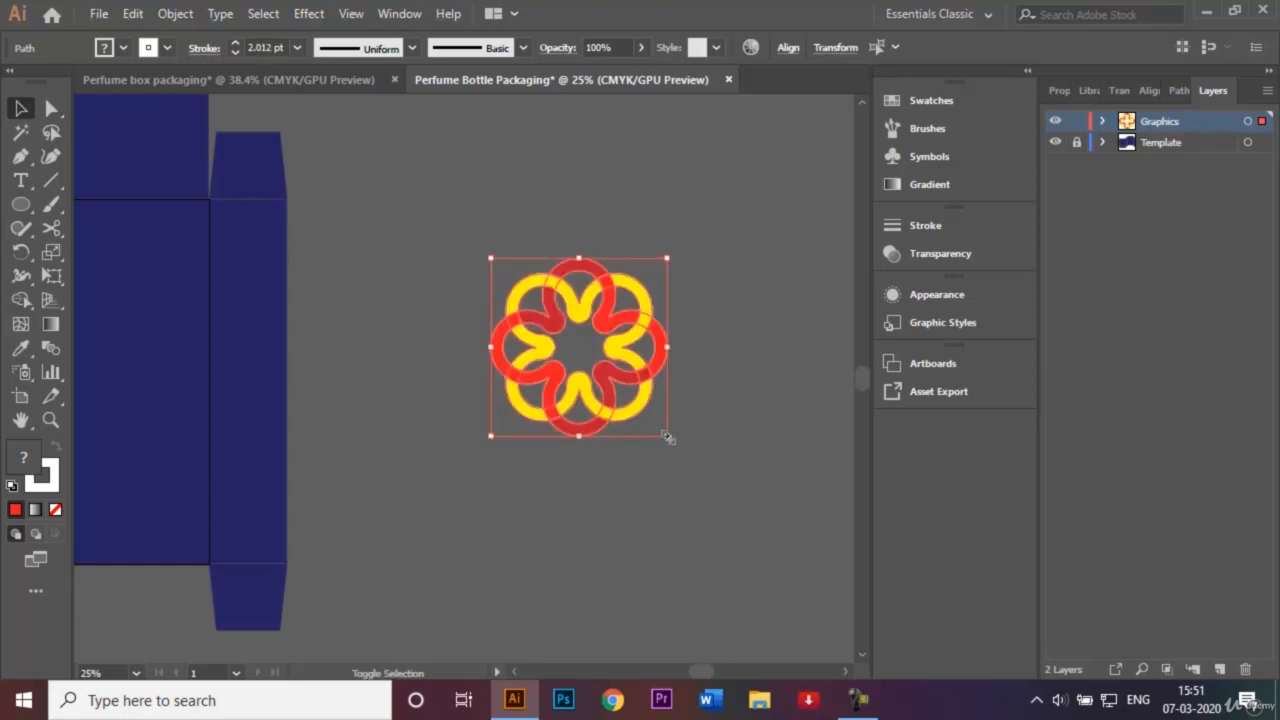
{"action": "right_click", "coordinate": [667, 438]}
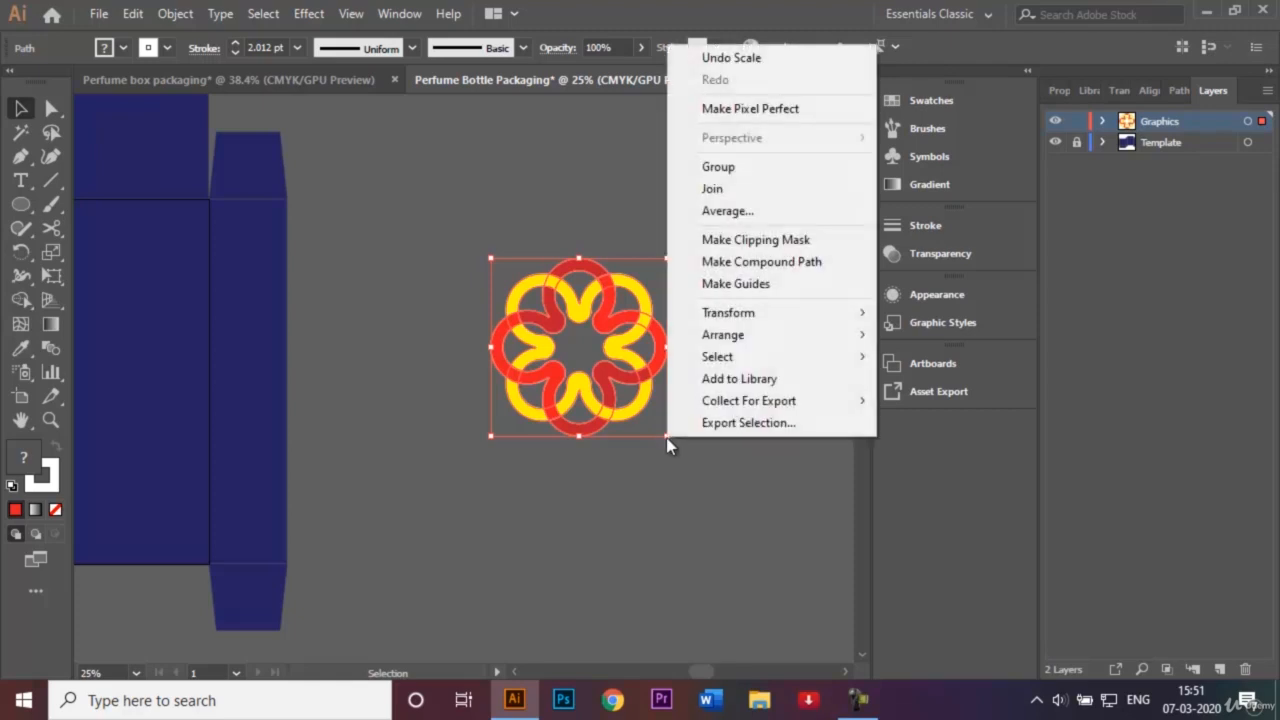
{"action": "left_click", "coordinate": [661, 453]}
{"action": "key", "text": "ctrl+a"}
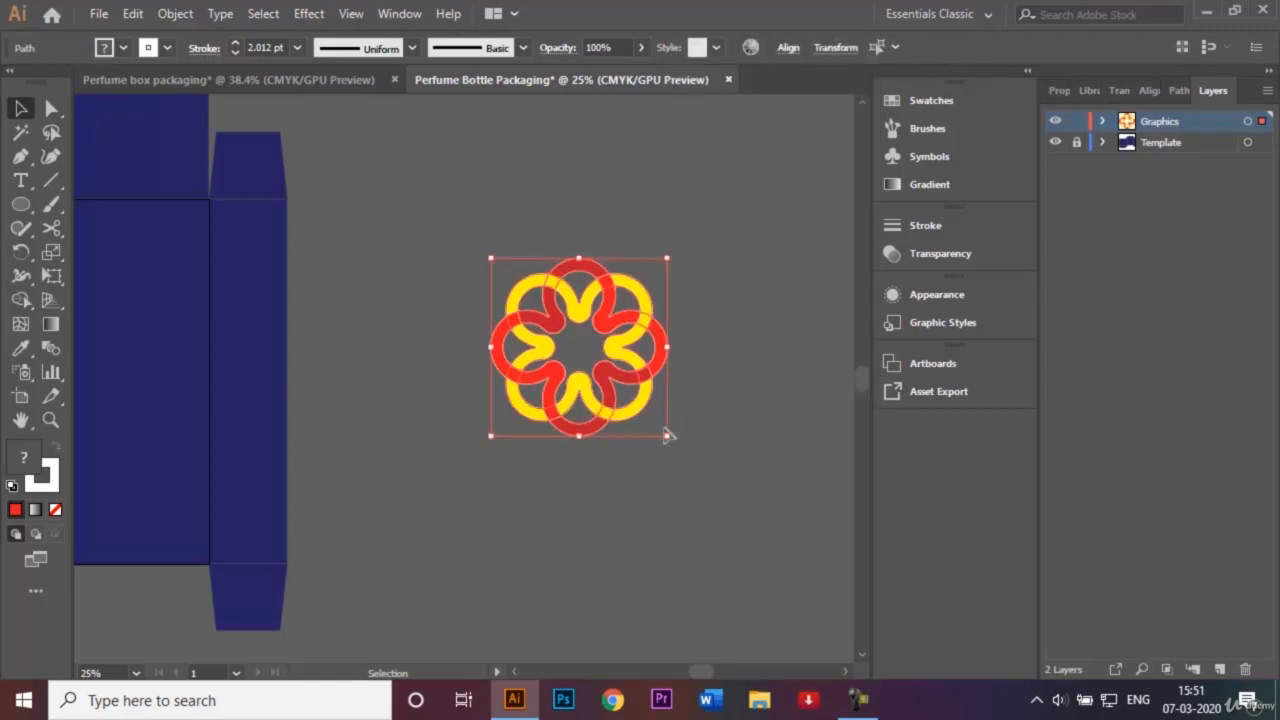
{"action": "left_click_drag", "start_coordinate": [667, 437], "coordinate": [598, 373]}
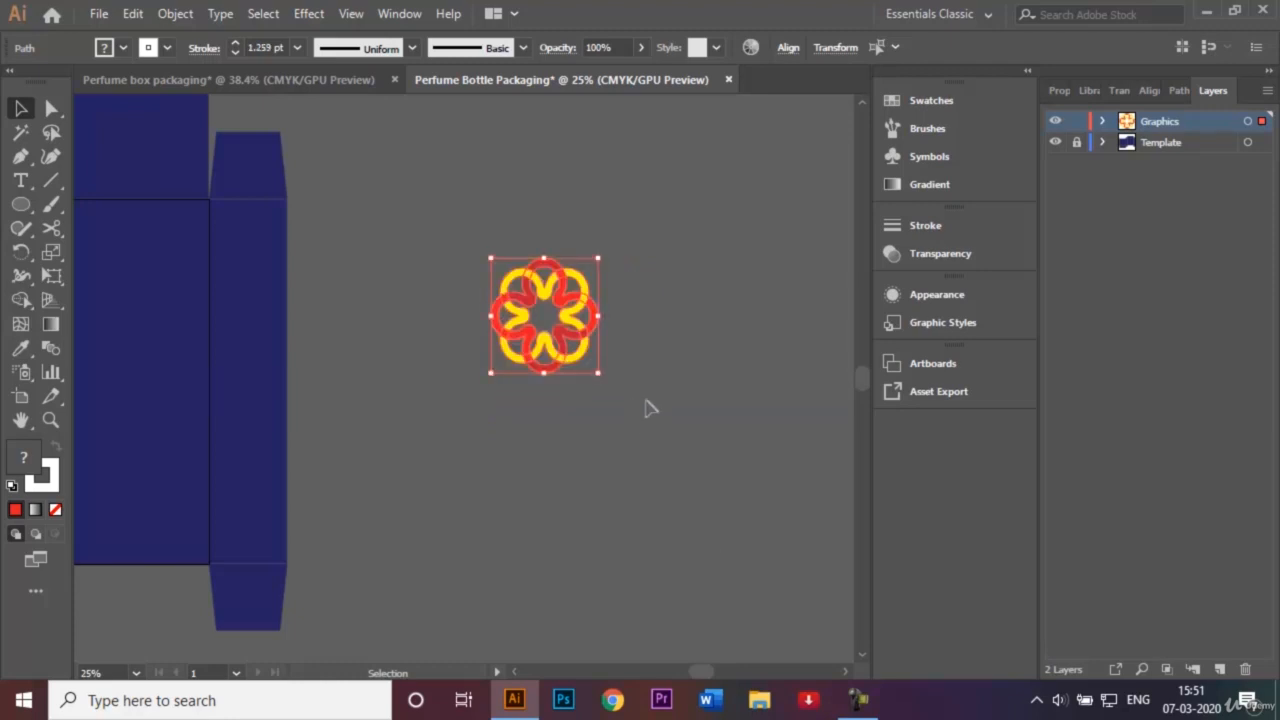
Move the flower logo onto the box's upper flap, shrink it further about its center, and deselect it.
{"action": "left_click", "coordinate": [513, 673]}
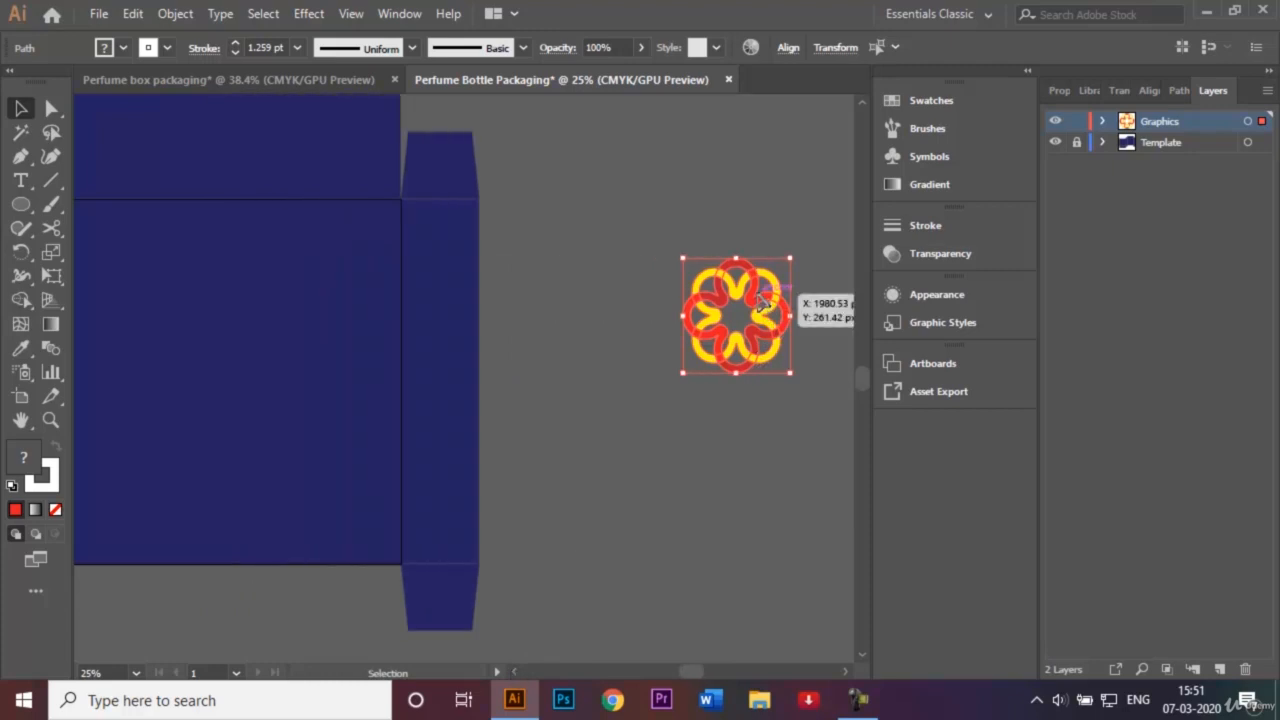
{"action": "left_click_drag", "start_coordinate": [763, 303], "coordinate": [251, 133]}
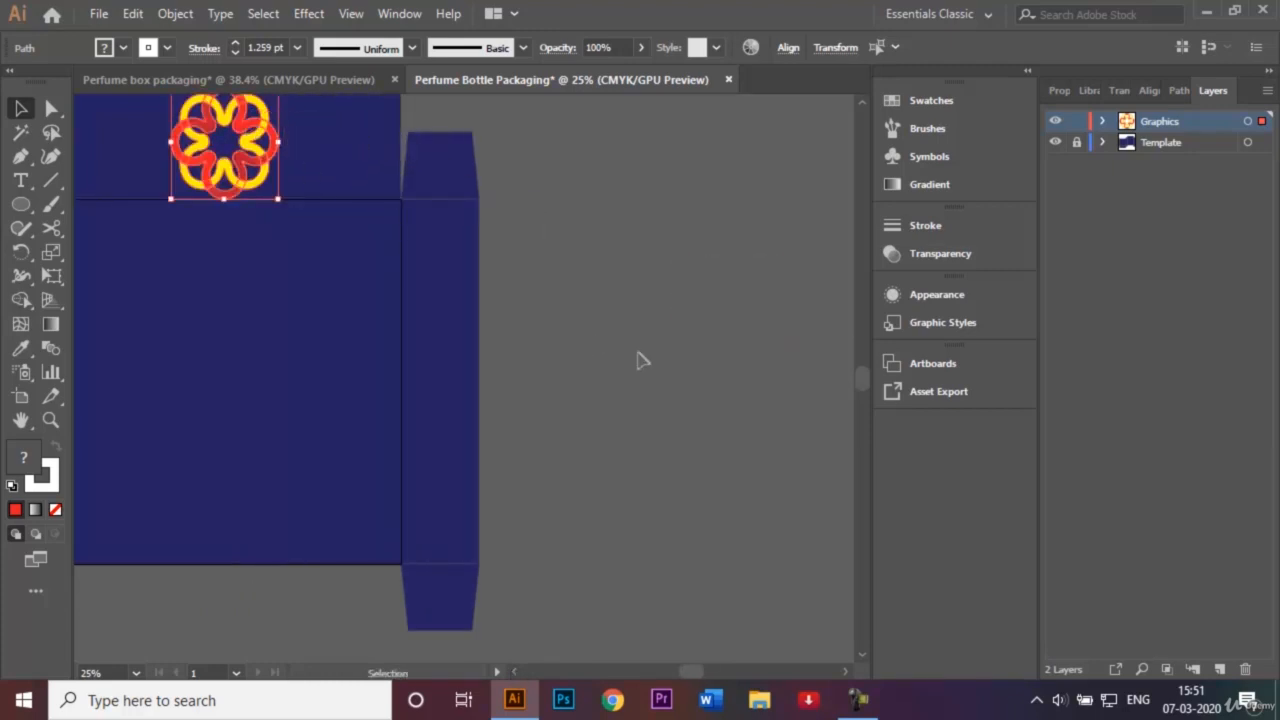
{"action": "left_click", "coordinate": [513, 672]}
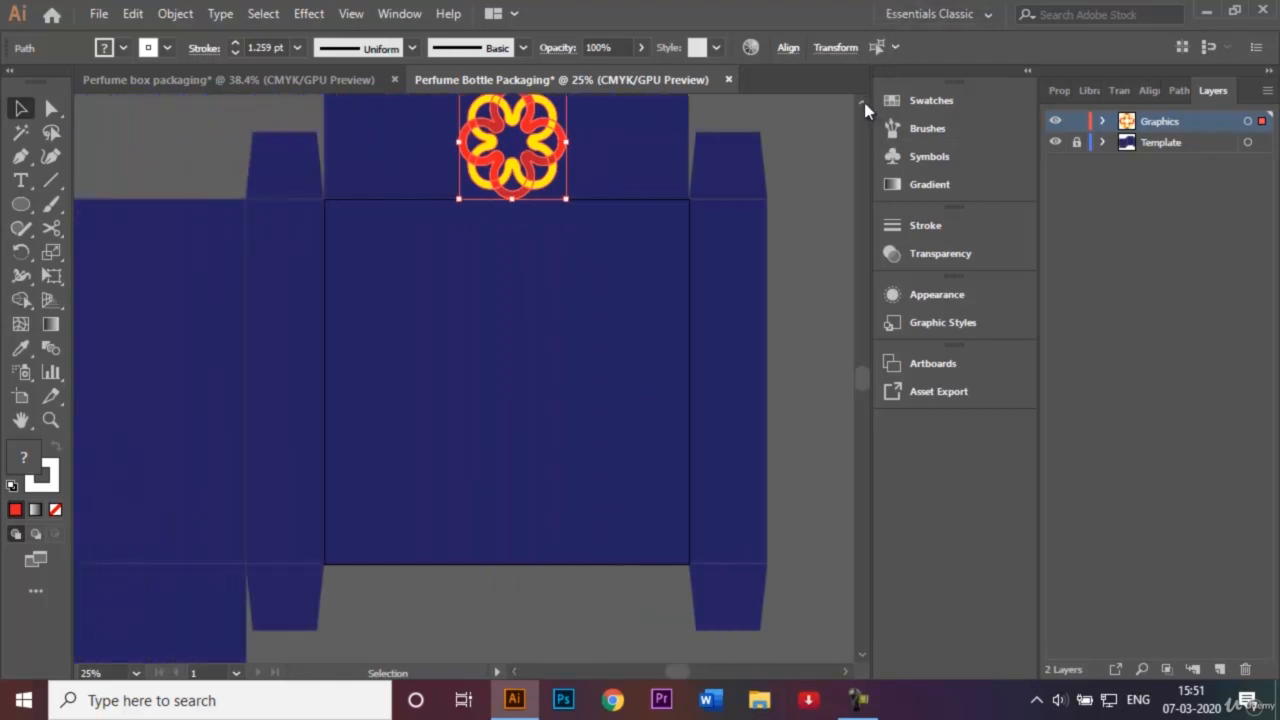
{"action": "left_click", "coordinate": [862, 102]}
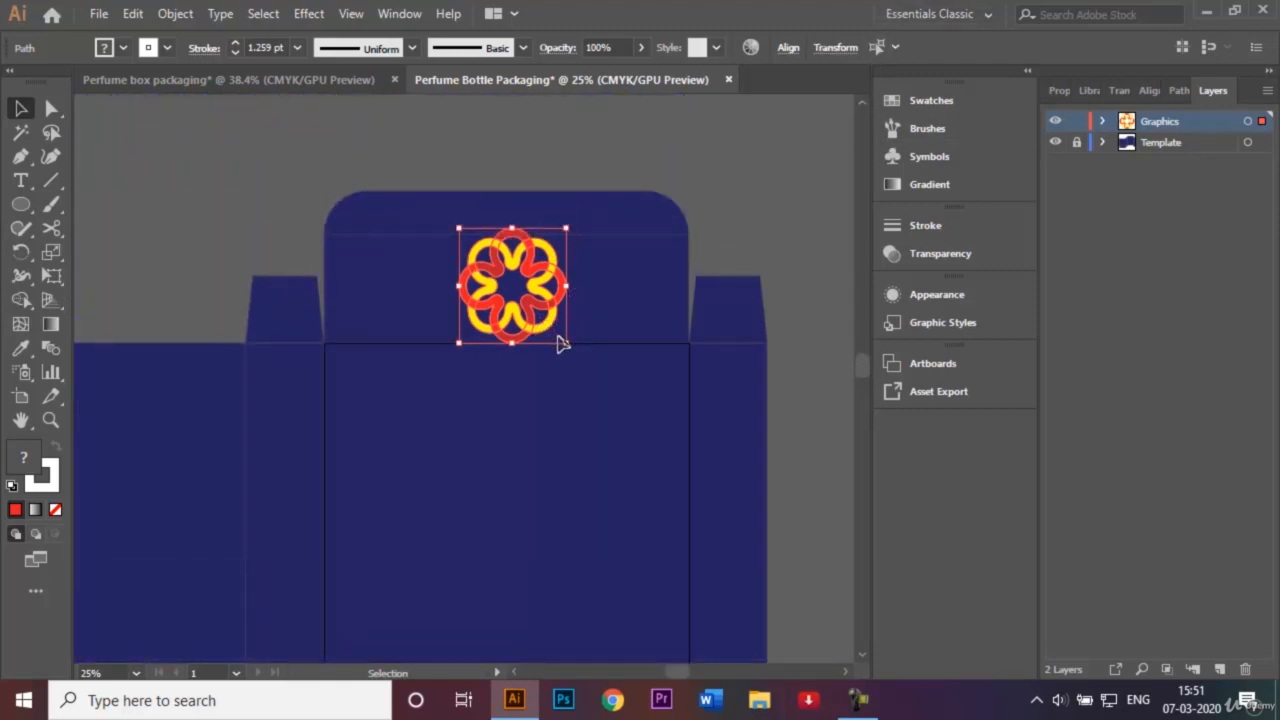
{"action": "left_click_drag", "start_coordinate": [564, 342], "coordinate": [545, 324]}
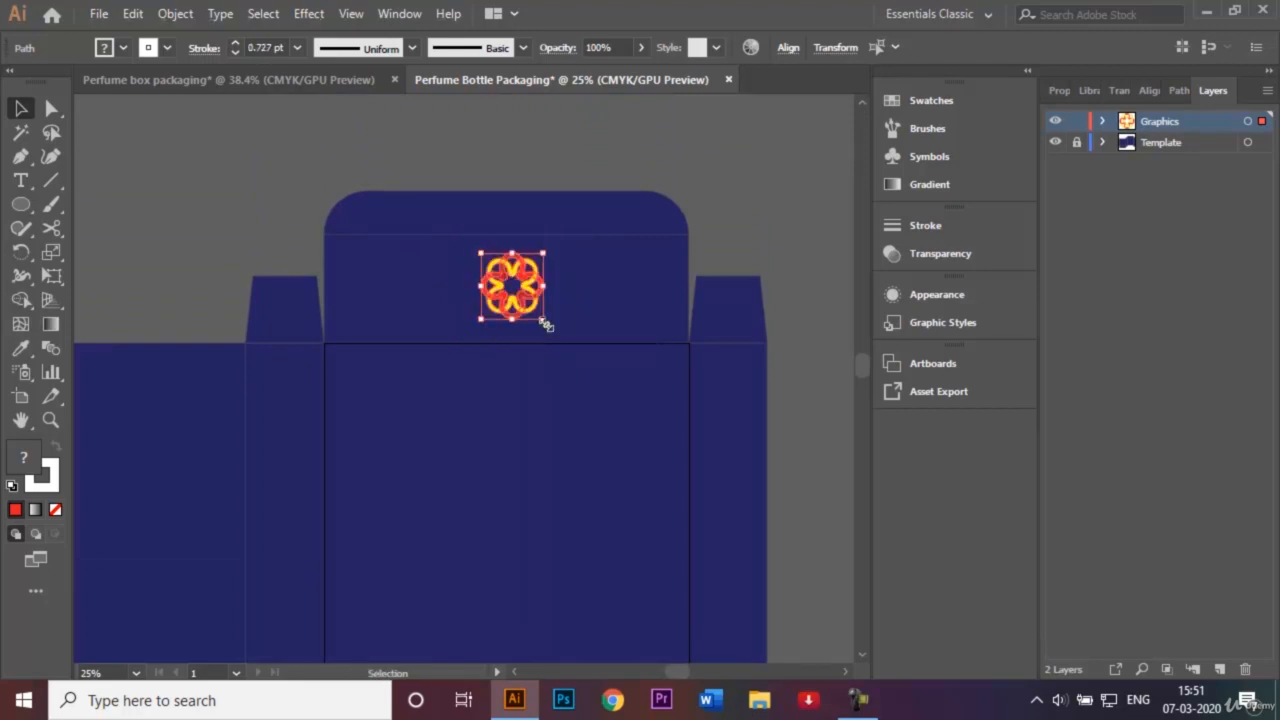
{"action": "left_click", "coordinate": [759, 247]}
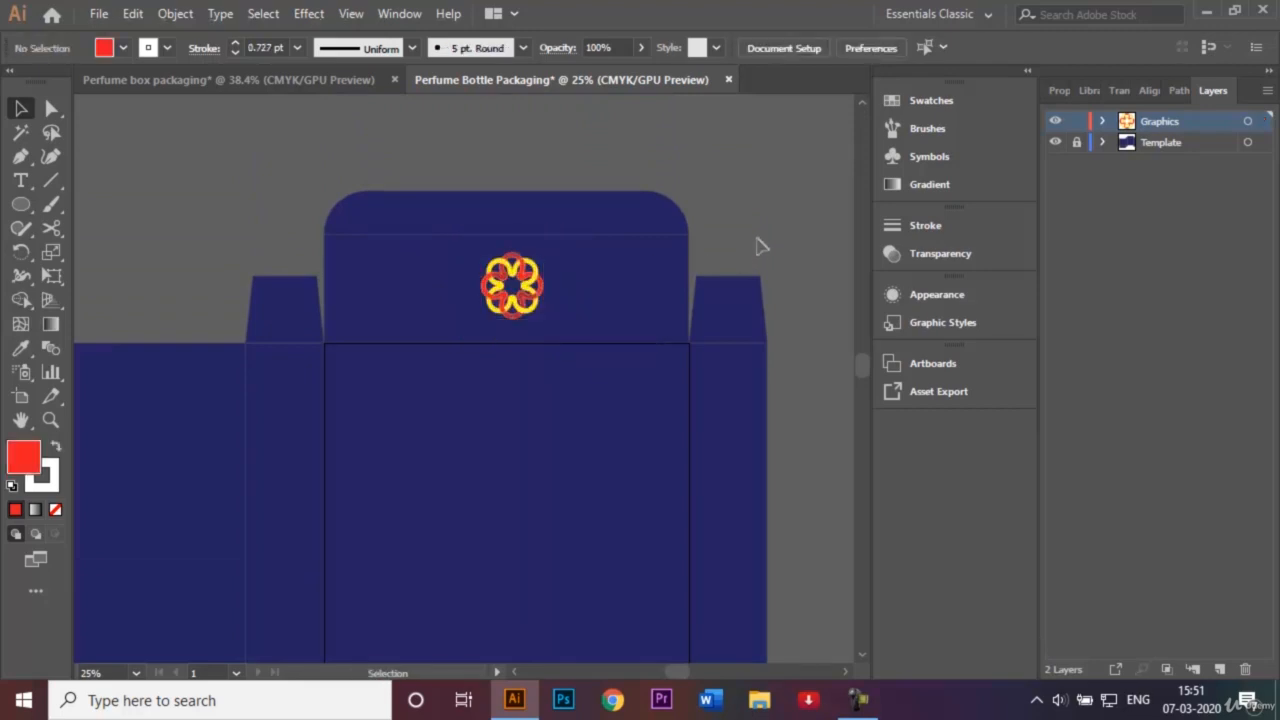
View the whole logo flap, check the reference design in the Perfume box packaging document, and return to the Perfume Bottle Packaging document.
{"action": "key", "text": "ctrl+0"}
{"action": "key", "text": "ctrl+minus"}
{"action": "key", "text": "ctrl+minus"}
{"action": "key", "text": "ctrl+minus"}
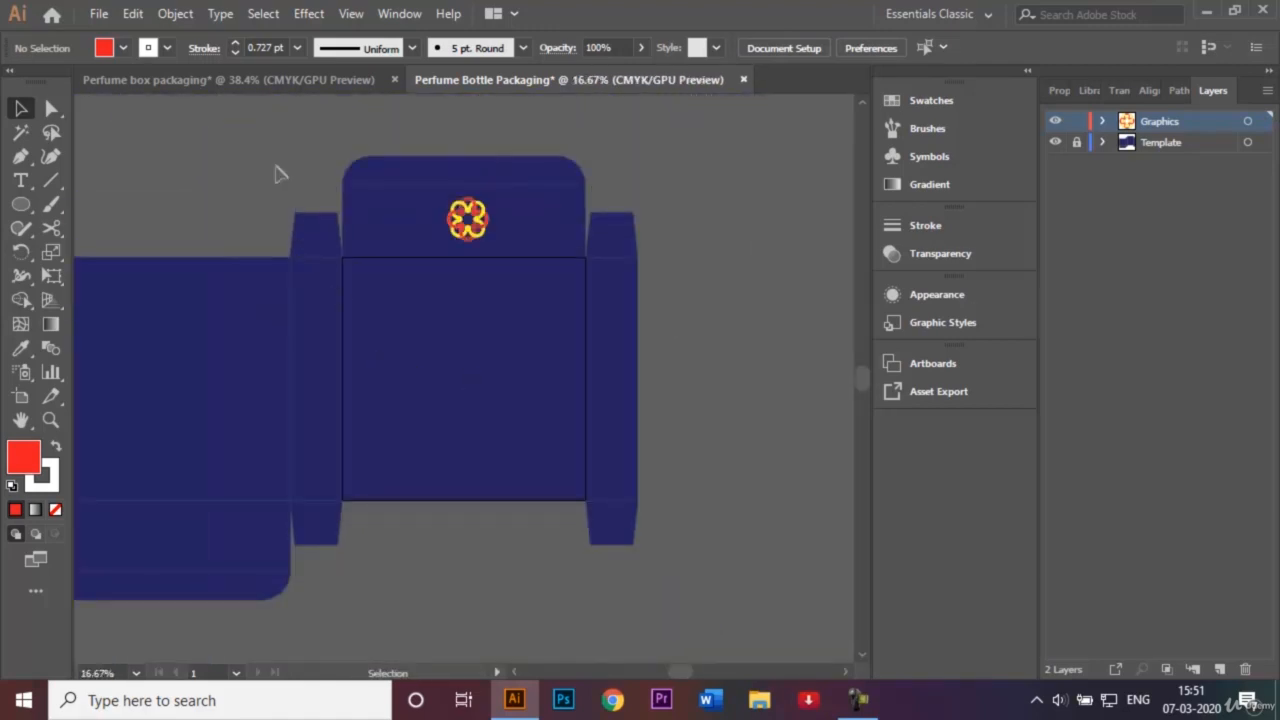
{"action": "left_click", "coordinate": [229, 80]}
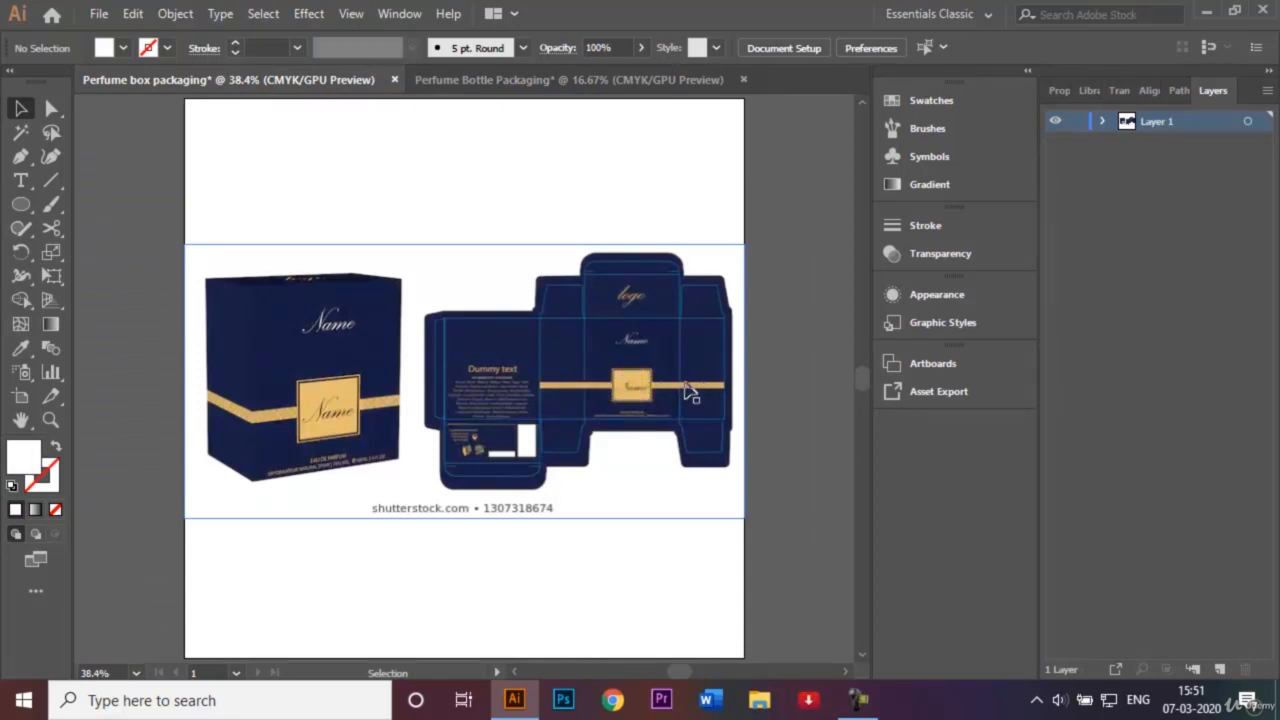
{"action": "left_click", "coordinate": [464, 83]}
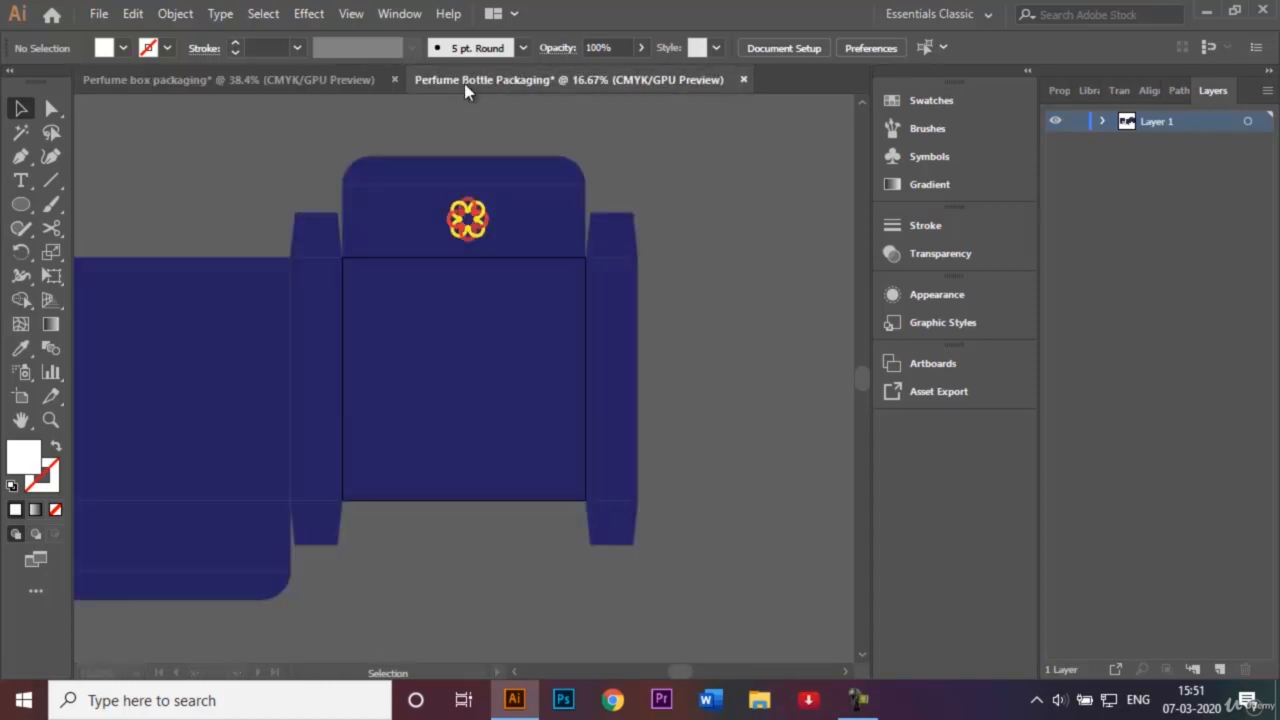
Draw a light orange rectangle with a 2 pt white stroke slightly below the middle of the box's square front panel.
{"action": "left_click", "coordinate": [22, 206]}
{"action": "left_click", "coordinate": [85, 204]}
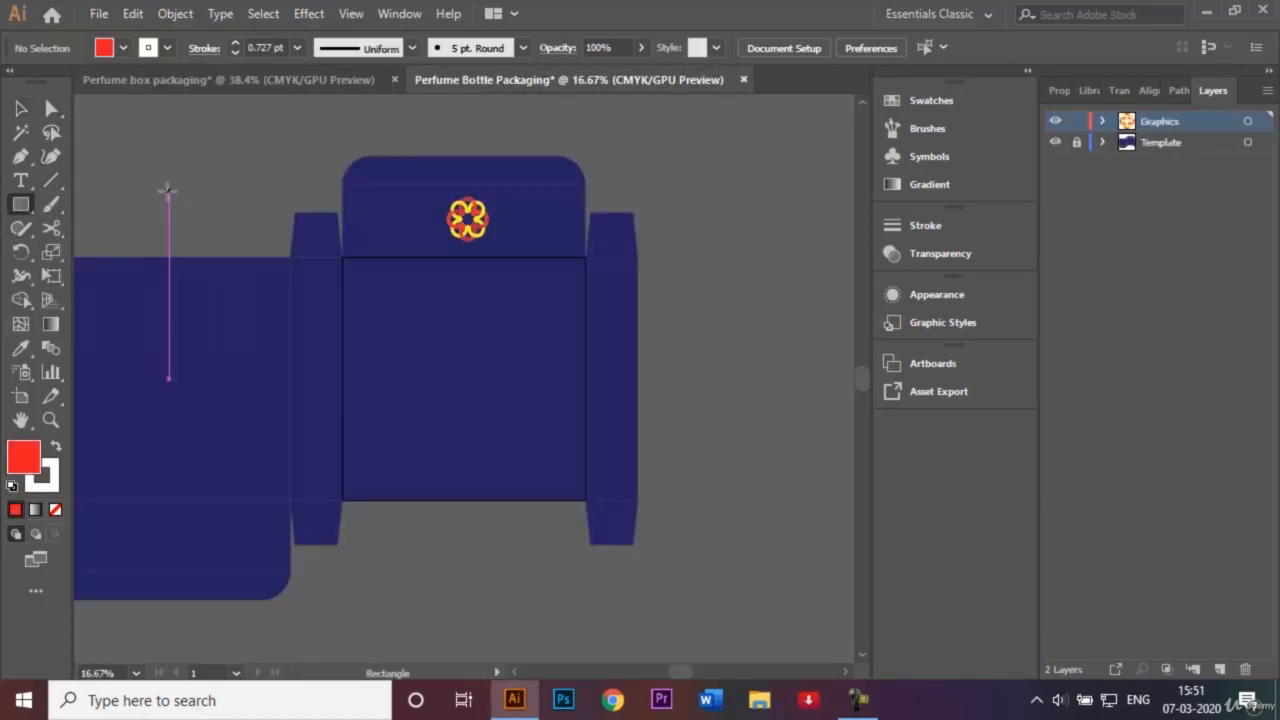
{"action": "key", "text": "ctrl"}
{"action": "key", "text": "ctrl+0"}
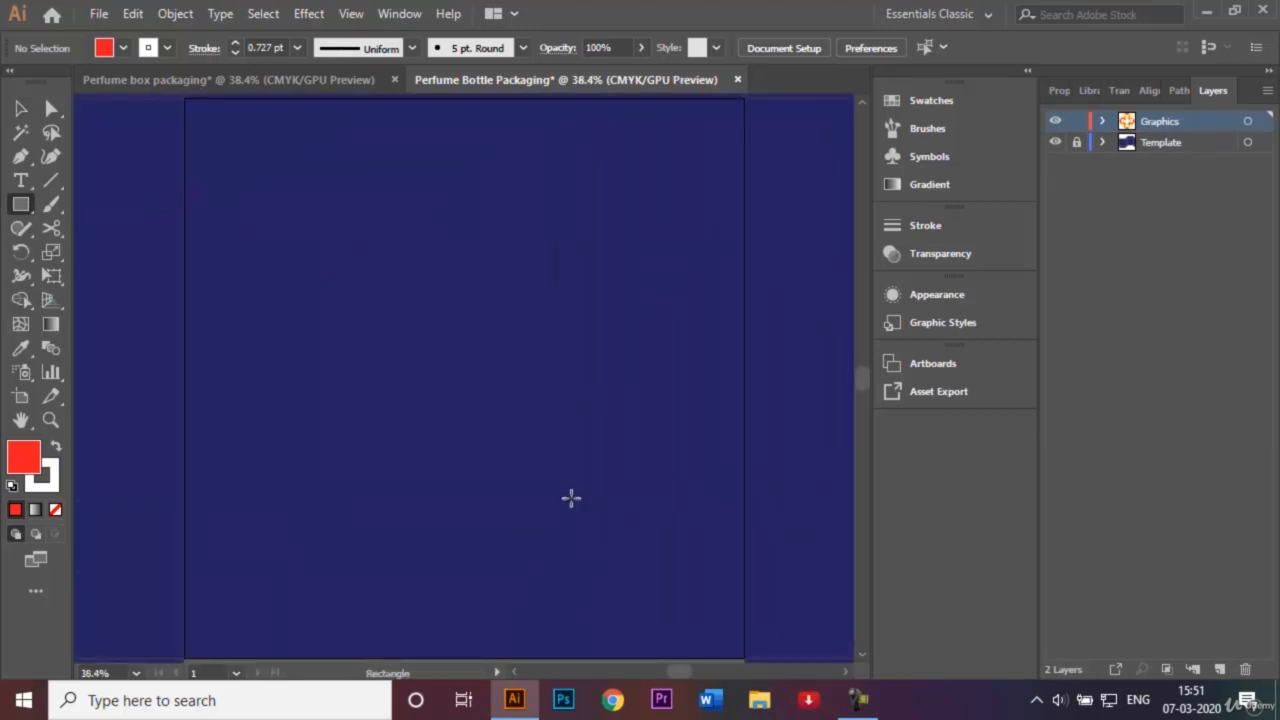
{"action": "left_click", "coordinate": [122, 47]}
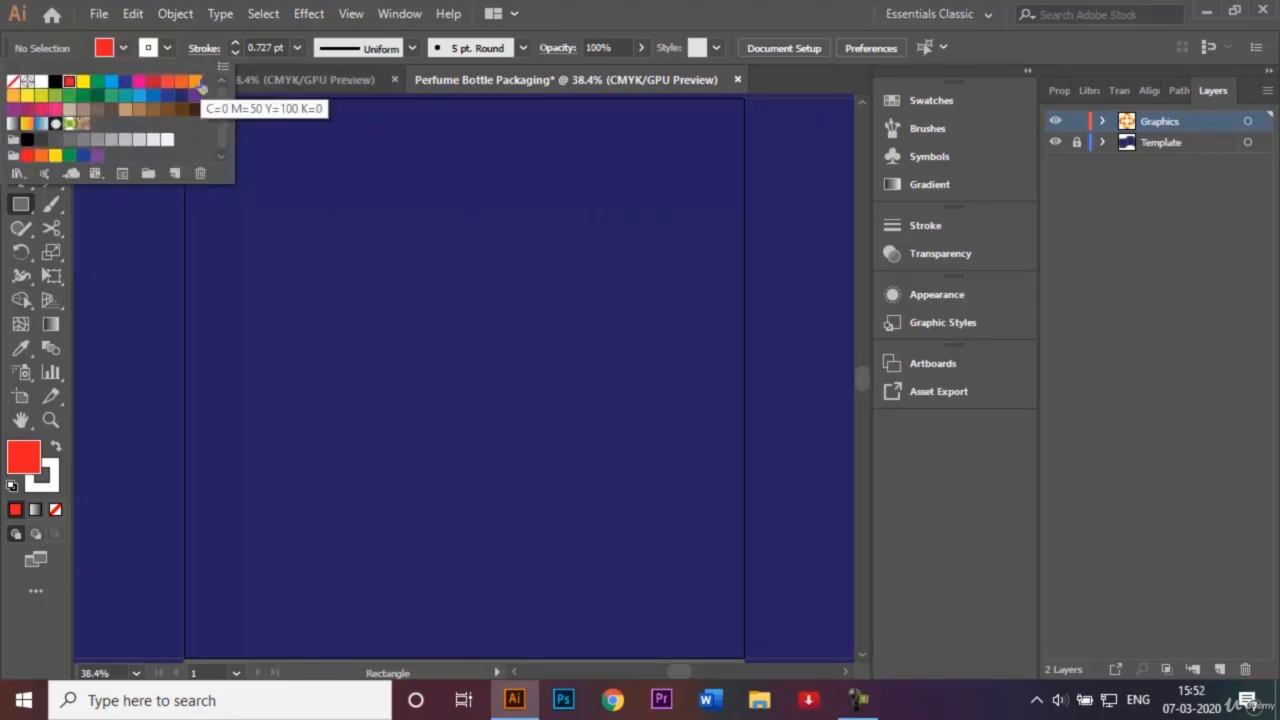
{"action": "left_click", "coordinate": [12, 97]}
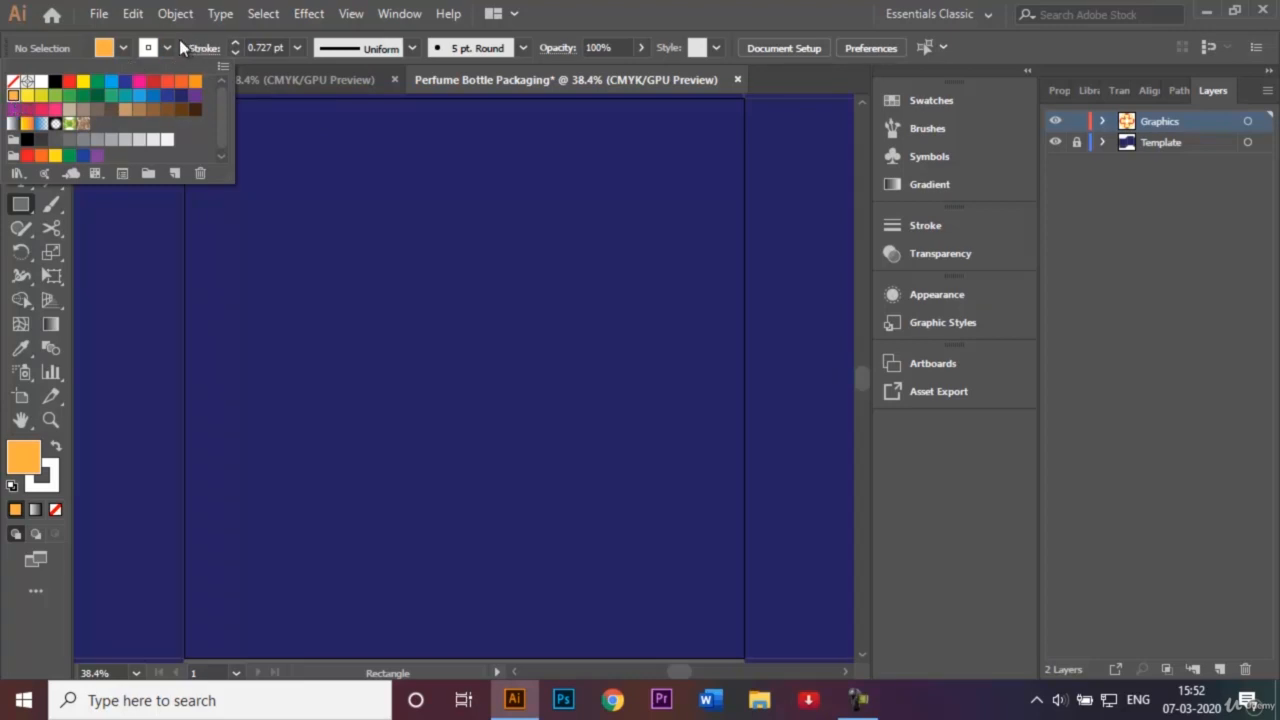
{"action": "left_click", "coordinate": [297, 48]}
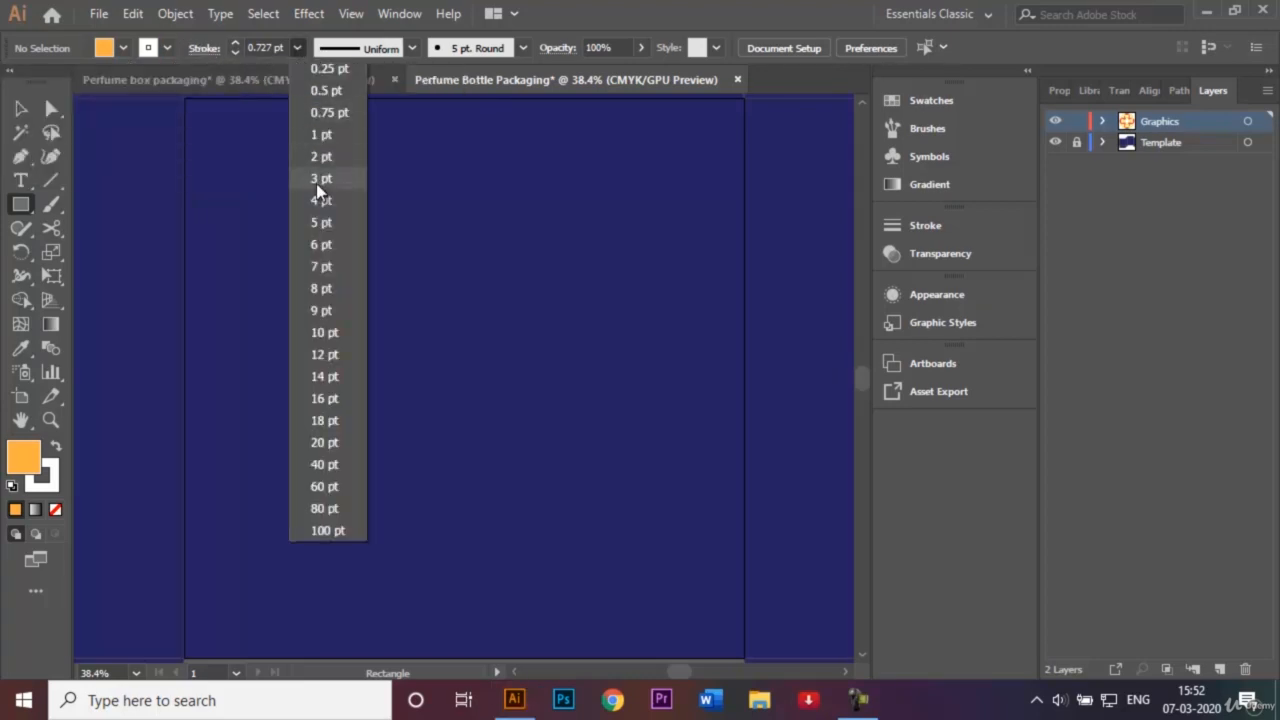
{"action": "left_click", "coordinate": [320, 157]}
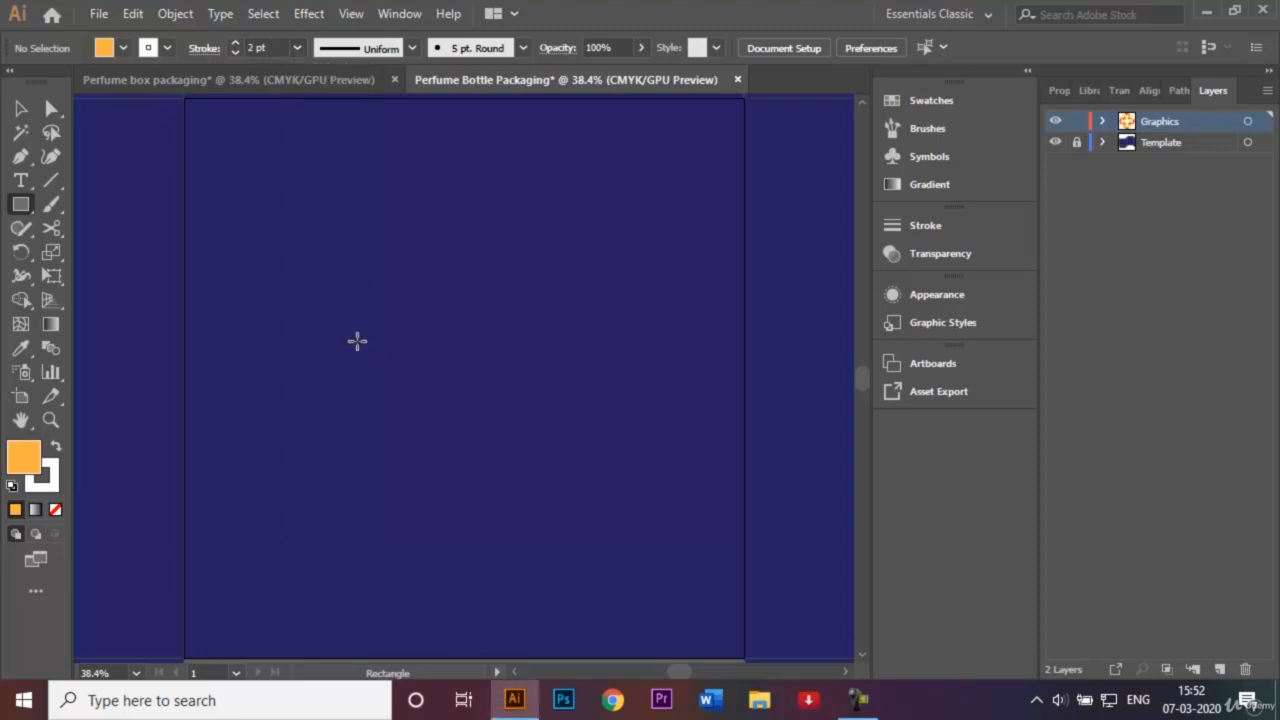
{"action": "left_click_drag", "start_coordinate": [341, 326], "coordinate": [604, 516]}
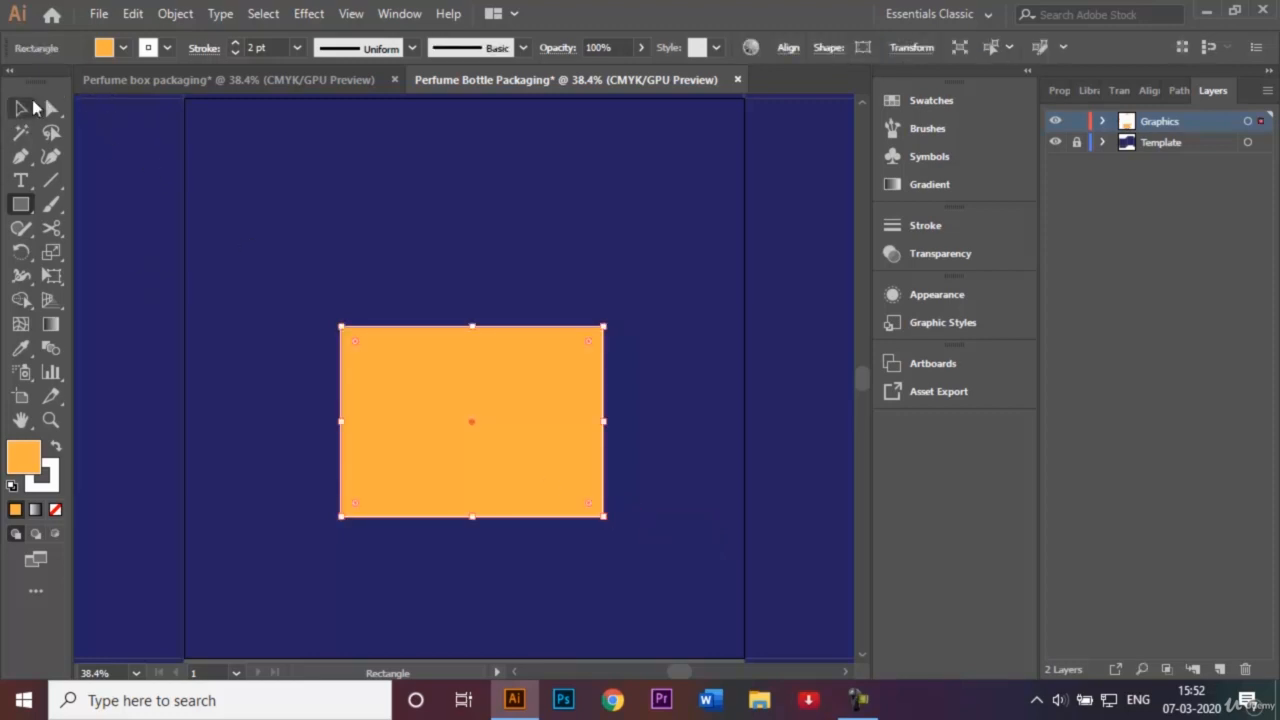
Offset the orange rectangle's path inward by -10 px with miter joins.
{"action": "left_click", "coordinate": [22, 109]}
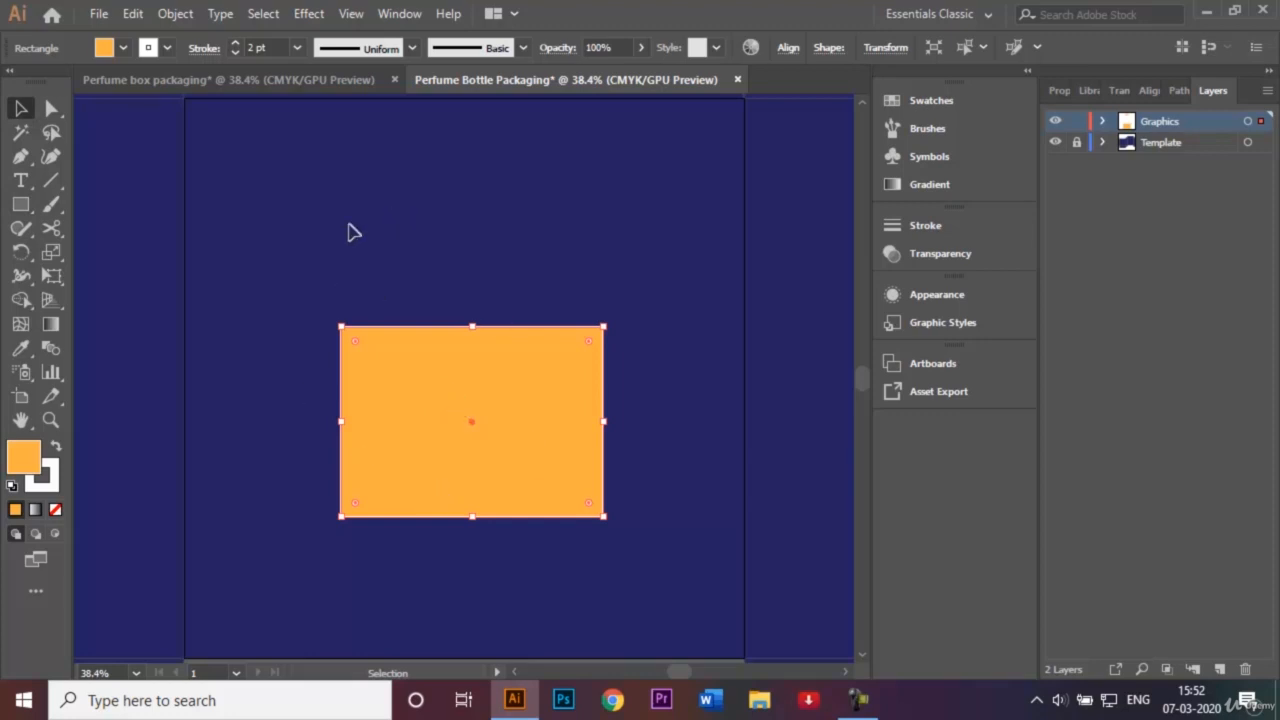
{"action": "left_click", "coordinate": [173, 14]}
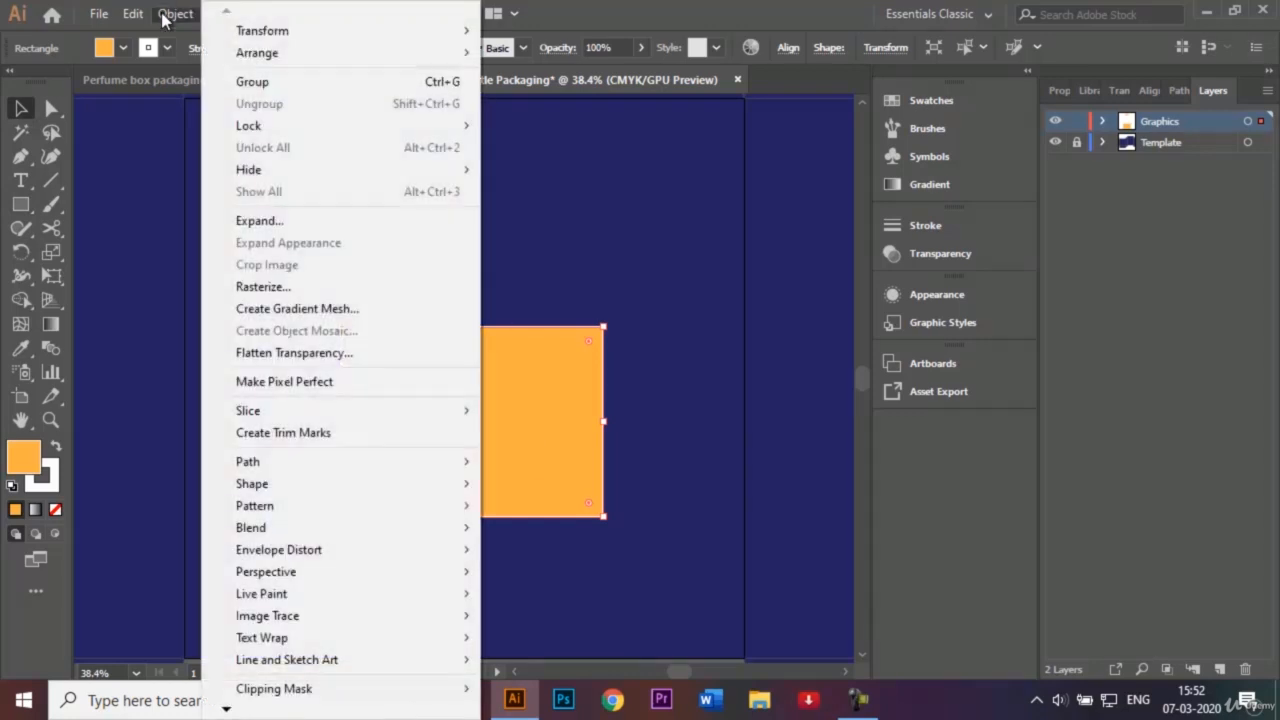
{"action": "mouse_move", "coordinate": [398, 474]}
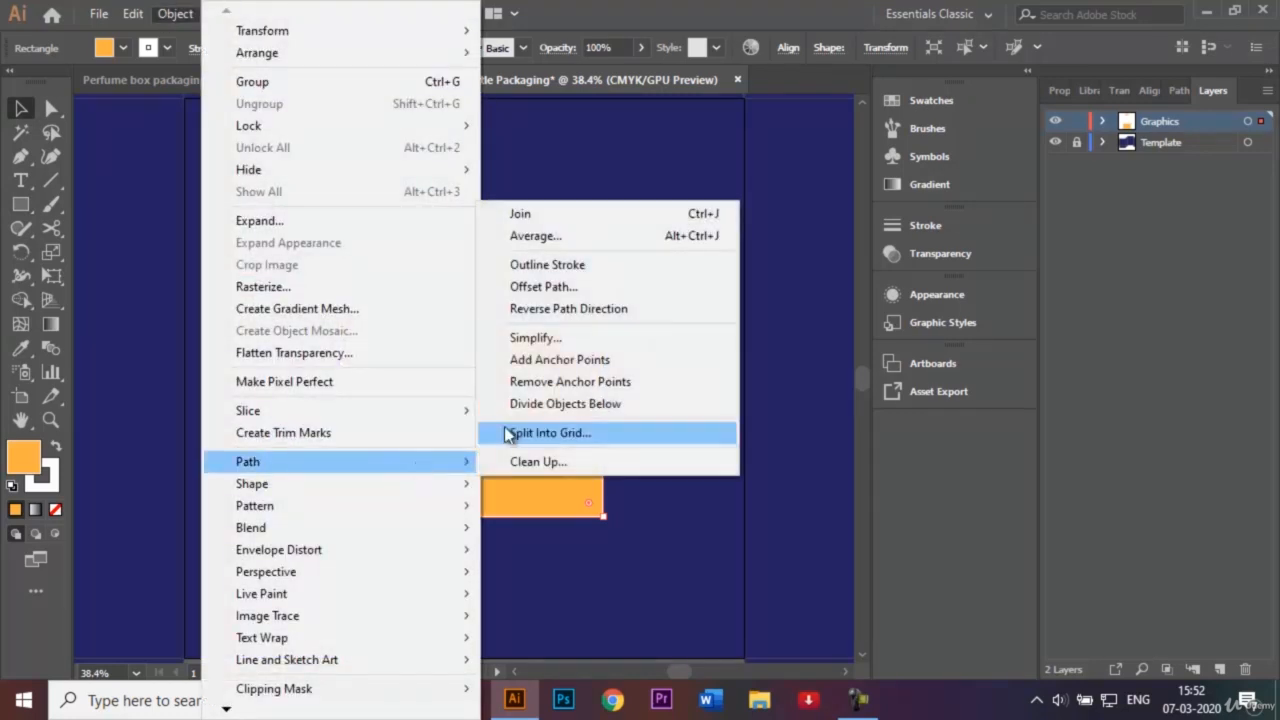
{"action": "left_click", "coordinate": [597, 287]}
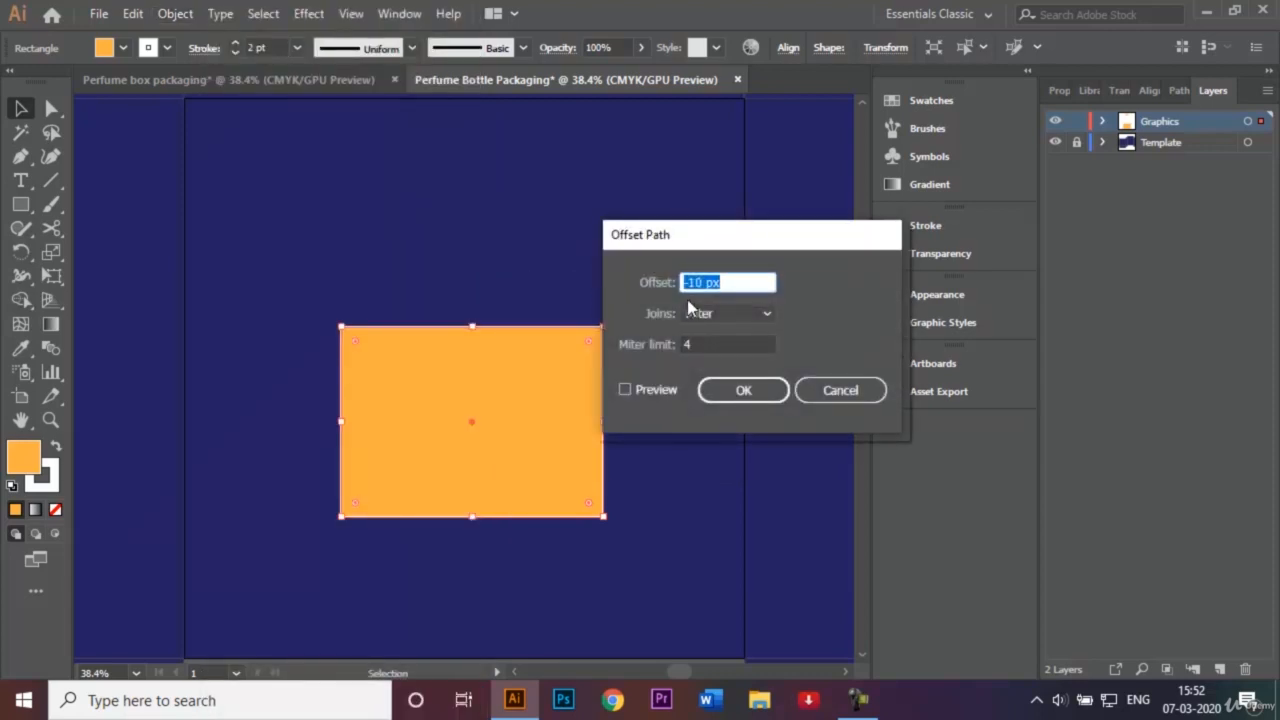
{"action": "left_click", "coordinate": [737, 391]}
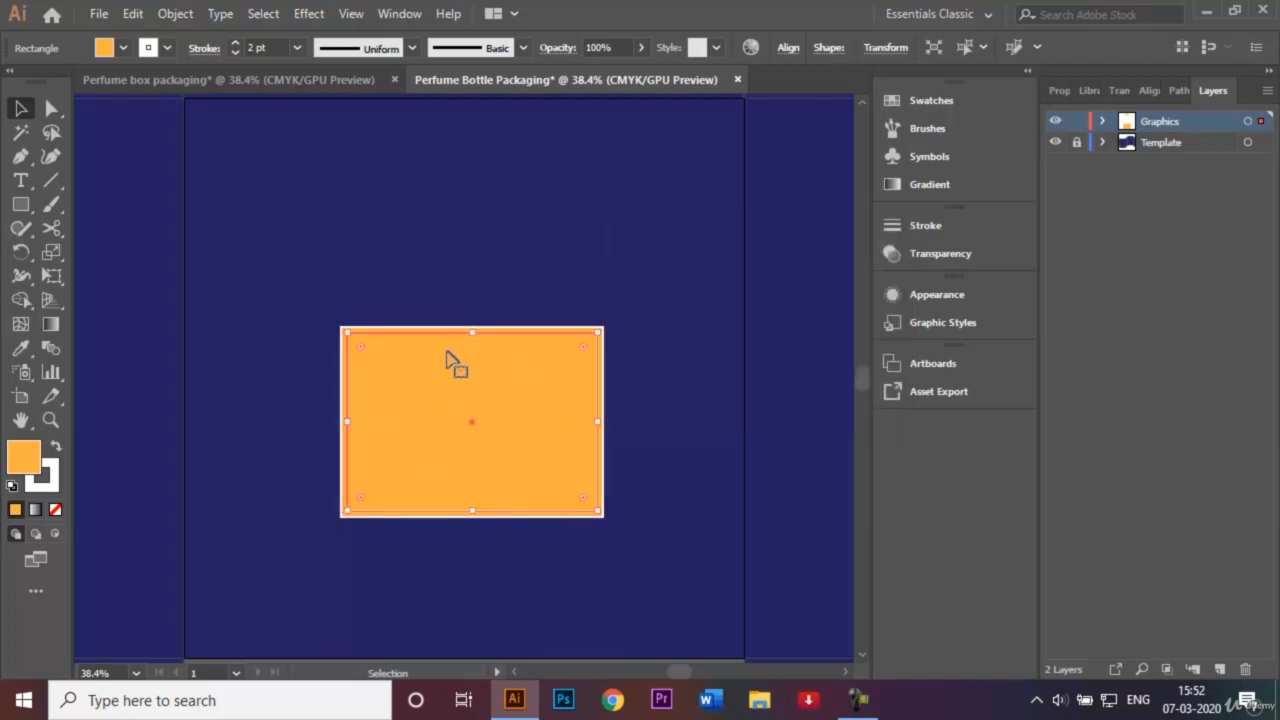
Fill the inset rectangle with pale orange #ffd6a1, remove its stroke, and deselect it.
{"action": "double_click", "coordinate": [25, 450]}
{"action": "left_click_drag", "start_coordinate": [795, 204], "coordinate": [706, 200]}
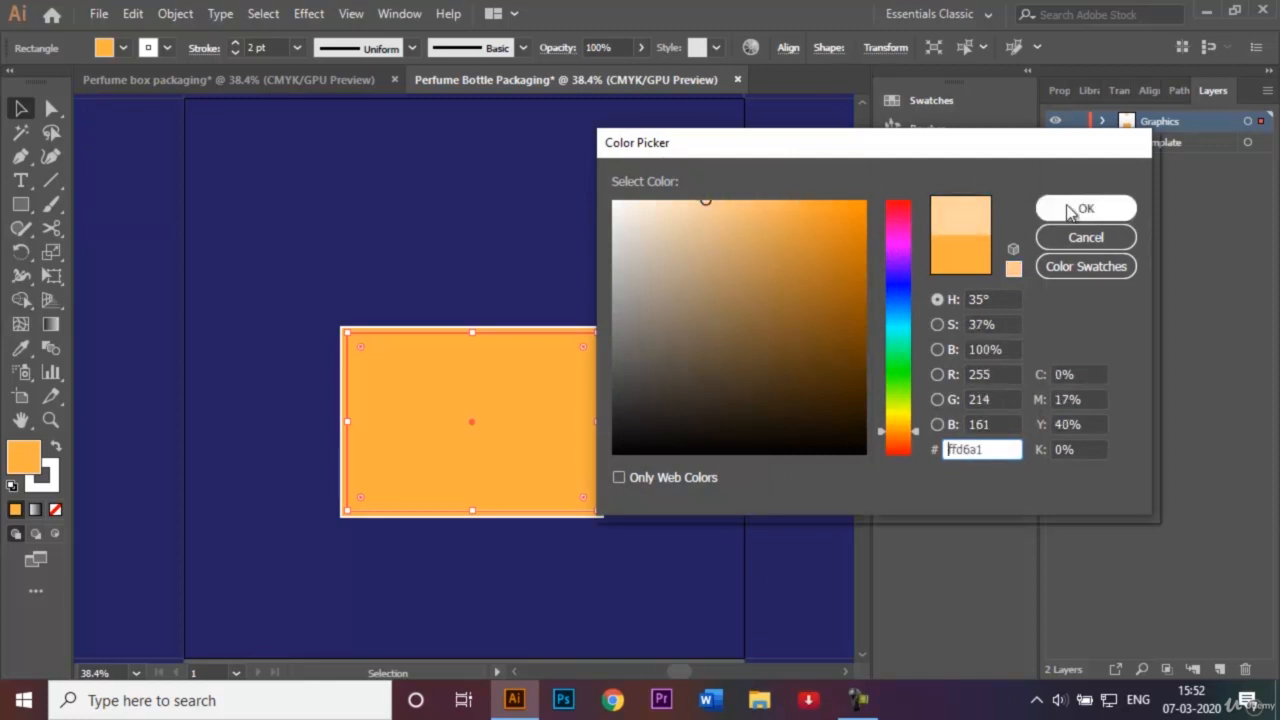
{"action": "left_click", "coordinate": [1077, 208]}
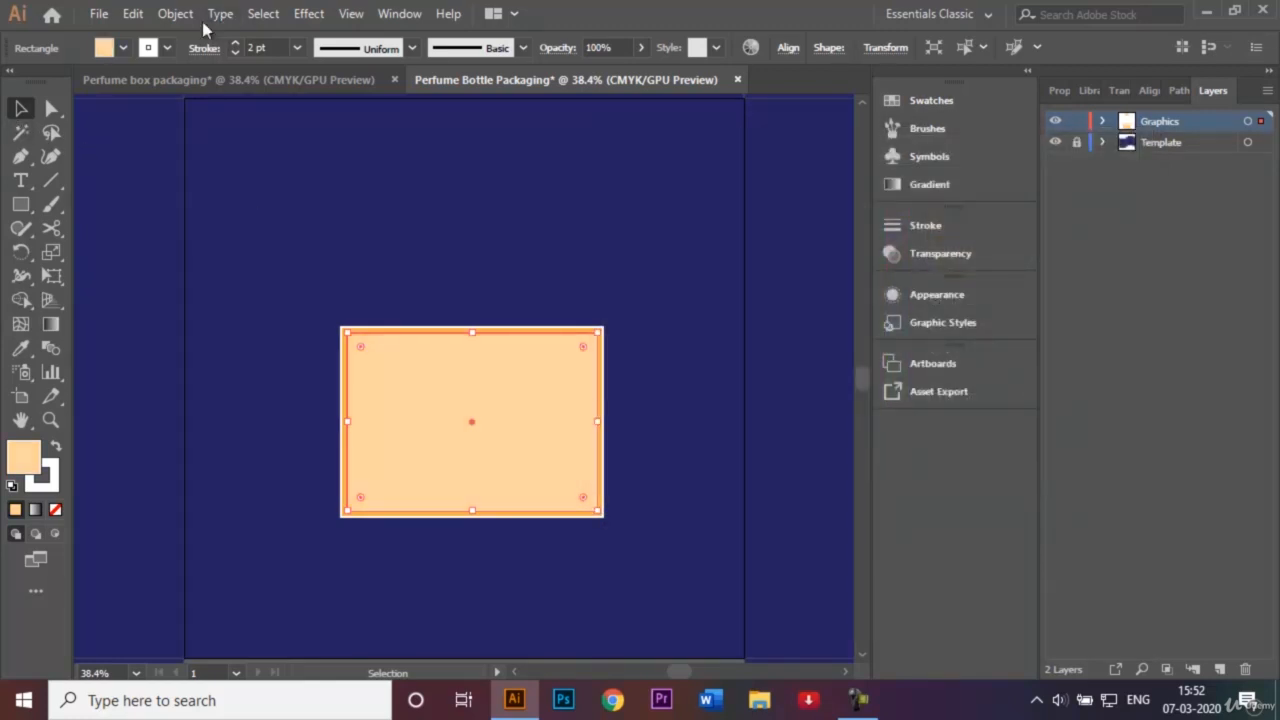
{"action": "left_click", "coordinate": [105, 48]}
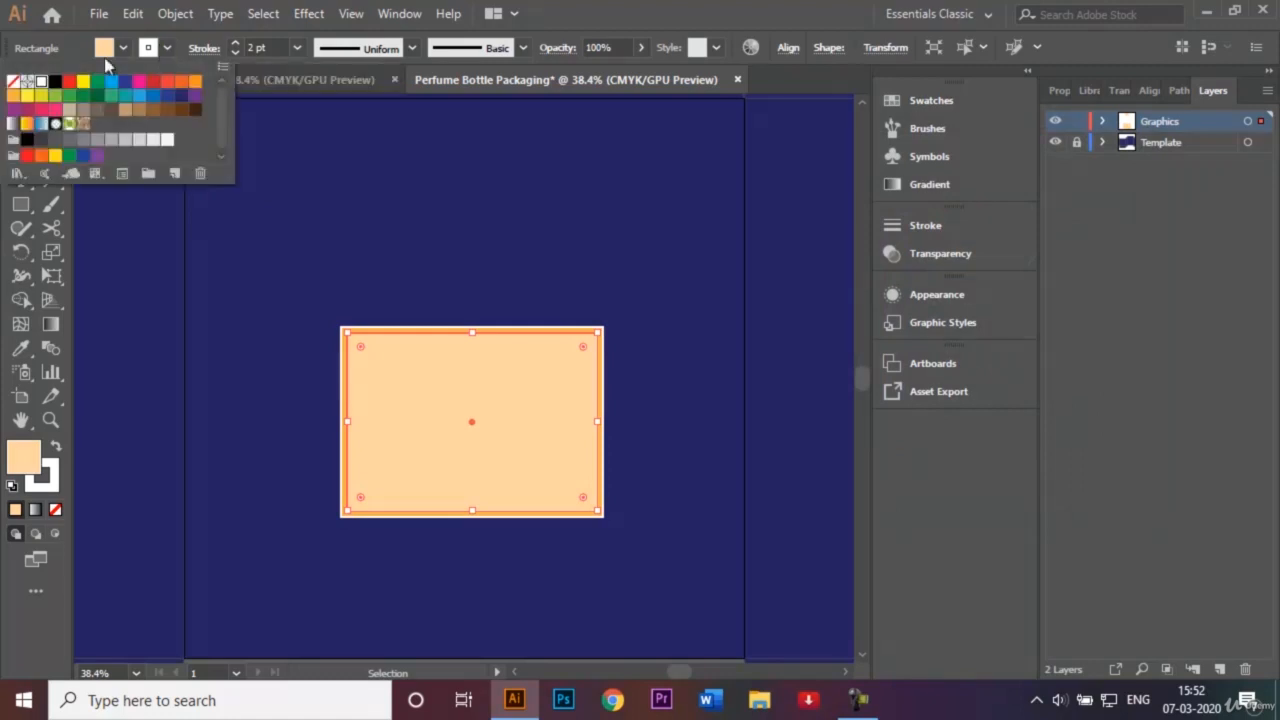
{"action": "left_click", "coordinate": [13, 84]}
{"action": "left_click", "coordinate": [400, 234]}
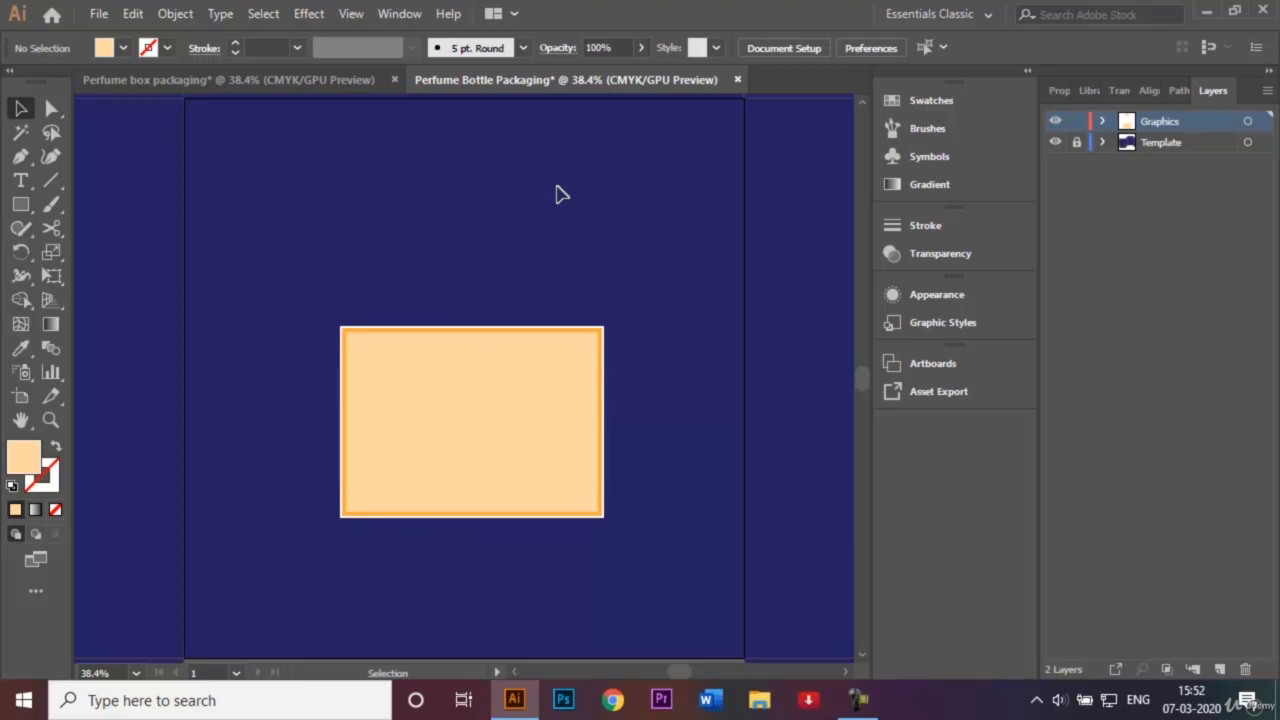
Draw a thin horizontal #ffc688 band without stroke from the central rectangle's right edge to the outer edge of the right side panel.
{"action": "key", "text": "ctrl+minus"}
{"action": "key", "text": "ctrl+minus"}
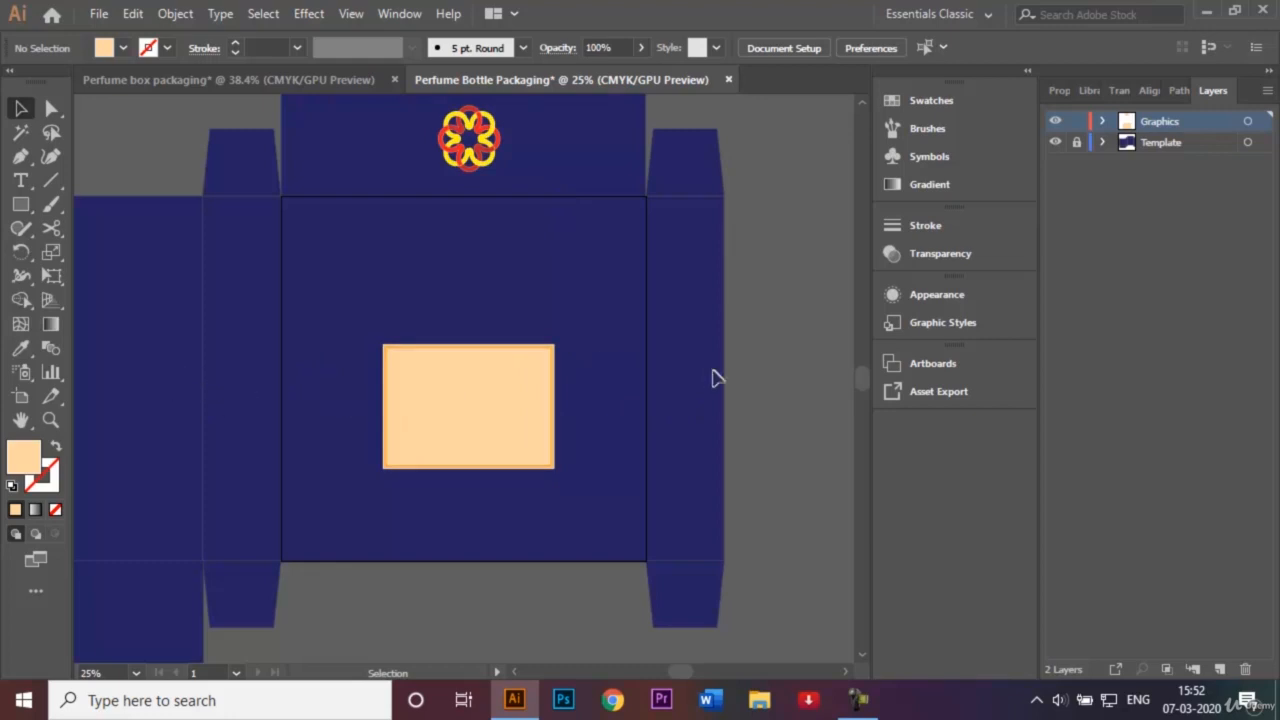
{"action": "left_click", "coordinate": [21, 205]}
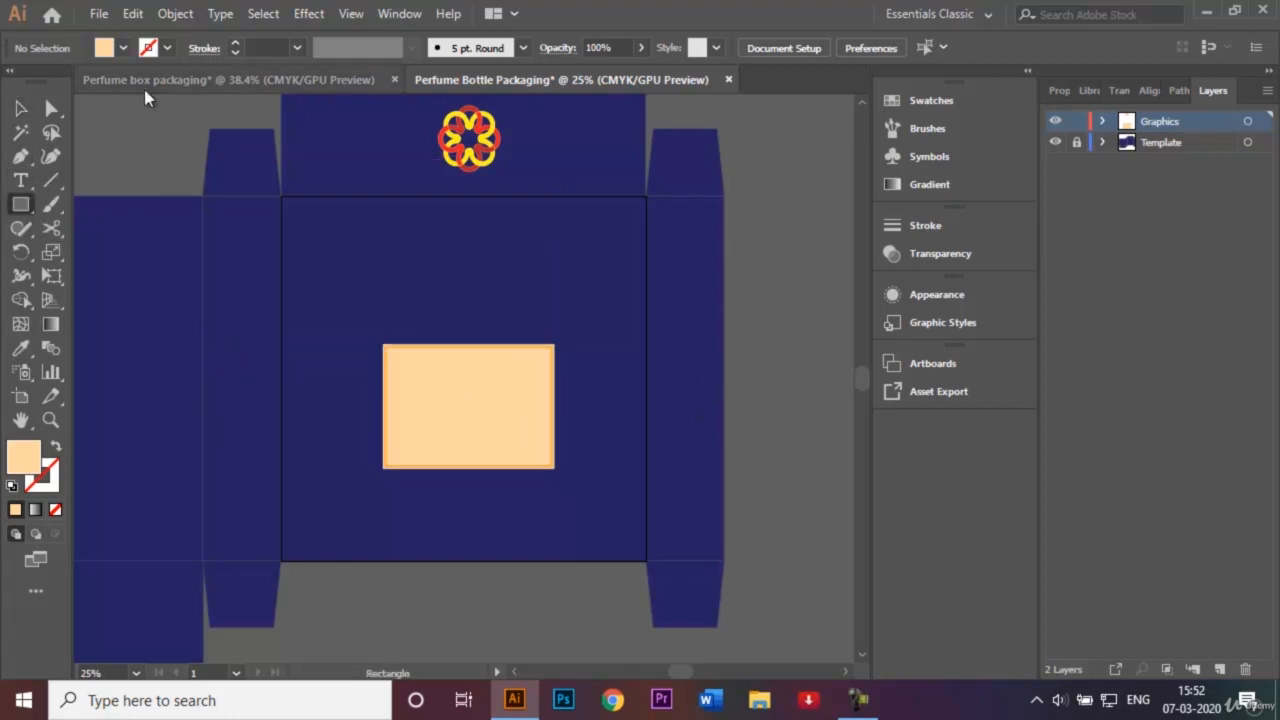
{"action": "left_click", "coordinate": [122, 48]}
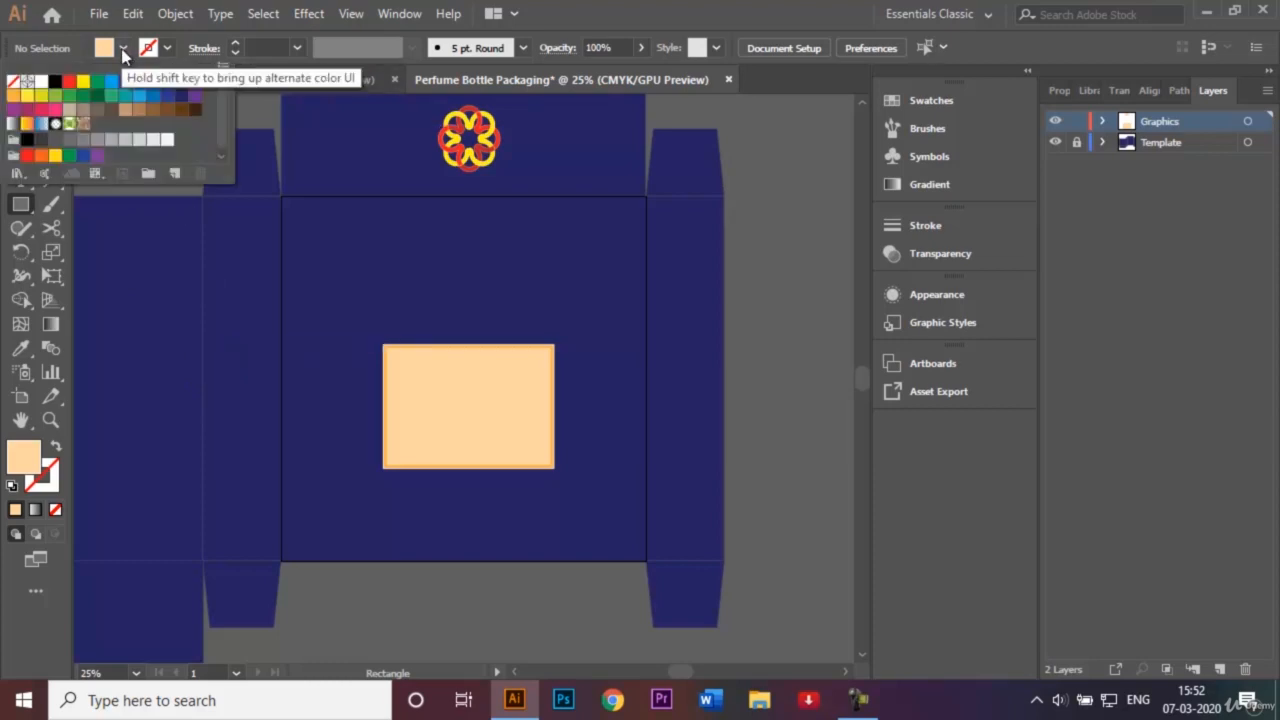
{"action": "left_click", "coordinate": [195, 82]}
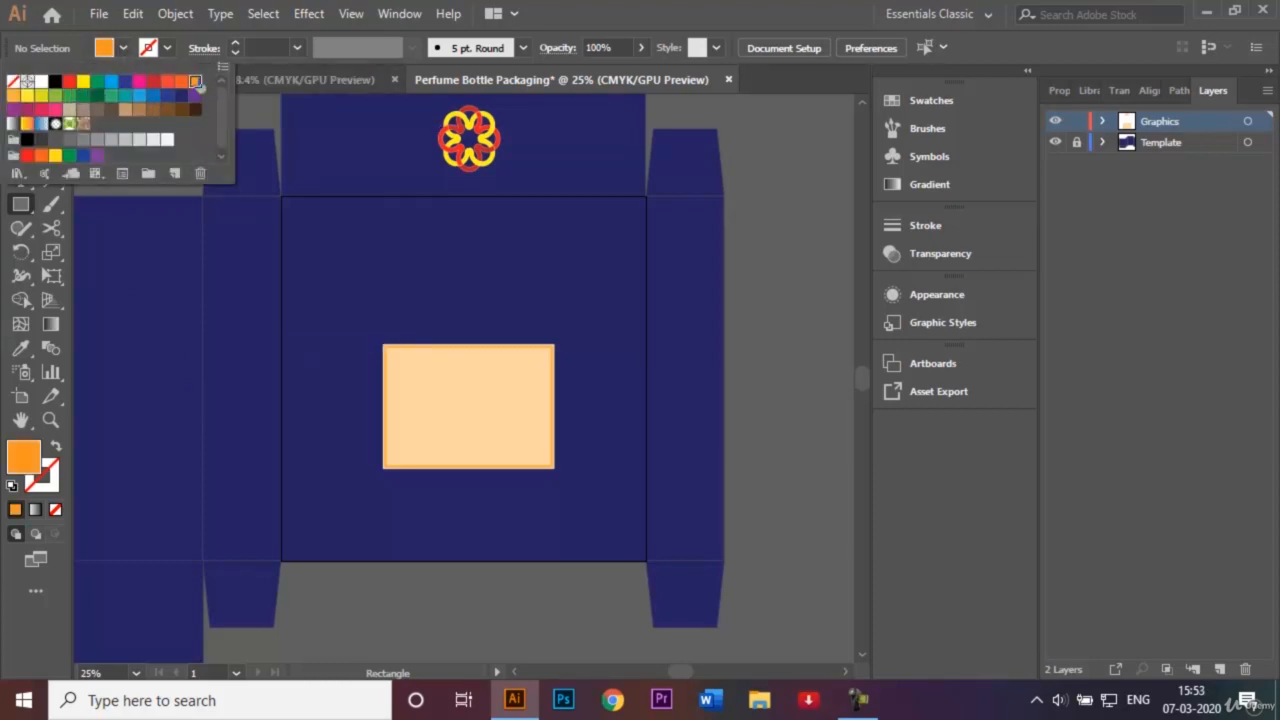
{"action": "double_click", "coordinate": [24, 458]}
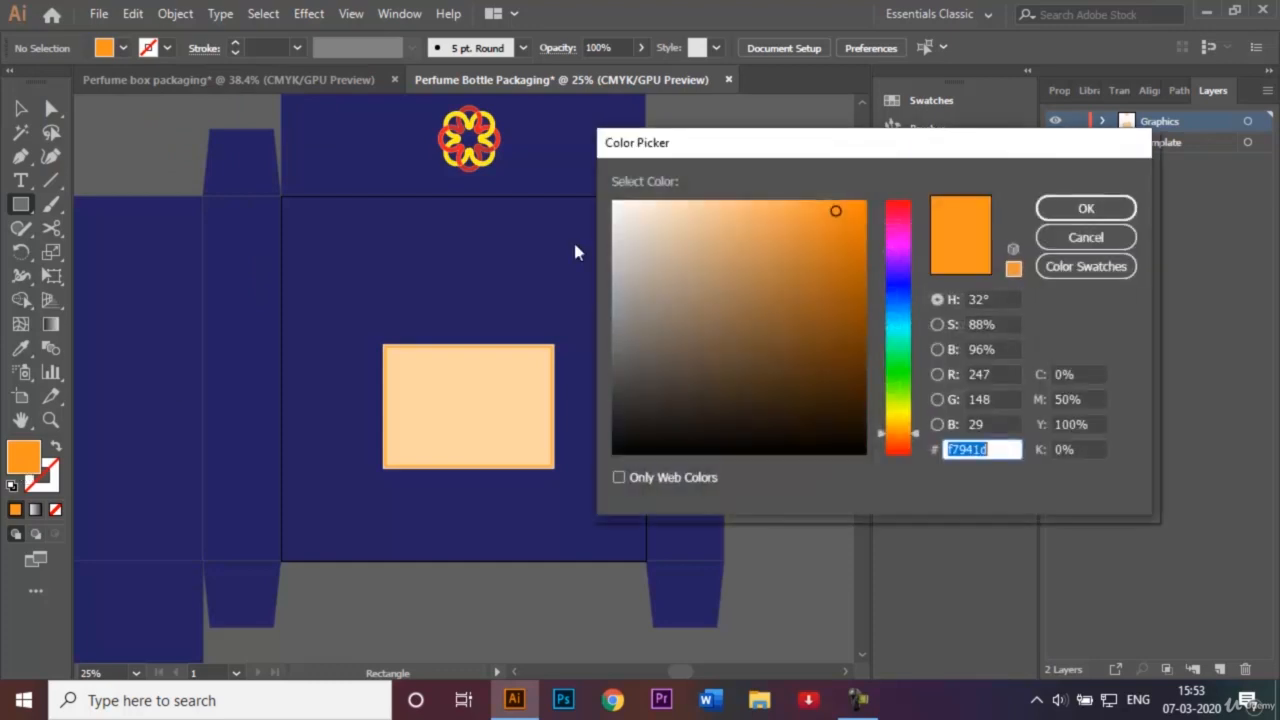
{"action": "left_click_drag", "start_coordinate": [840, 210], "coordinate": [732, 190]}
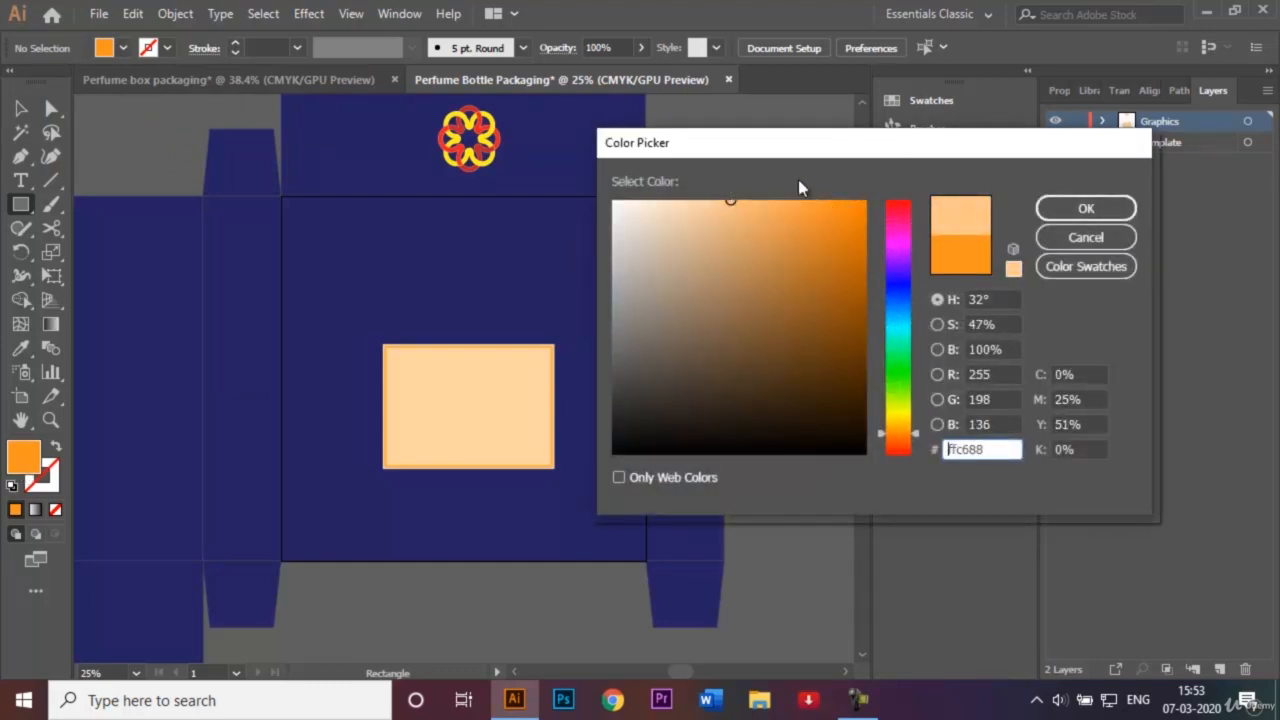
{"action": "left_click", "coordinate": [1085, 207]}
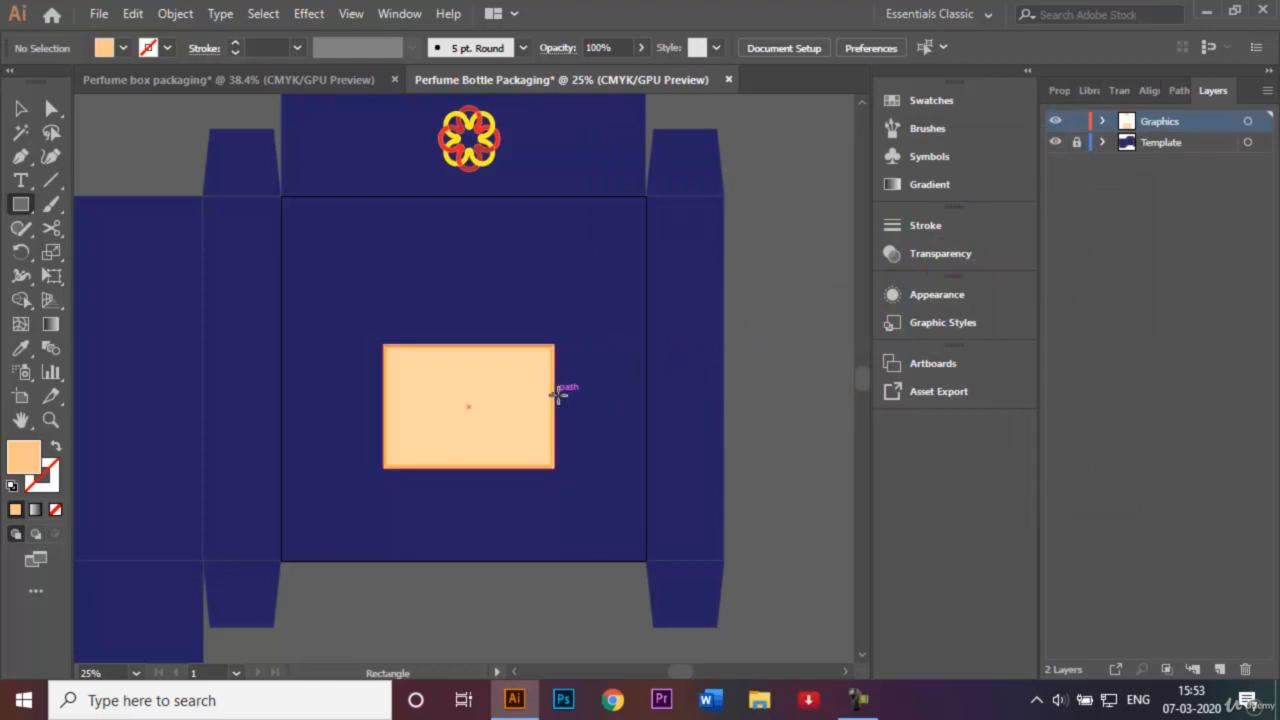
{"action": "left_click_drag", "start_coordinate": [553, 393], "coordinate": [721, 405]}
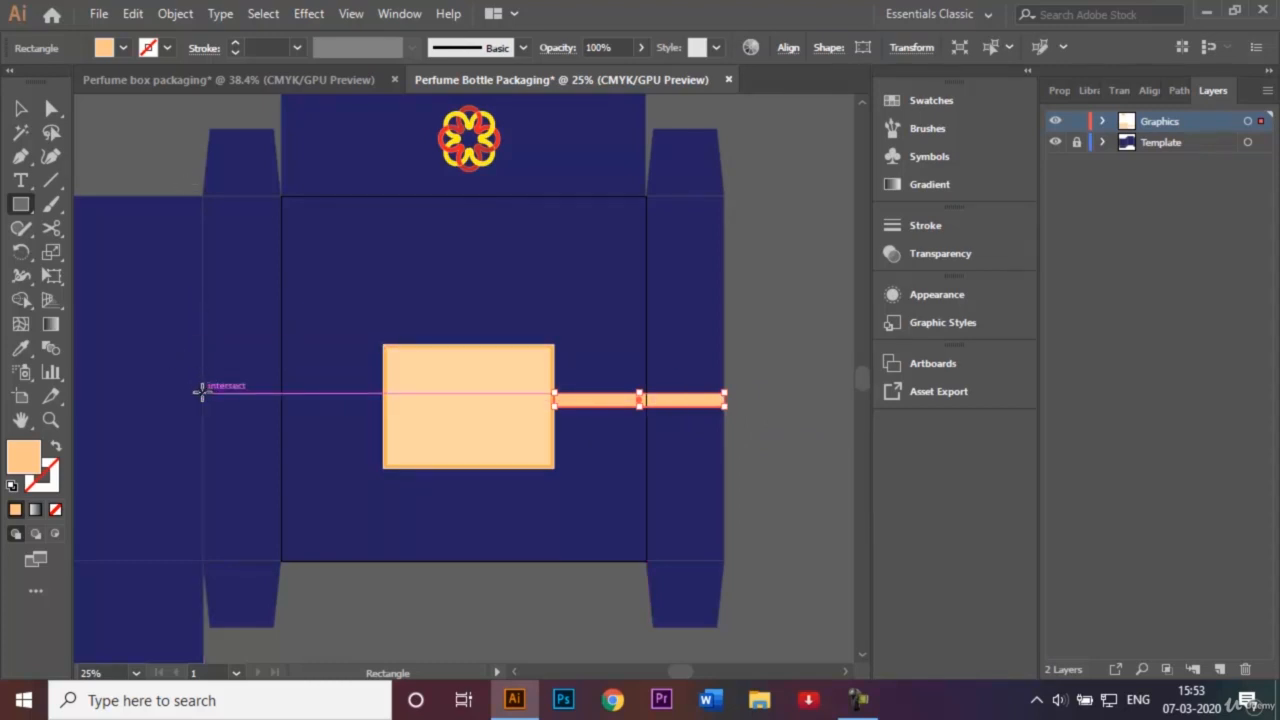
Draw a similar thin band from the left side panel's outer edge to the central rectangle's left edge, and deselect it.
{"action": "left_click_drag", "start_coordinate": [201, 393], "coordinate": [384, 407]}
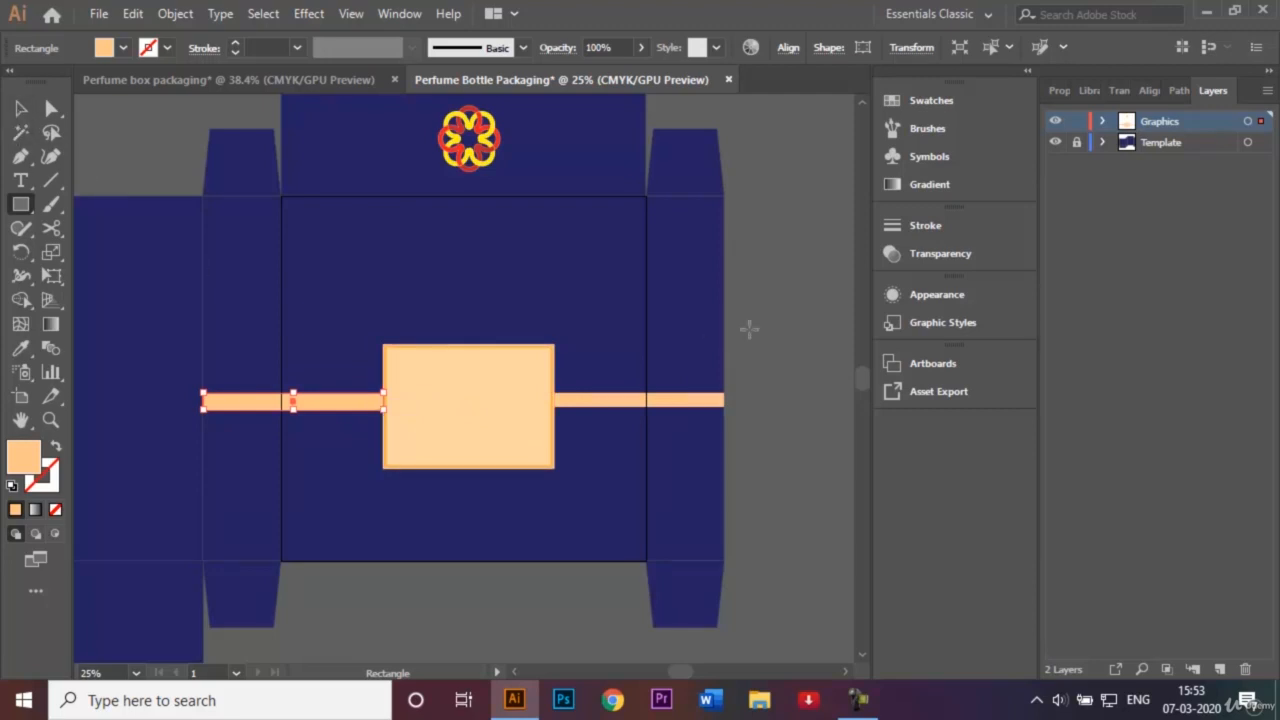
{"action": "key", "text": "v"}
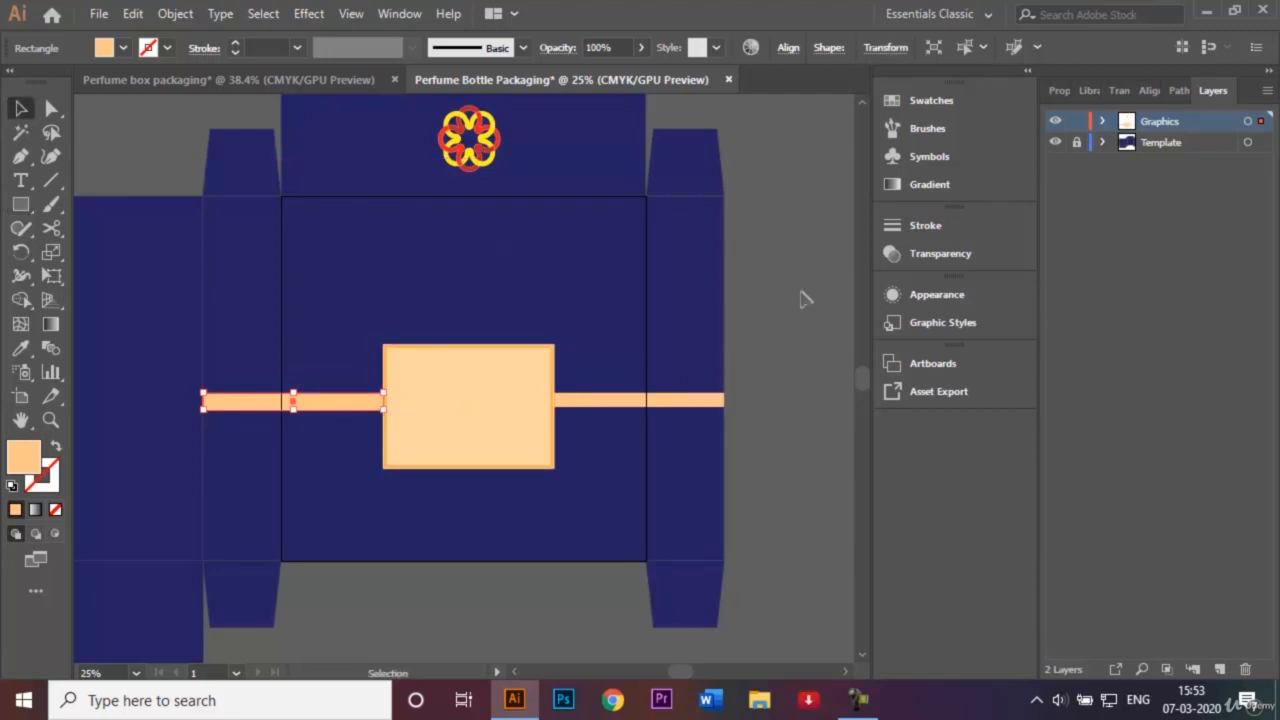
{"action": "right_click", "coordinate": [773, 294]}
{"action": "left_click", "coordinate": [752, 263]}
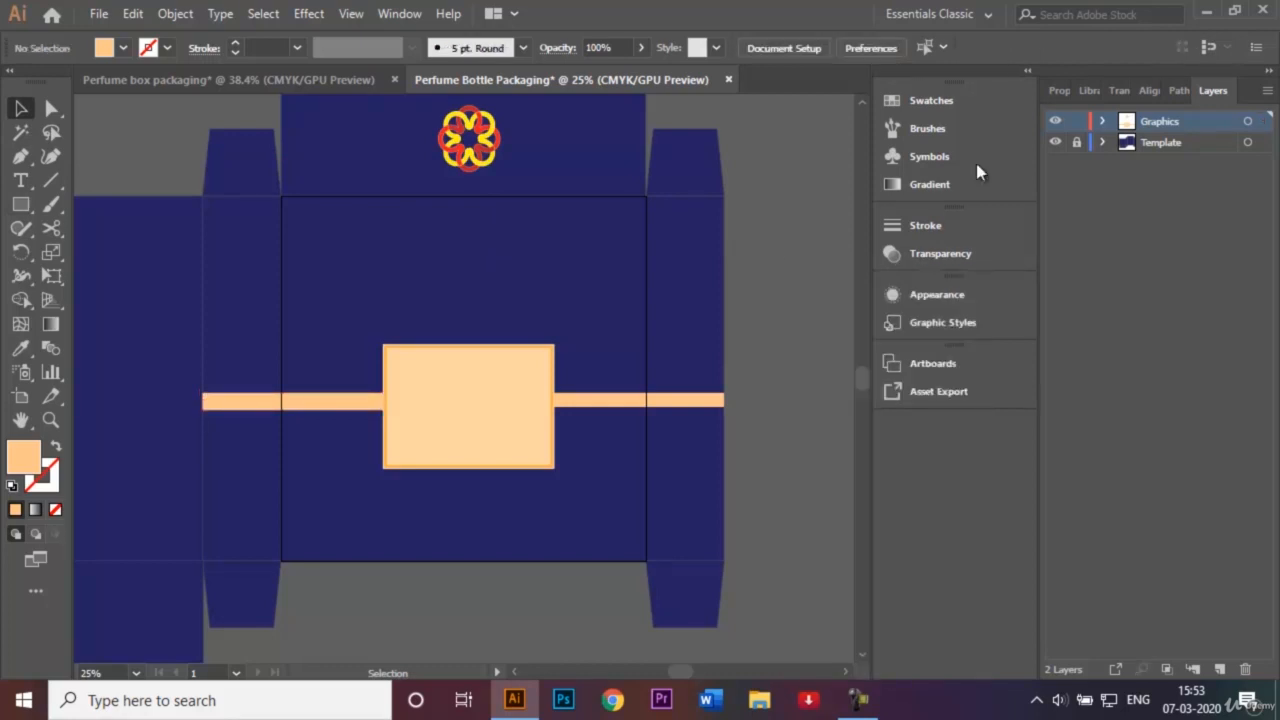
Lock the Graphics layer and add a new layer named Text above it.
{"action": "left_click", "coordinate": [1076, 121]}
{"action": "left_click", "coordinate": [1219, 669]}
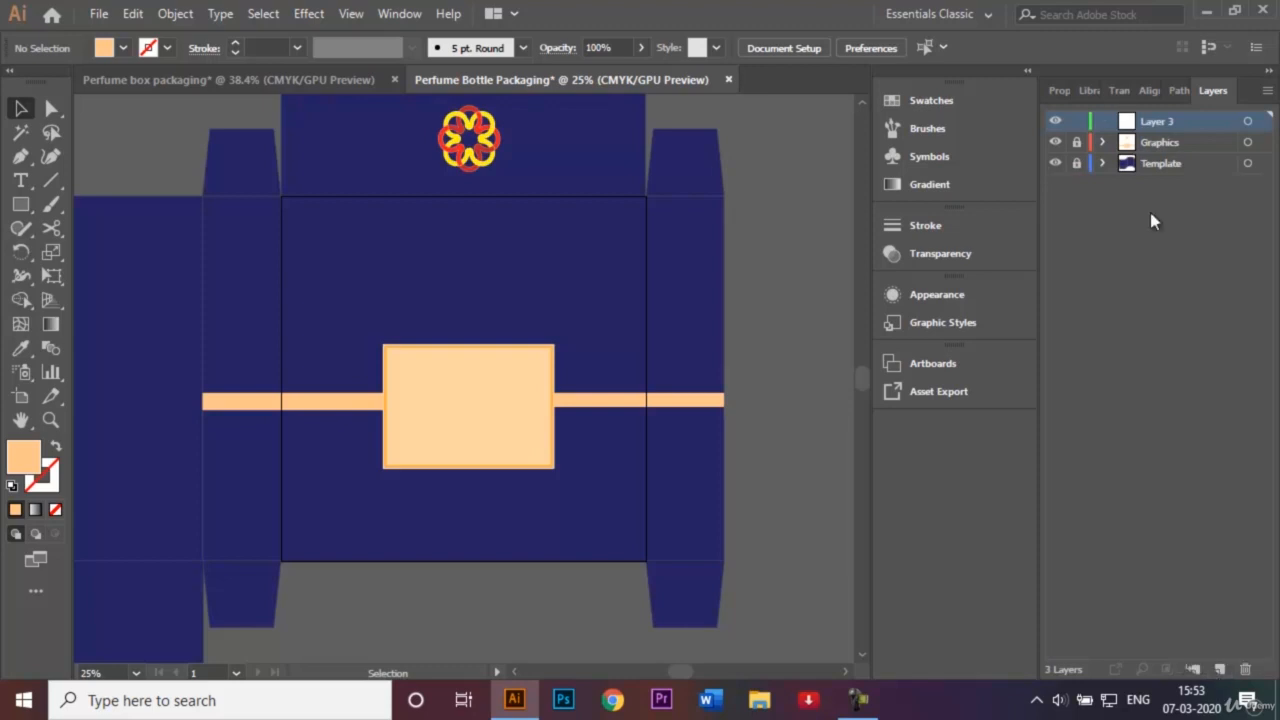
{"action": "double_click", "coordinate": [1171, 125]}
{"action": "key", "text": "BackSpace"}
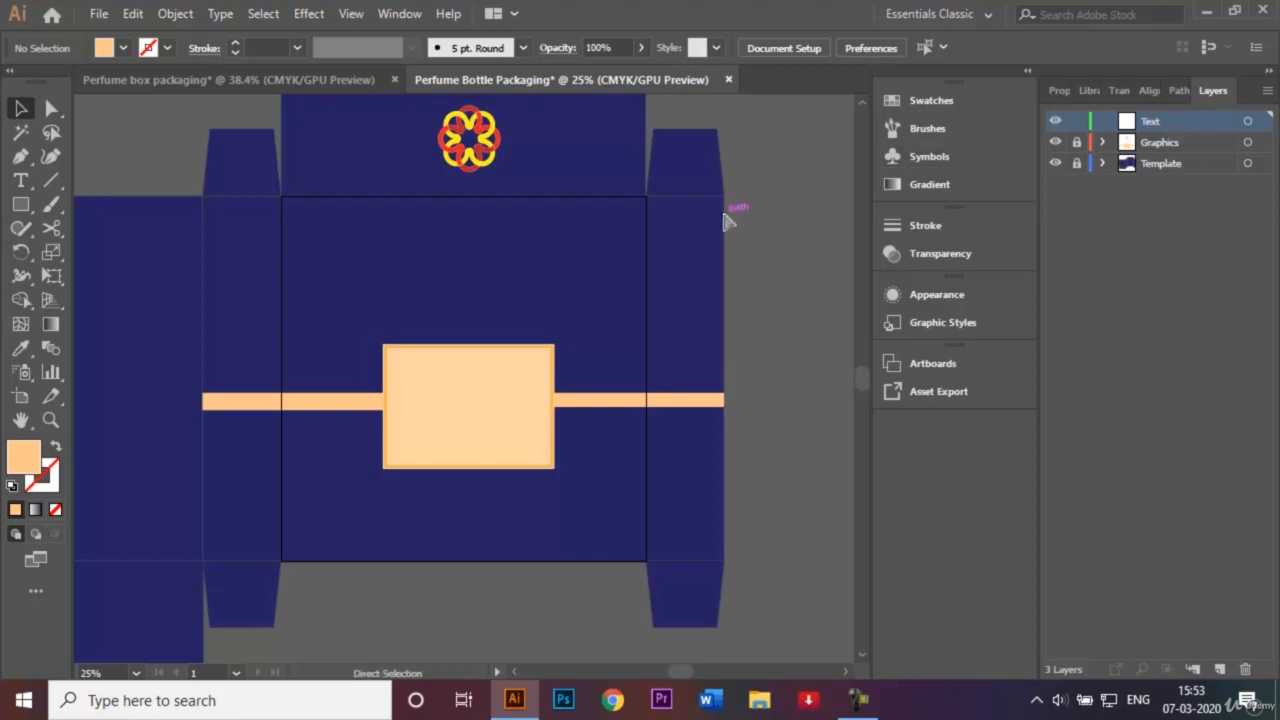
Create an area text frame inside the pale orange rectangle and replace its placeholder text with a single word.
{"action": "key", "text": "ctrl+o"}
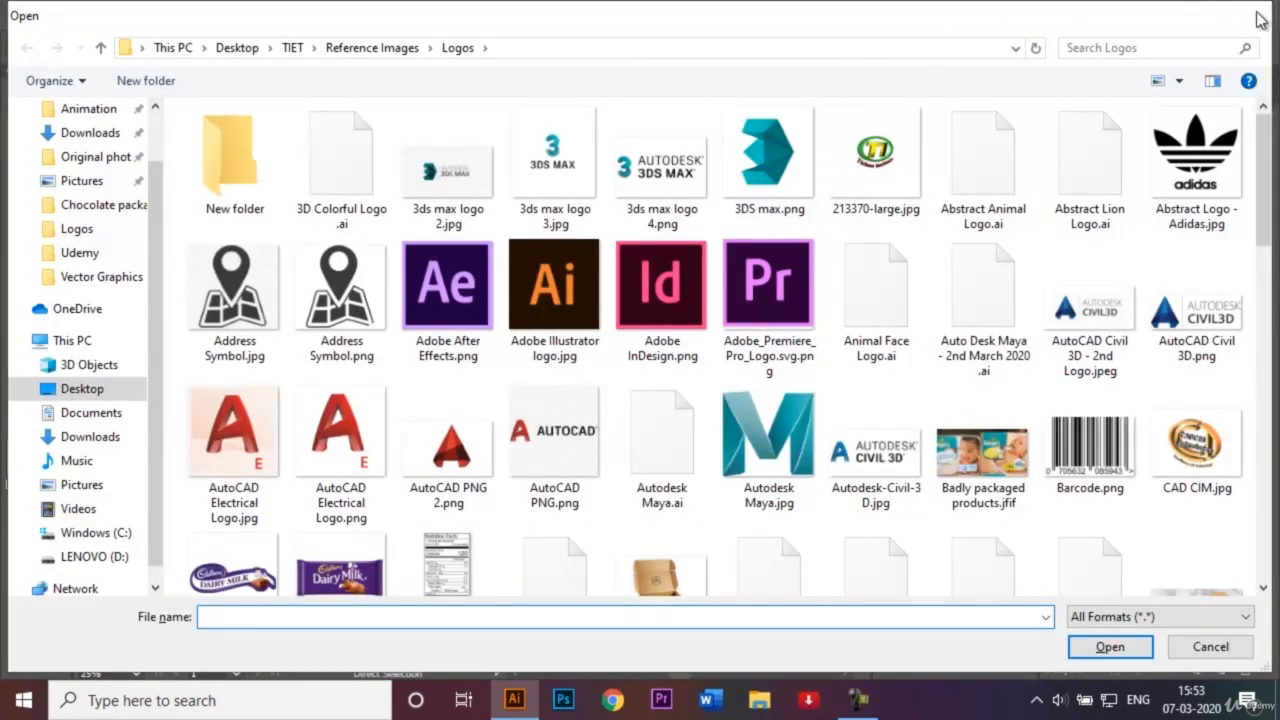
{"action": "left_click", "coordinate": [1251, 15]}
{"action": "key", "text": "ctrl+0"}
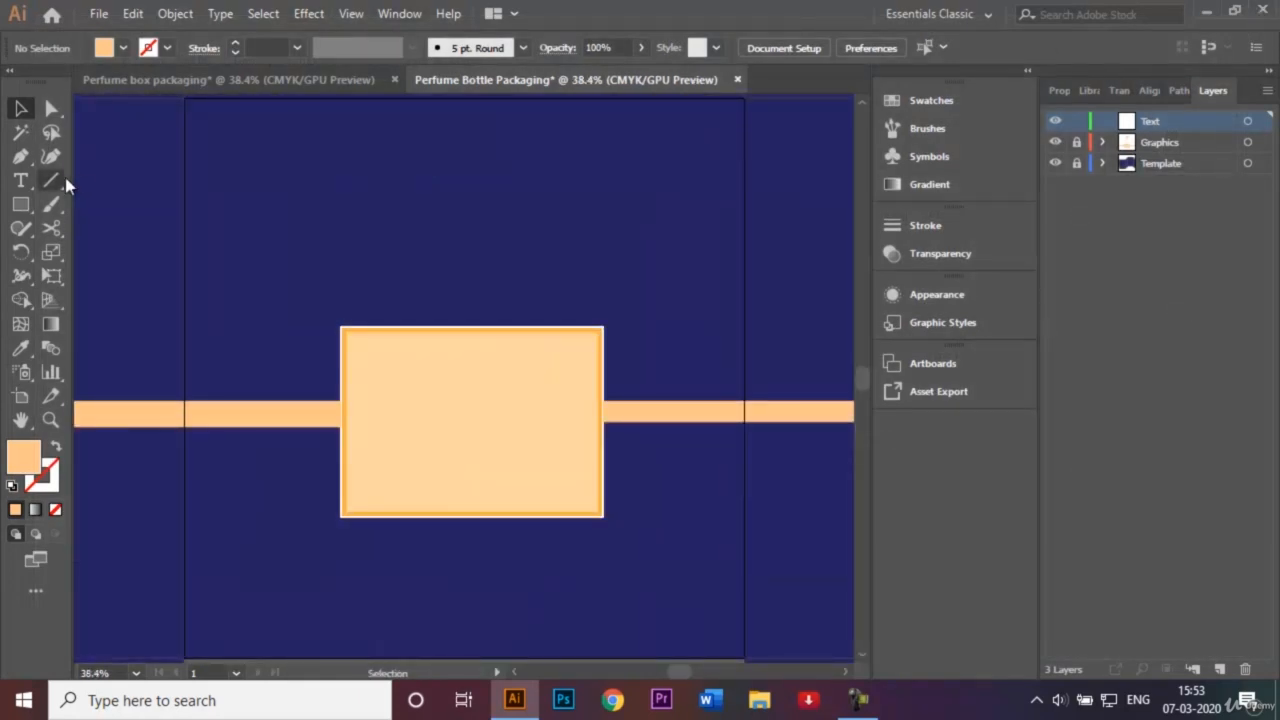
{"action": "left_click", "coordinate": [20, 181]}
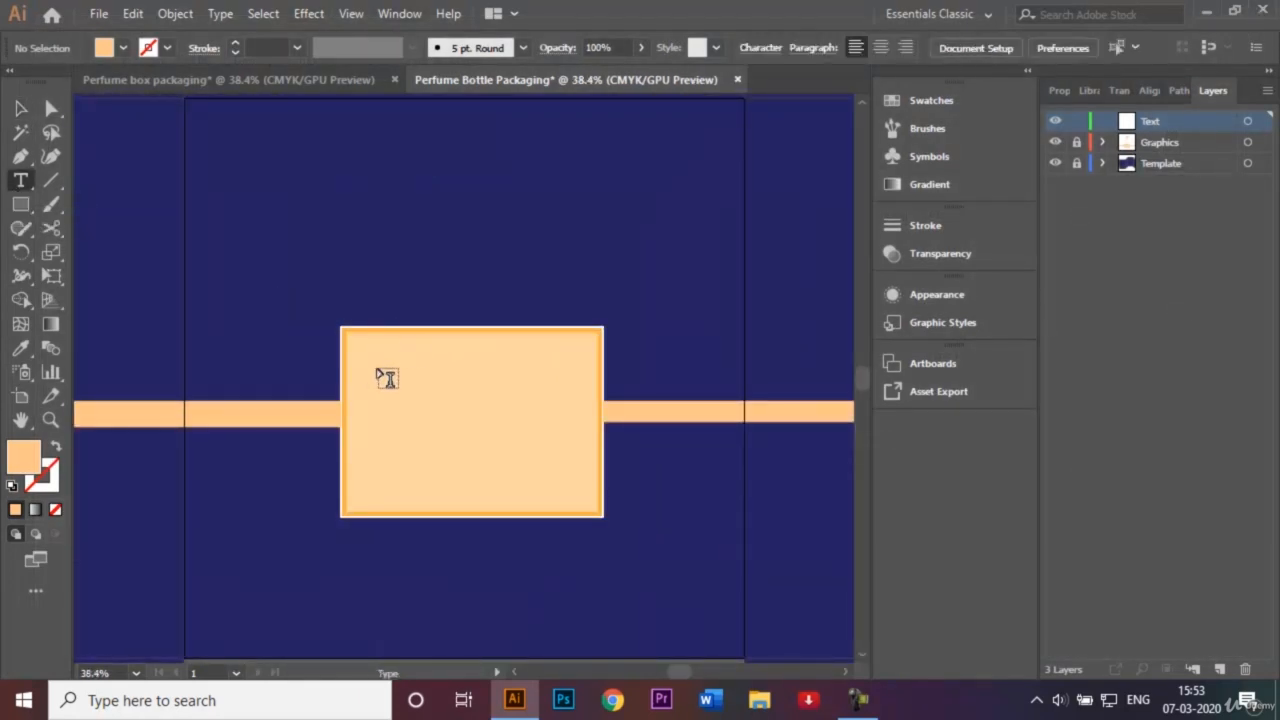
{"action": "left_click_drag", "start_coordinate": [361, 351], "coordinate": [582, 489]}
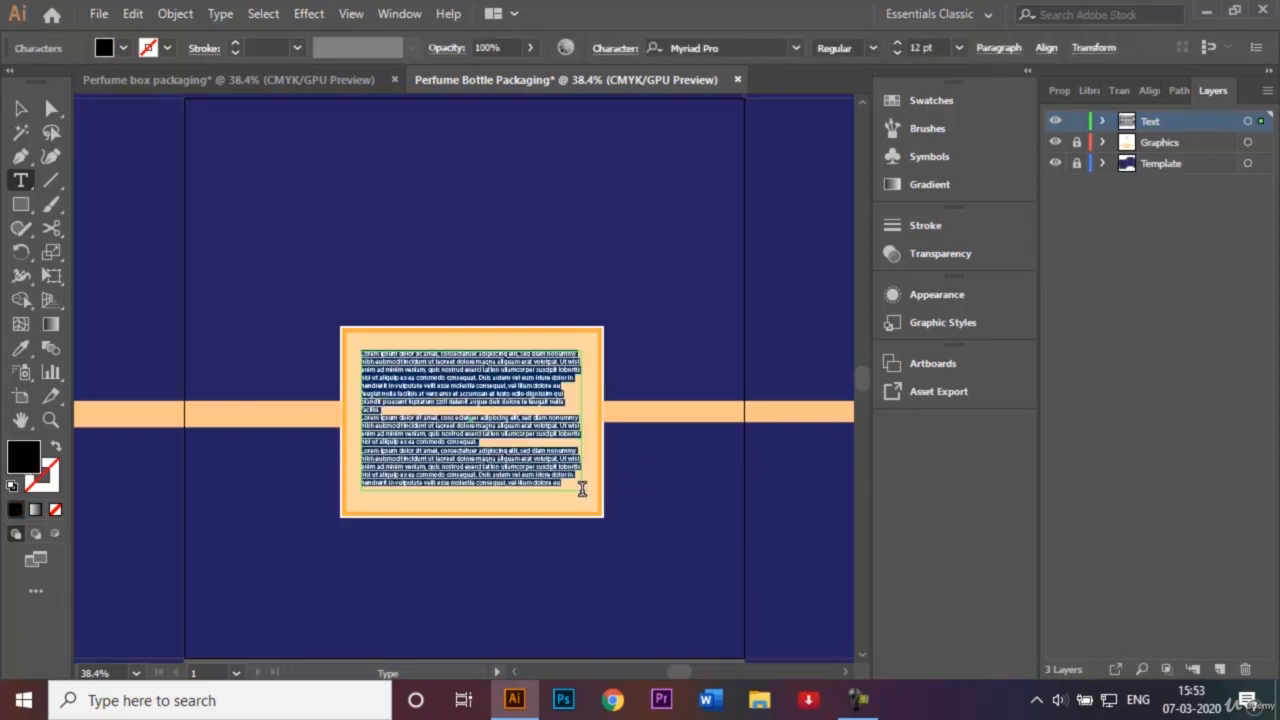
{"action": "key", "text": "Delete"}
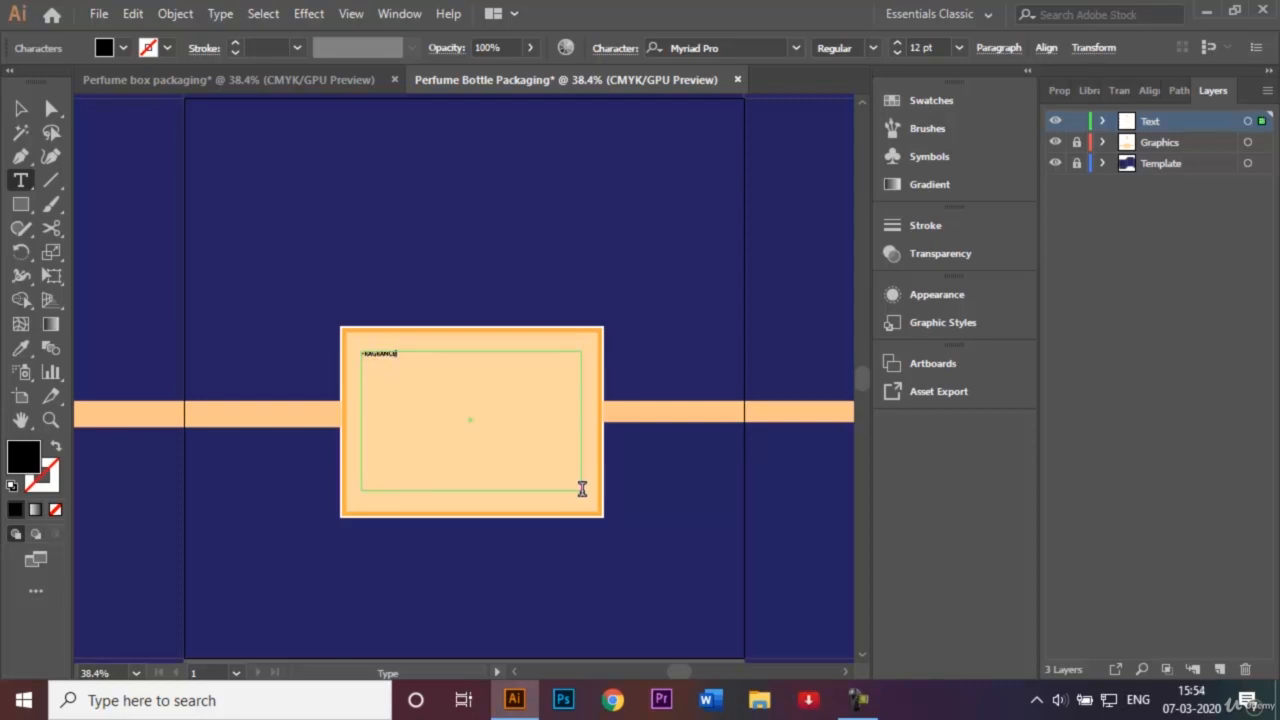
{"action": "left_click", "coordinate": [17, 108]}
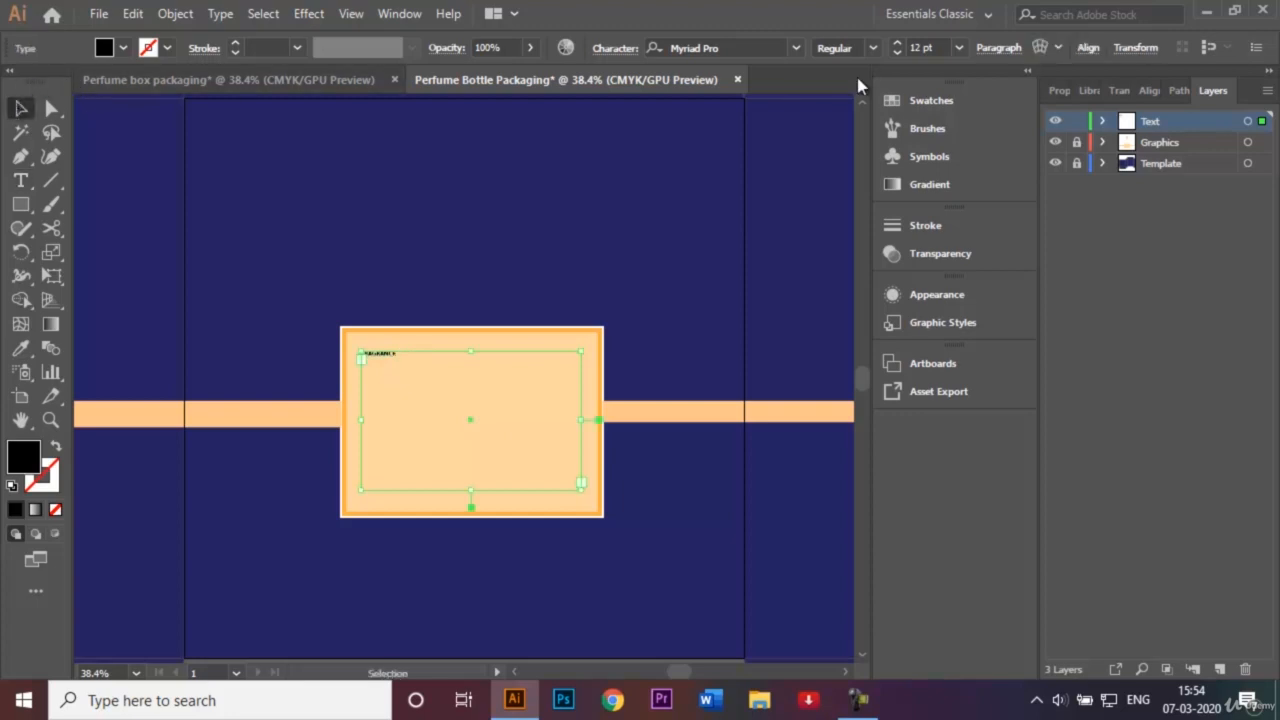
Set the word FRAGRANCE inside the pale orange rectangle to 72 pt in the Gabriola font.
{"action": "left_click", "coordinate": [958, 47]}
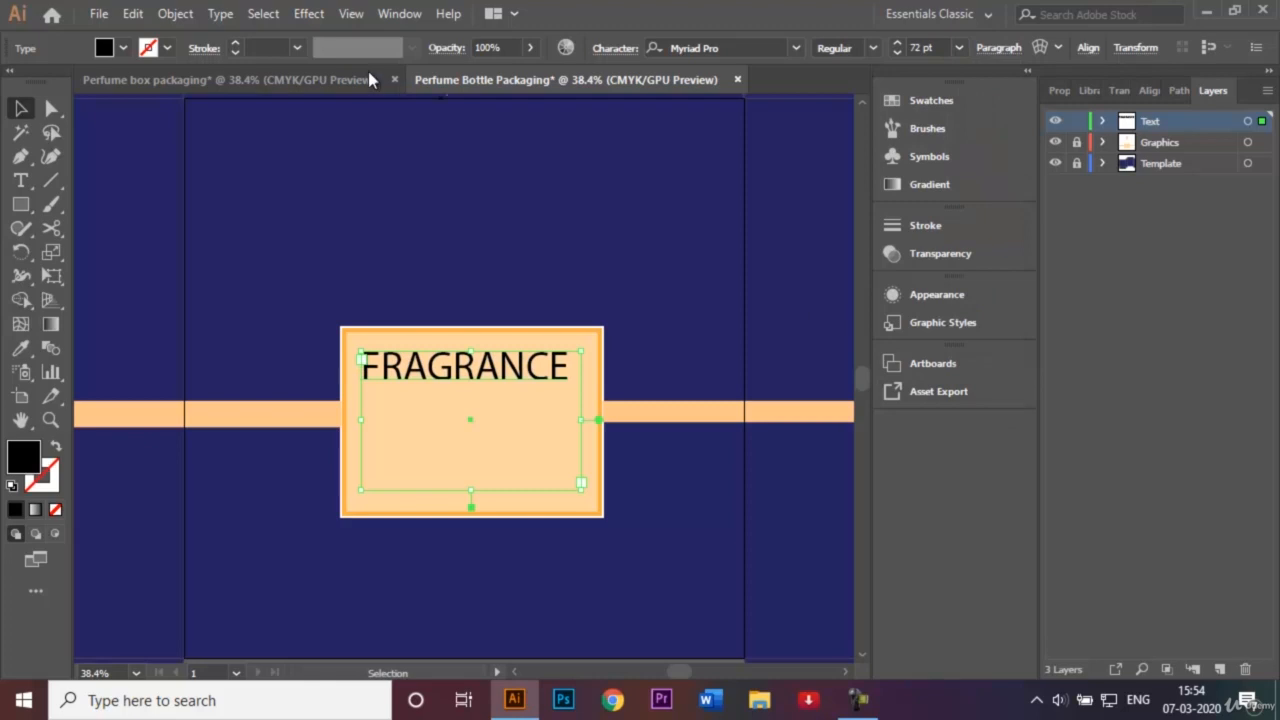
{"action": "left_click", "coordinate": [790, 52]}
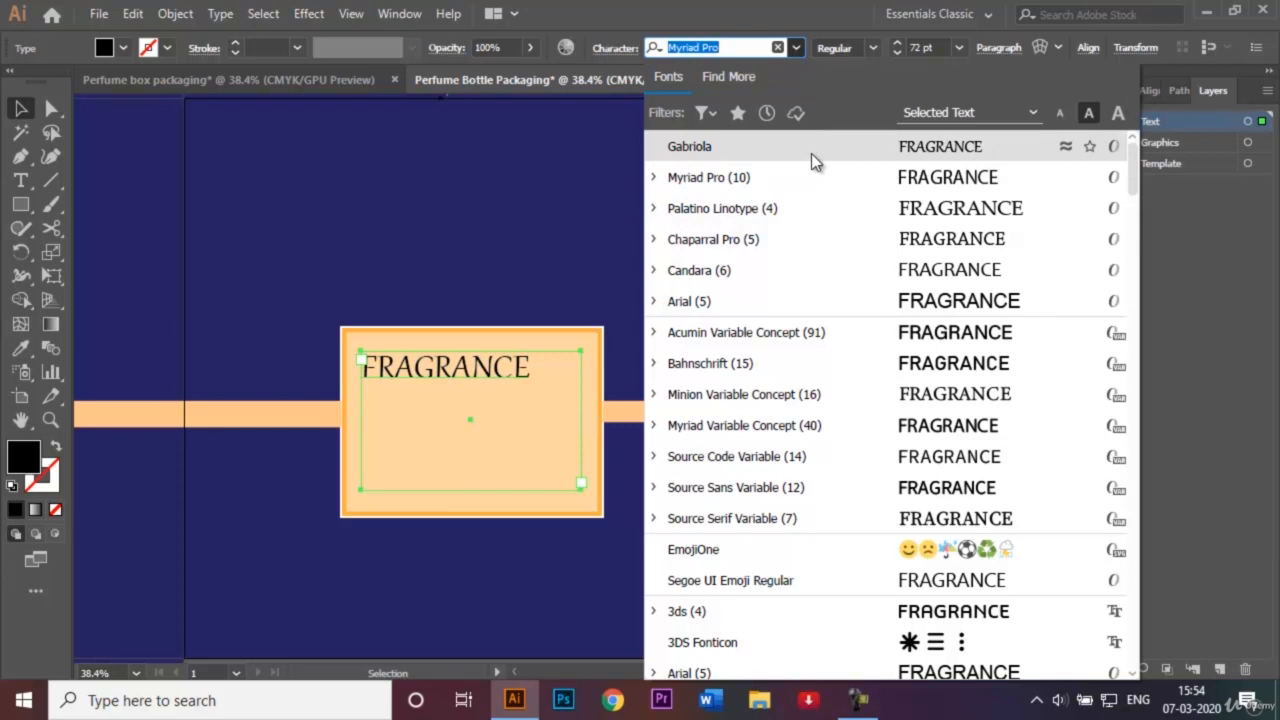
{"action": "left_click", "coordinate": [811, 153]}
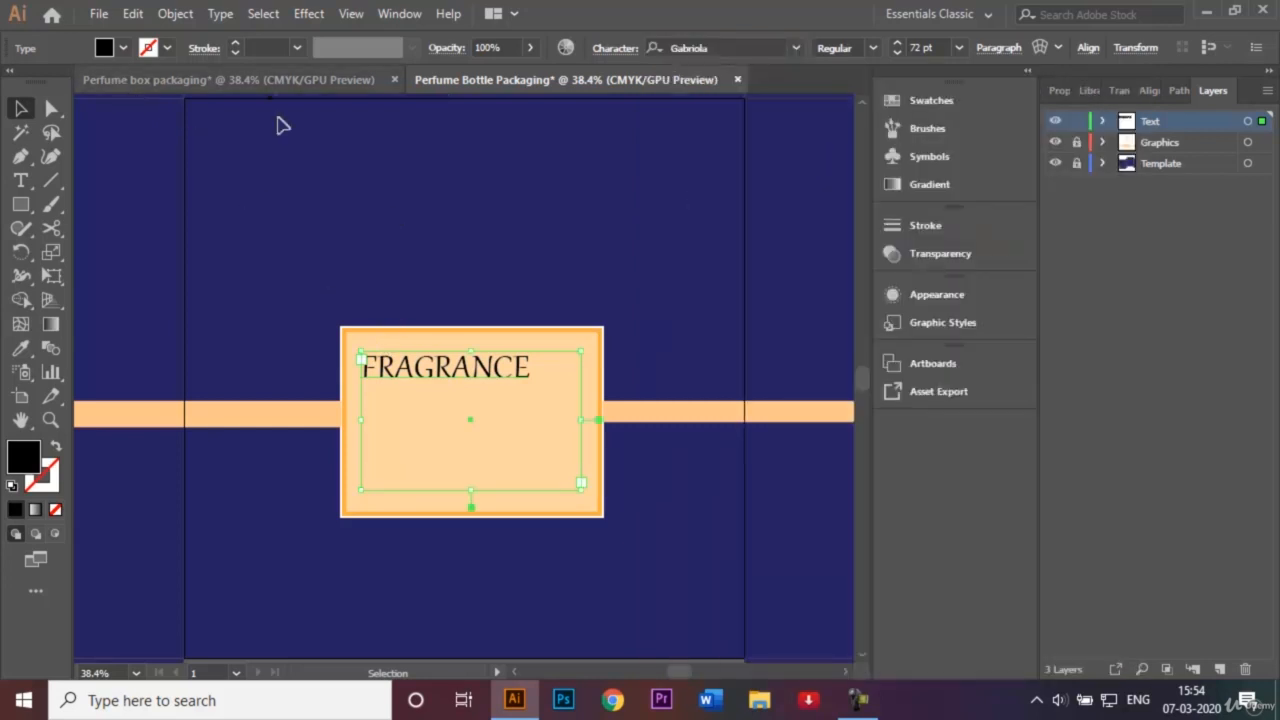
Expand the FRAGRANCE text's object and fill, and enlarge it to span the middle of the pale orange rectangle.
{"action": "left_click", "coordinate": [176, 14]}
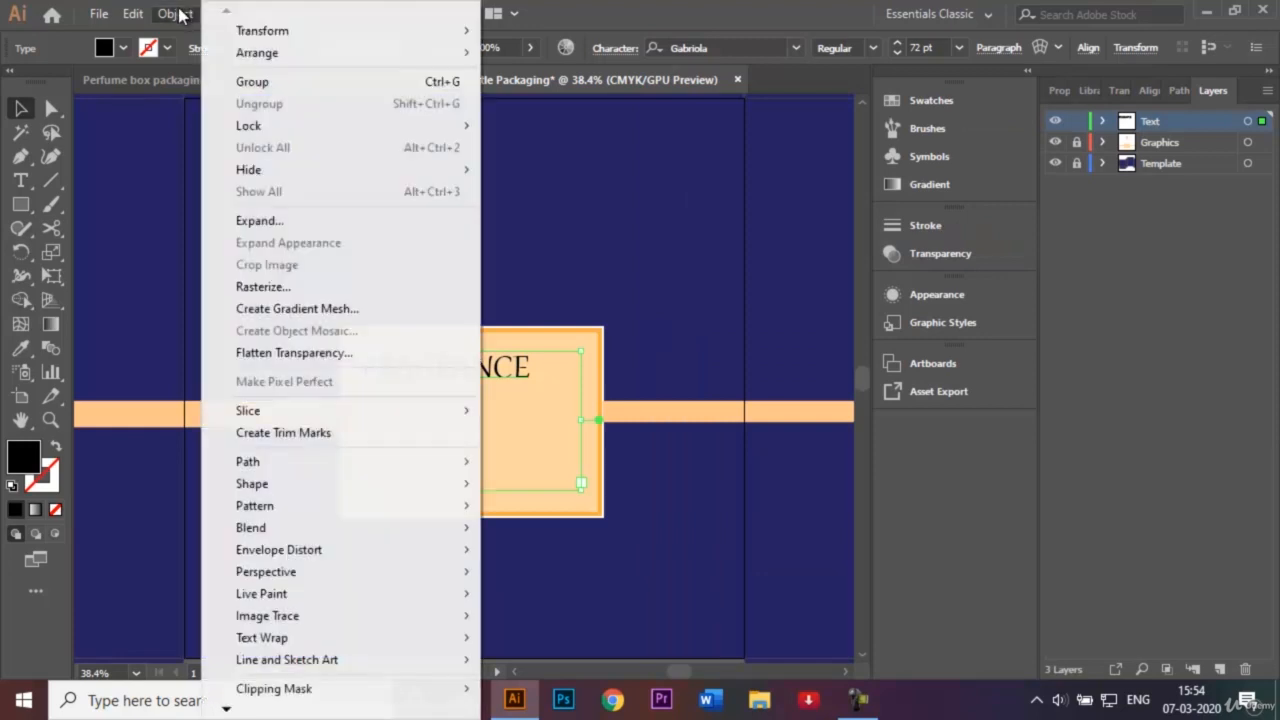
{"action": "left_click", "coordinate": [257, 220]}
{"action": "left_click", "coordinate": [590, 464]}
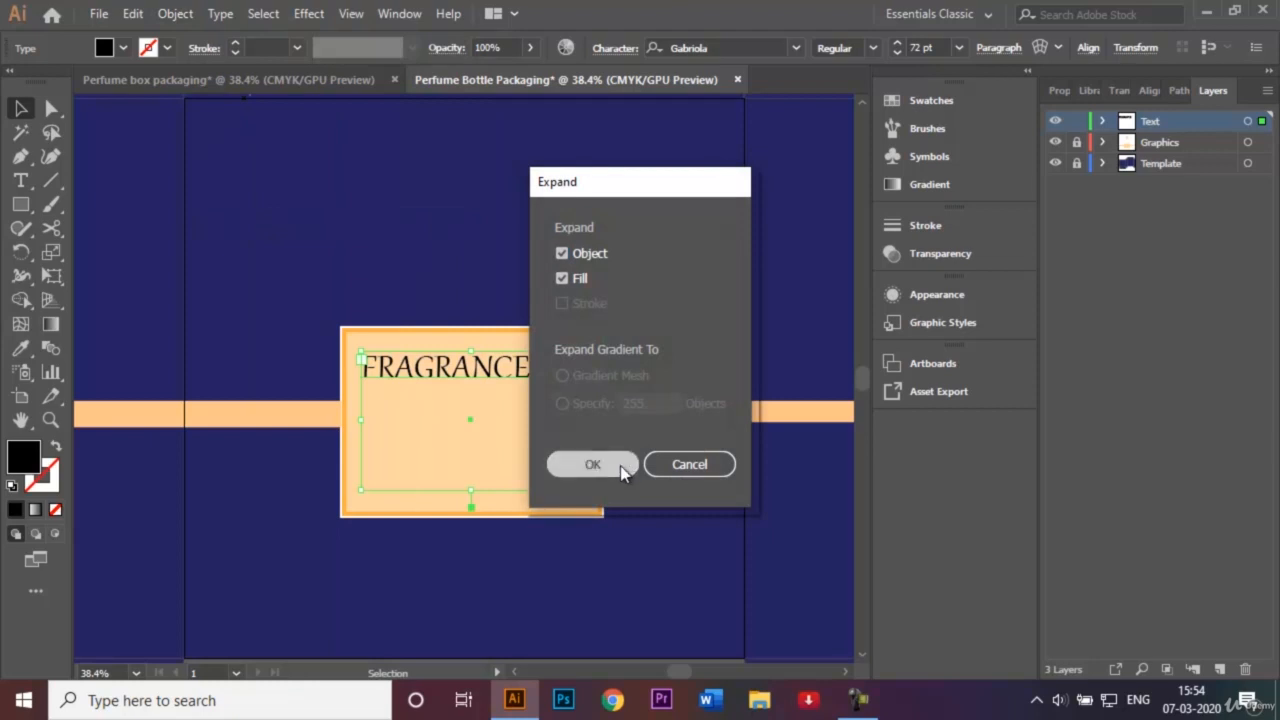
{"action": "left_click_drag", "start_coordinate": [455, 370], "coordinate": [510, 425]}
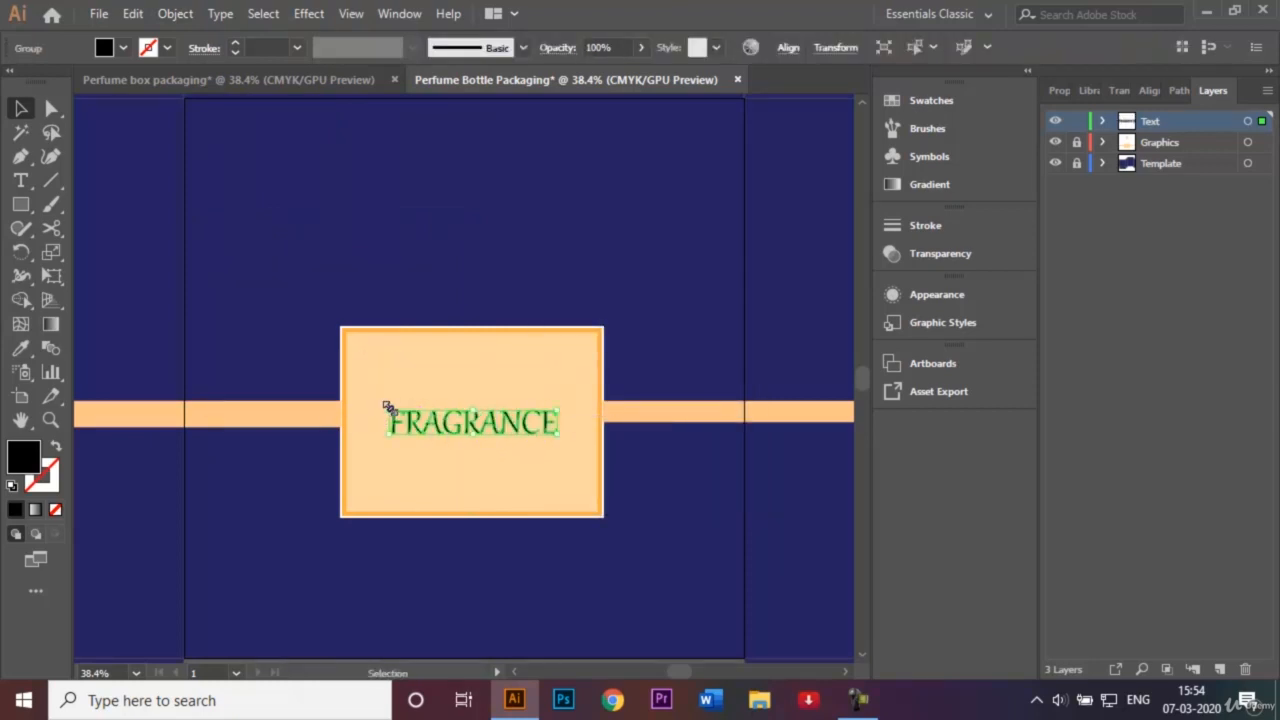
{"action": "left_click_drag", "start_coordinate": [388, 407], "coordinate": [356, 378]}
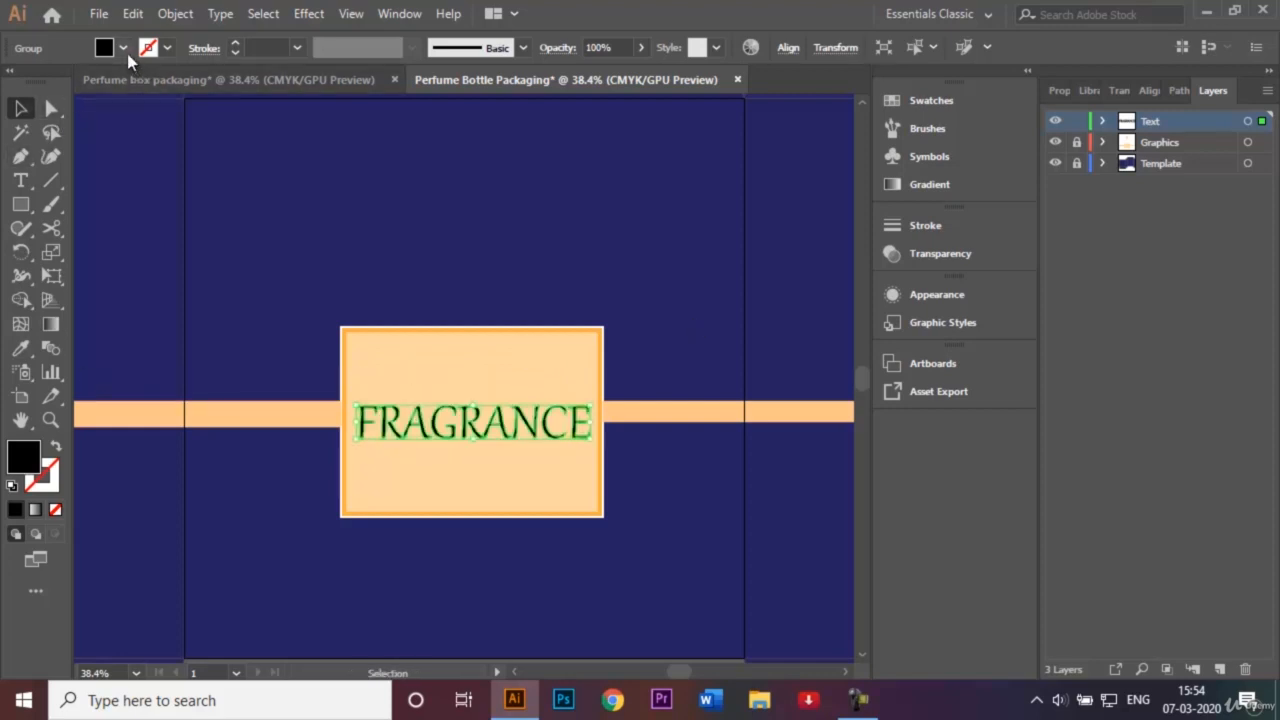
Fill the expanded FRAGRANCE lettering with white and deselect it.
{"action": "left_click", "coordinate": [123, 48]}
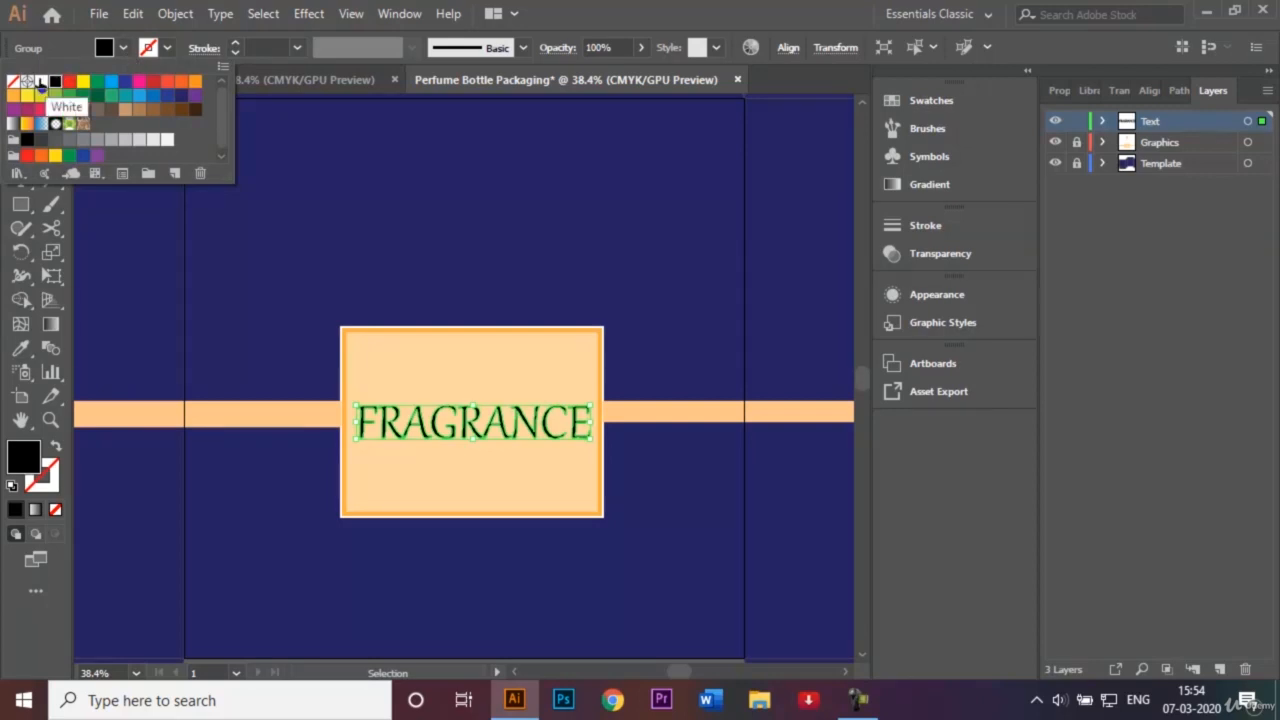
{"action": "left_click", "coordinate": [40, 85]}
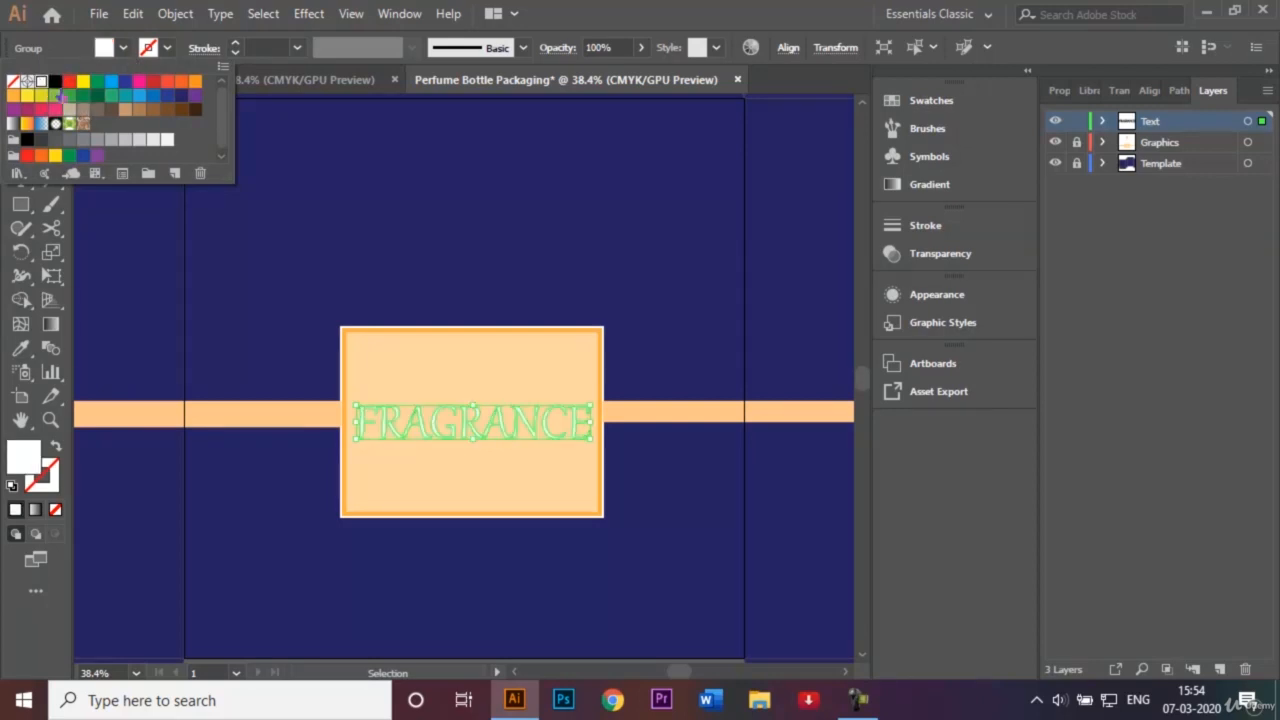
{"action": "left_click", "coordinate": [470, 236]}
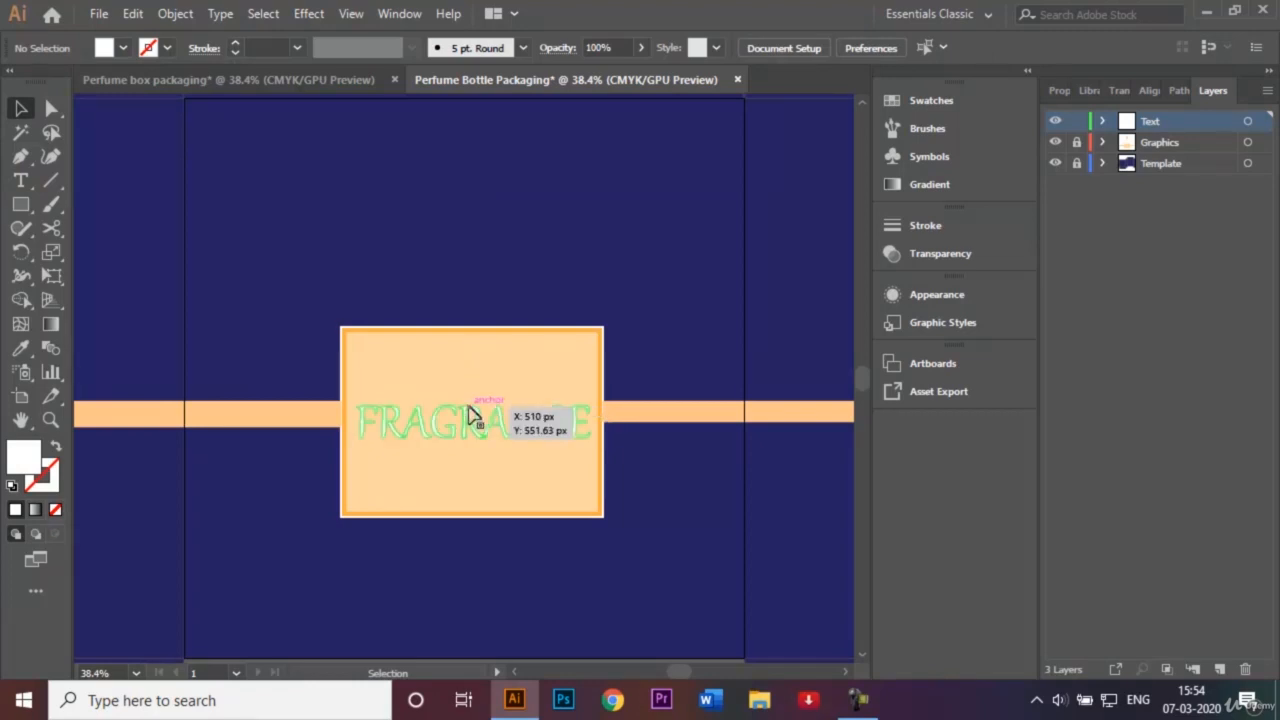
Apply a black Multiply drop shadow to the FRAGRANCE lettering with 35% opacity, 7 px offsets and 5 px blur.
{"action": "left_click", "coordinate": [520, 421]}
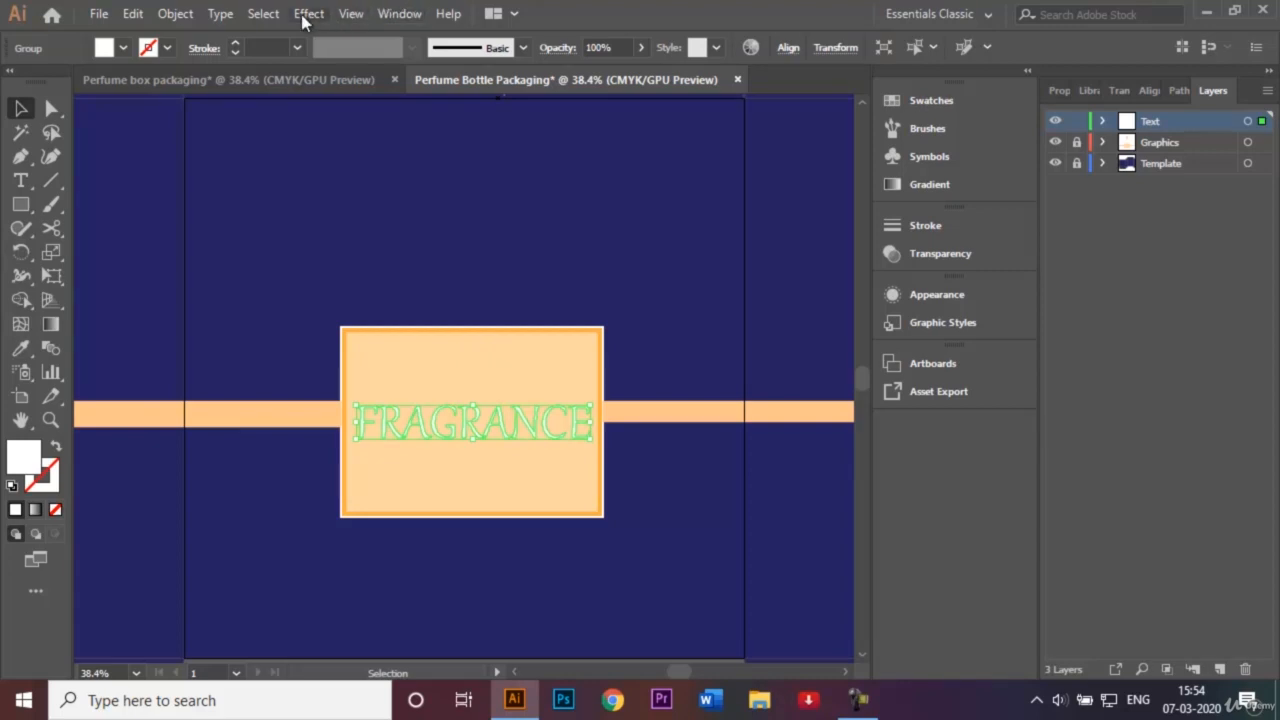
{"action": "left_click", "coordinate": [305, 16]}
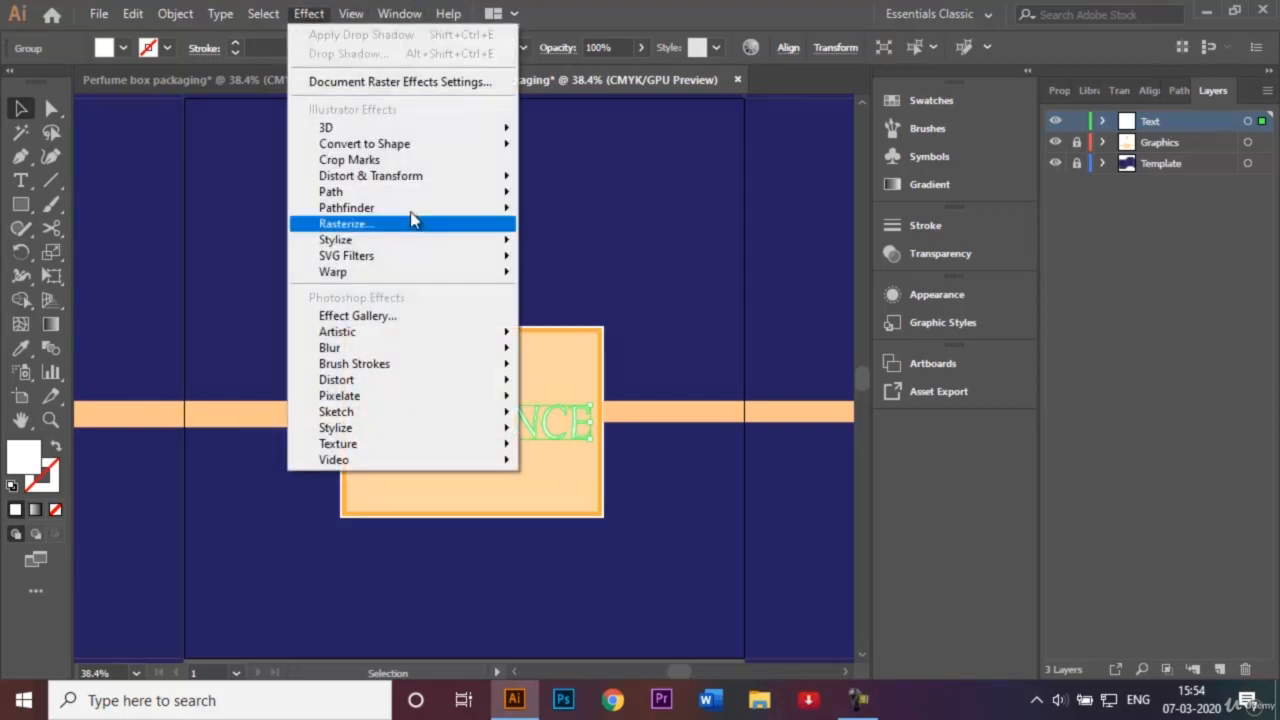
{"action": "mouse_move", "coordinate": [437, 249]}
{"action": "left_click", "coordinate": [542, 243]}
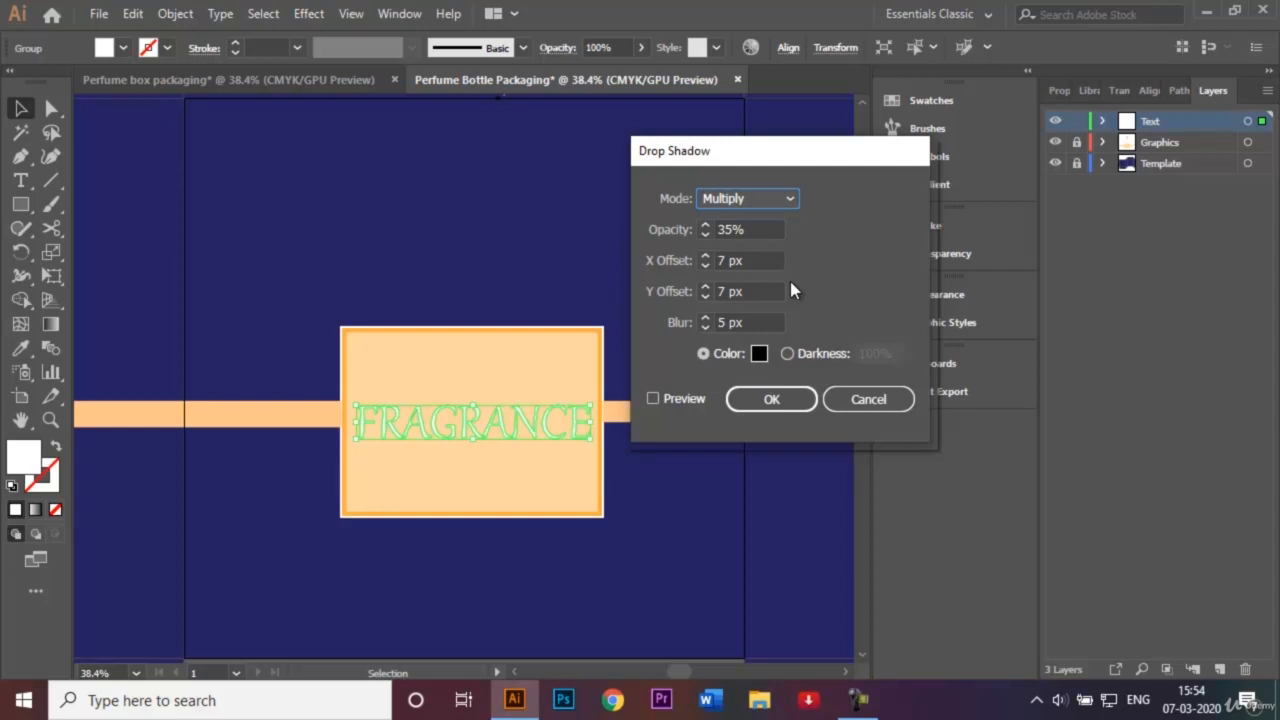
{"action": "left_click", "coordinate": [787, 400]}
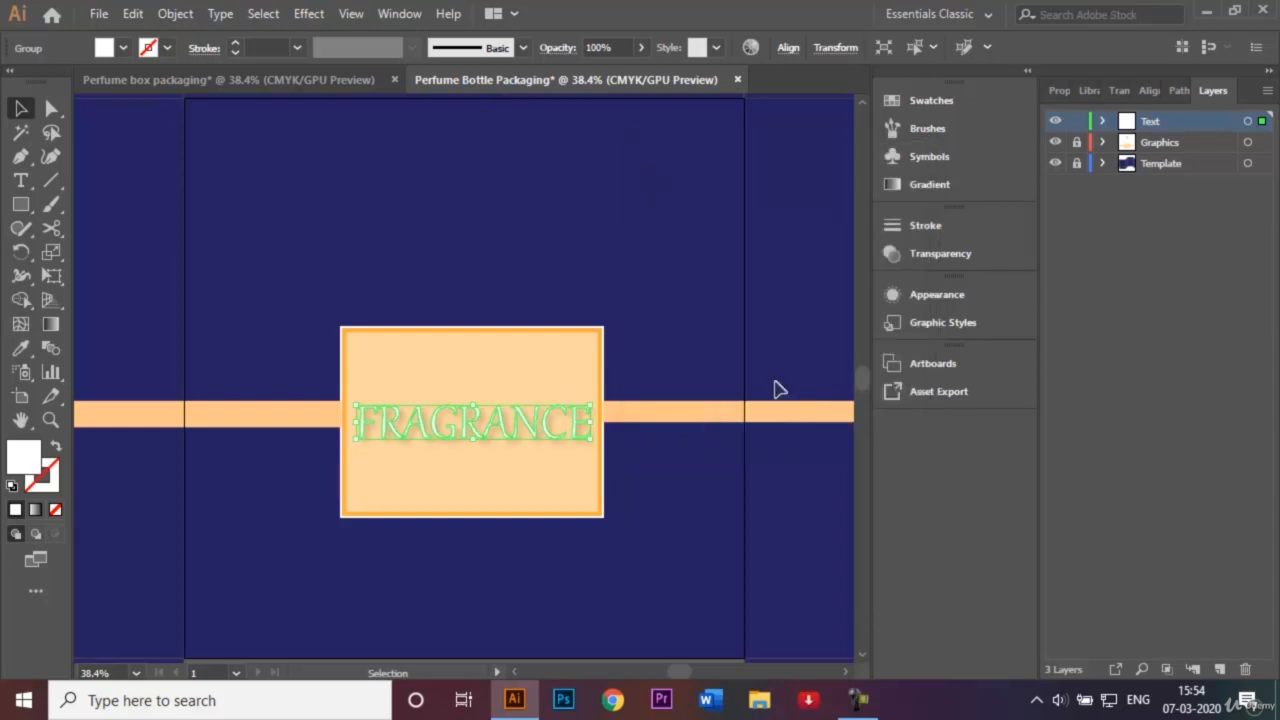
{"action": "left_click", "coordinate": [734, 316]}
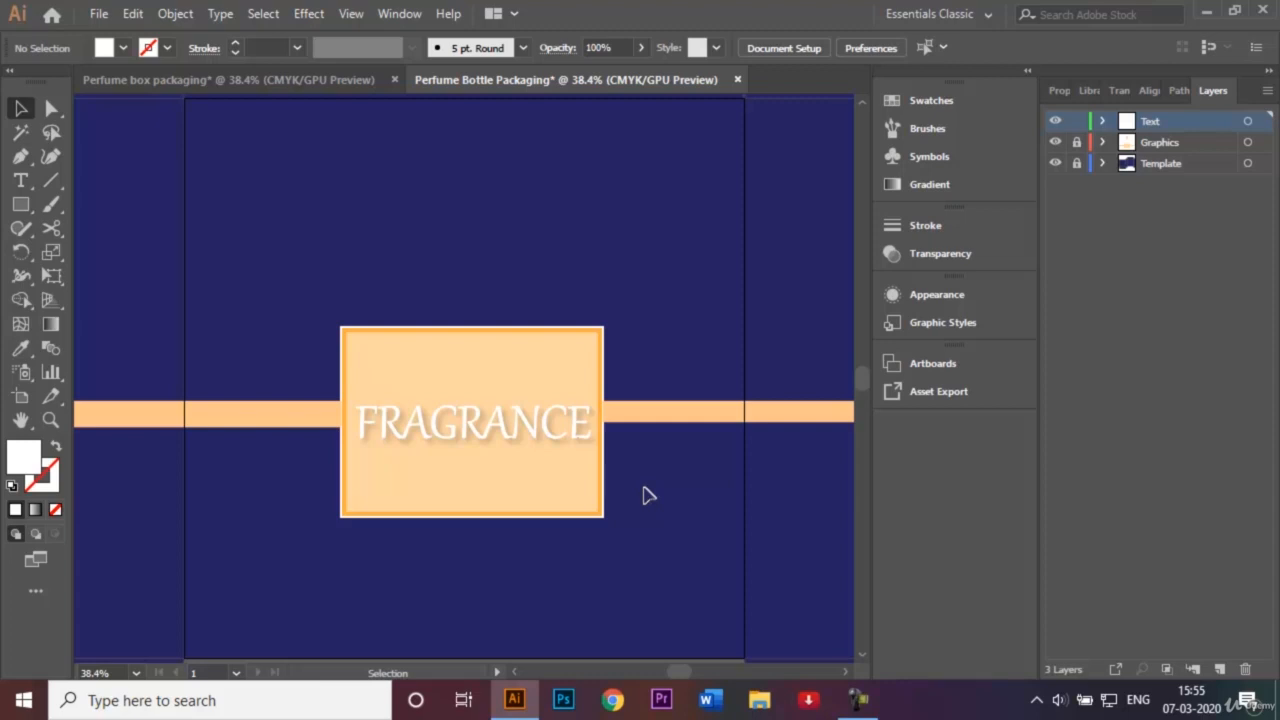
Create an area text frame on the large back panel reading "DUMMY TEXT", "Manufactiring Details", "Batch Number" and "Expiry date (If it's needed)" on separate lines.
{"action": "key", "text": "ctrl+minus"}
{"action": "key", "text": "ctrl+minus"}
{"action": "key", "text": "ctrl+minus"}
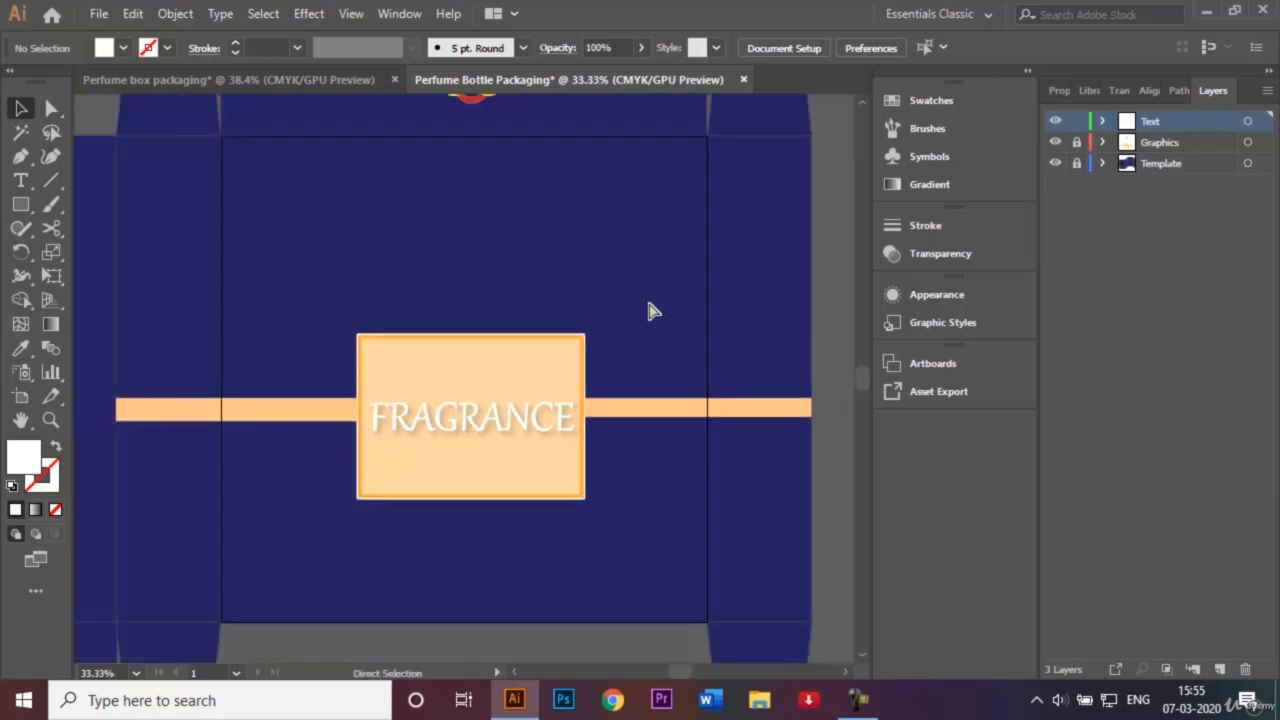
{"action": "left_click", "coordinate": [517, 671]}
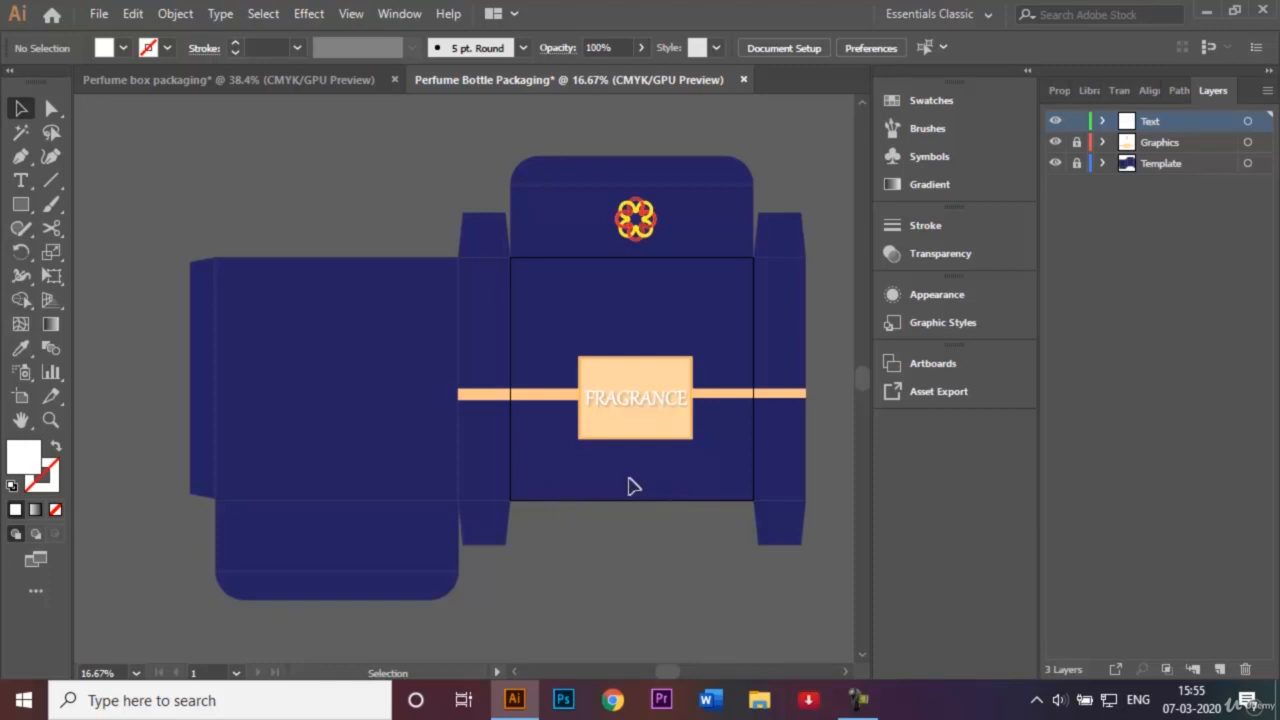
{"action": "left_click", "coordinate": [20, 180]}
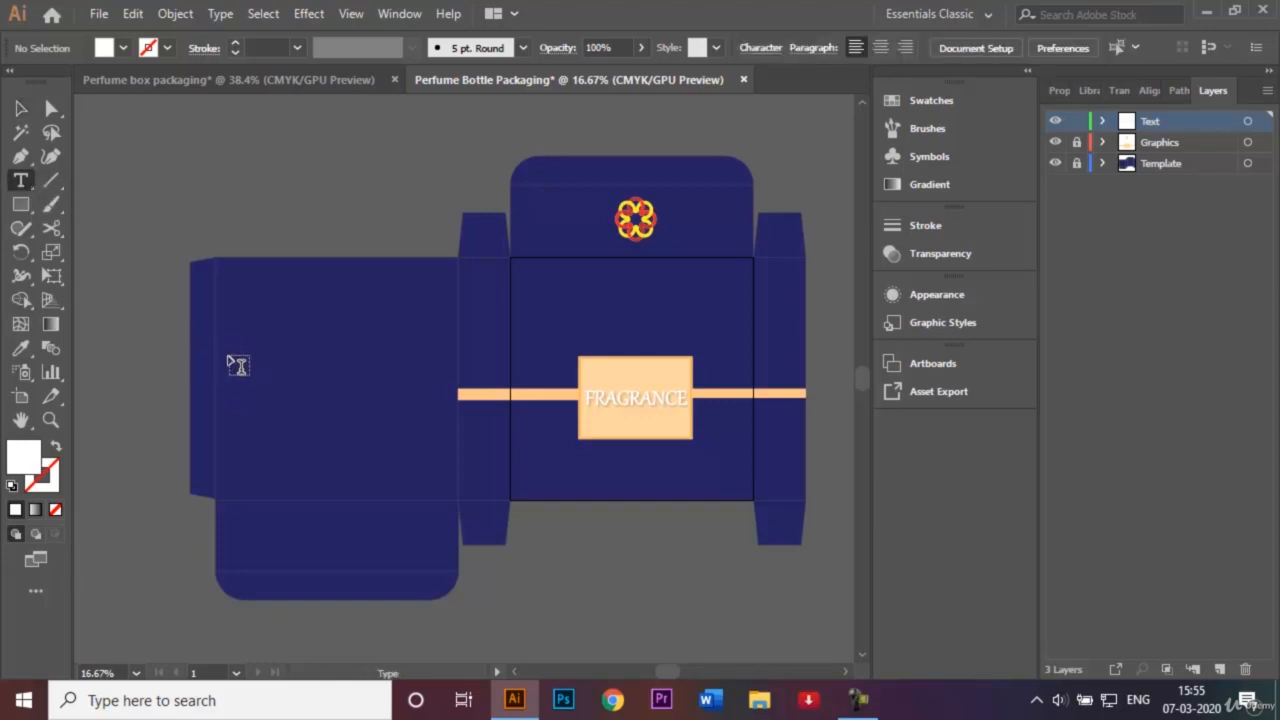
{"action": "left_click_drag", "start_coordinate": [226, 358], "coordinate": [450, 489]}
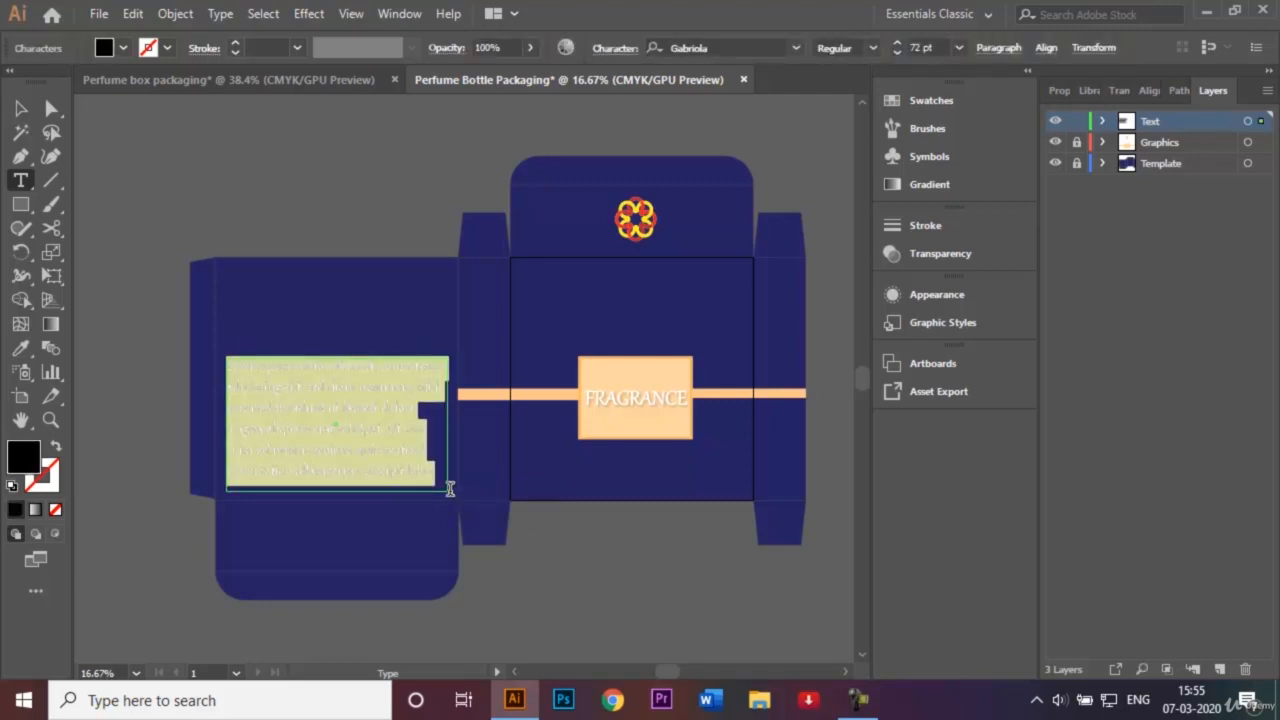
{"action": "key", "text": "Delete"}
{"action": "type", "text": "INGRE"}
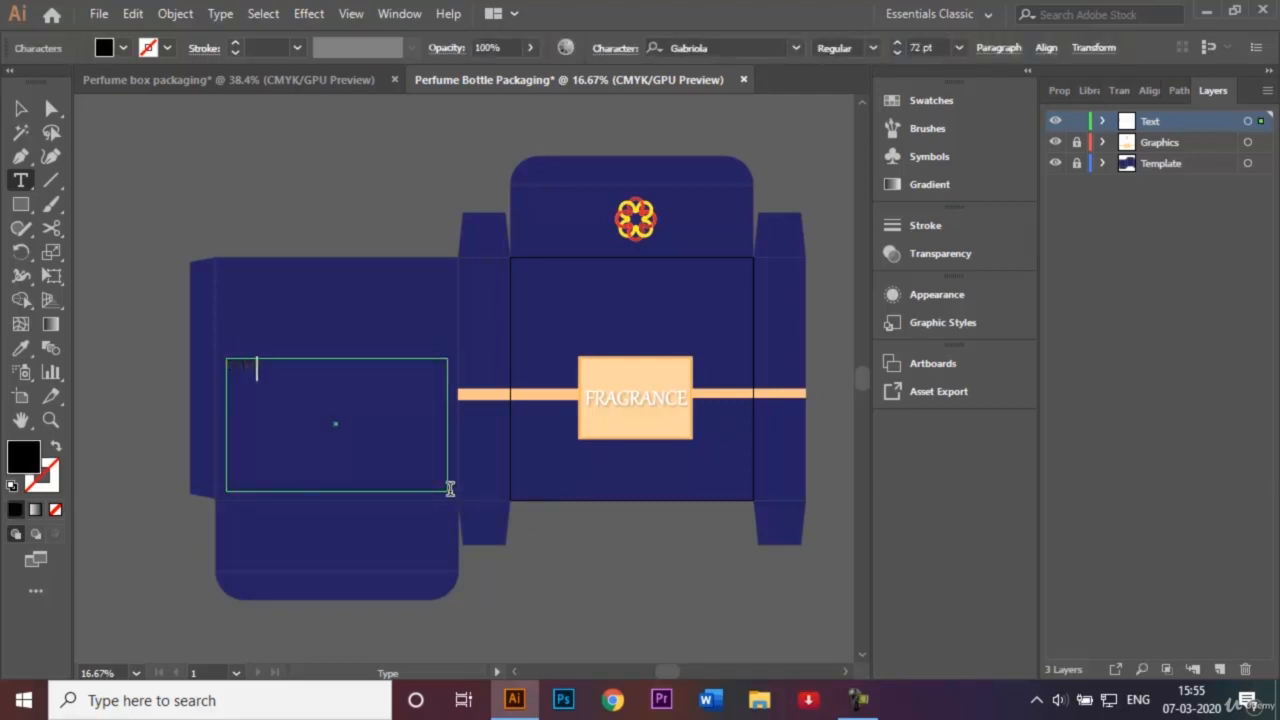
{"action": "type", "text": "MY TEXT"}
{"action": "type", "text": "n"}
{"action": "type", "text": "uct"}
Fill all four lines of the back panel text with white and leave text editing.
{"action": "left_click_drag", "start_coordinate": [381, 432], "coordinate": [228, 365]}
{"action": "left_click", "coordinate": [123, 47]}
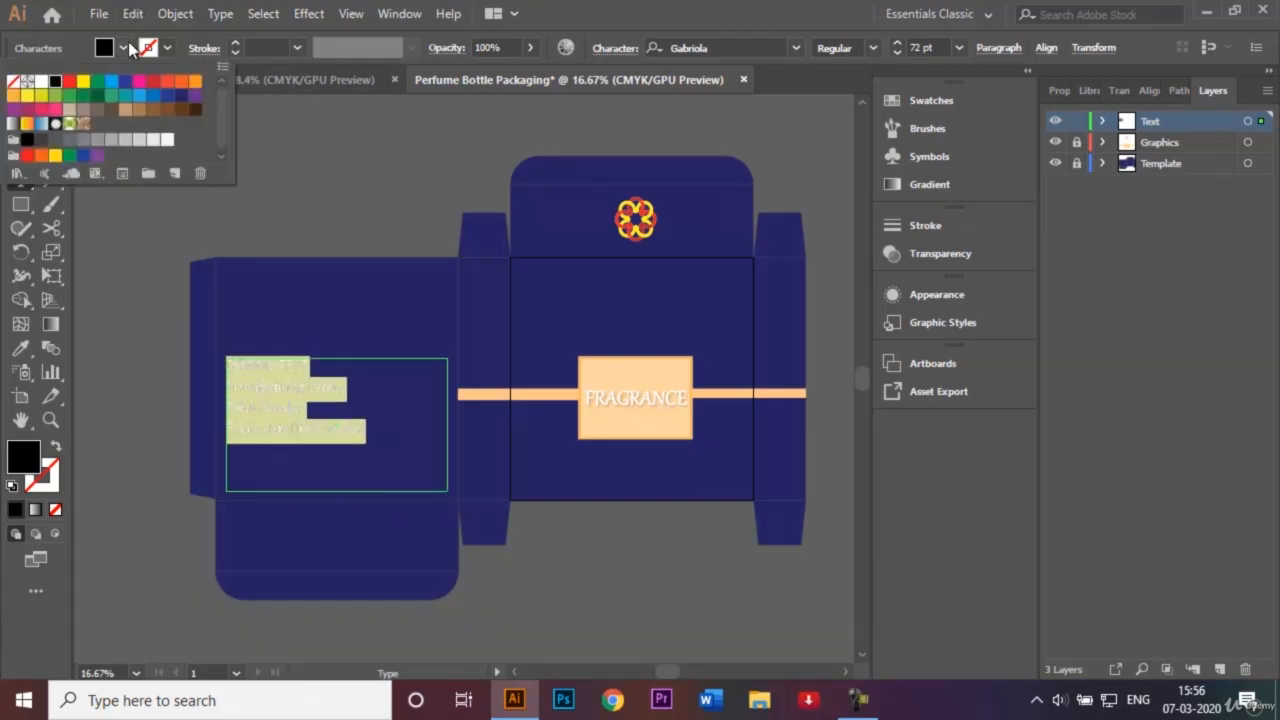
{"action": "left_click", "coordinate": [44, 82]}
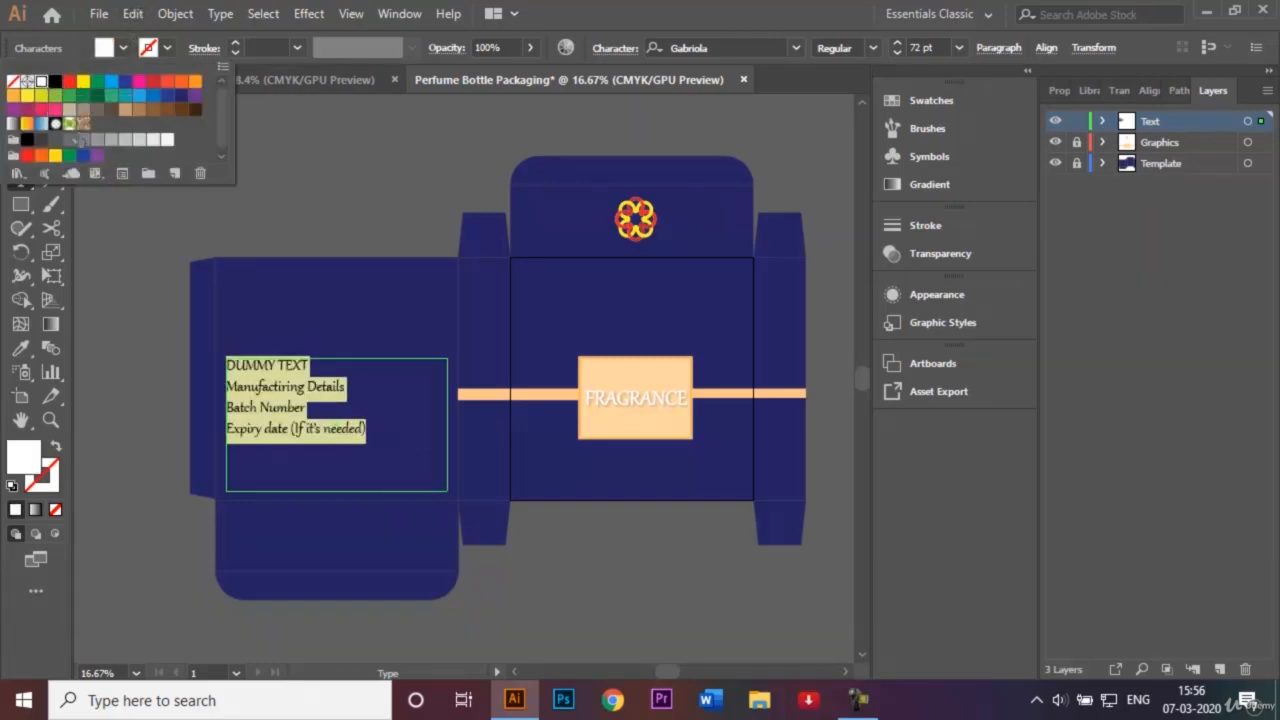
{"action": "key", "text": "Escape"}
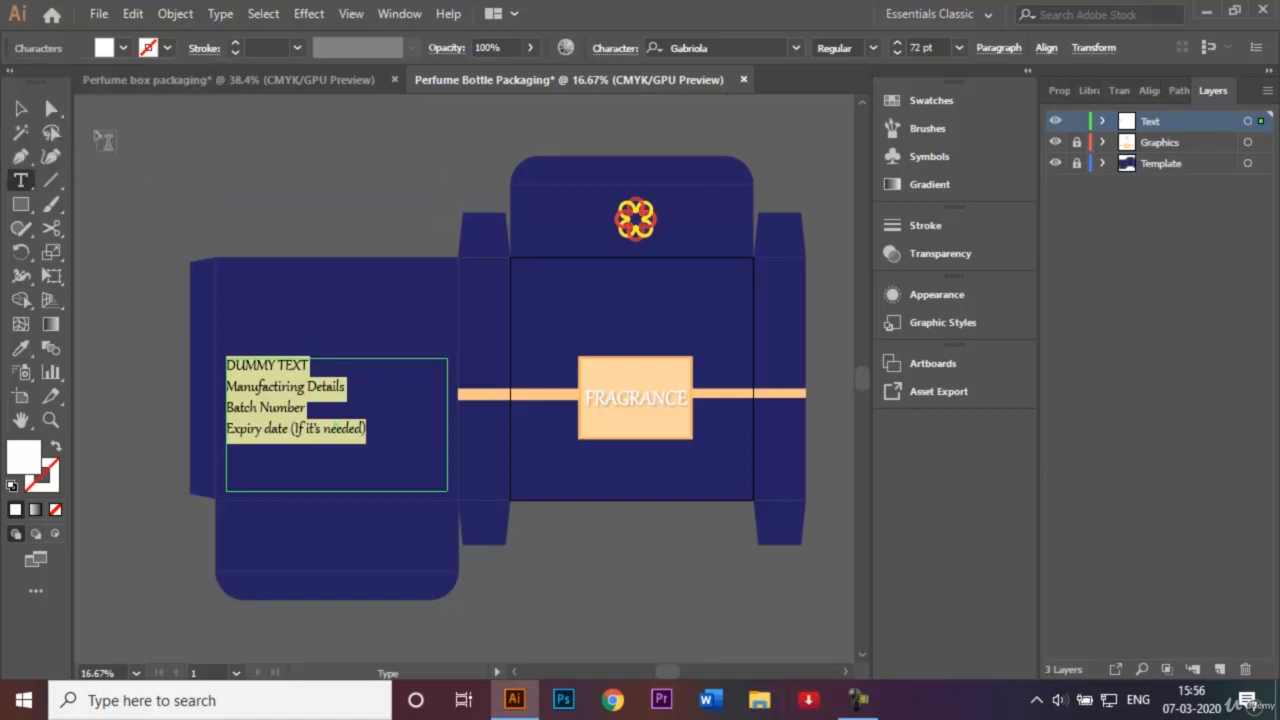
{"action": "left_click", "coordinate": [20, 108]}
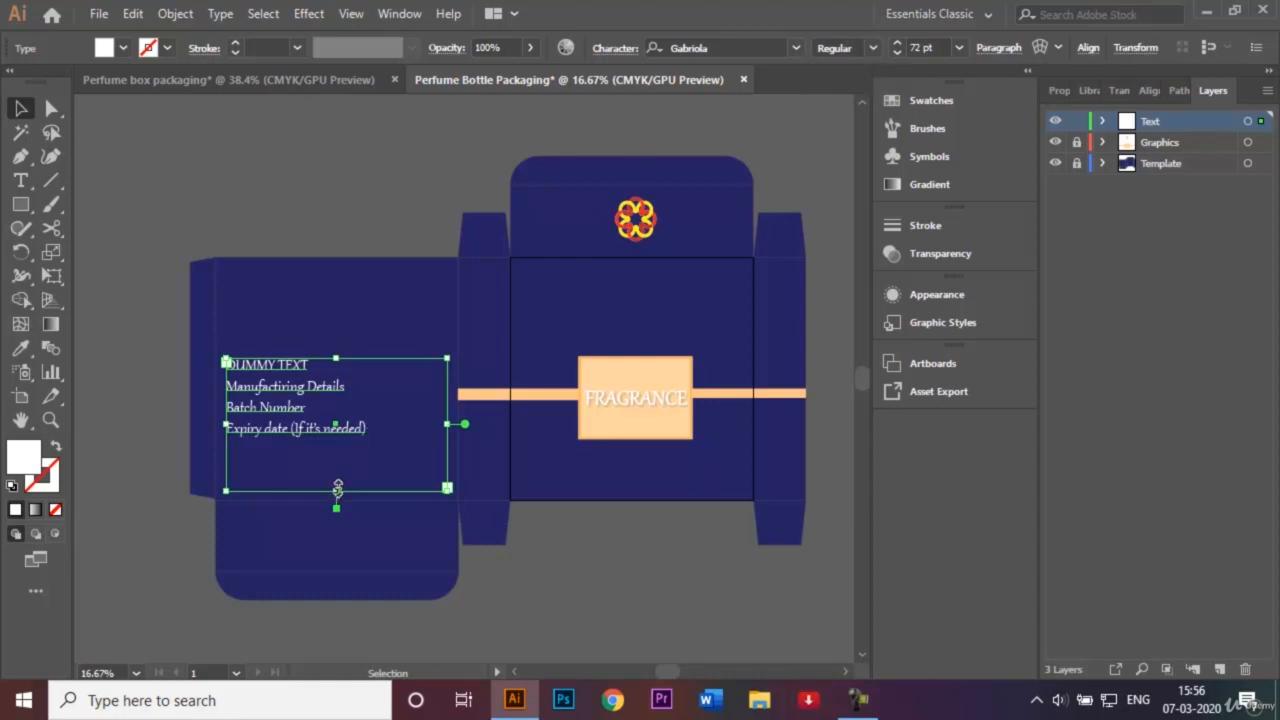
Shrink the back panel's text frame to fit its four lines and move it to the panel's lower-left corner.
{"action": "left_click_drag", "start_coordinate": [338, 488], "coordinate": [337, 447]}
{"action": "left_click", "coordinate": [857, 700]}
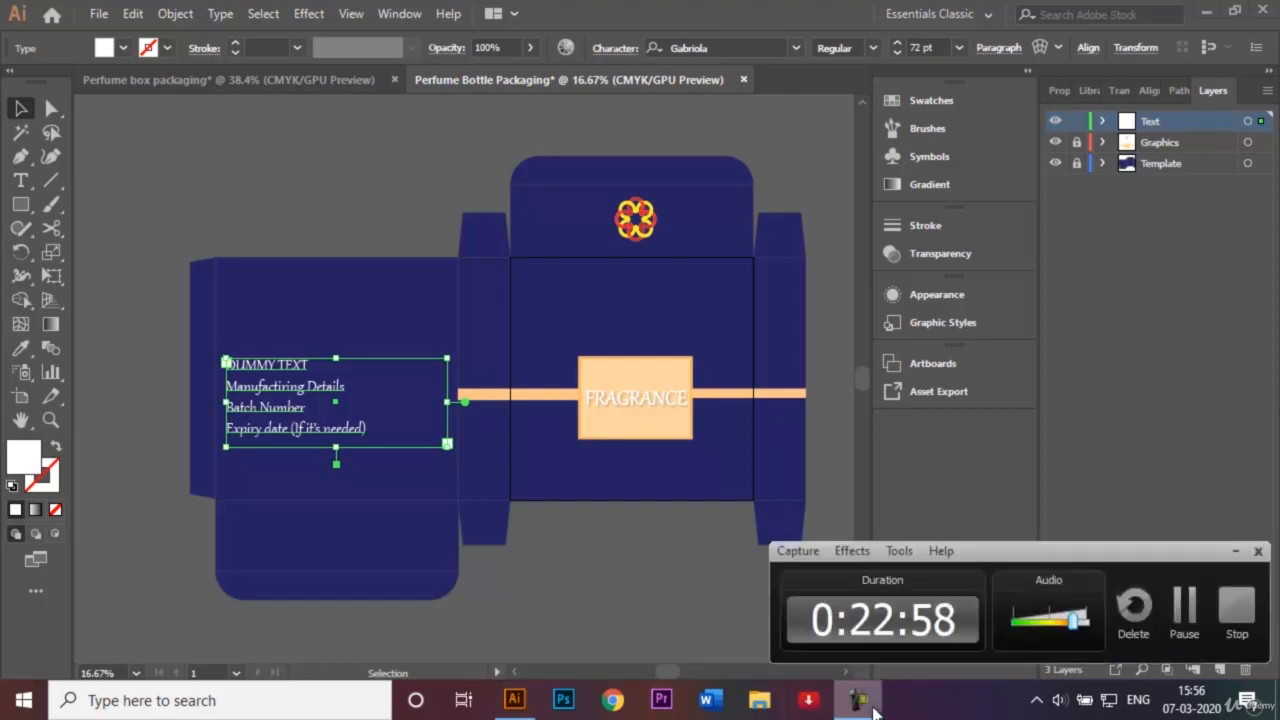
{"action": "left_click", "coordinate": [1236, 551]}
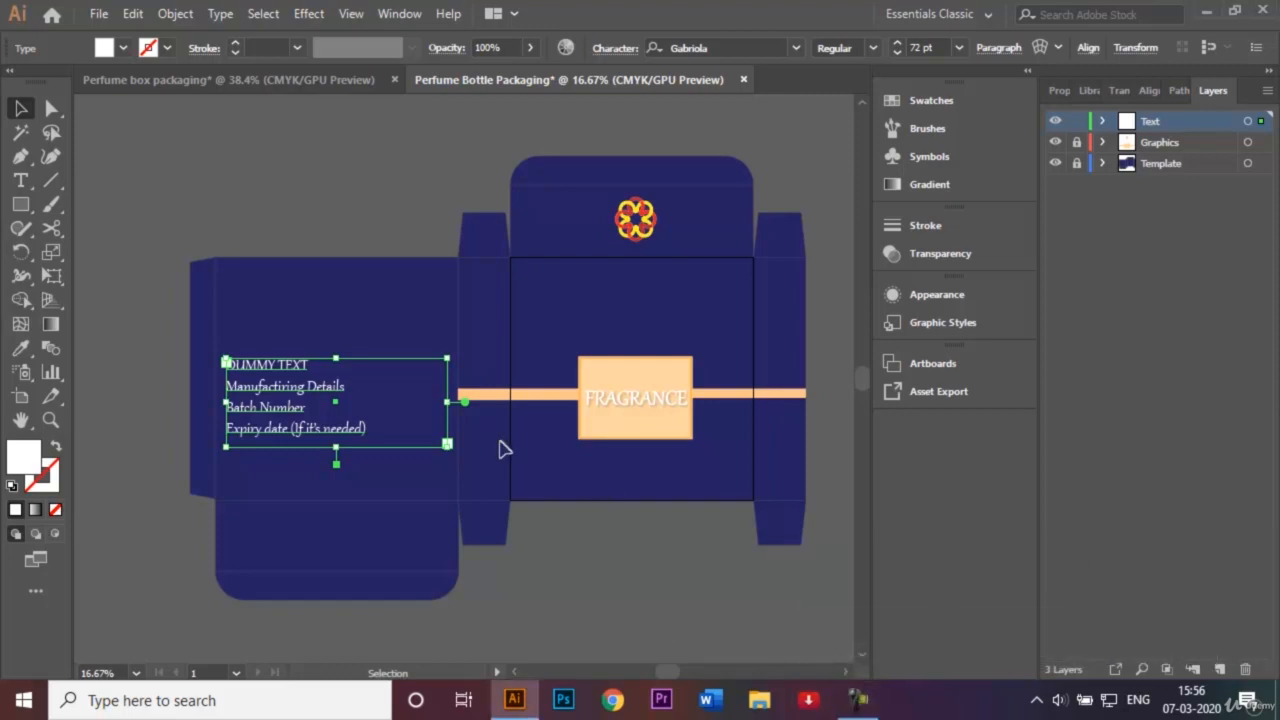
{"action": "left_click_drag", "start_coordinate": [449, 403], "coordinate": [296, 447]}
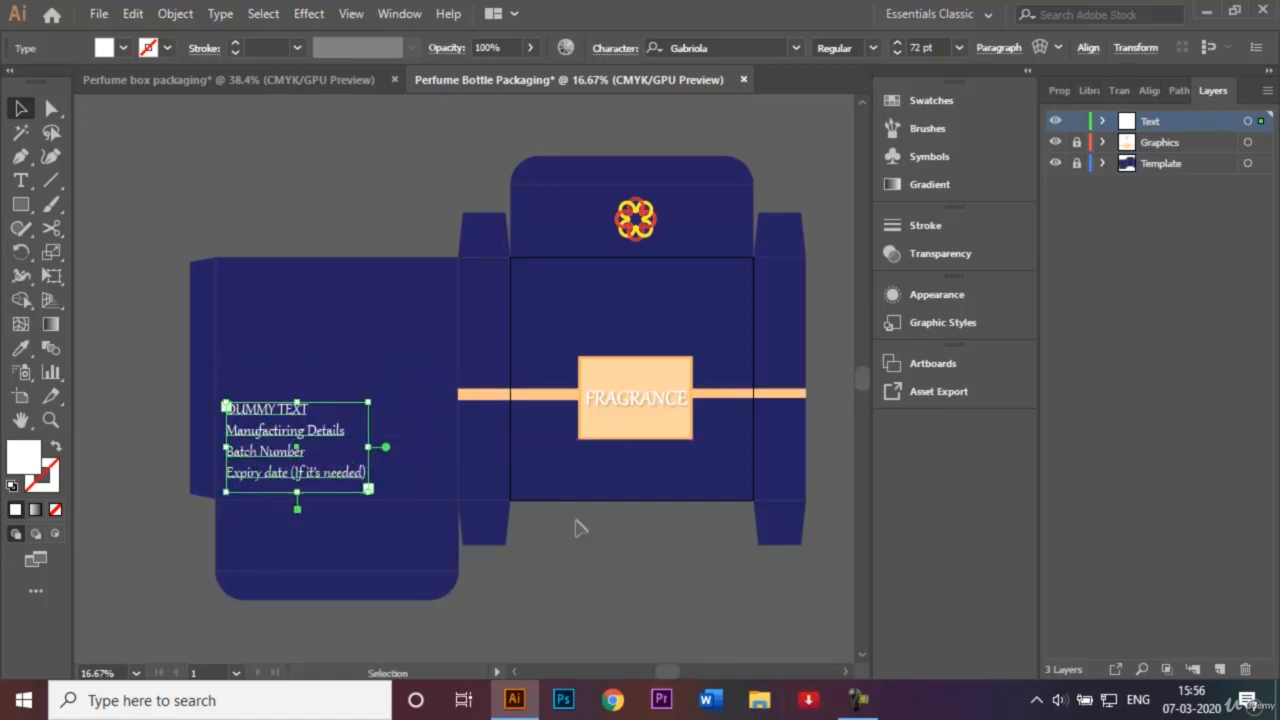
{"action": "left_click", "coordinate": [693, 606]}
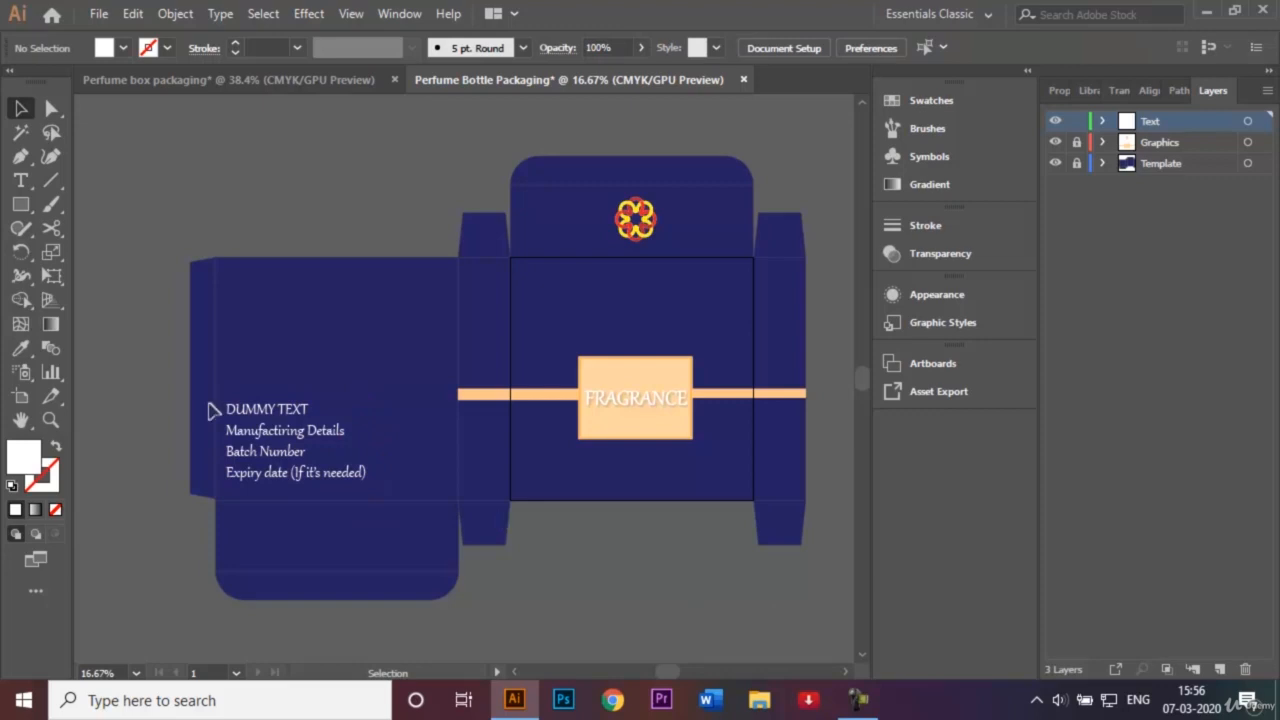
Add the point text "3.4 oz" below the pale orange rectangle on the front panel and fill it white.
{"action": "left_click", "coordinate": [20, 180]}
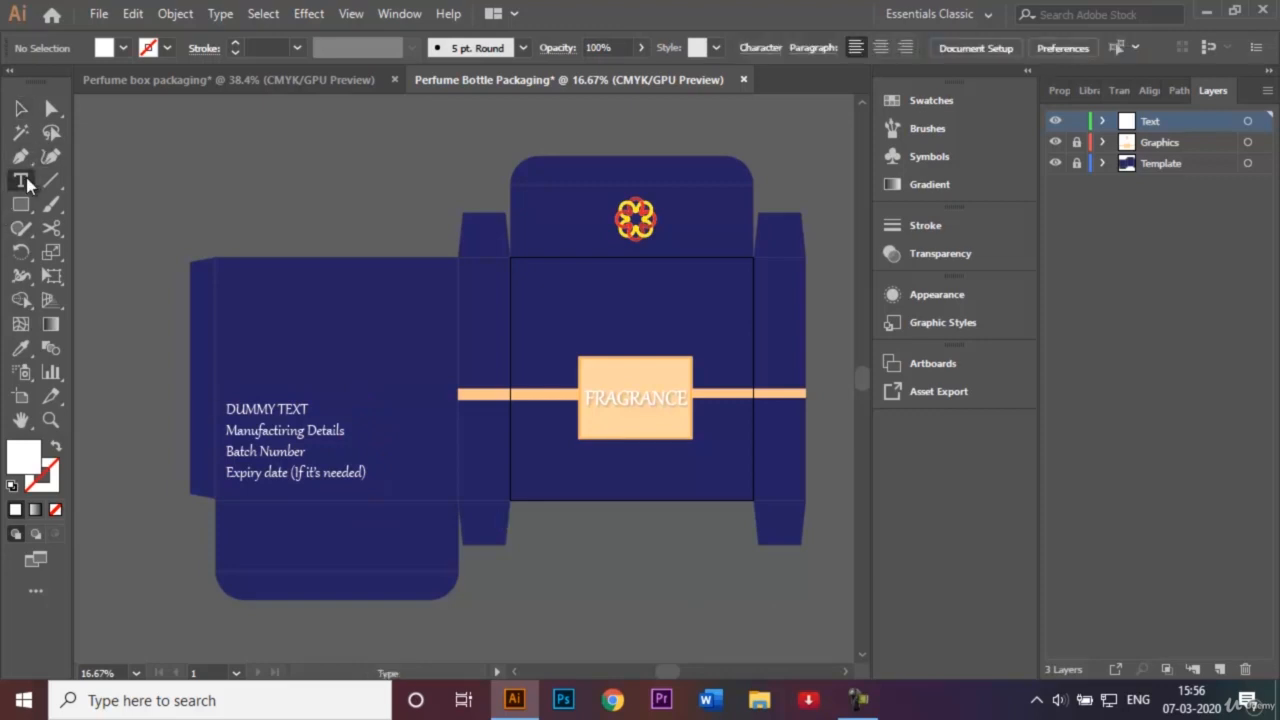
{"action": "left_click", "coordinate": [627, 484]}
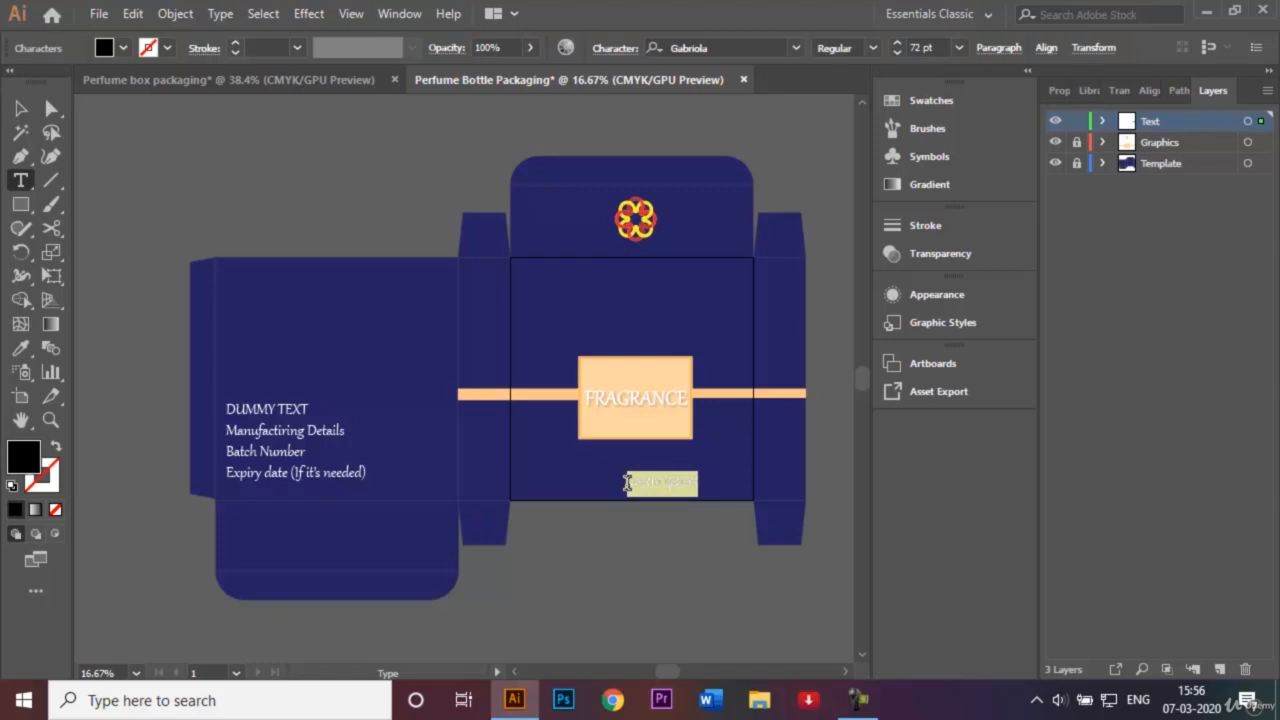
{"action": "key", "text": "BackSpace"}
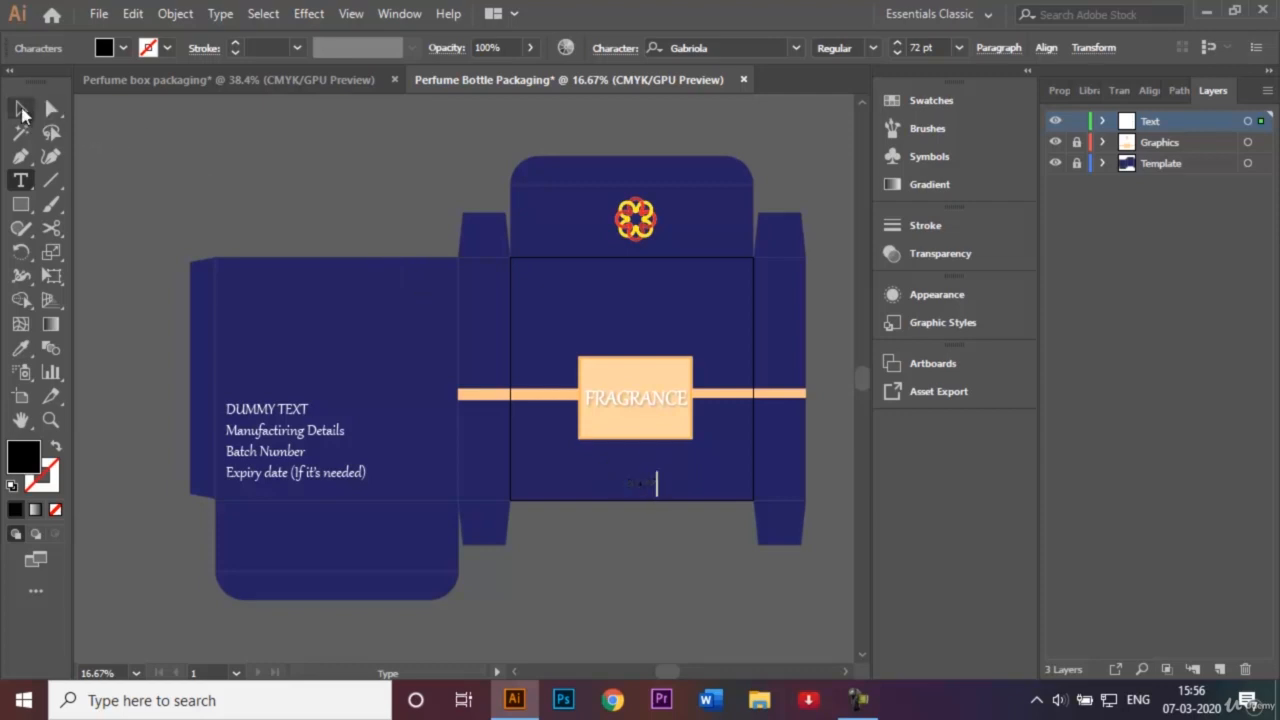
{"action": "left_click", "coordinate": [22, 110]}
{"action": "left_click", "coordinate": [123, 48]}
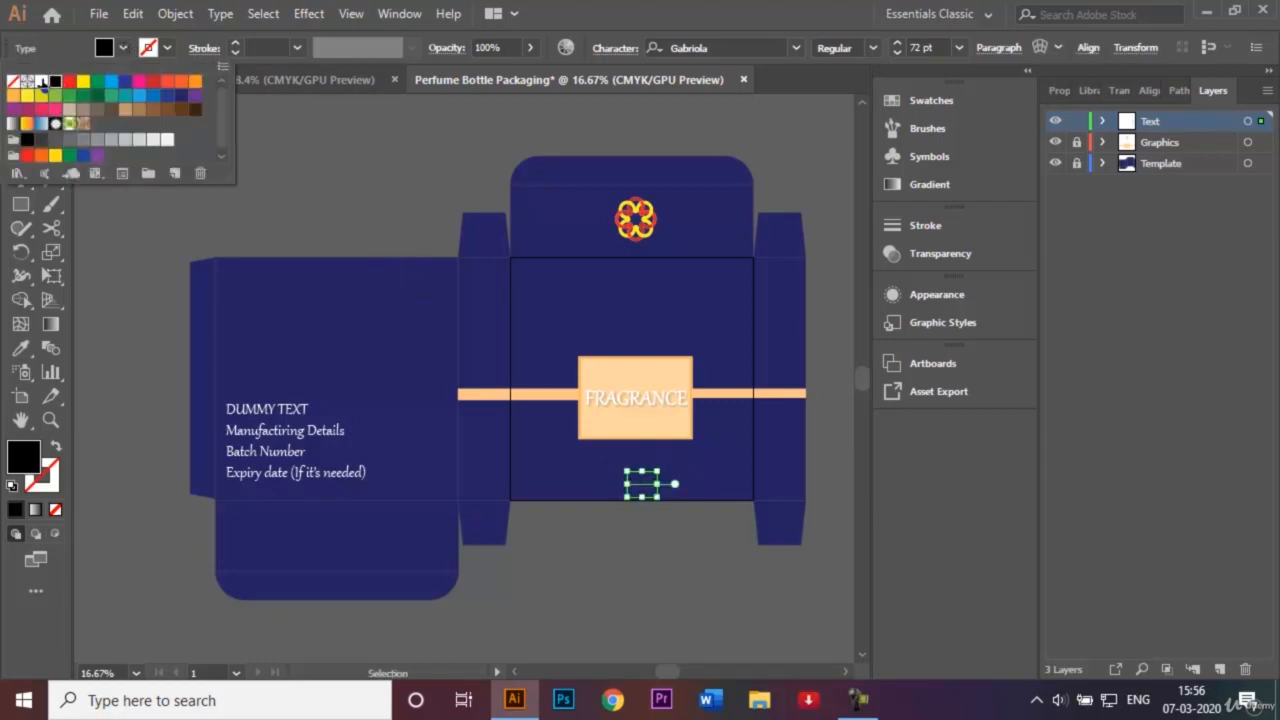
{"action": "left_click", "coordinate": [42, 82]}
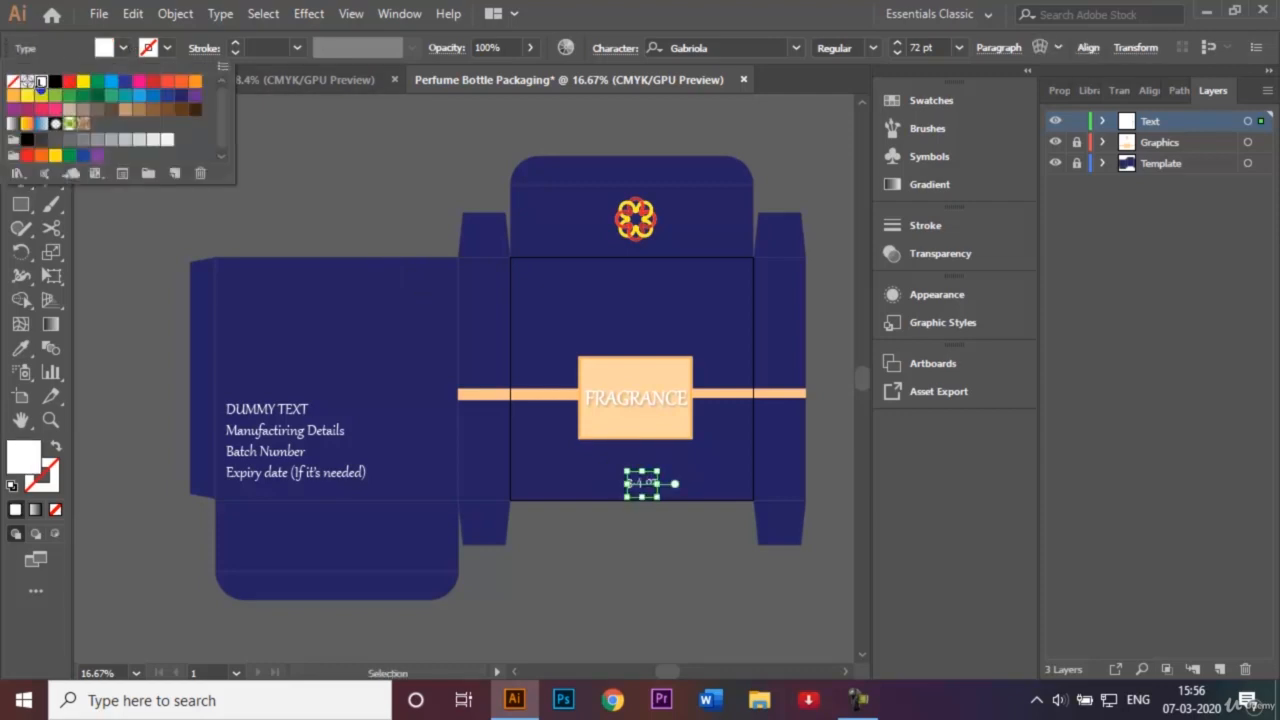
Shift the 3.4 oz text slightly left beneath the pale orange rectangle and deselect it.
{"action": "left_click", "coordinate": [312, 203]}
{"action": "left_click_drag", "start_coordinate": [651, 486], "coordinate": [640, 488]}
{"action": "left_click", "coordinate": [679, 562]}
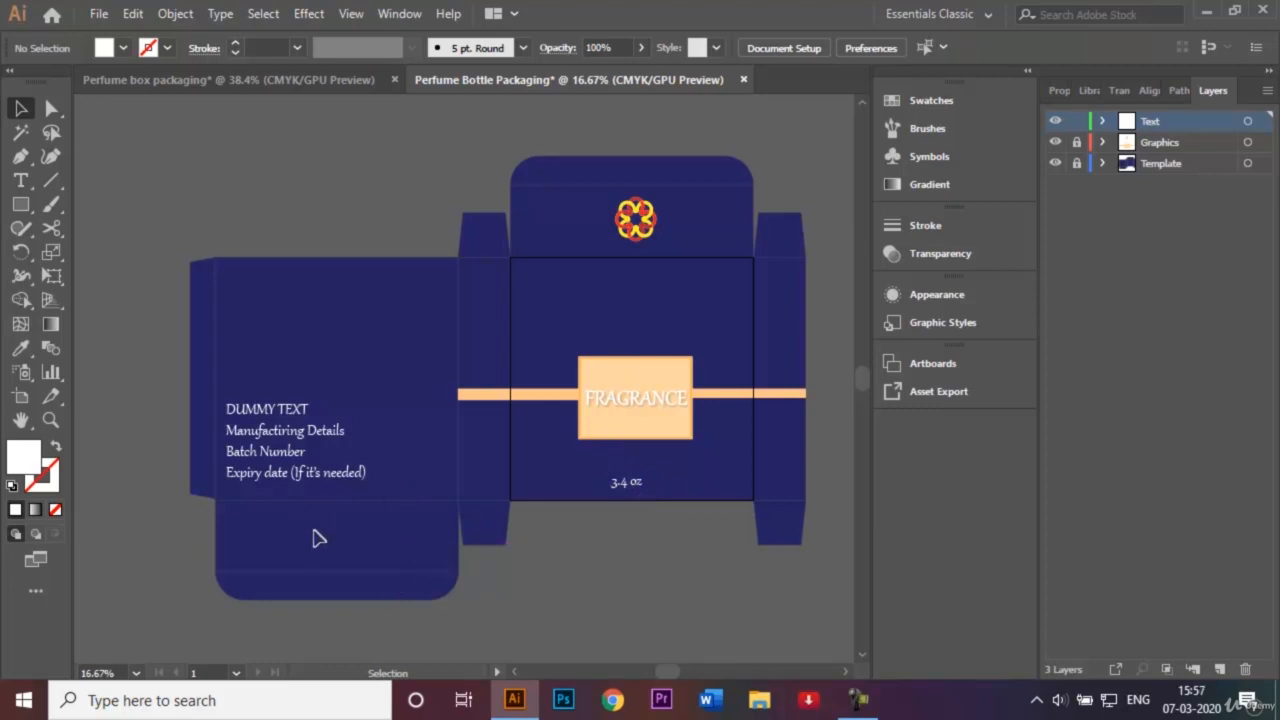
Open the image file Green dot icon.png from the Logos folder.
{"action": "key", "text": "ctrl+o"}
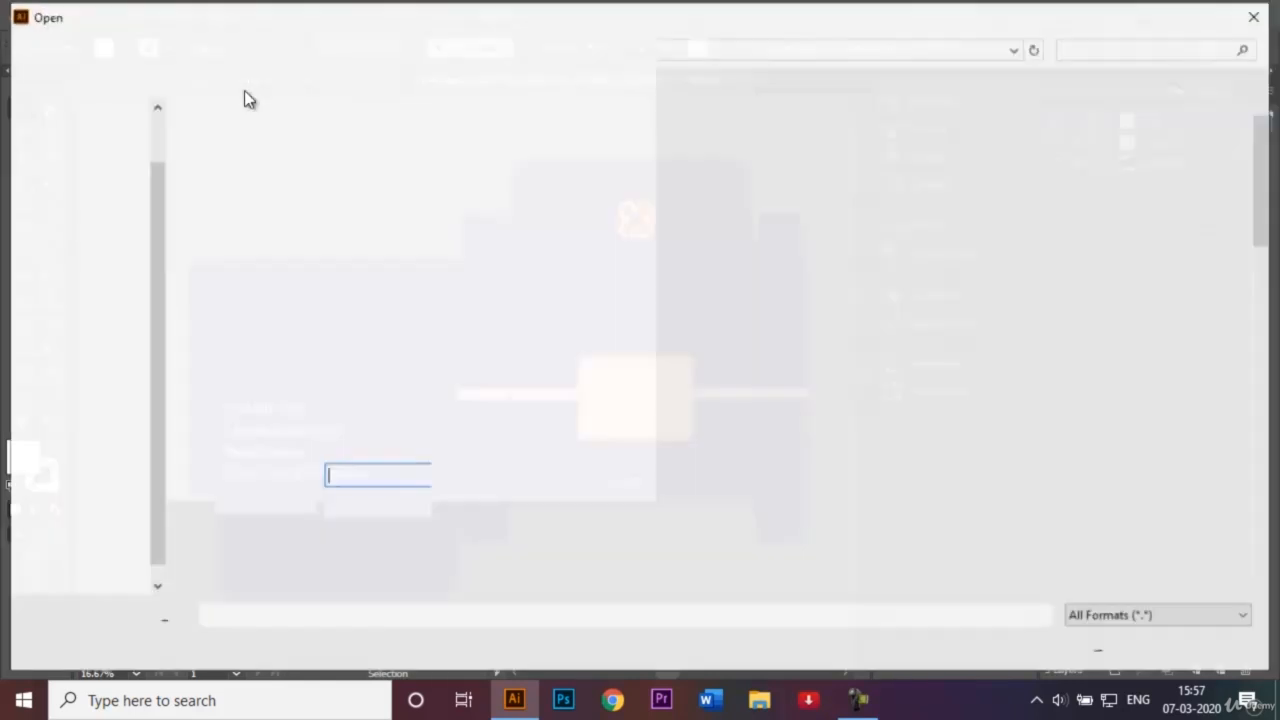
{"action": "type", "text": "Gree"}
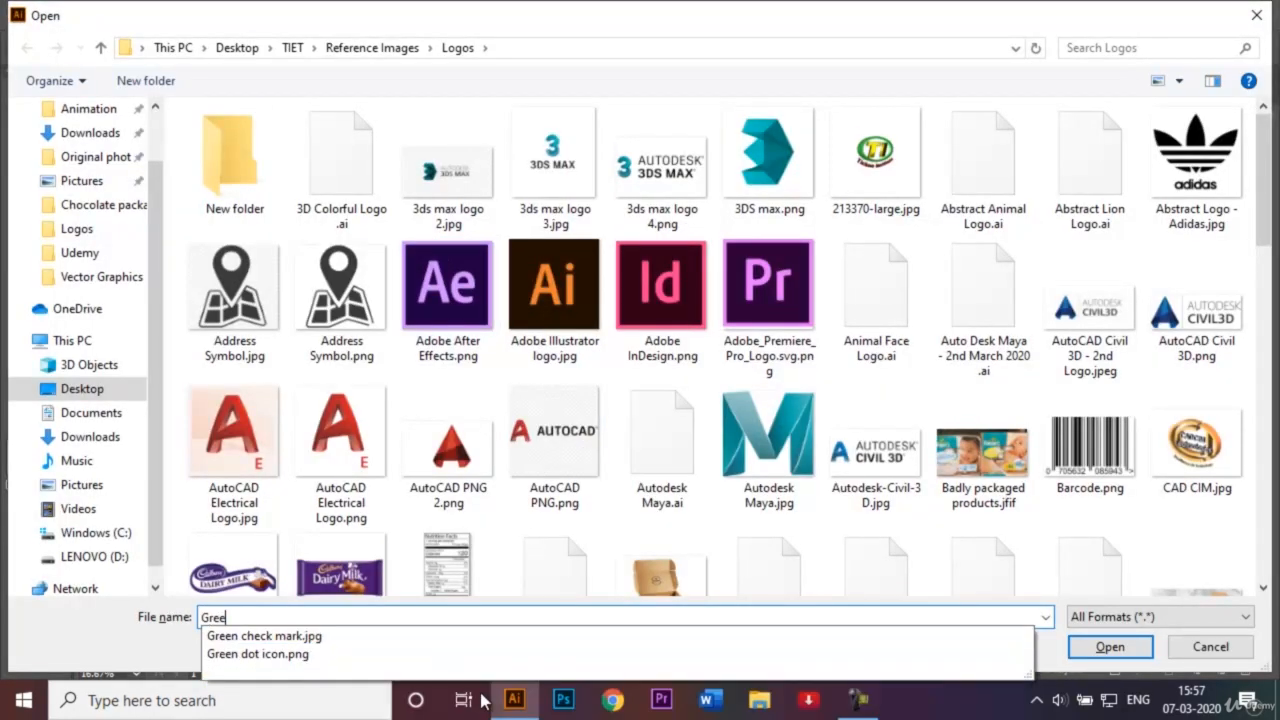
{"action": "left_click", "coordinate": [381, 654]}
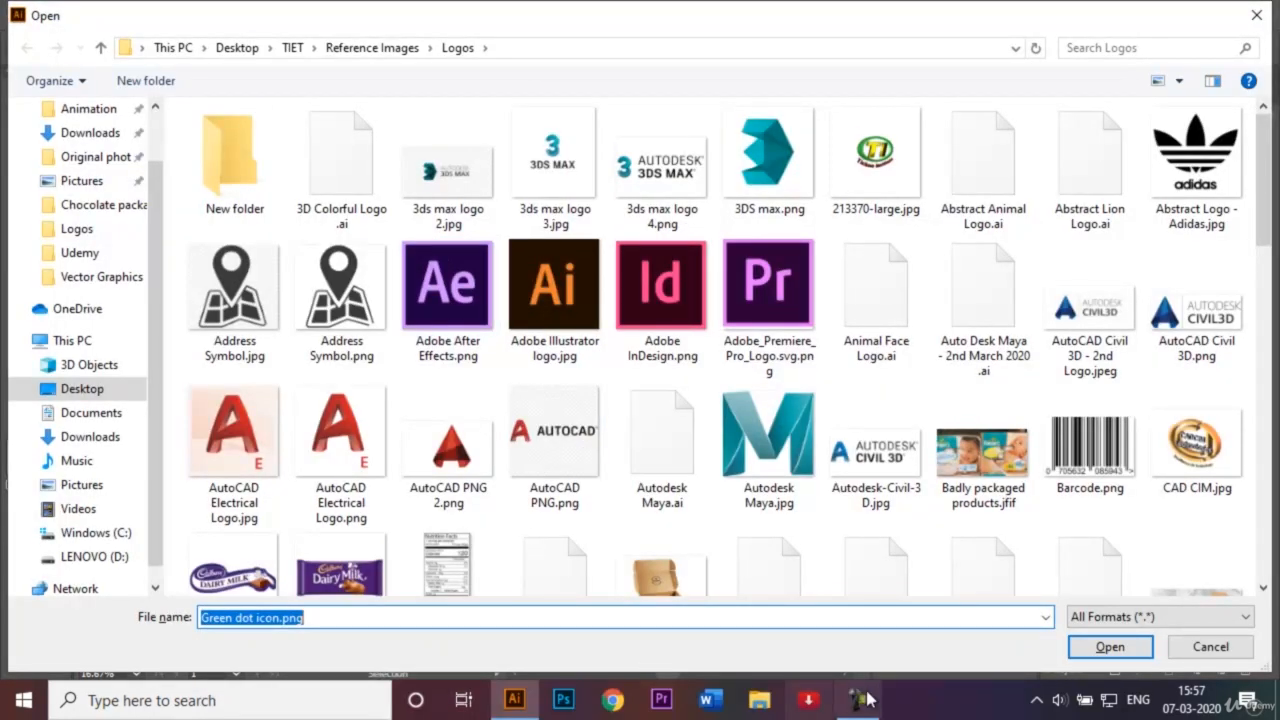
{"action": "left_click", "coordinate": [1108, 646]}
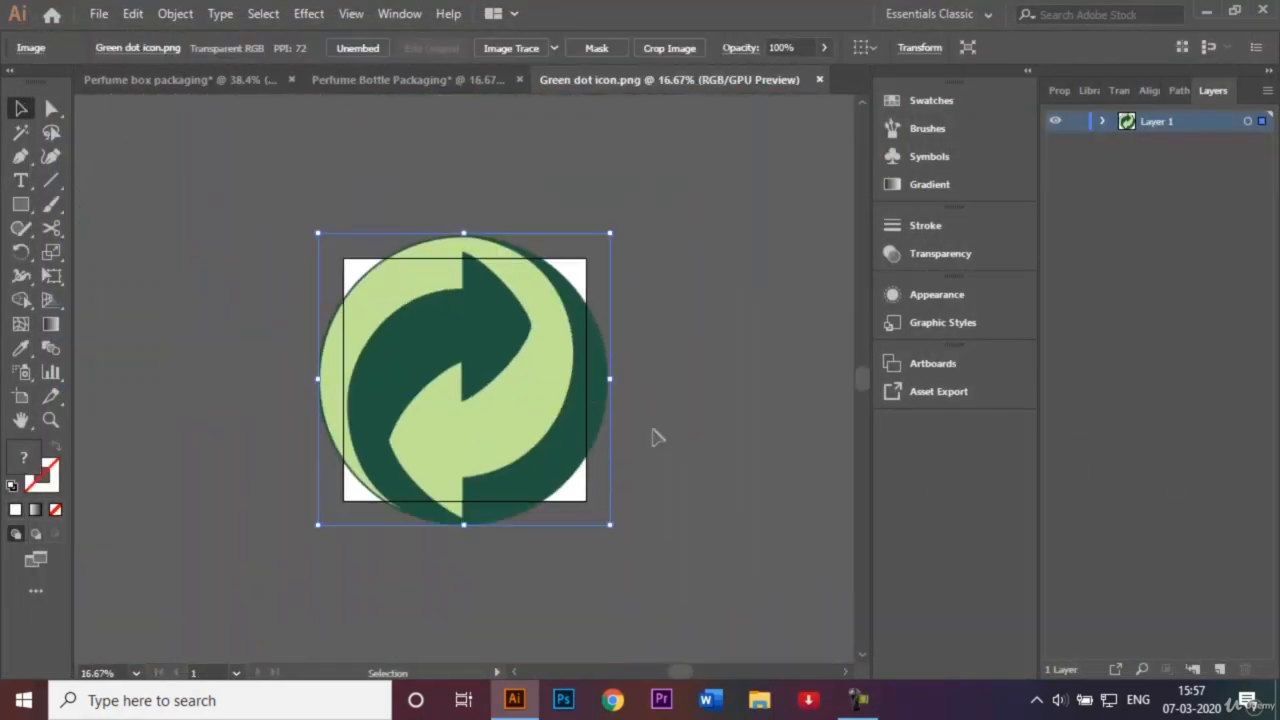
Scale the green dot icon down and place it in the Perfume Bottle Packaging document, on the flap below the back panel text.
{"action": "right_click", "coordinate": [609, 523]}
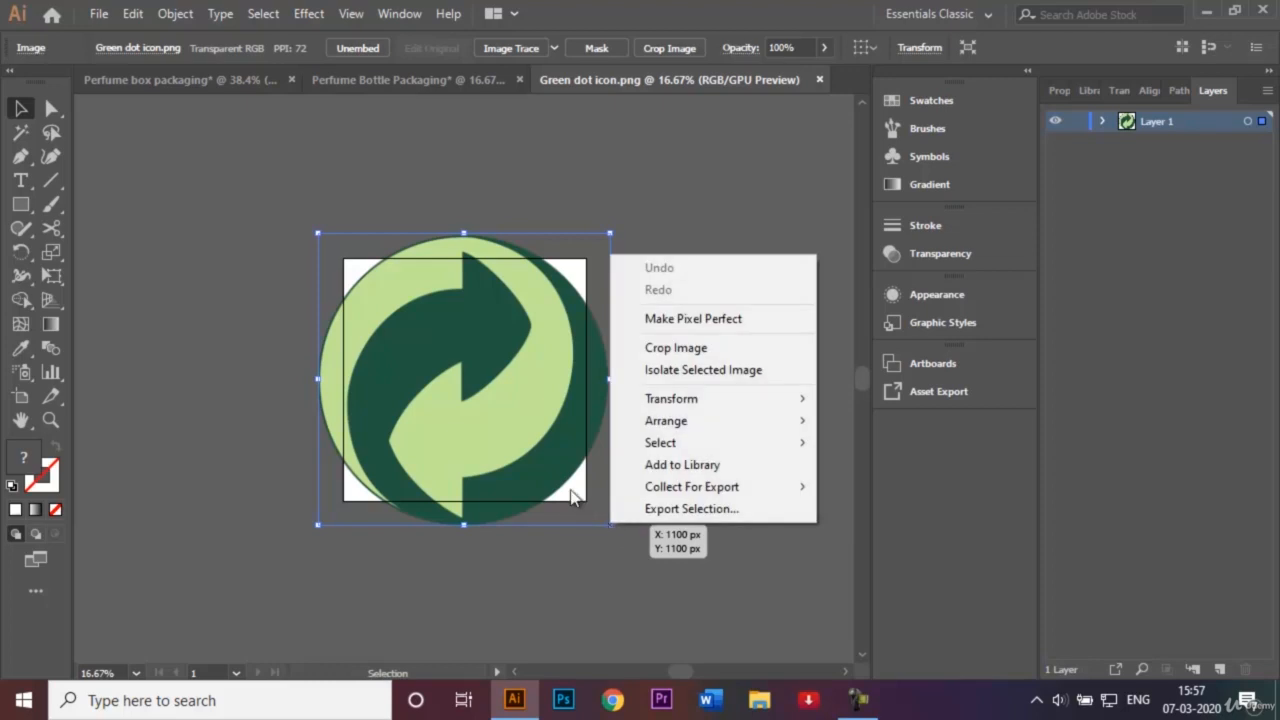
{"action": "left_click", "coordinate": [558, 491]}
{"action": "right_click", "coordinate": [608, 523]}
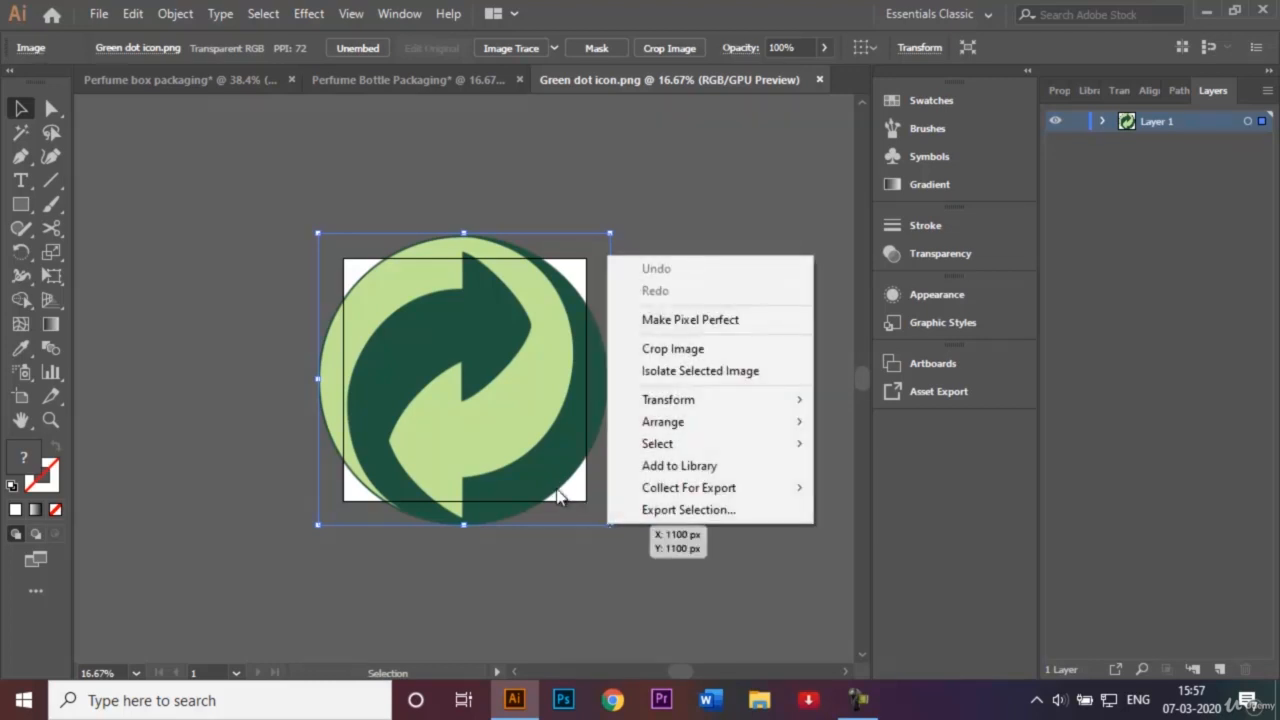
{"action": "left_click", "coordinate": [557, 492]}
{"action": "left_click_drag", "start_coordinate": [610, 524], "coordinate": [398, 305]}
{"action": "left_click_drag", "start_coordinate": [458, 393], "coordinate": [335, 535]}
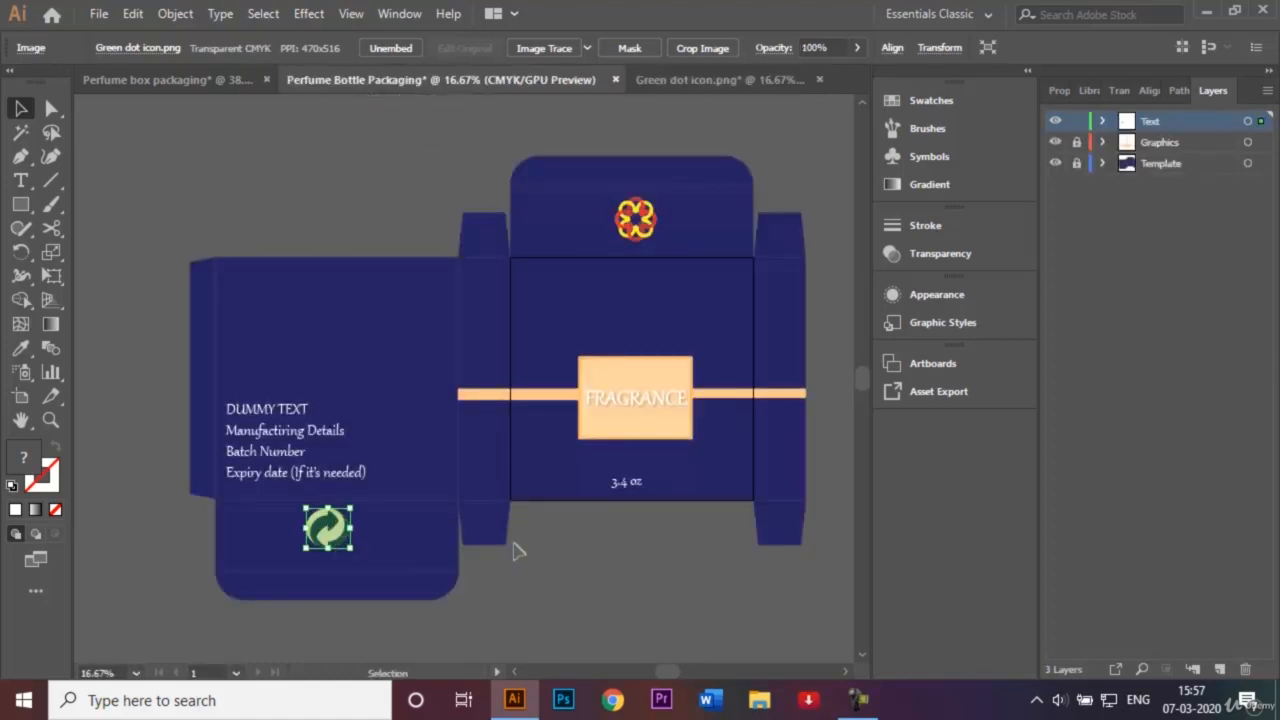
Deselect the placed icon and close the Green dot icon.png document without saving its changes.
{"action": "left_click", "coordinate": [514, 549]}
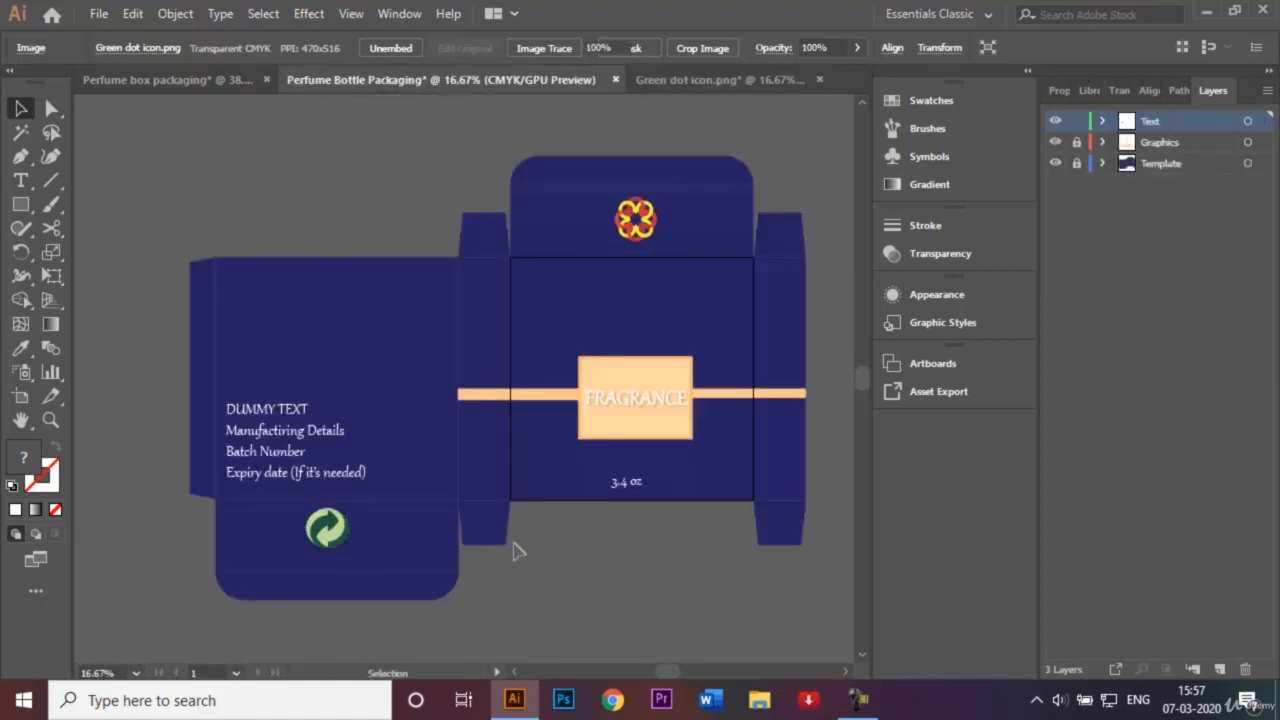
{"action": "left_click", "coordinate": [819, 80]}
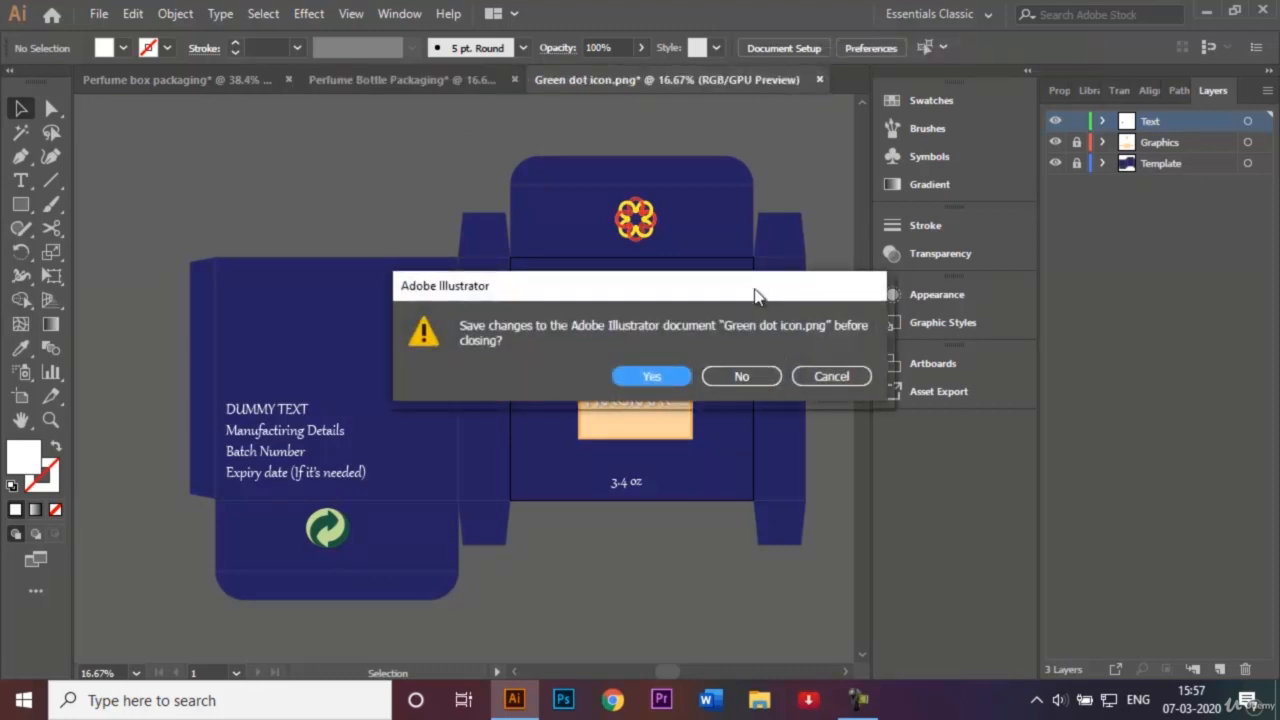
{"action": "left_click", "coordinate": [741, 376]}
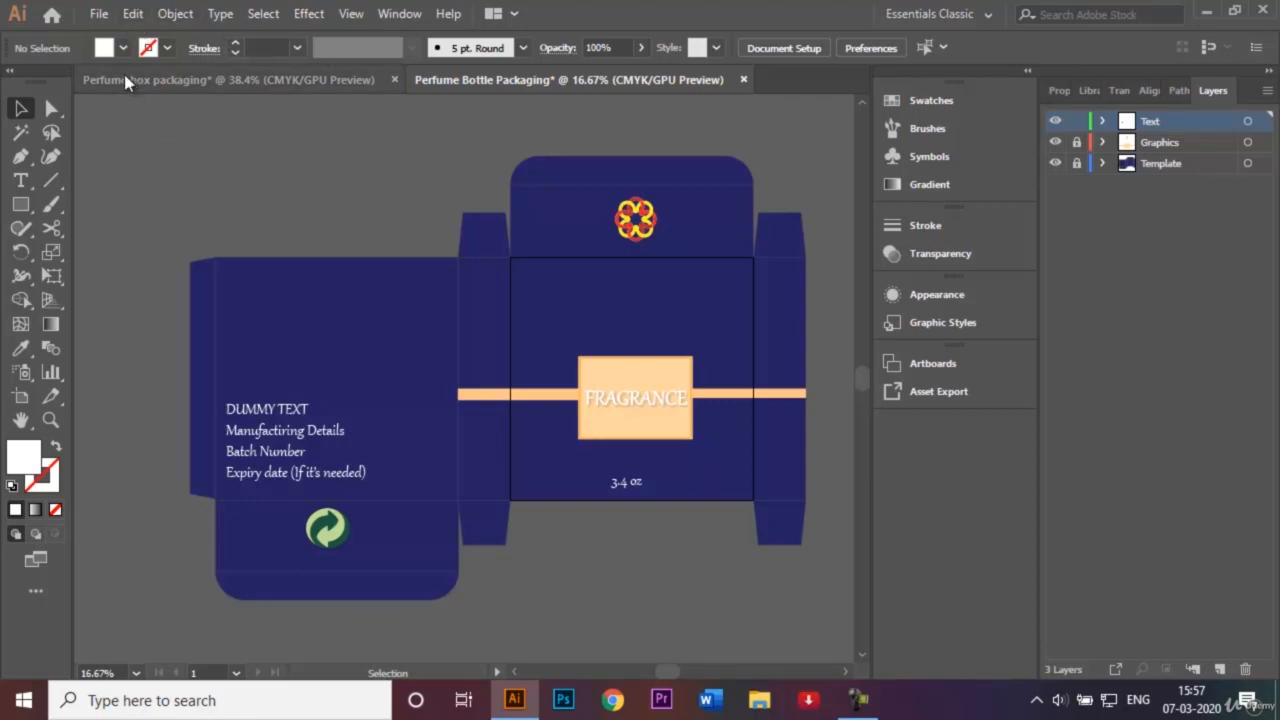
Save the packaging design as Perfume Bottle Packaging.ai in the Logos folder, replacing the existing file and keeping the Illustrator CC options.
{"action": "left_click", "coordinate": [99, 13]}
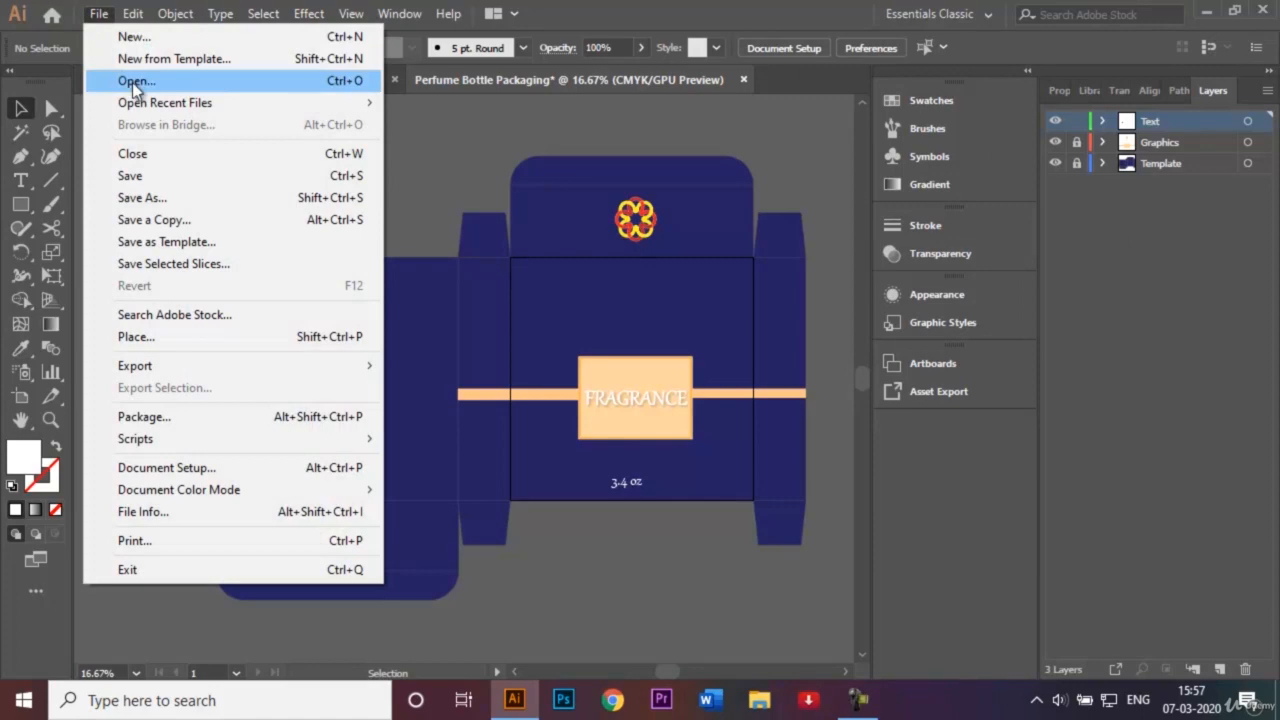
{"action": "left_click", "coordinate": [184, 199]}
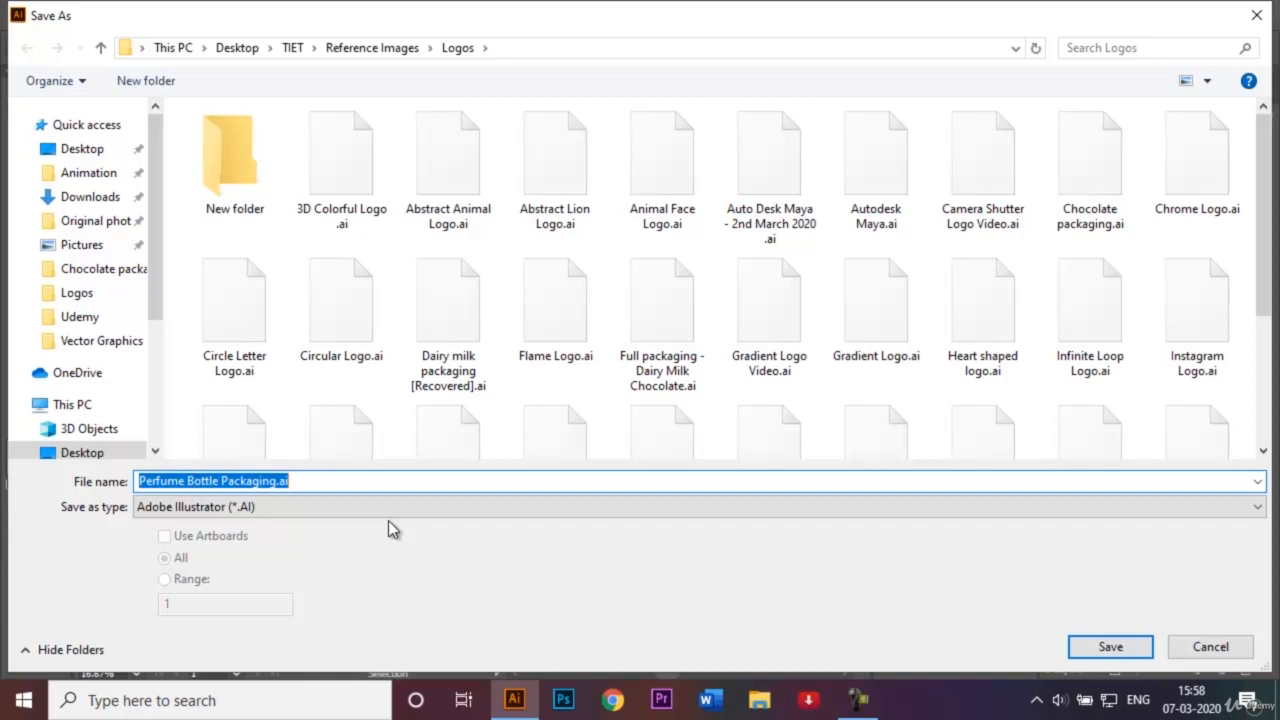
{"action": "left_click", "coordinate": [1114, 646]}
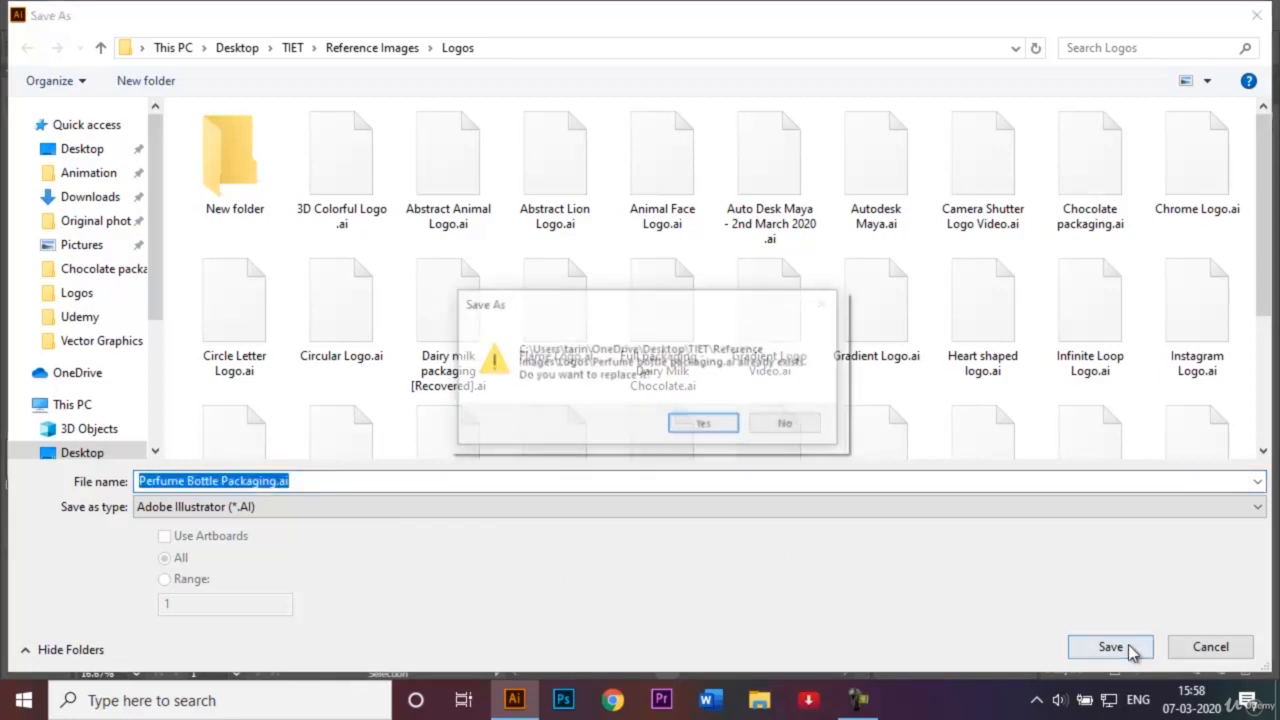
{"action": "left_click", "coordinate": [705, 425]}
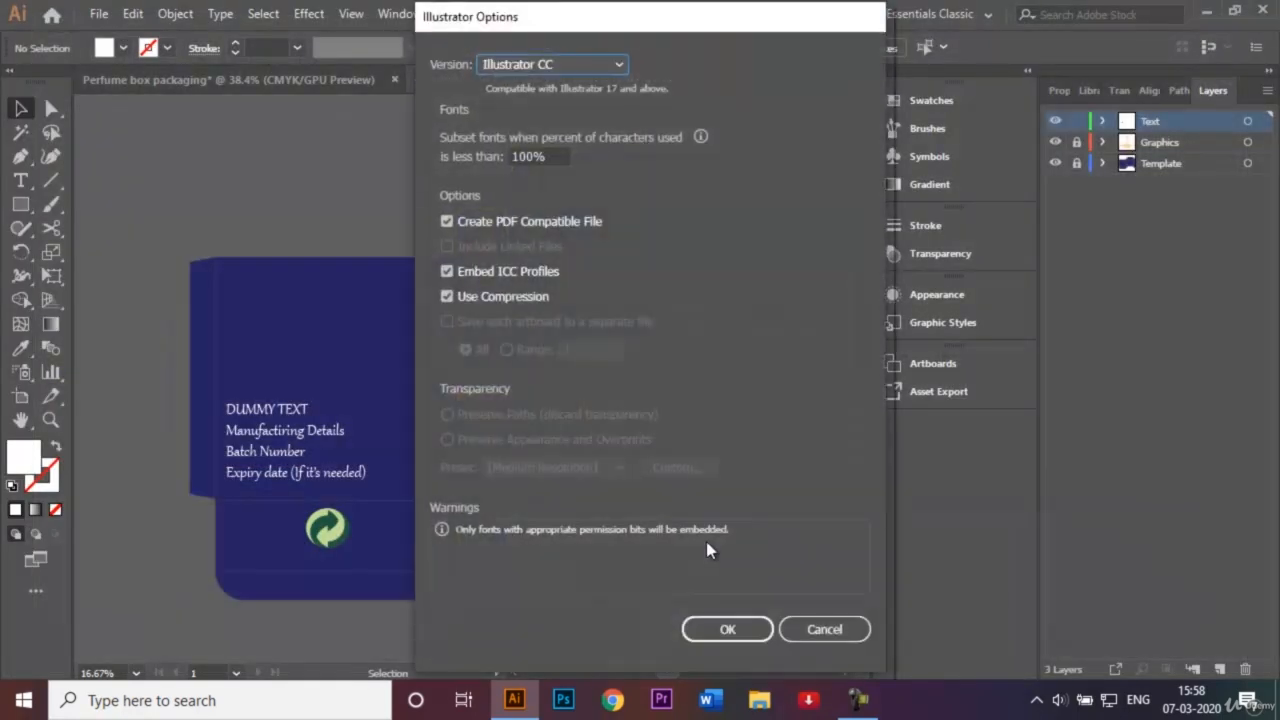
{"action": "left_click", "coordinate": [751, 628]}
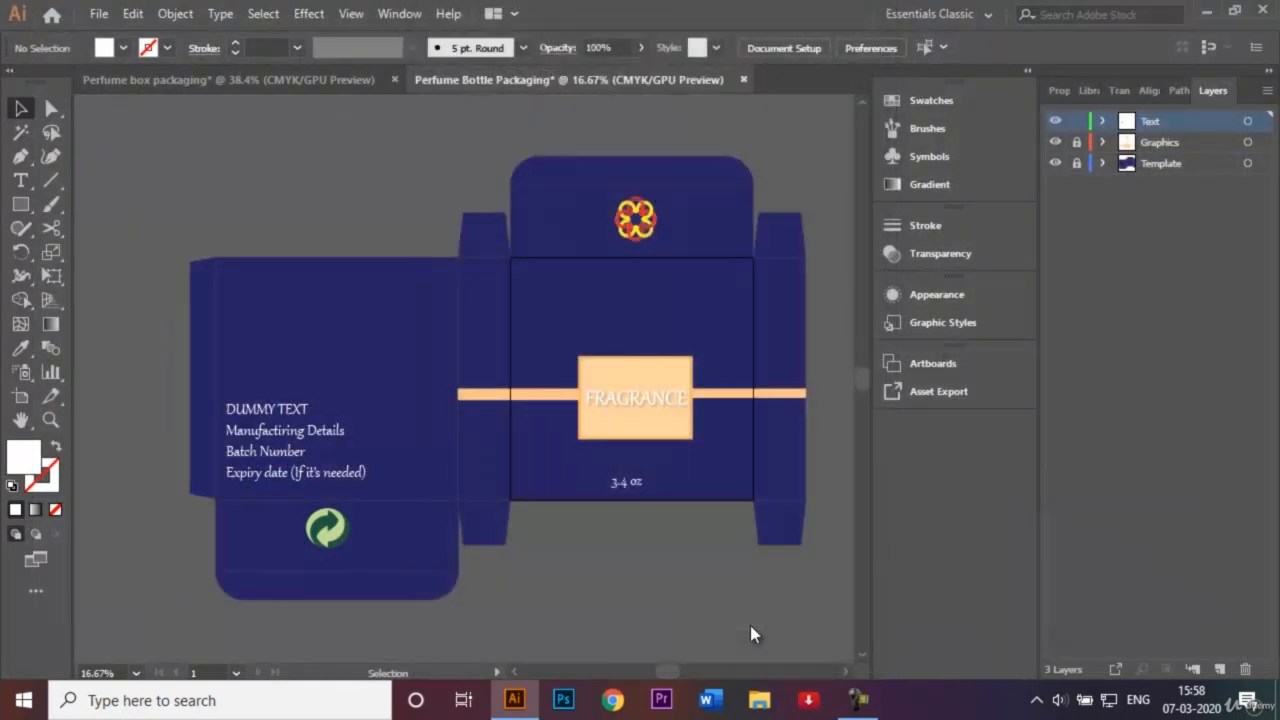